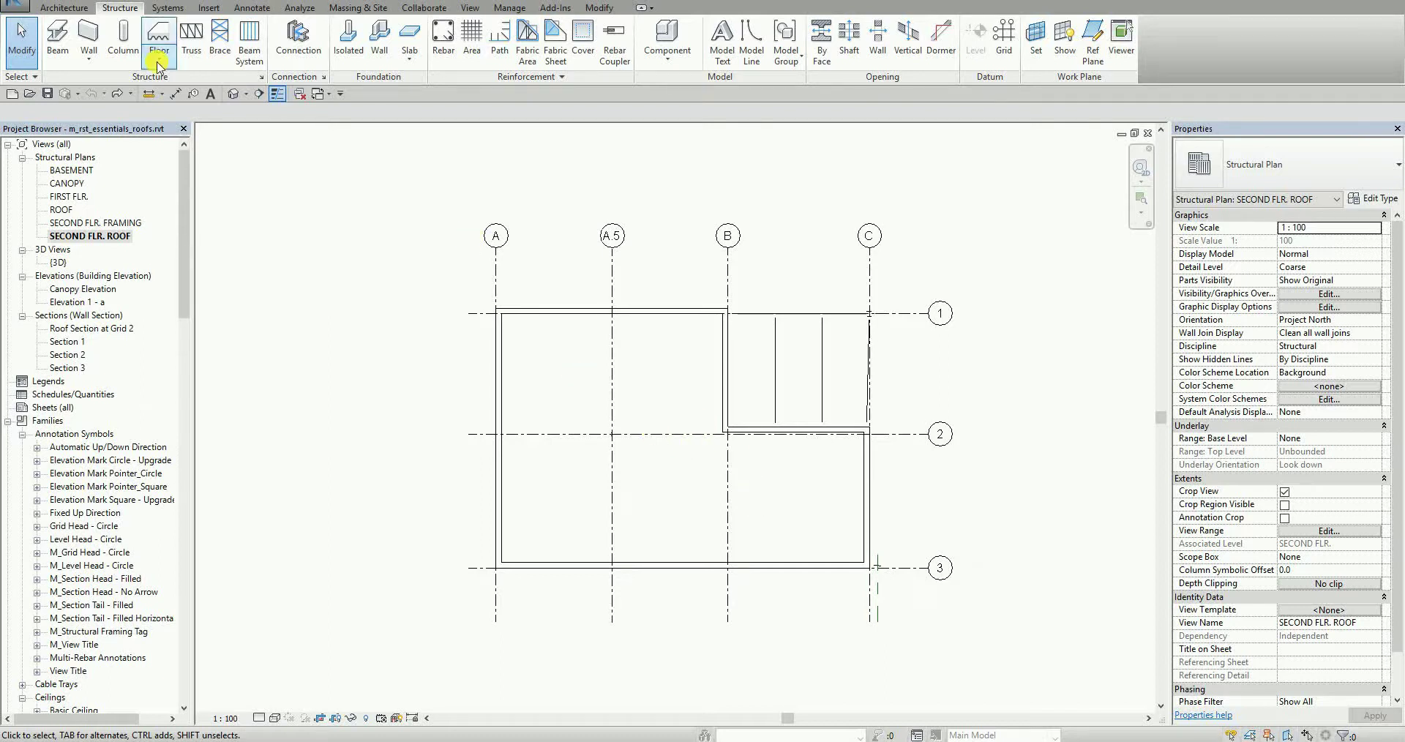
Start a roof by footprint and create its boundary from the whole connected chain of exterior 300mm concrete walls
left_click(64, 8)
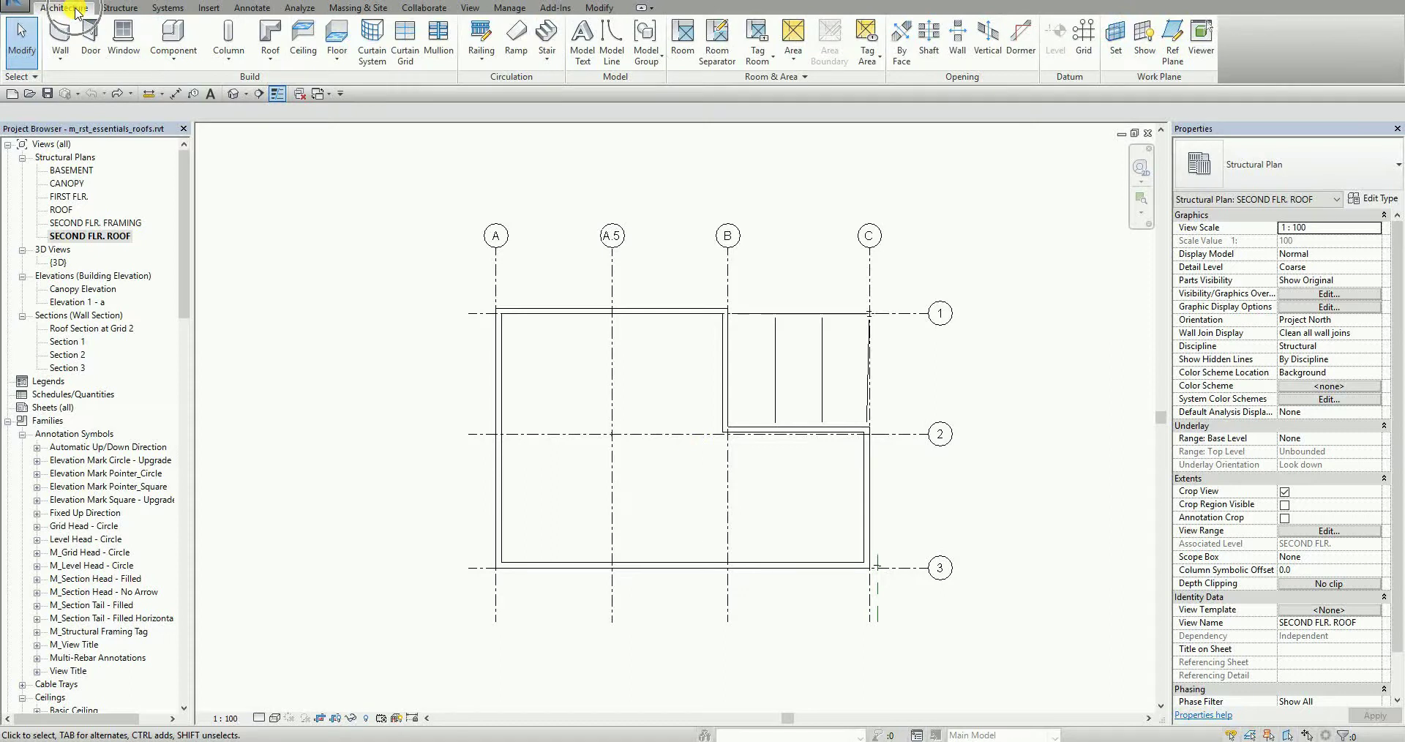
left_click(270, 59)
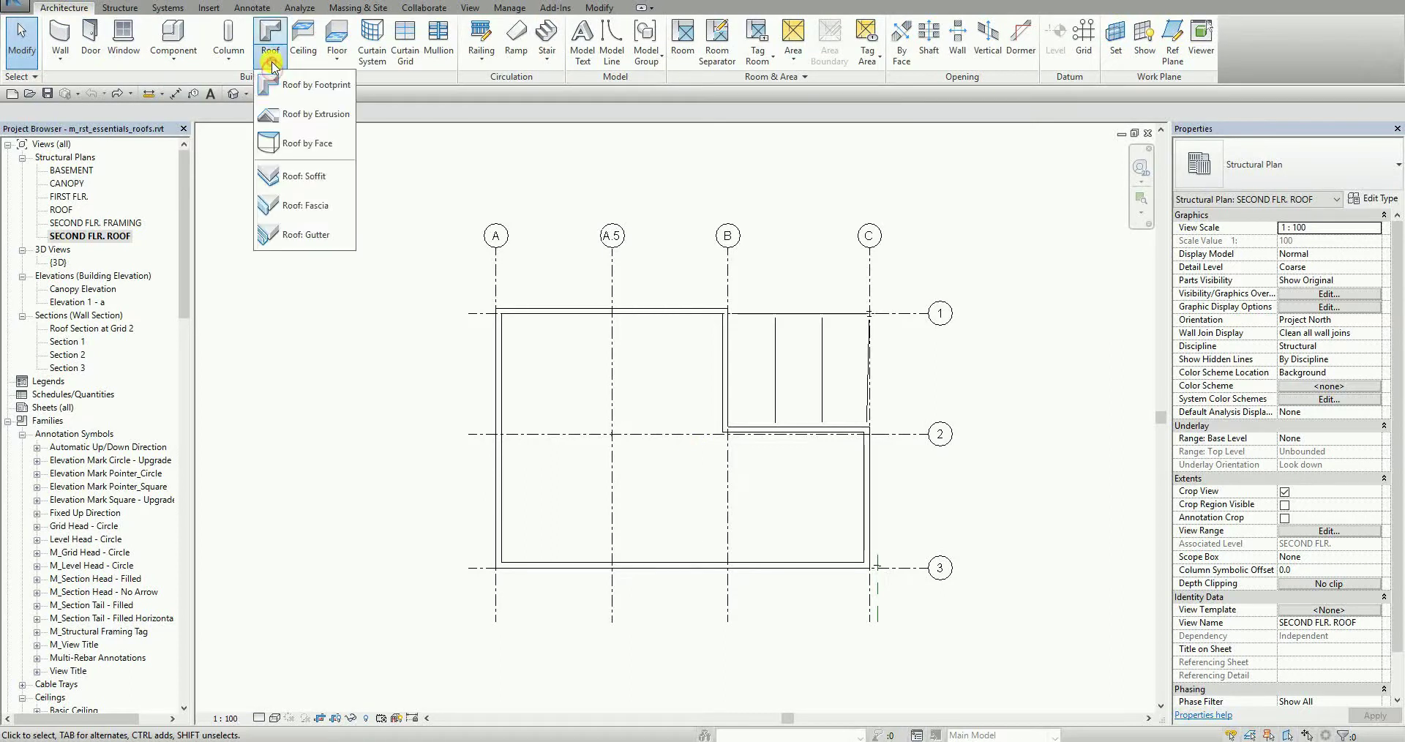
left_click(314, 87)
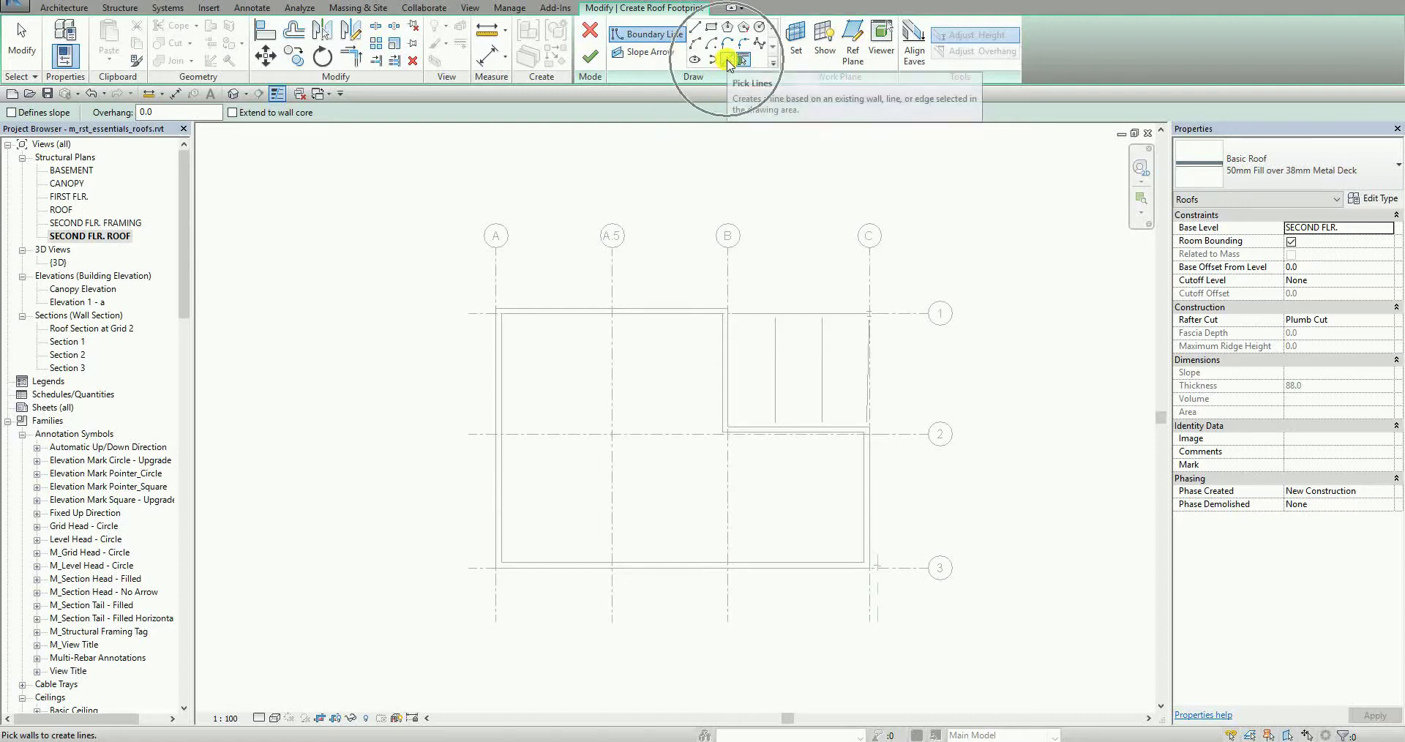
left_click(727, 60)
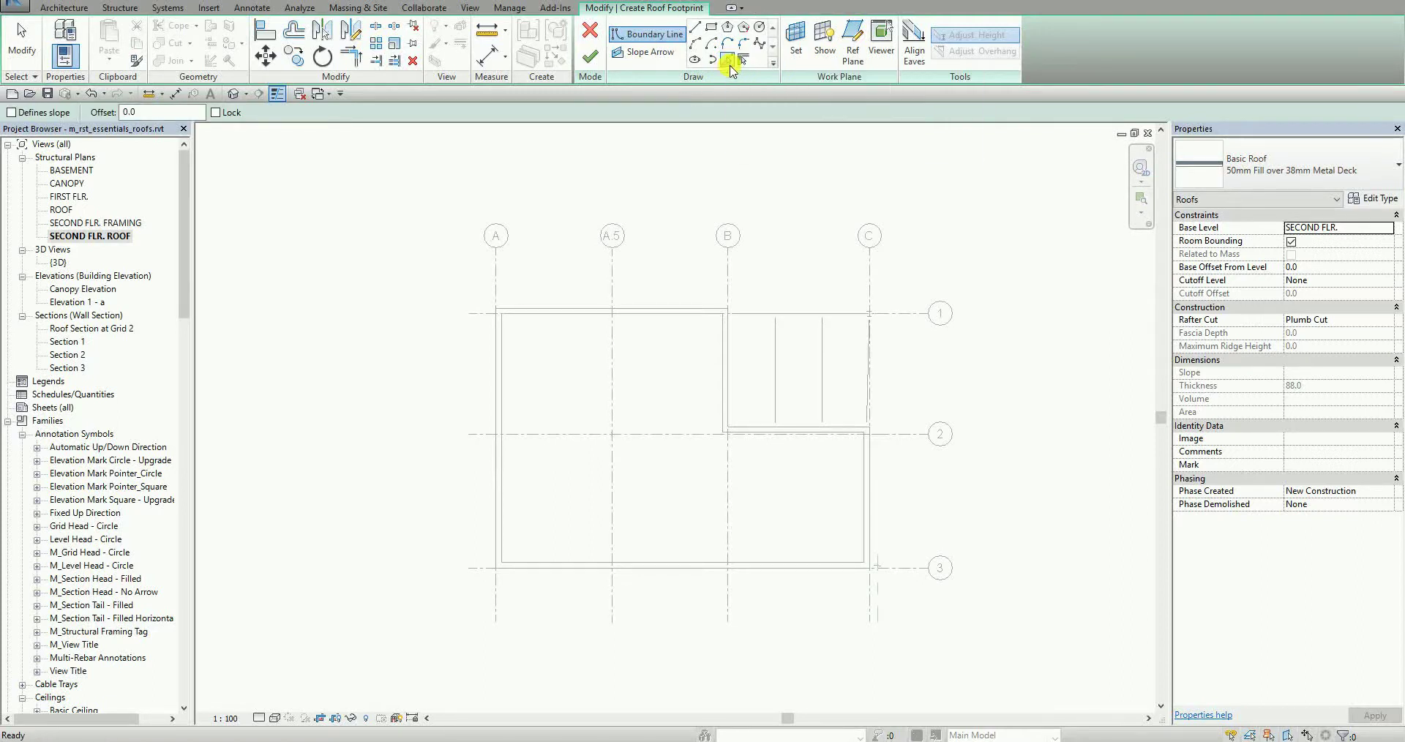
left_click(729, 63)
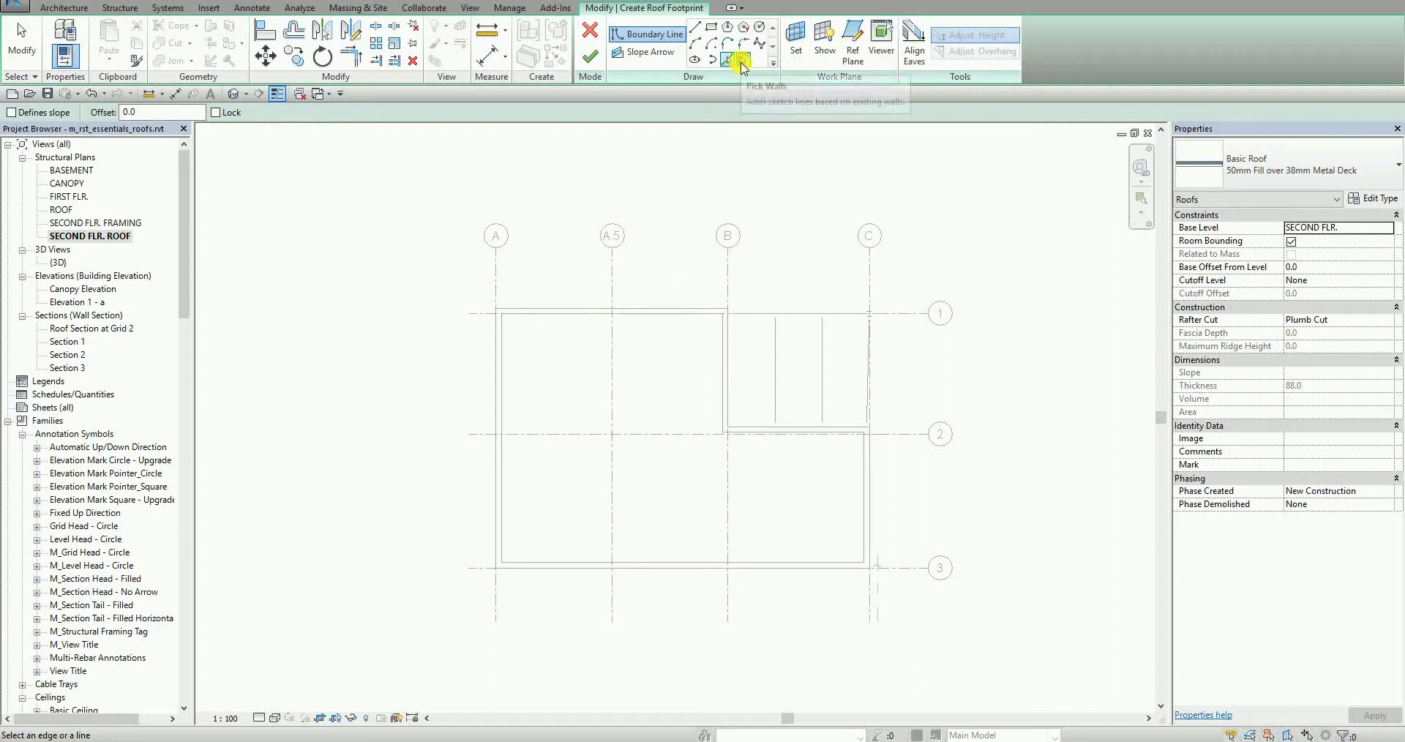
left_click(743, 62)
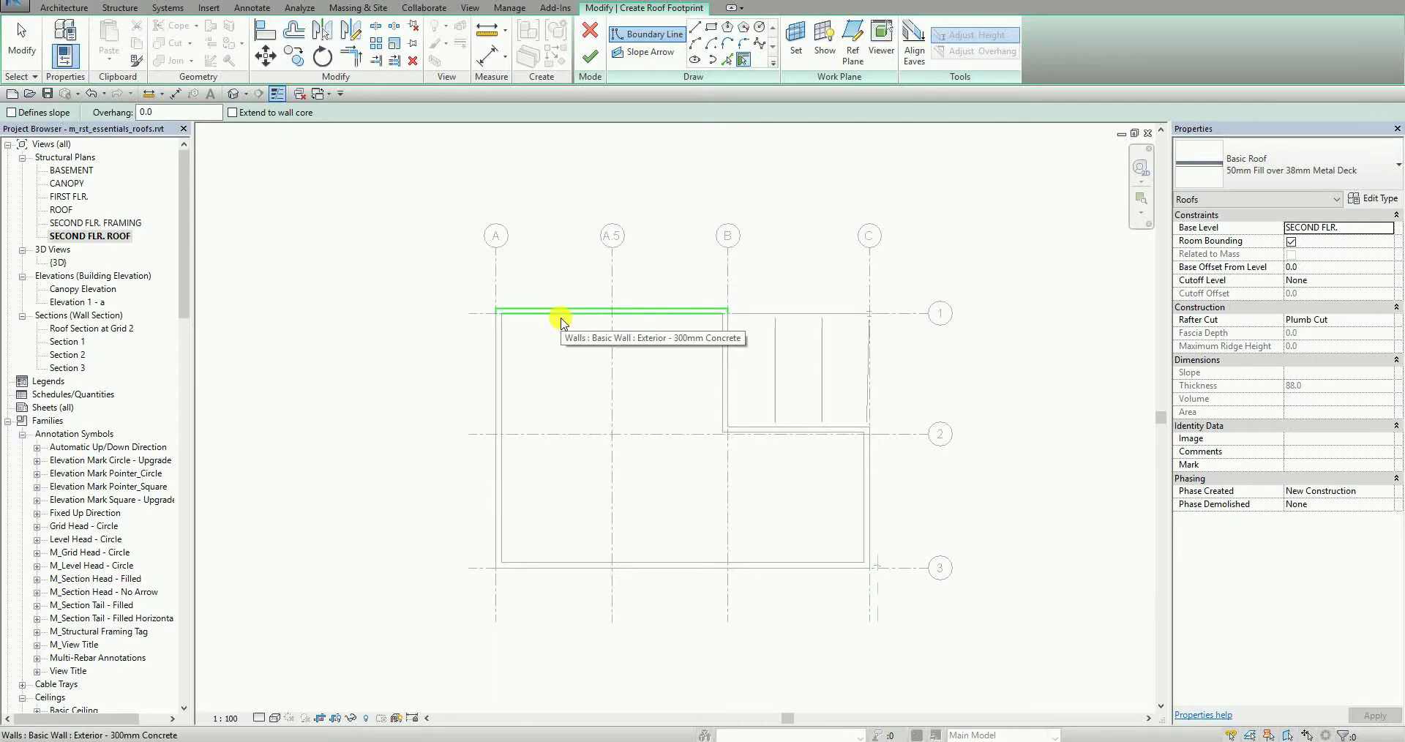
key("Tab")
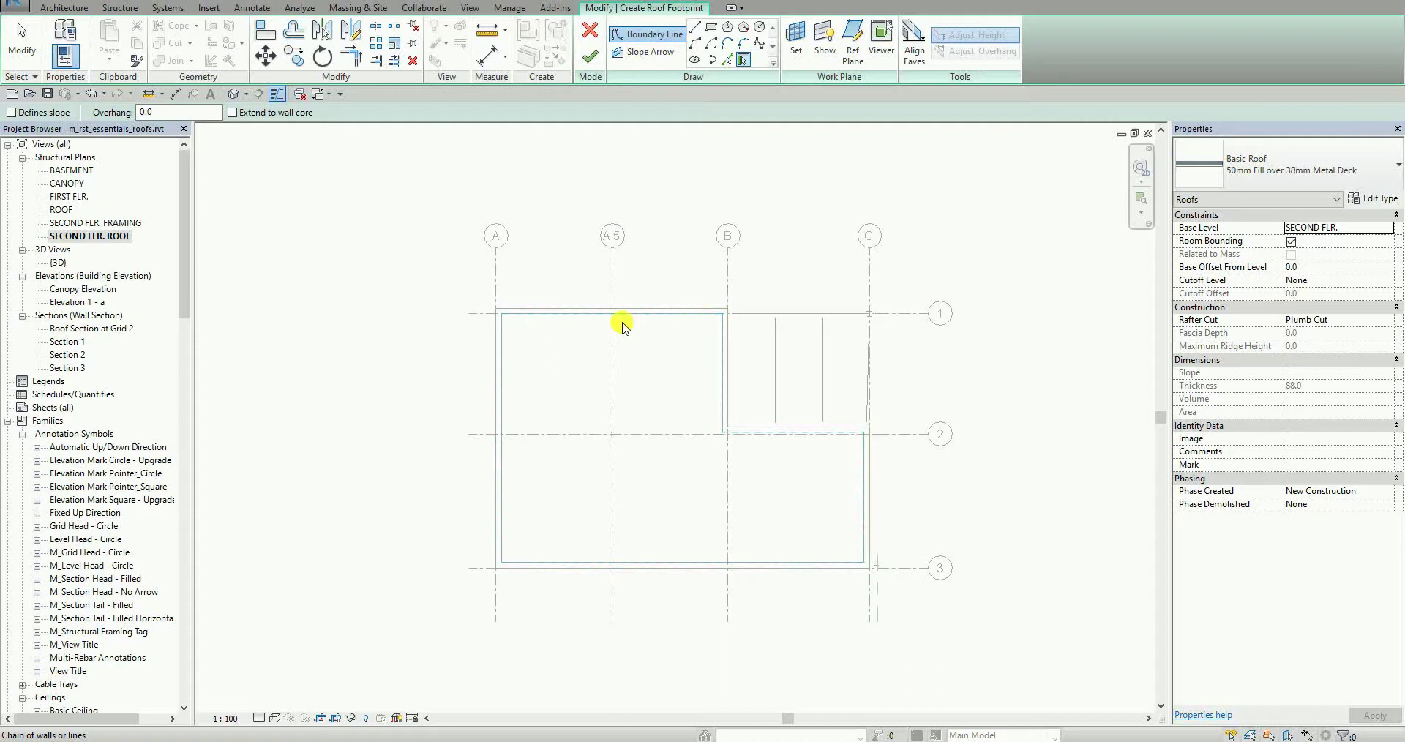
scroll(560, 320, "up", 2)
left_click(746, 60)
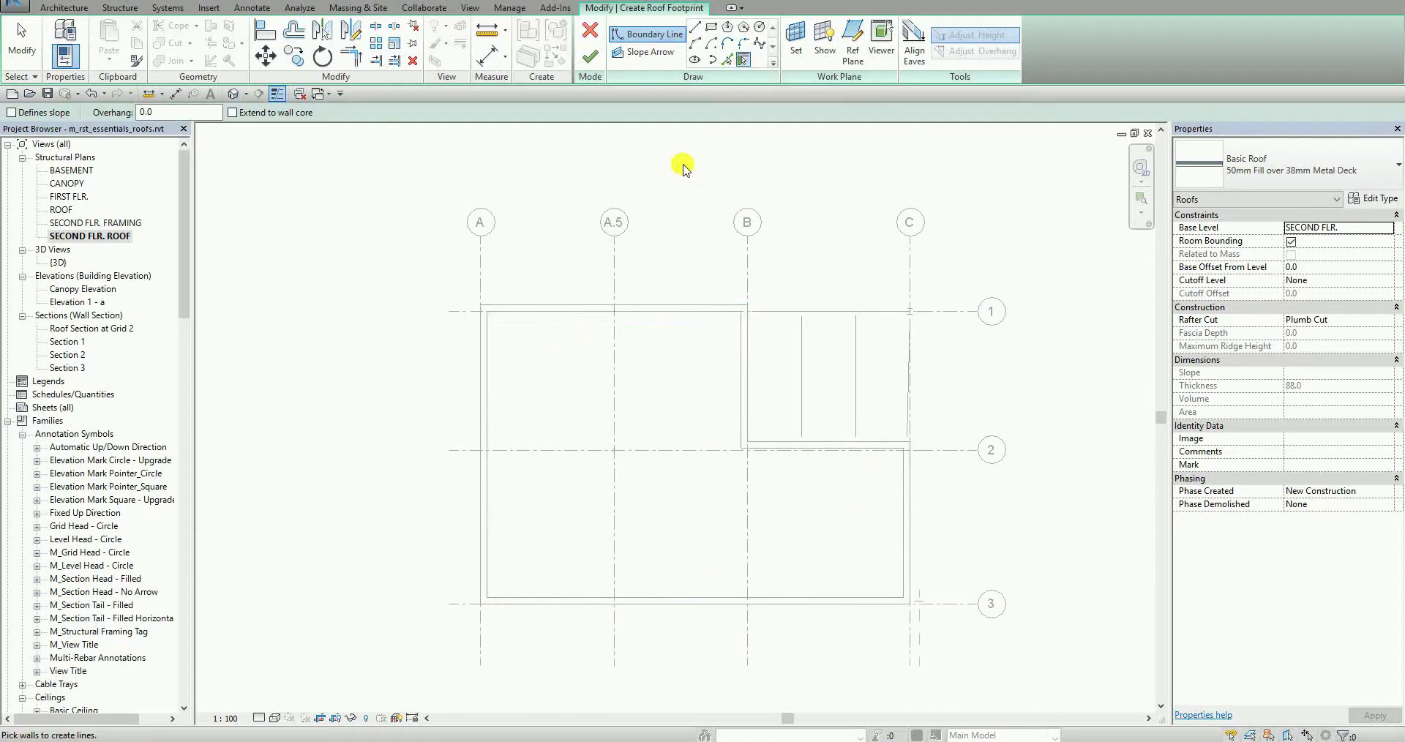
key("Tab")
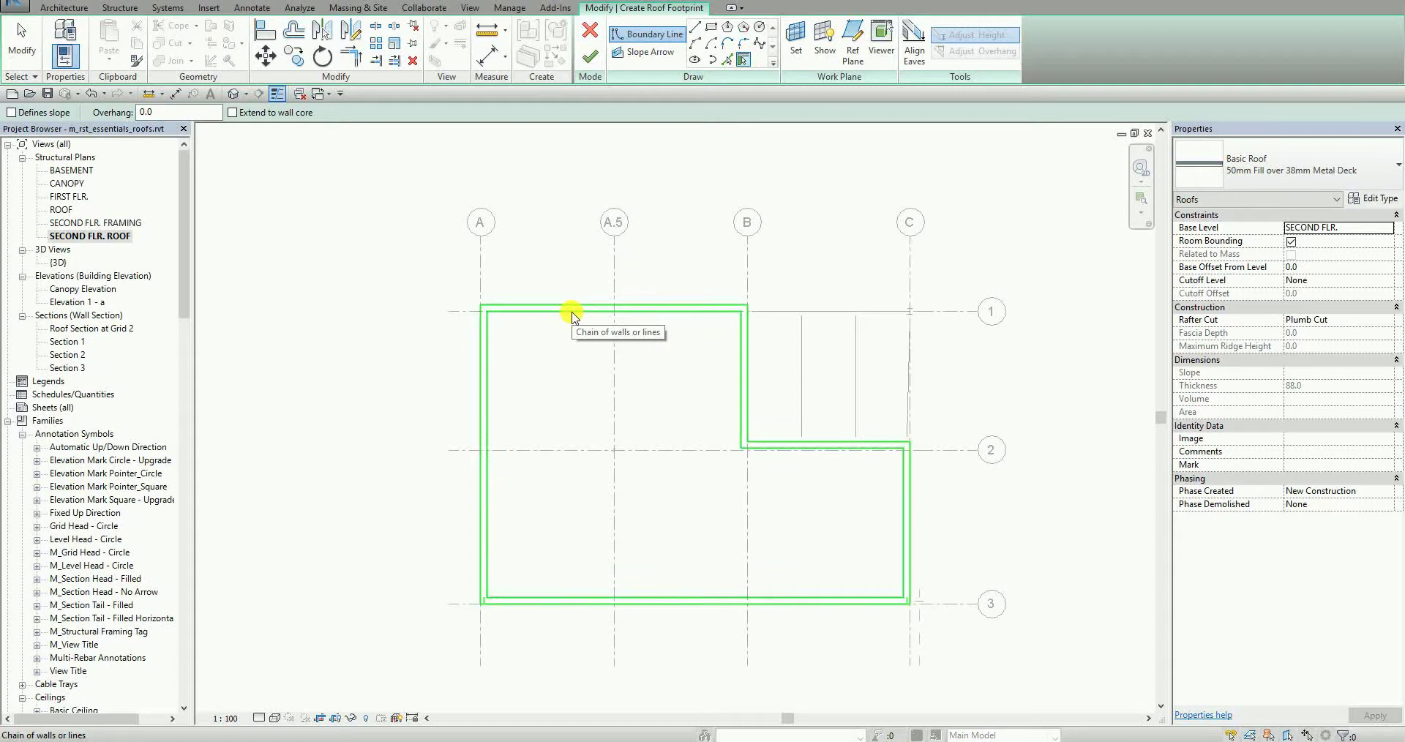
key("Tab")
key("Tab")
key("Tab")
key("Tab")
key("Tab")
key("Tab")
left_click(573, 317)
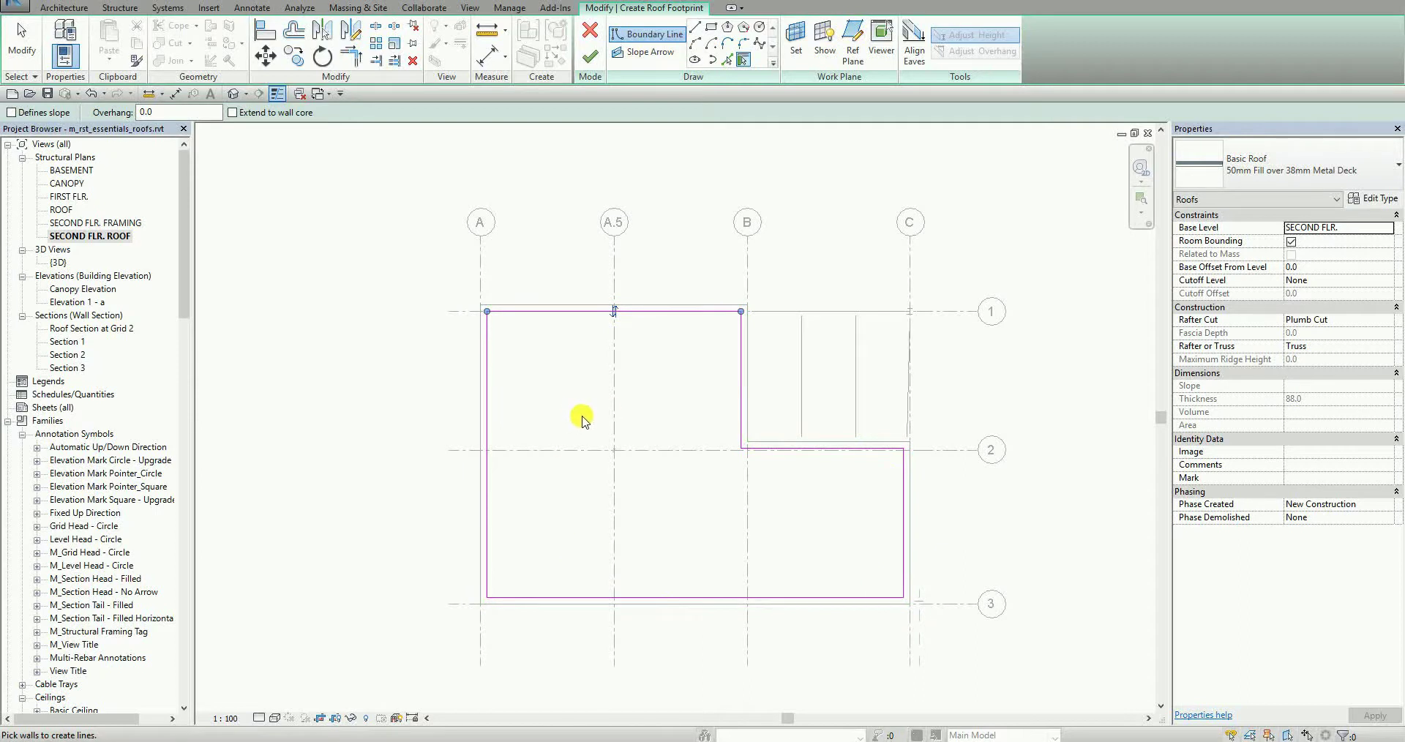
Flip the roof boundary back and forth between the outer and inner wall faces, ending on the inner faces
scroll(571, 351, "up", 2)
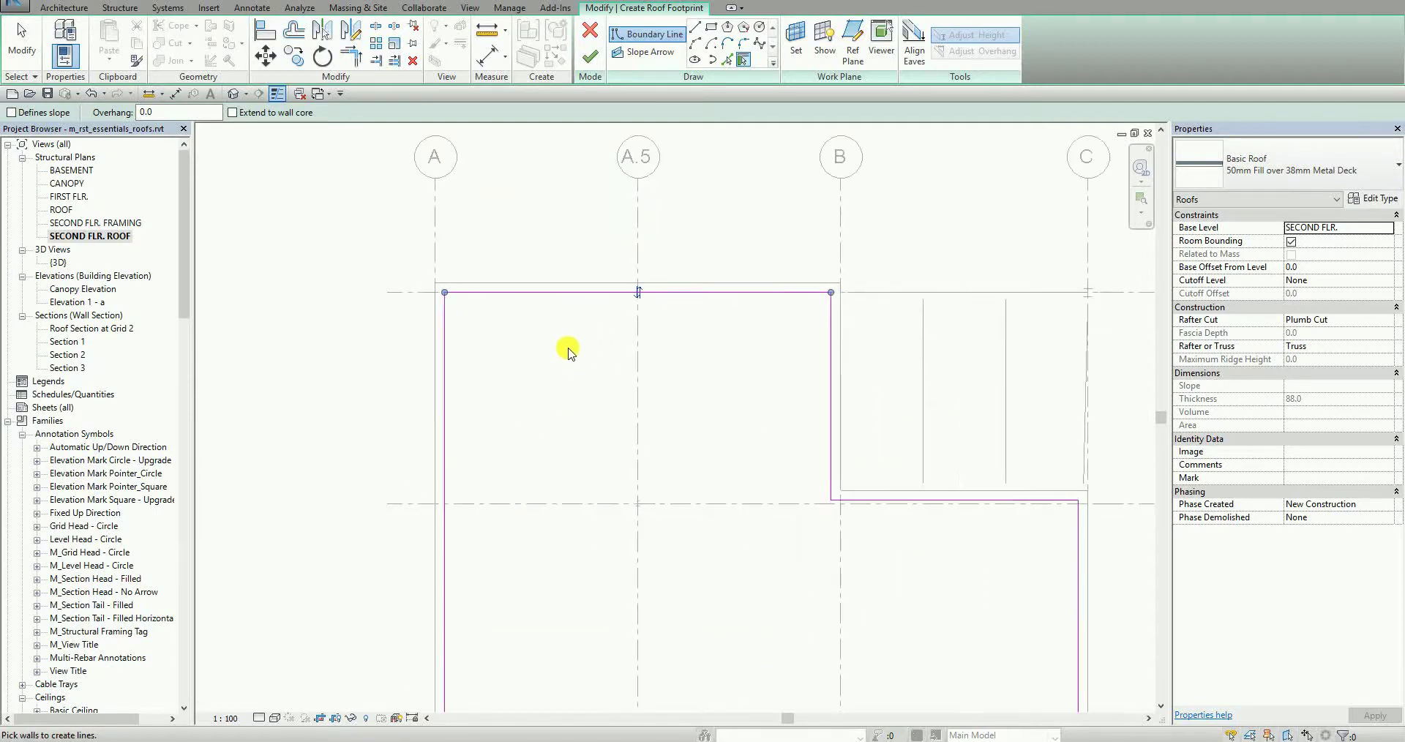
left_click(638, 297)
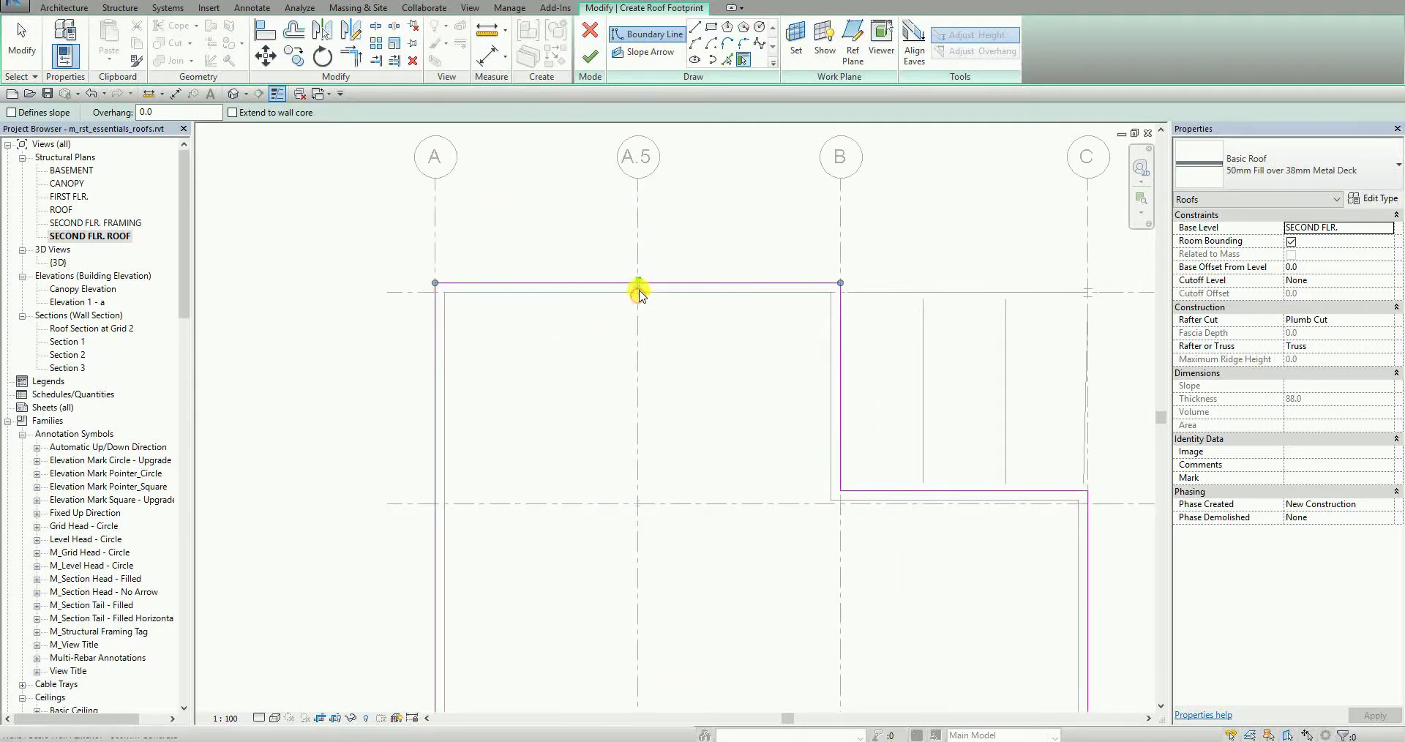
left_click(638, 297)
left_click(637, 293)
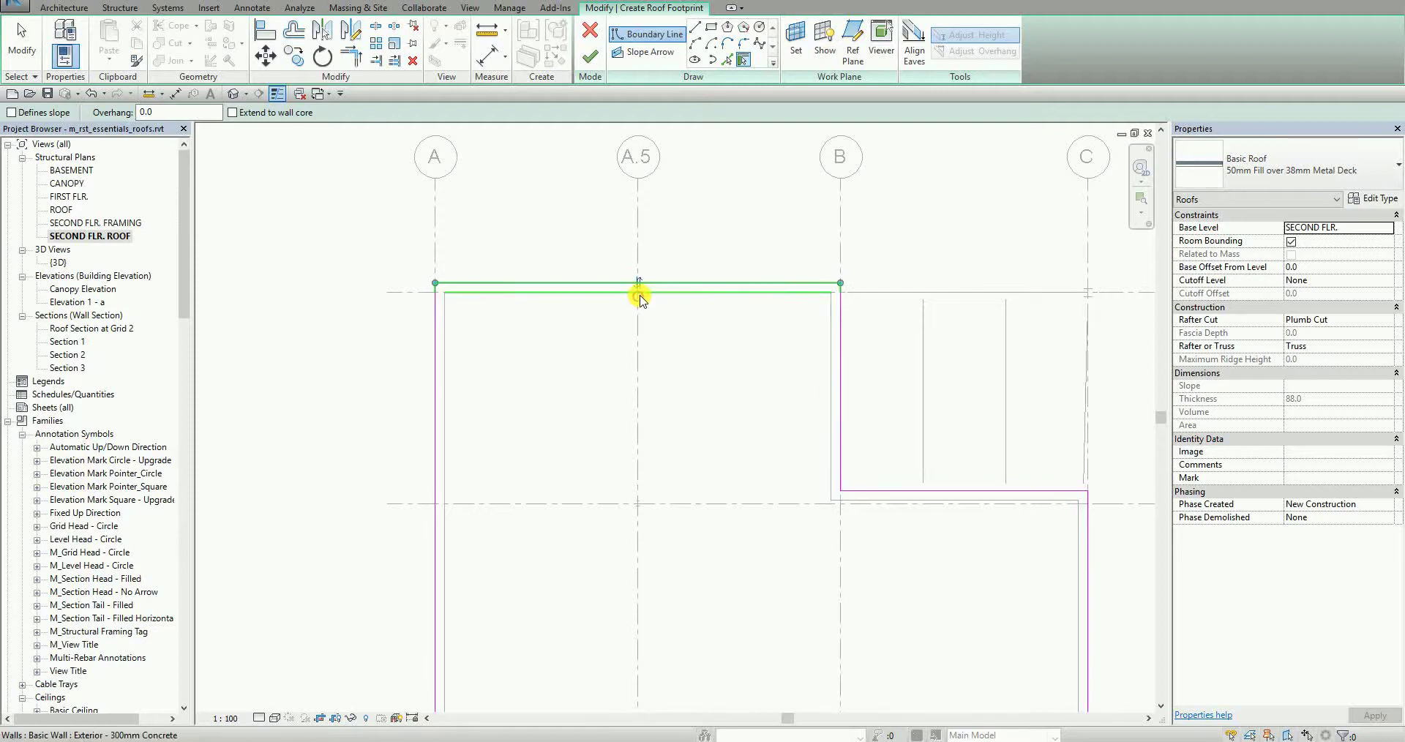
left_click(638, 288)
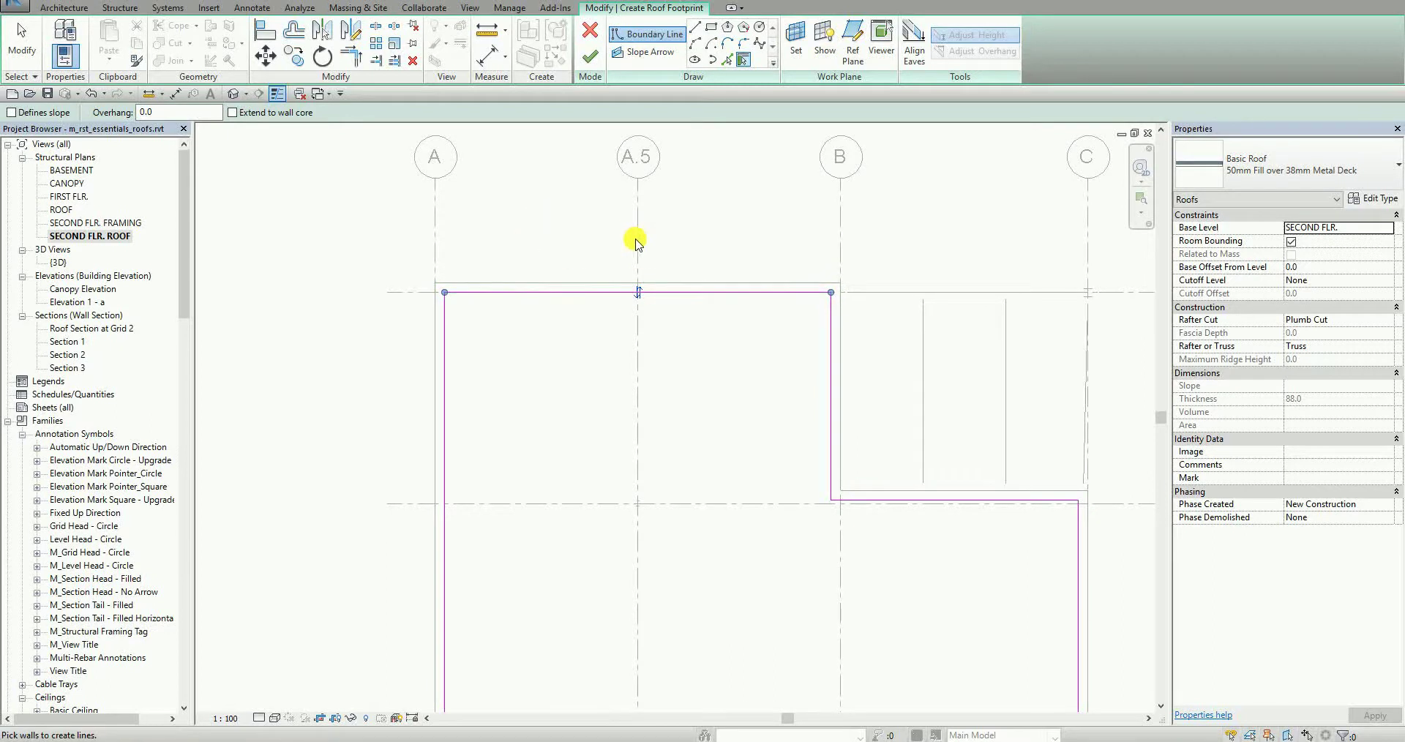
left_click(638, 297)
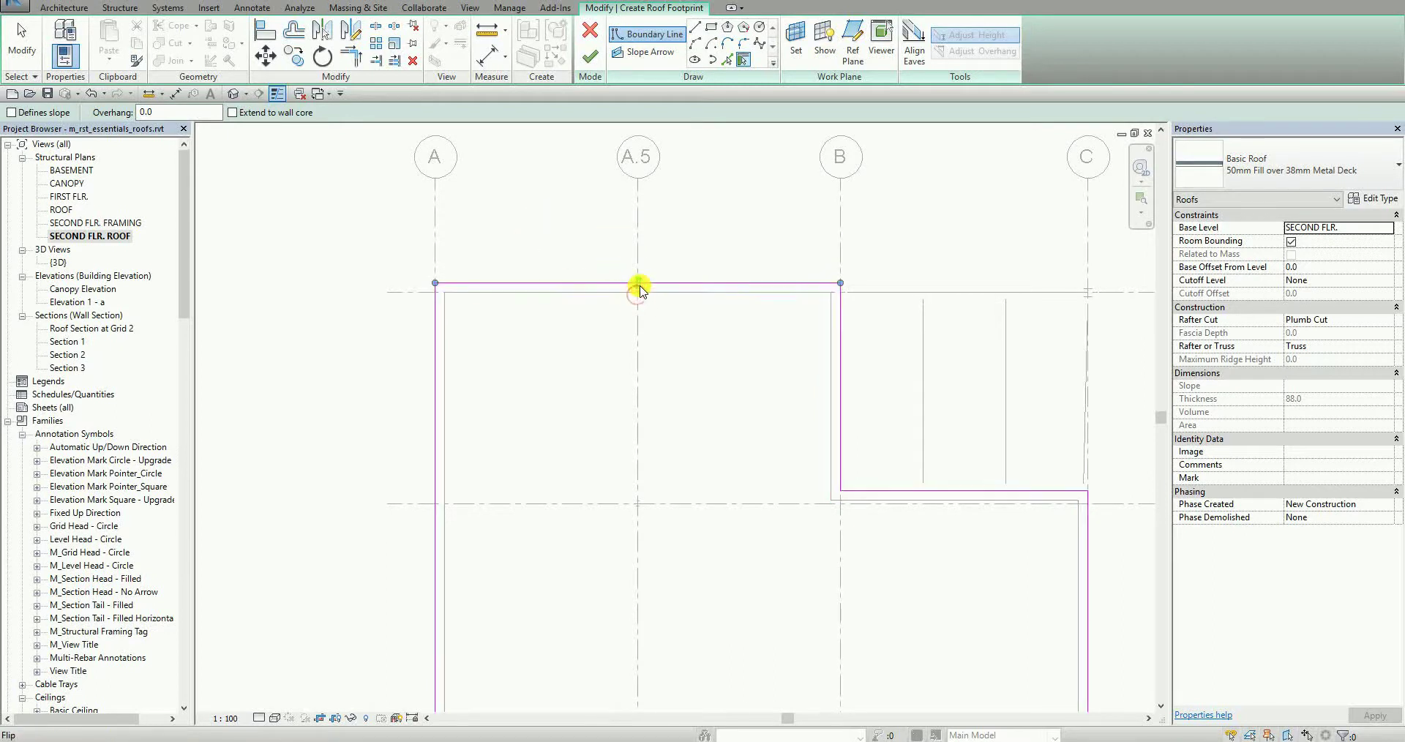
left_click(640, 294)
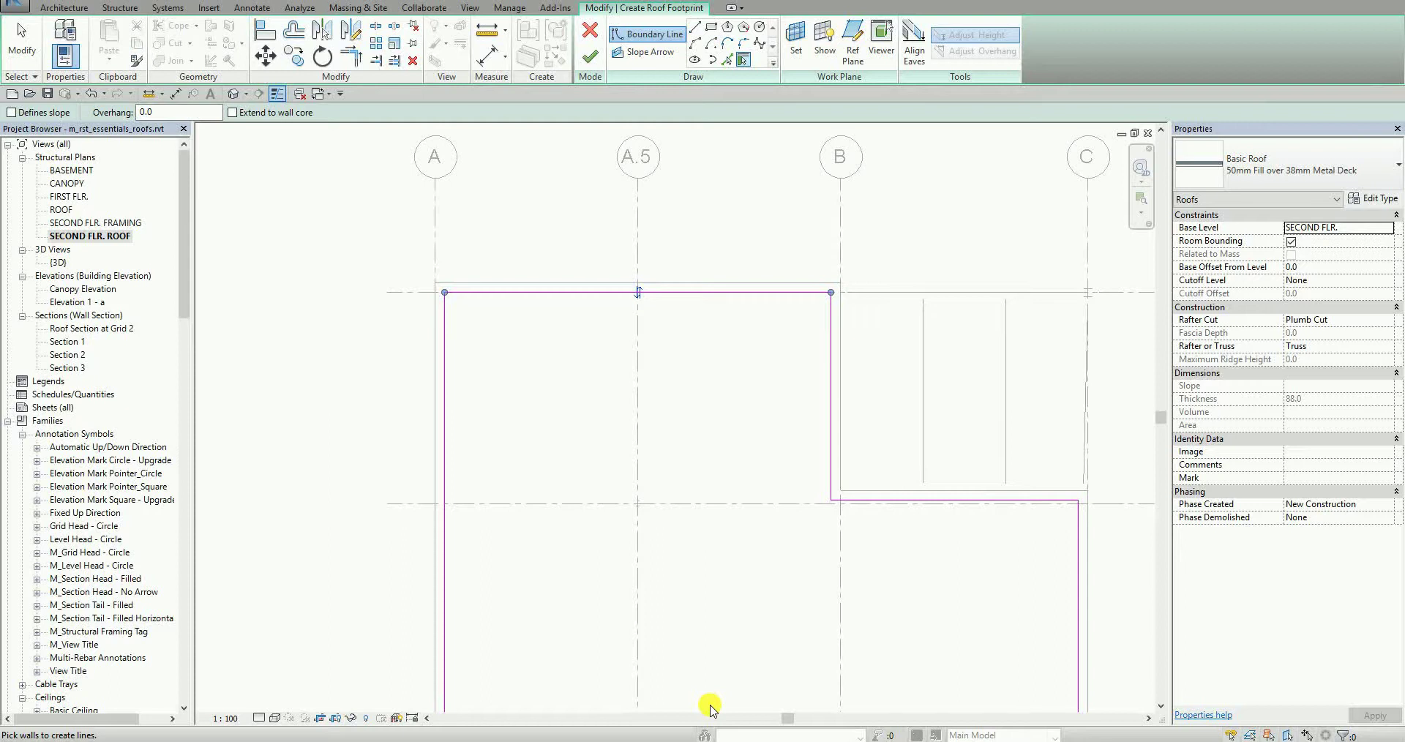
scroll(685, 443, "down", 3)
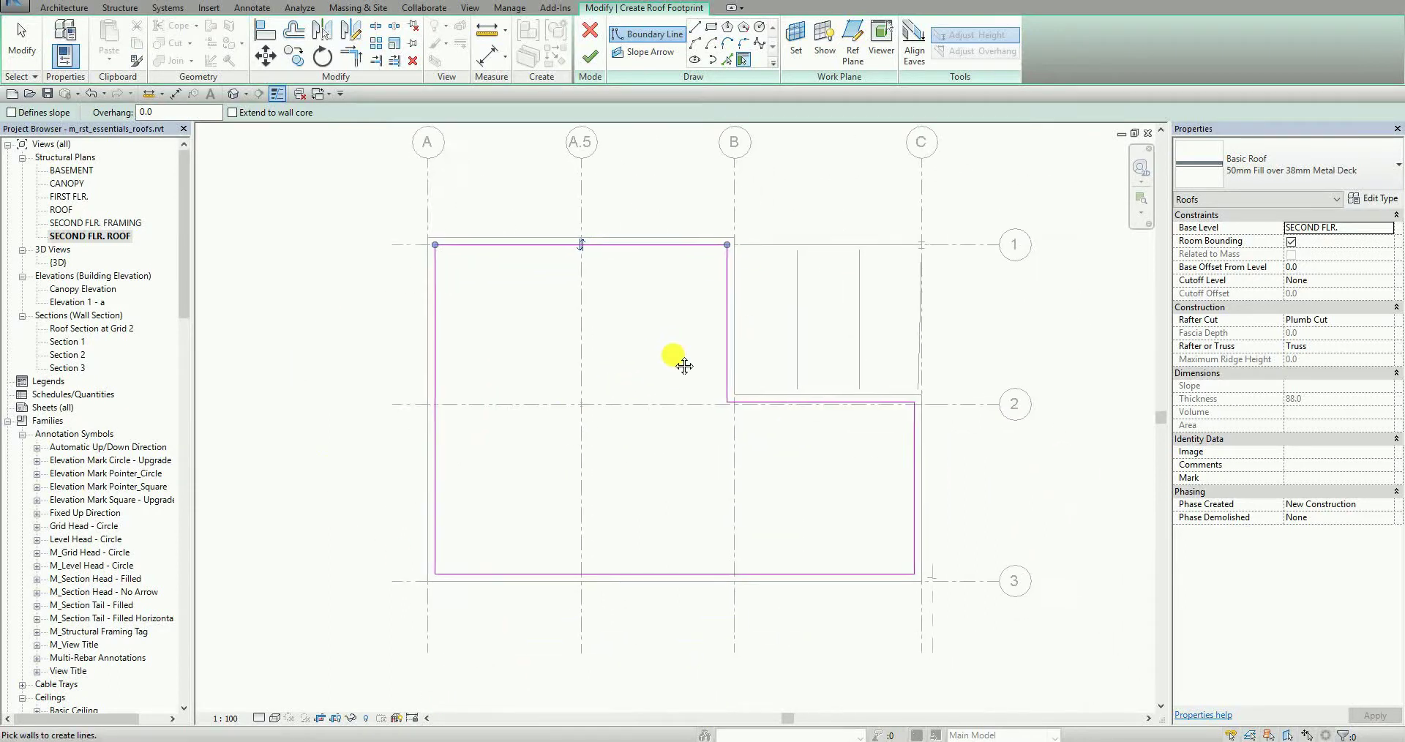
Leave wall picking and select individual roof boundary lines to examine their slope and overhang properties
left_click(18, 48)
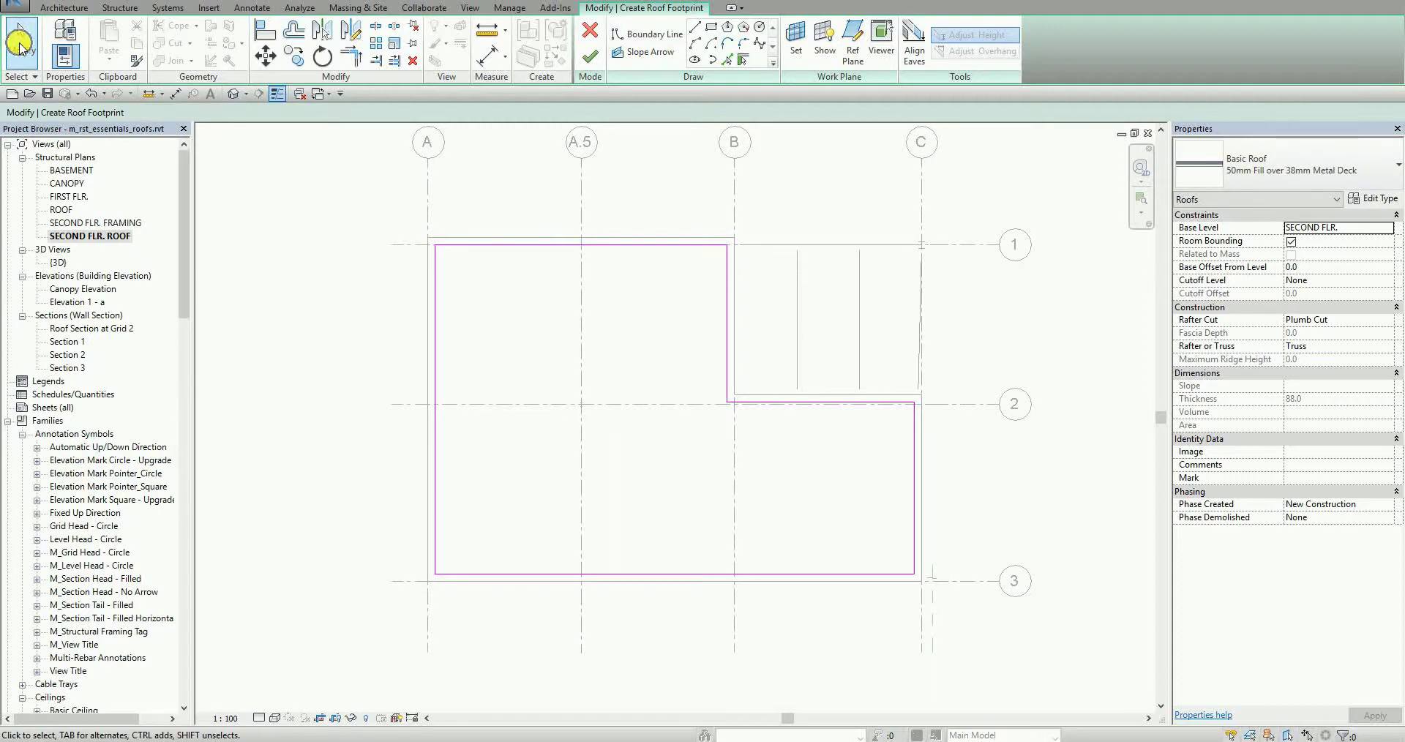
left_click(496, 246)
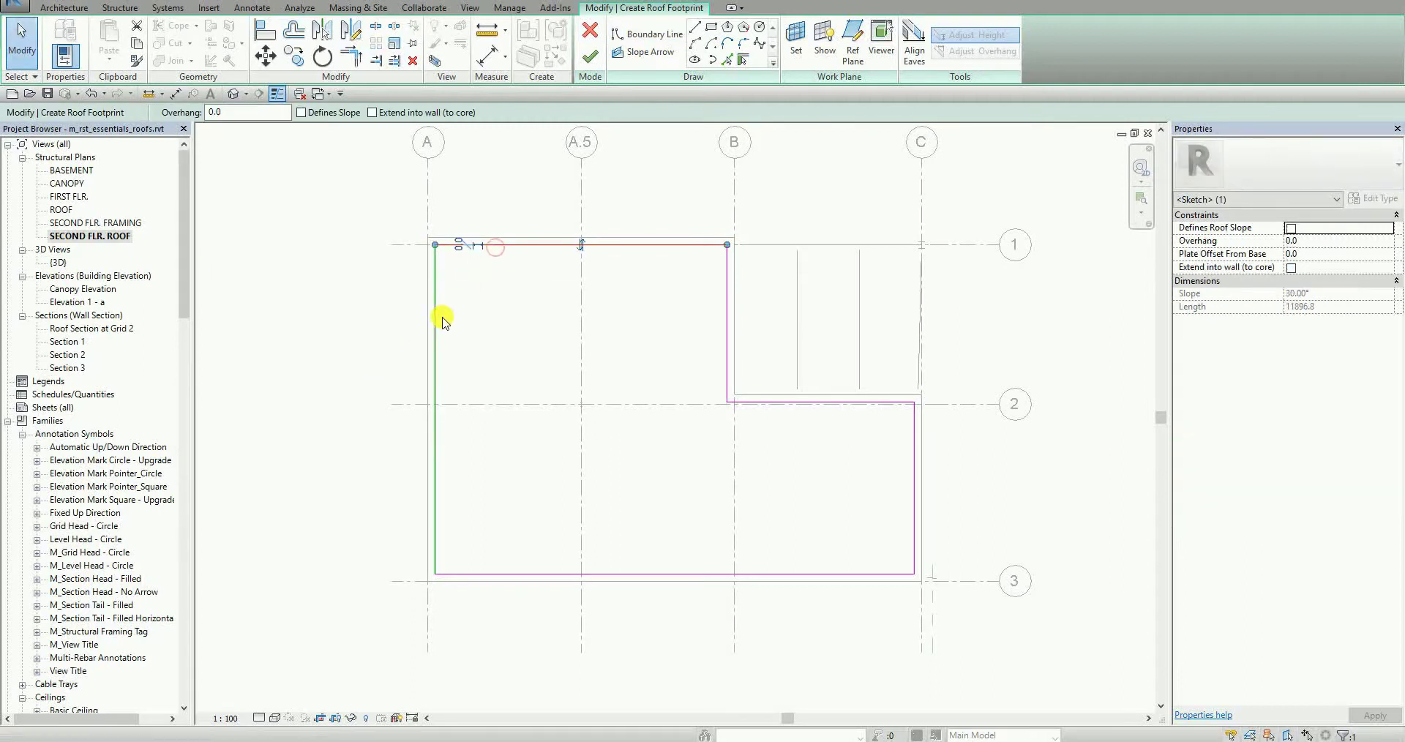
left_click(534, 576)
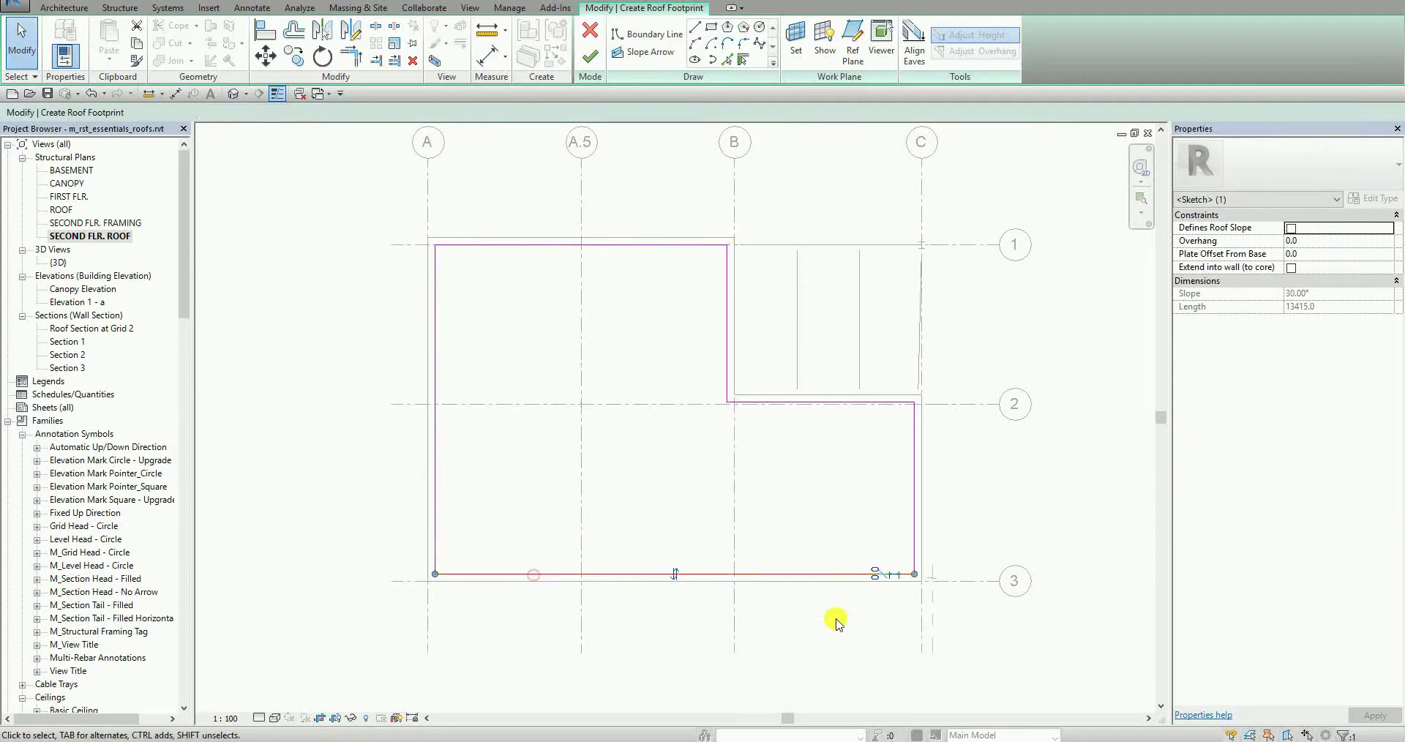
left_click(819, 401)
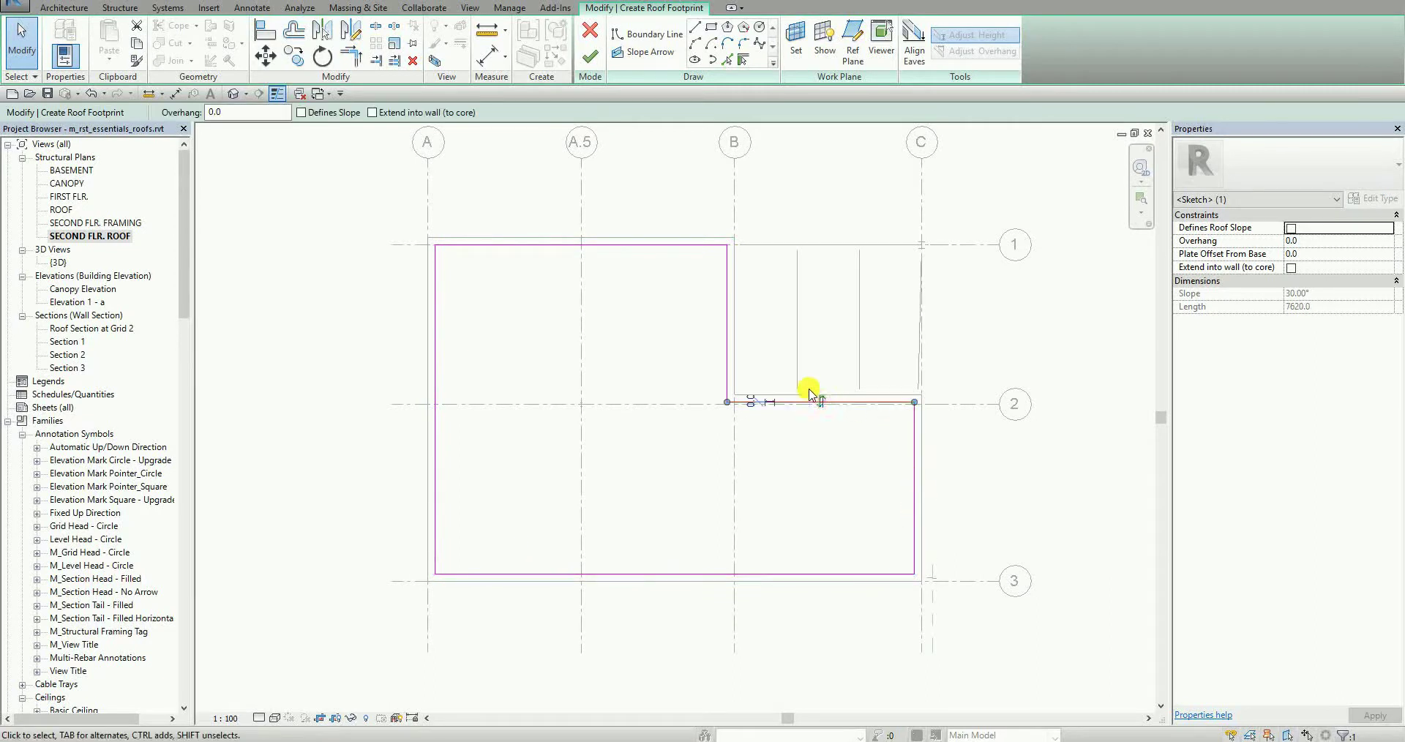
left_click(729, 347)
left_click(666, 520)
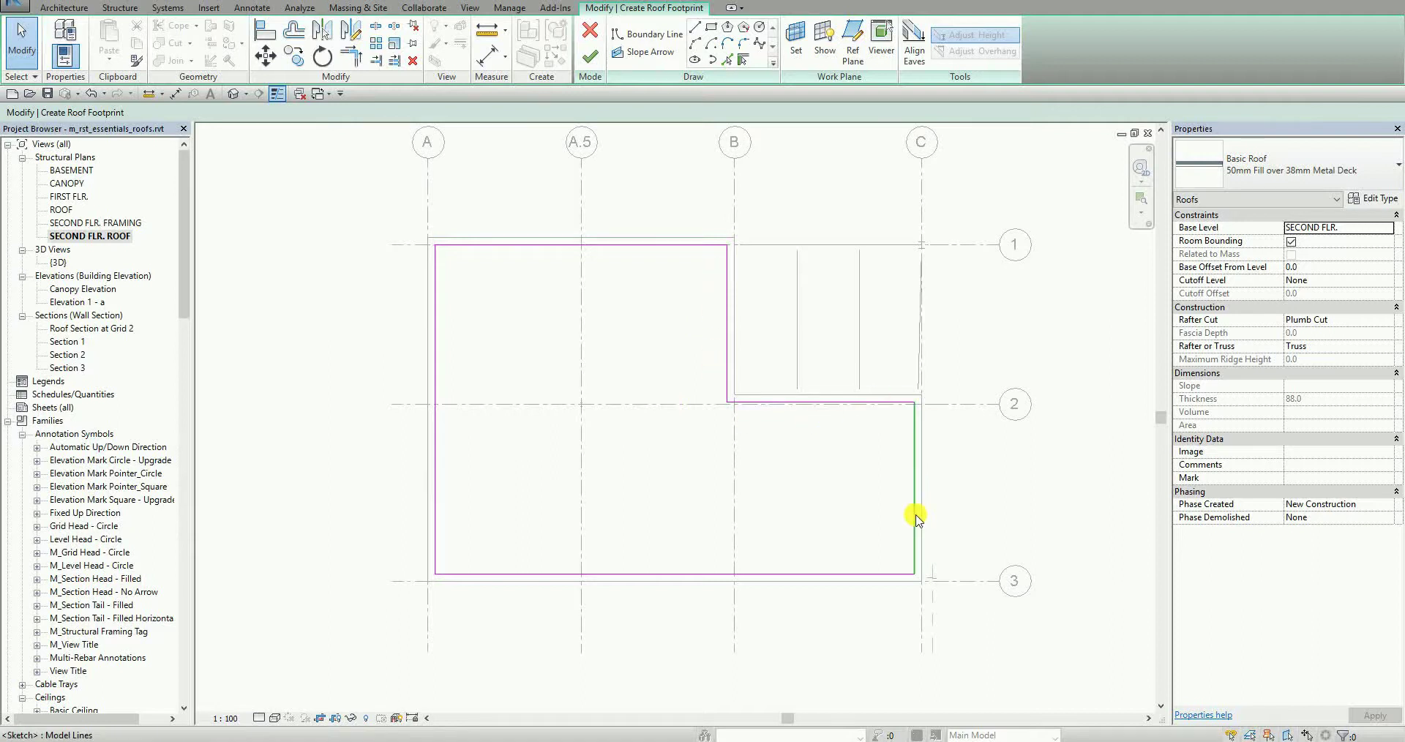
Make the boundary line along grid 3 slope-defining at 1.19° and finish the roof footprint
left_click(652, 575)
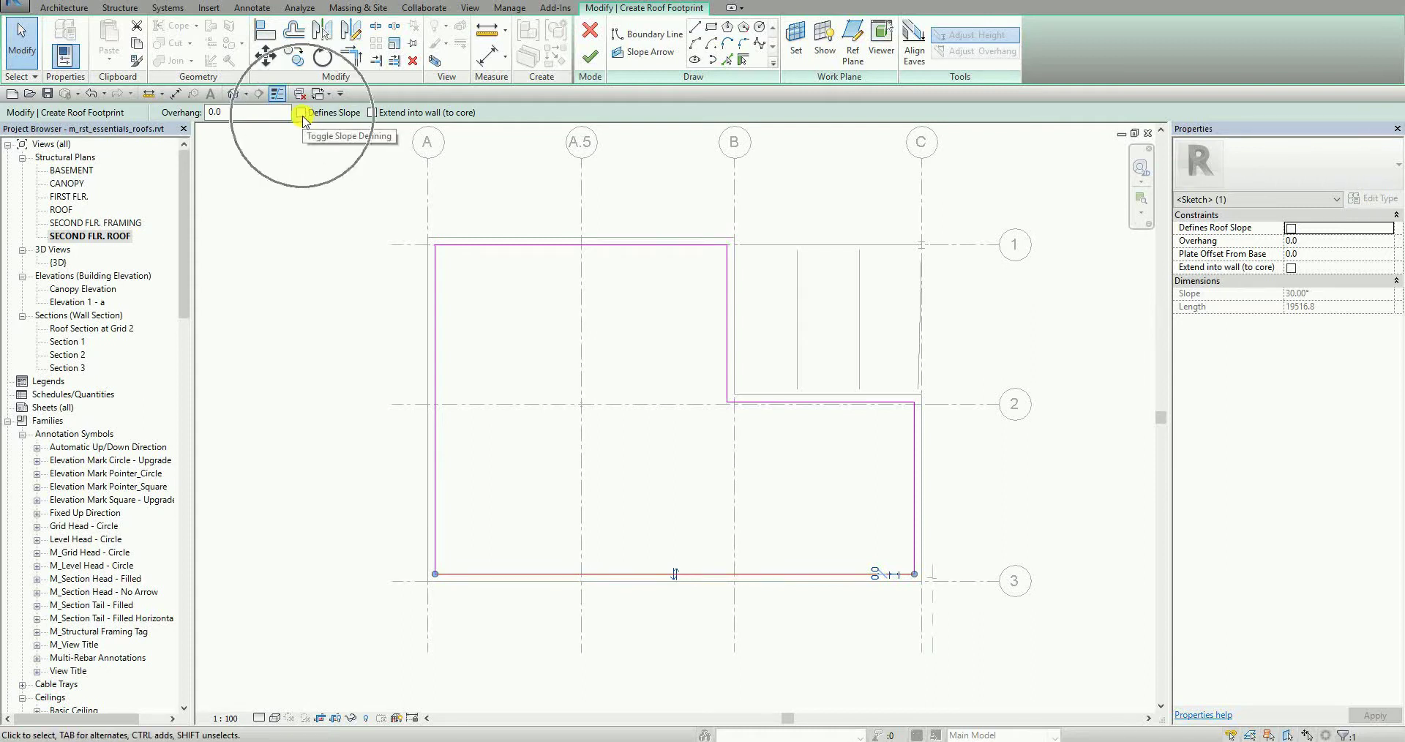
left_click(301, 112)
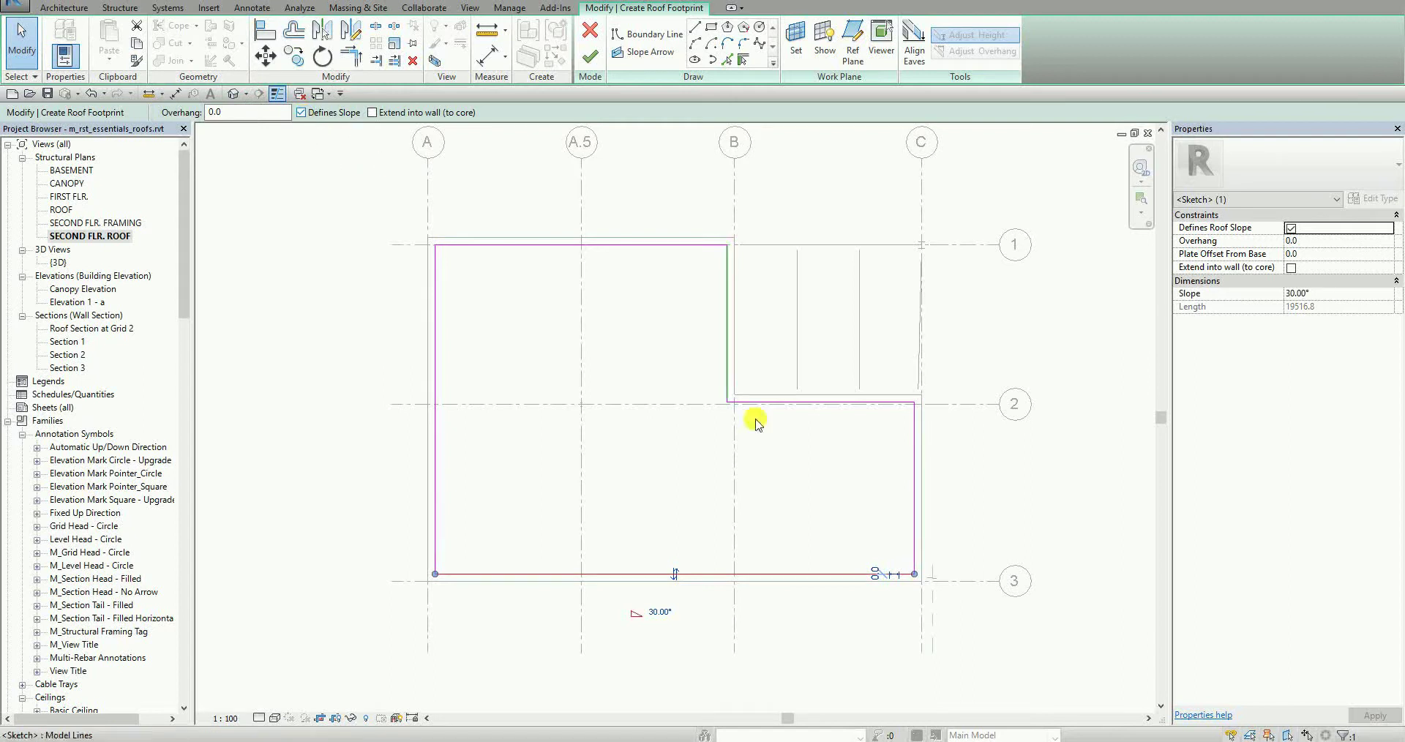
left_click(663, 619)
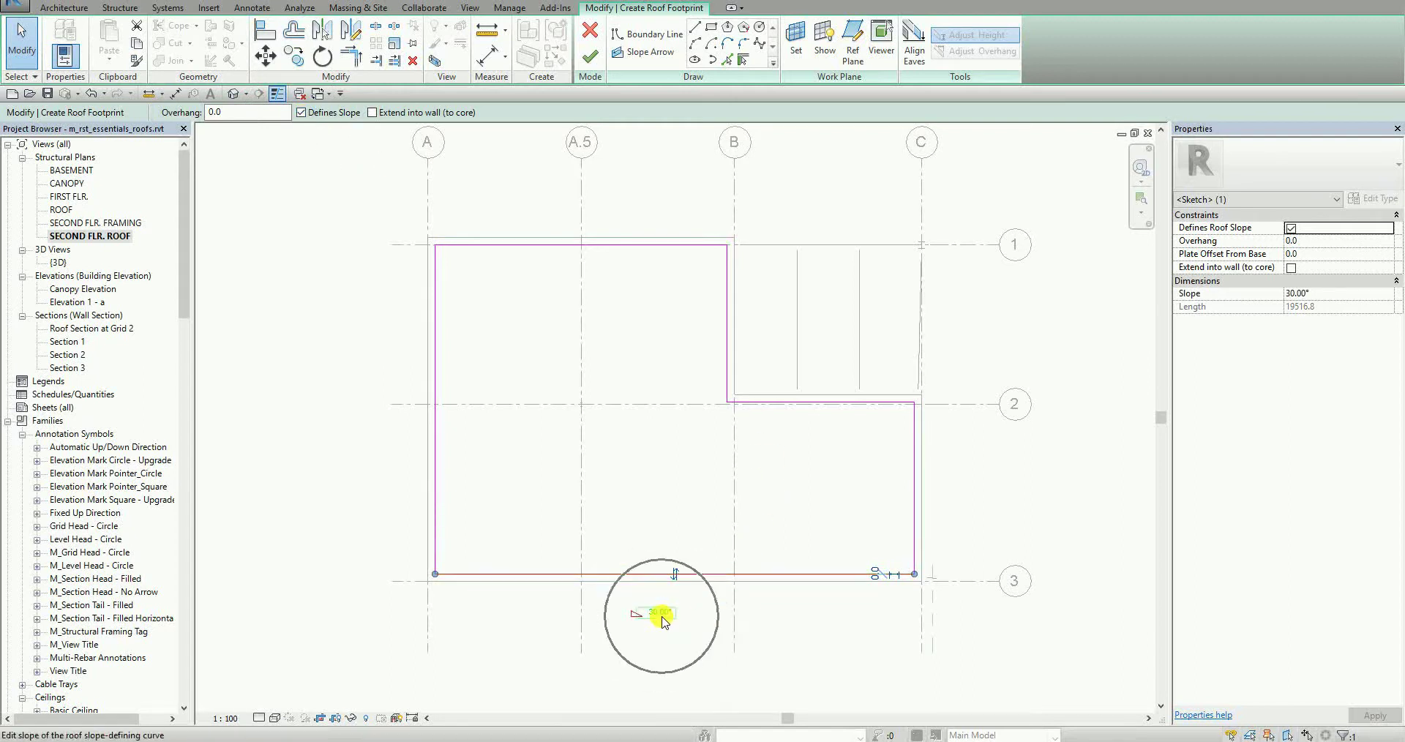
left_click(1312, 295)
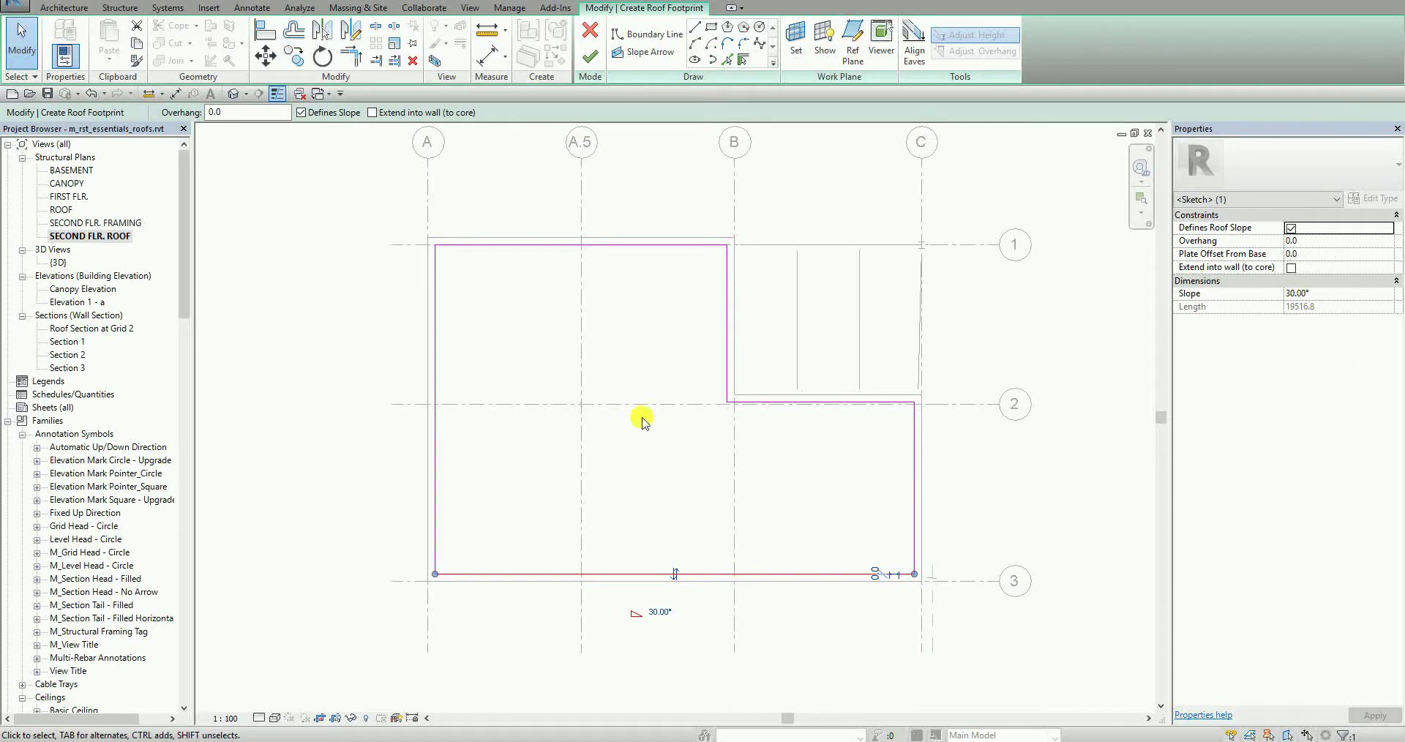
left_click(661, 612)
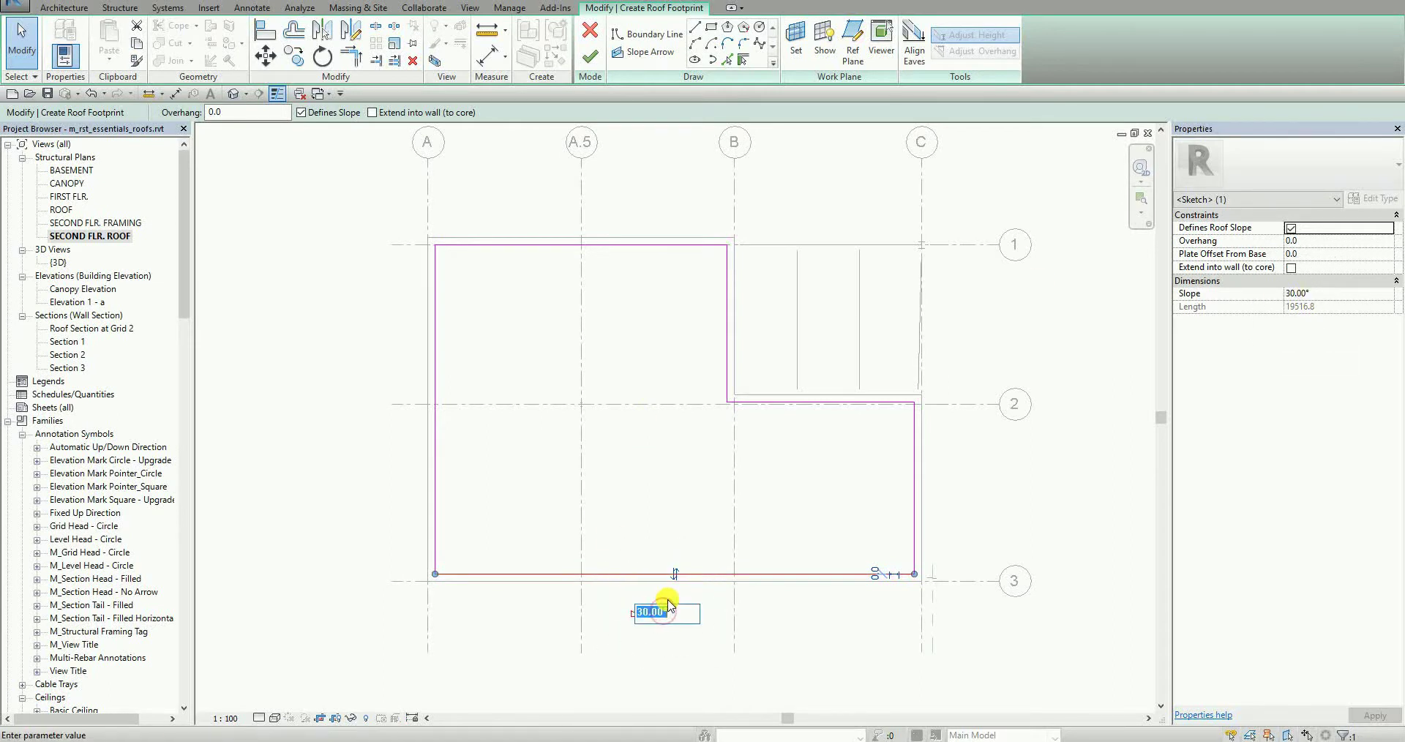
type("1.19")
key("Return")
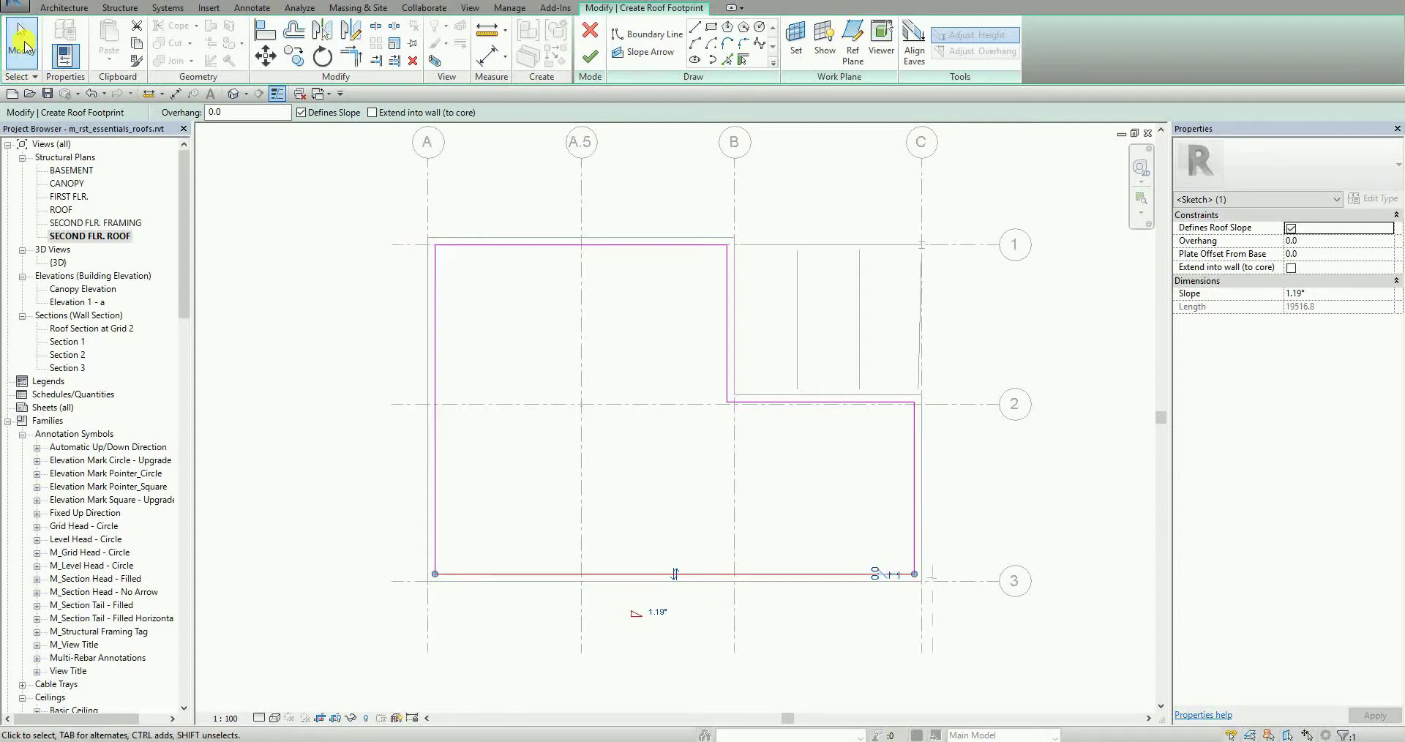
left_click(23, 44)
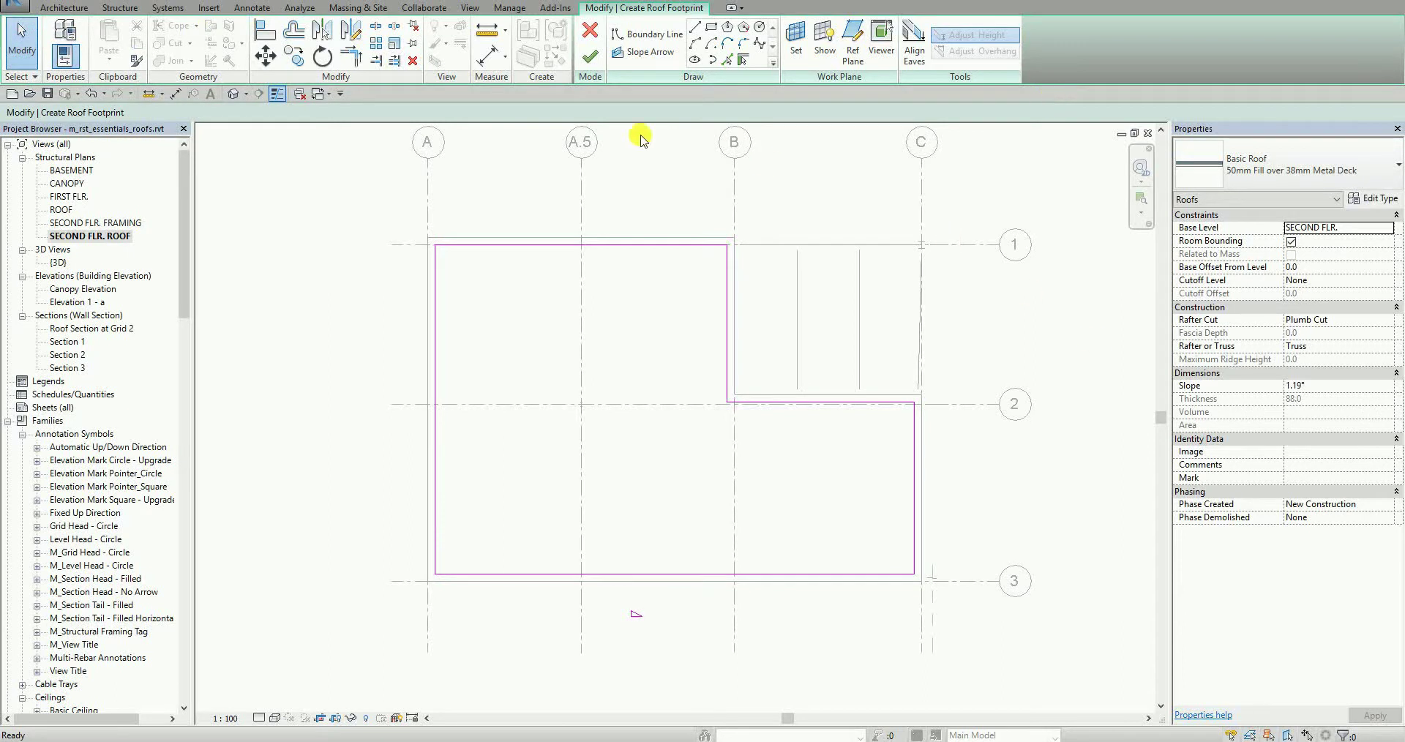
left_click(589, 59)
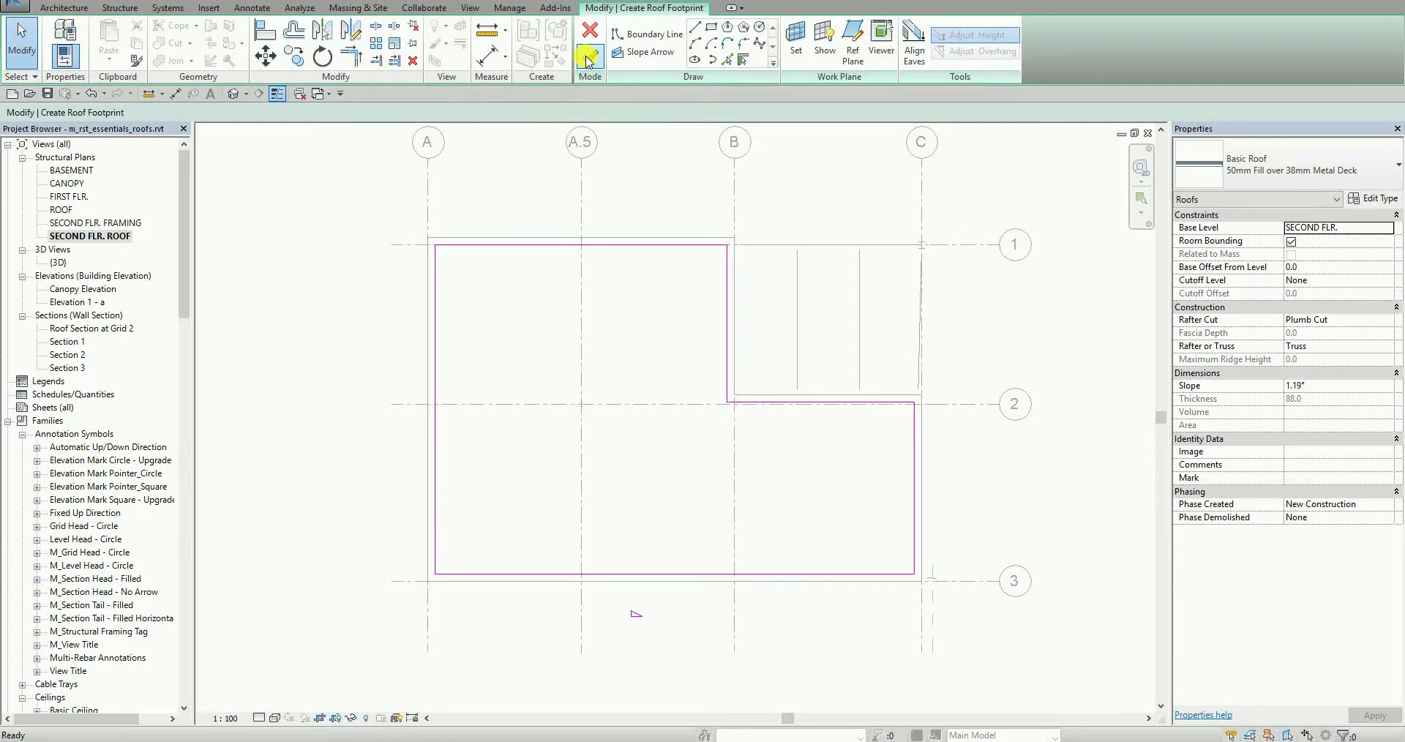
left_click(314, 315)
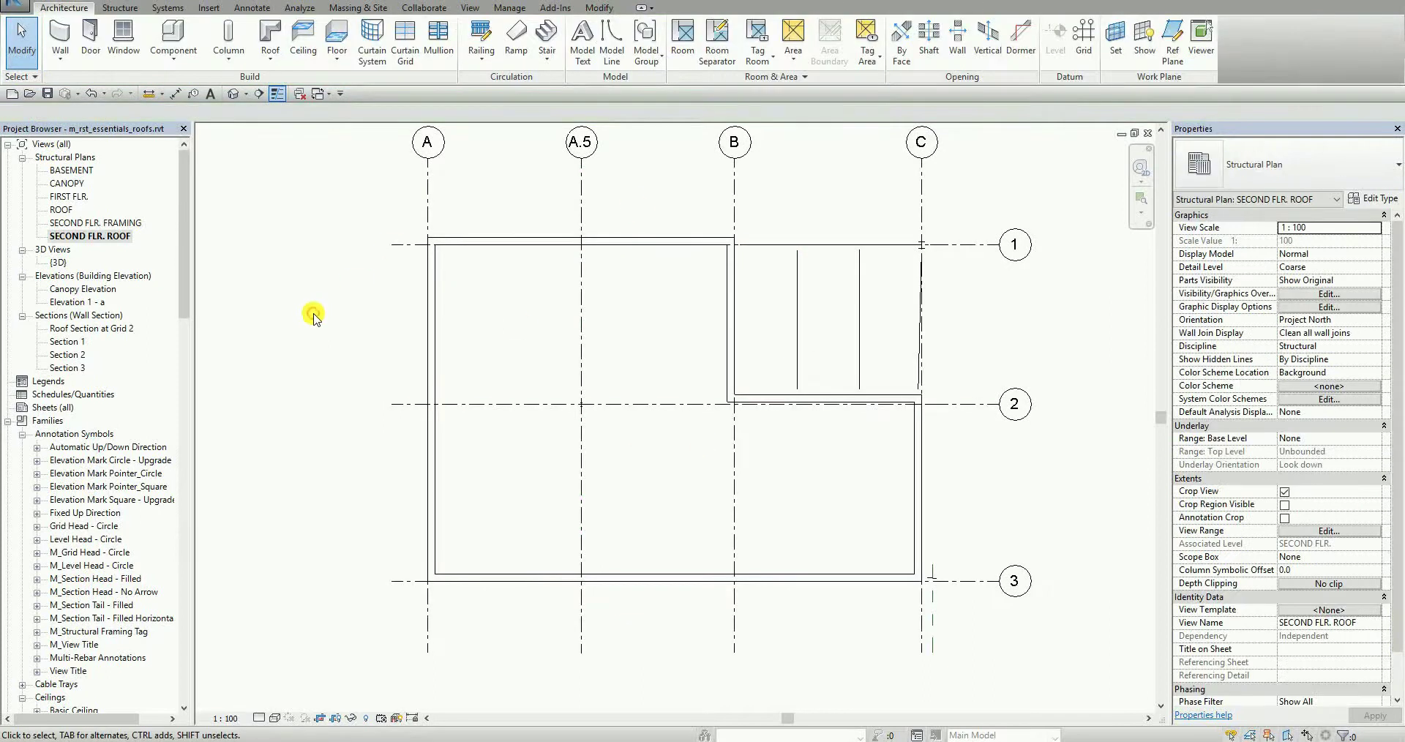
Open the default 3D view and select the new roof to examine it from another angle
left_click(233, 95)
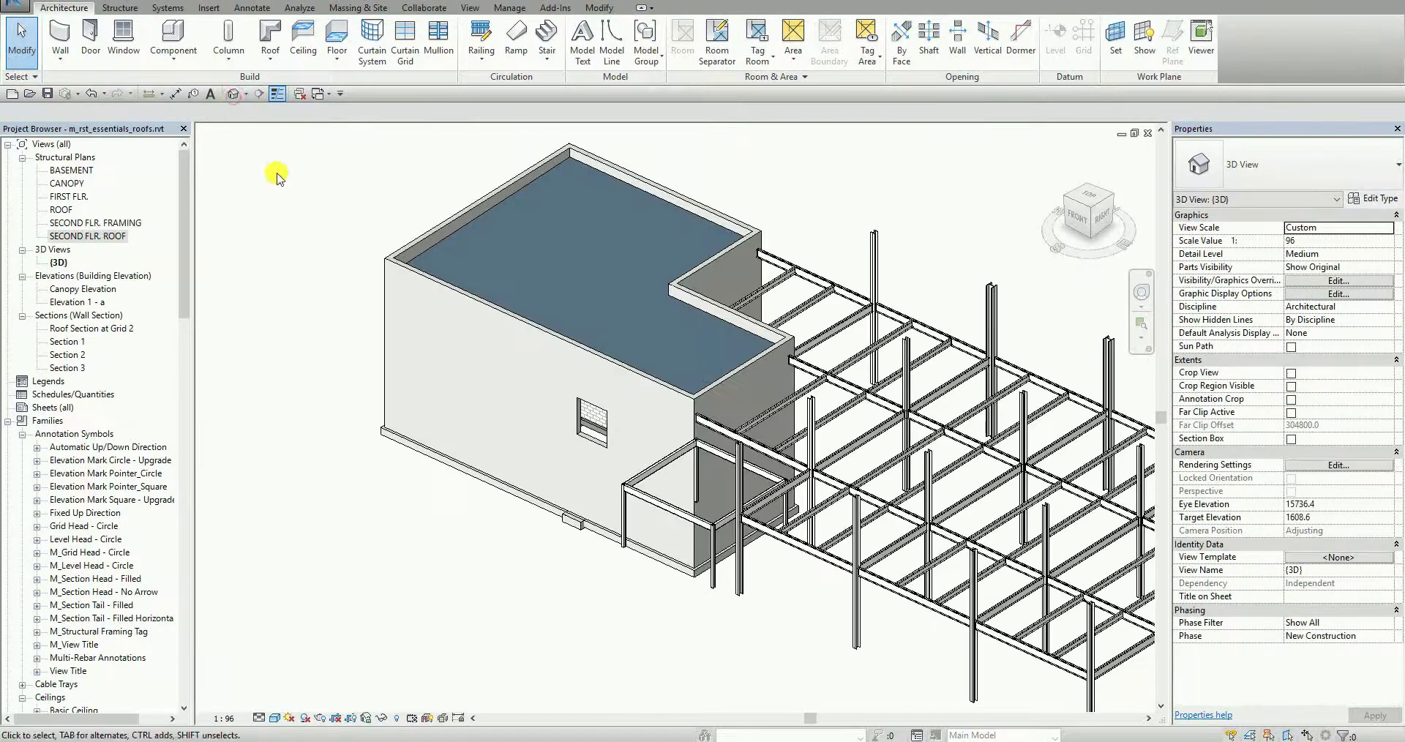
left_click(551, 263)
middle_click_drag(577, 304, 567, 353, "shift")
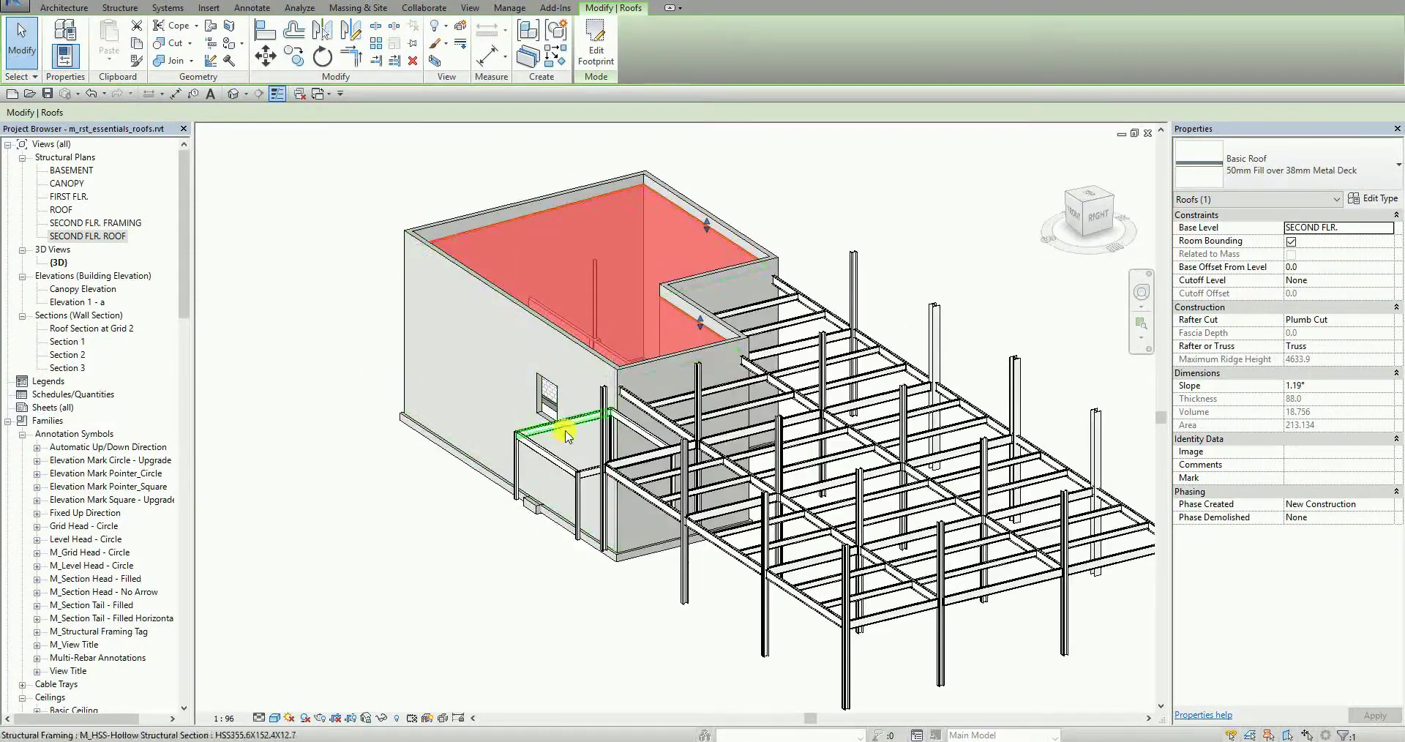
Open the Roof Section at Grid 2 view and select the sloped roof to examine it relative to the steel below
left_click(87, 331)
double_click(89, 331)
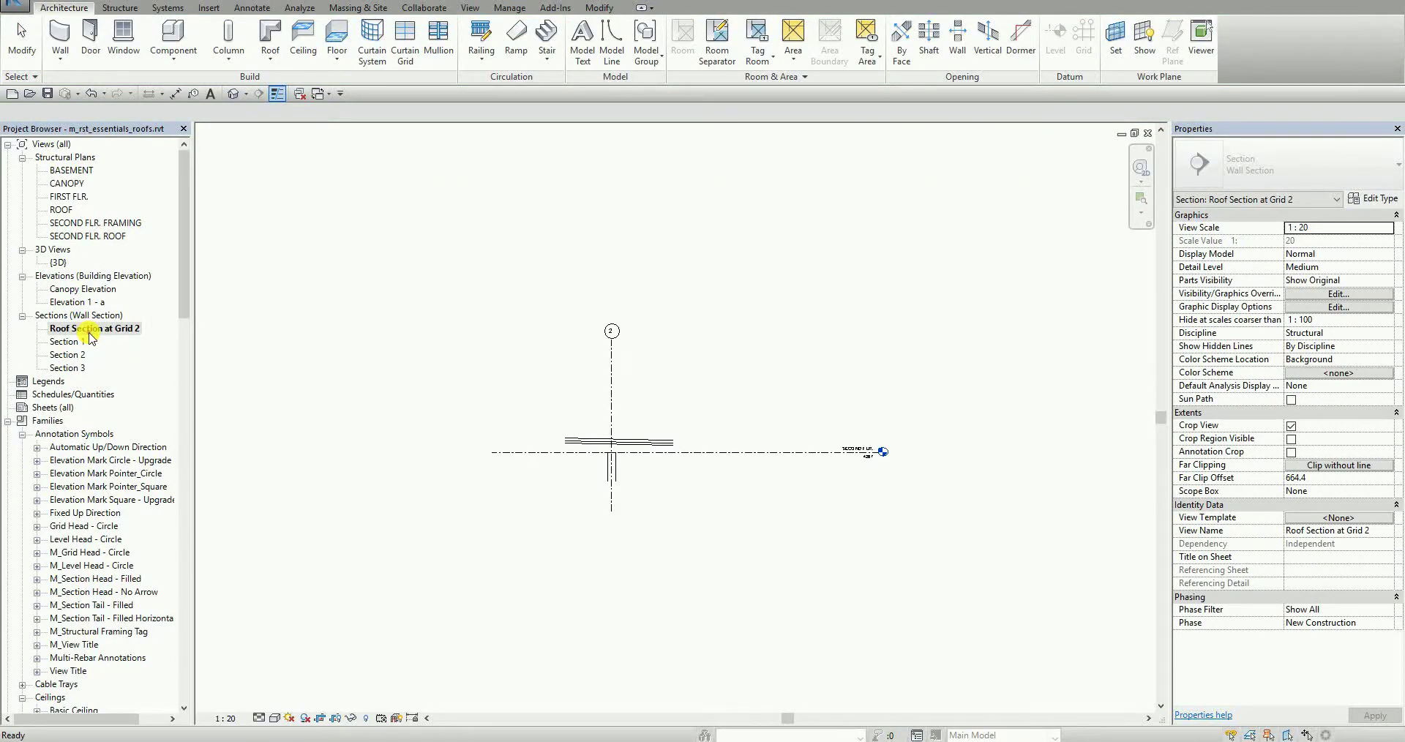
left_click(644, 408)
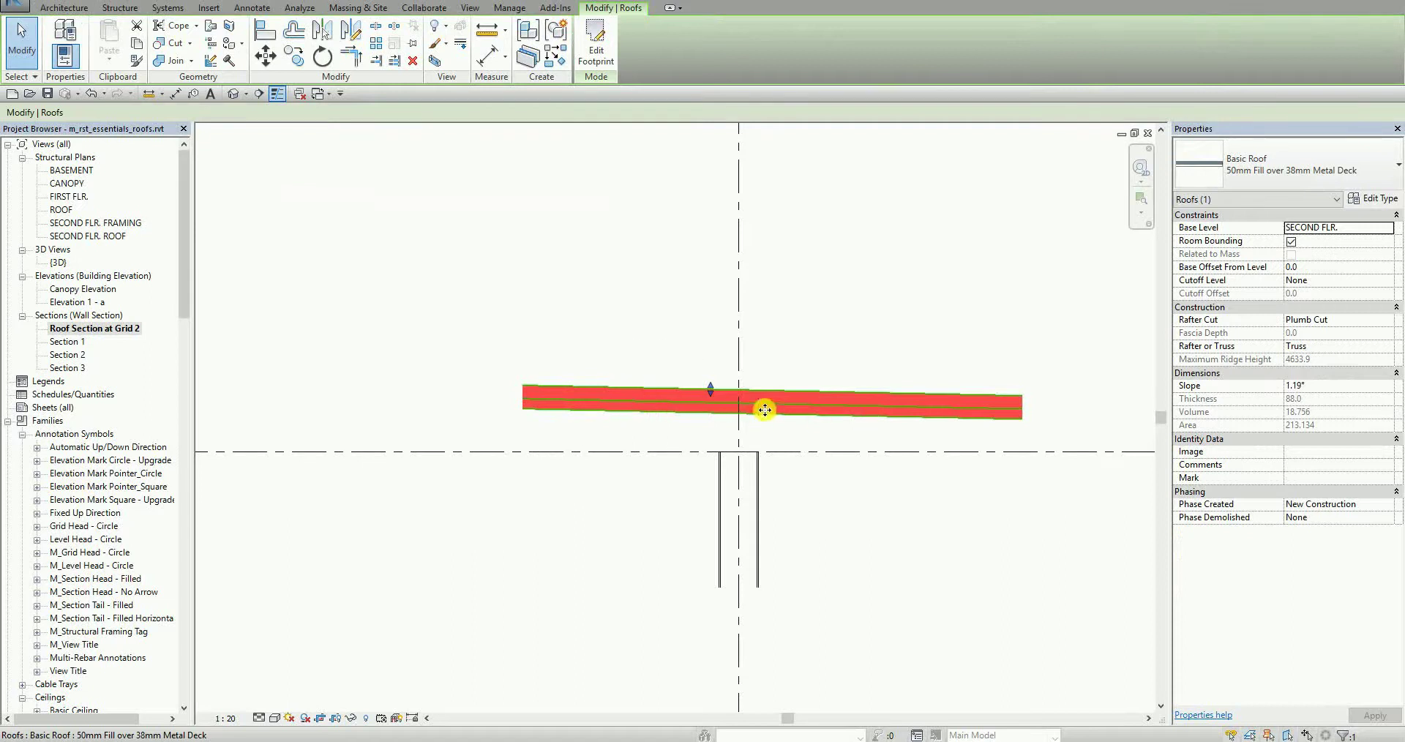
Examine the roof's slope and the W150X13 column beneath it at grid 2, checking their properties and the gap between them
scroll(765, 410, "up", 2)
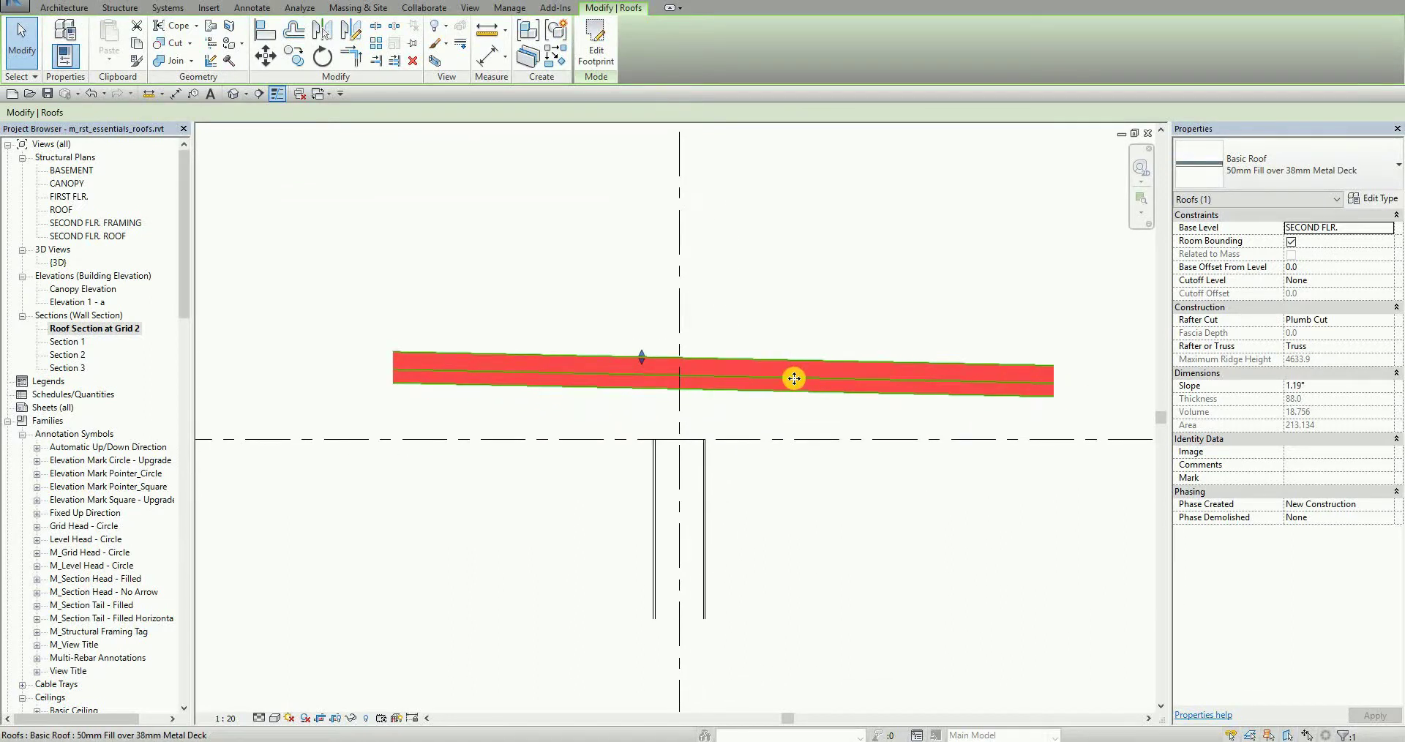
left_click(1310, 390)
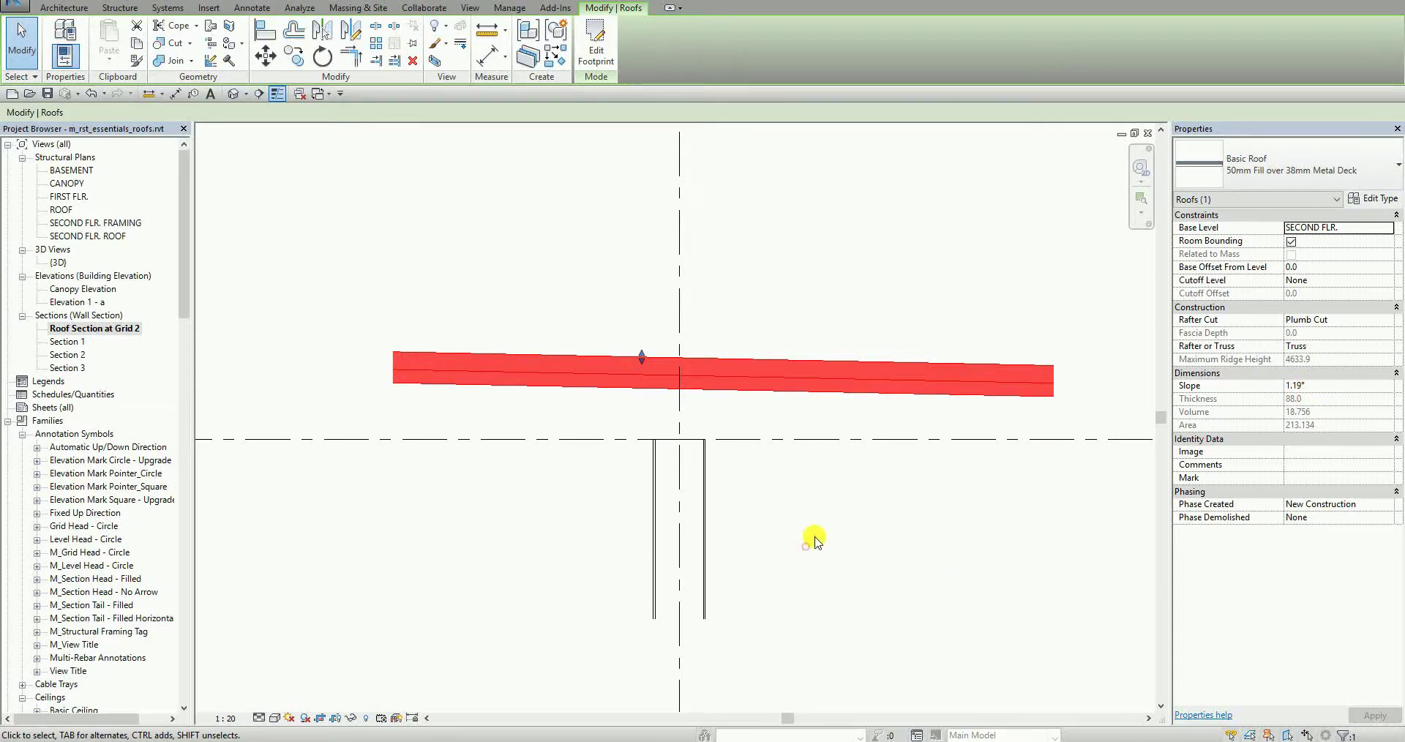
left_click(721, 509)
left_click(717, 511)
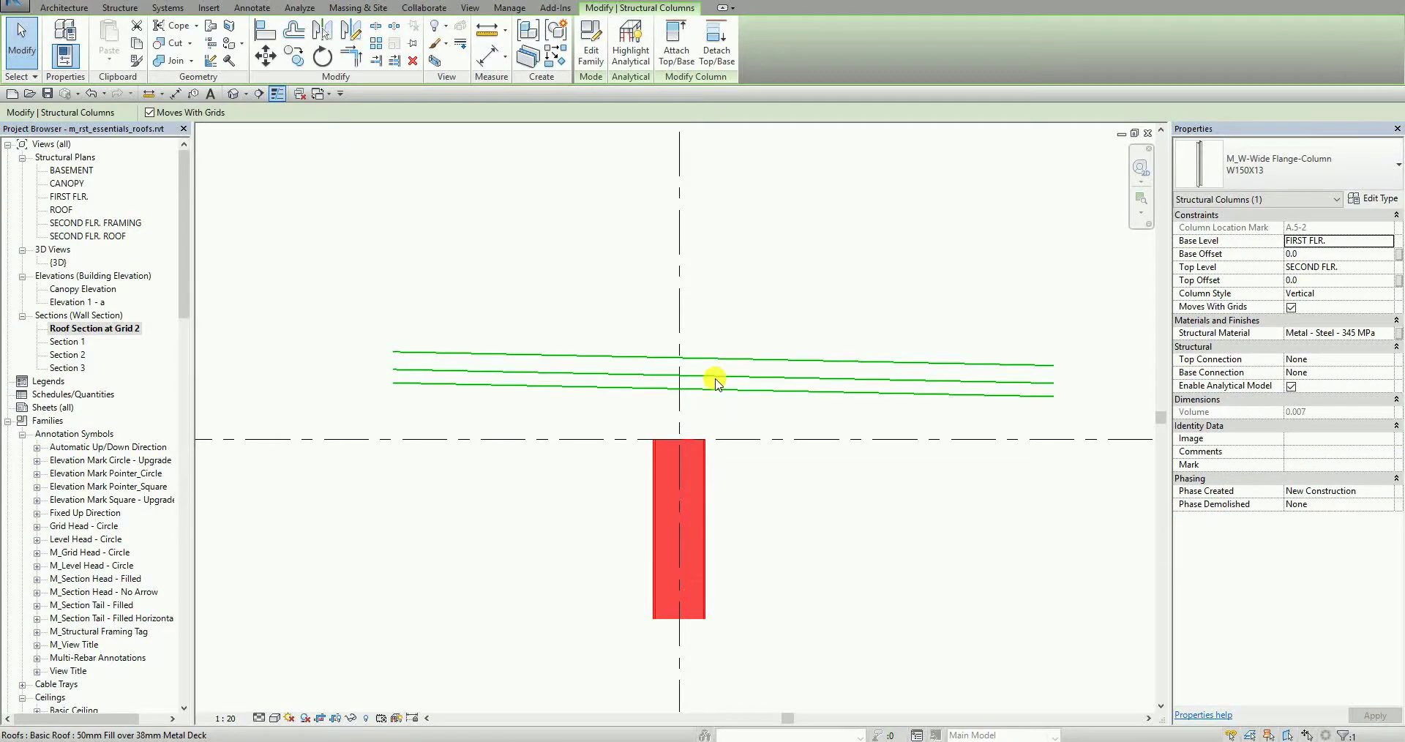
left_click(854, 594)
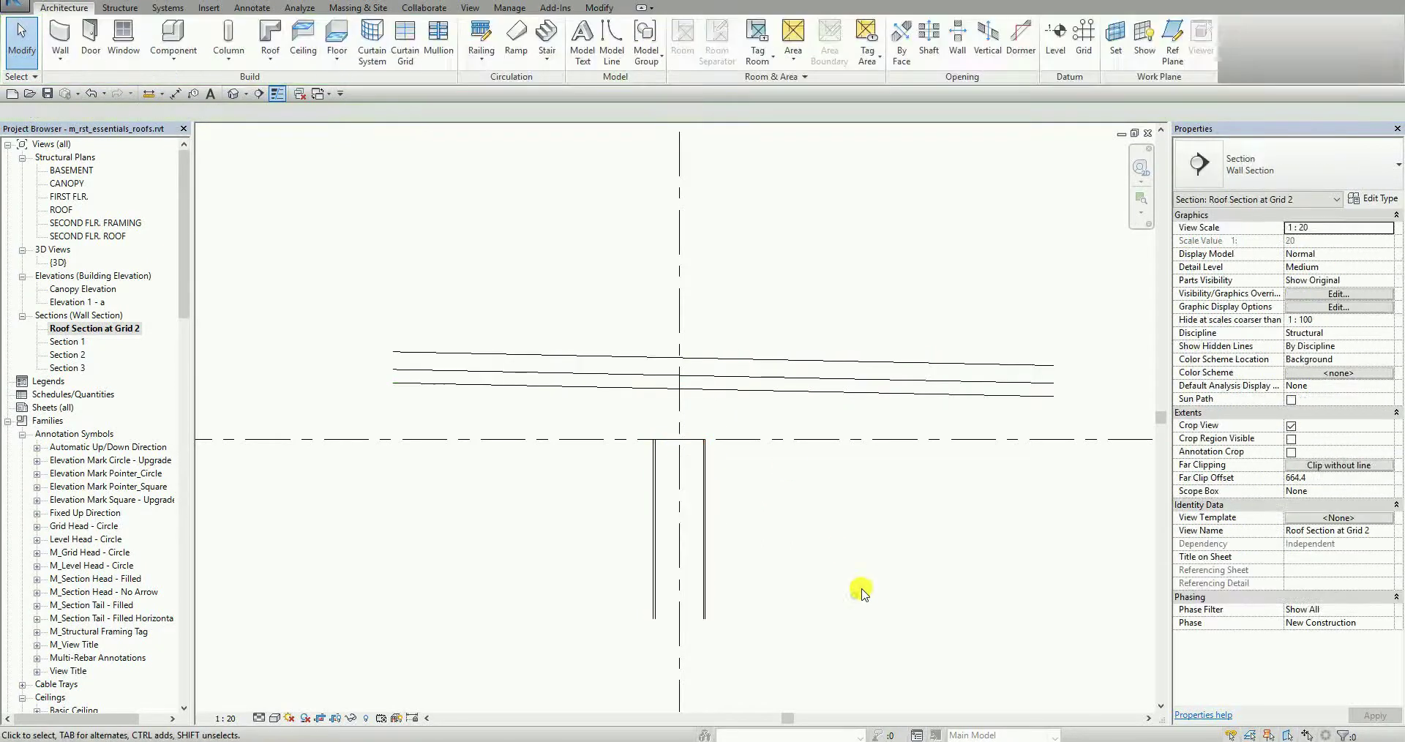
Attach the top of the W150X13 column to the roof above, using Cut Column style and Minimum Intersection justification, and dismiss the warning
left_click(704, 496)
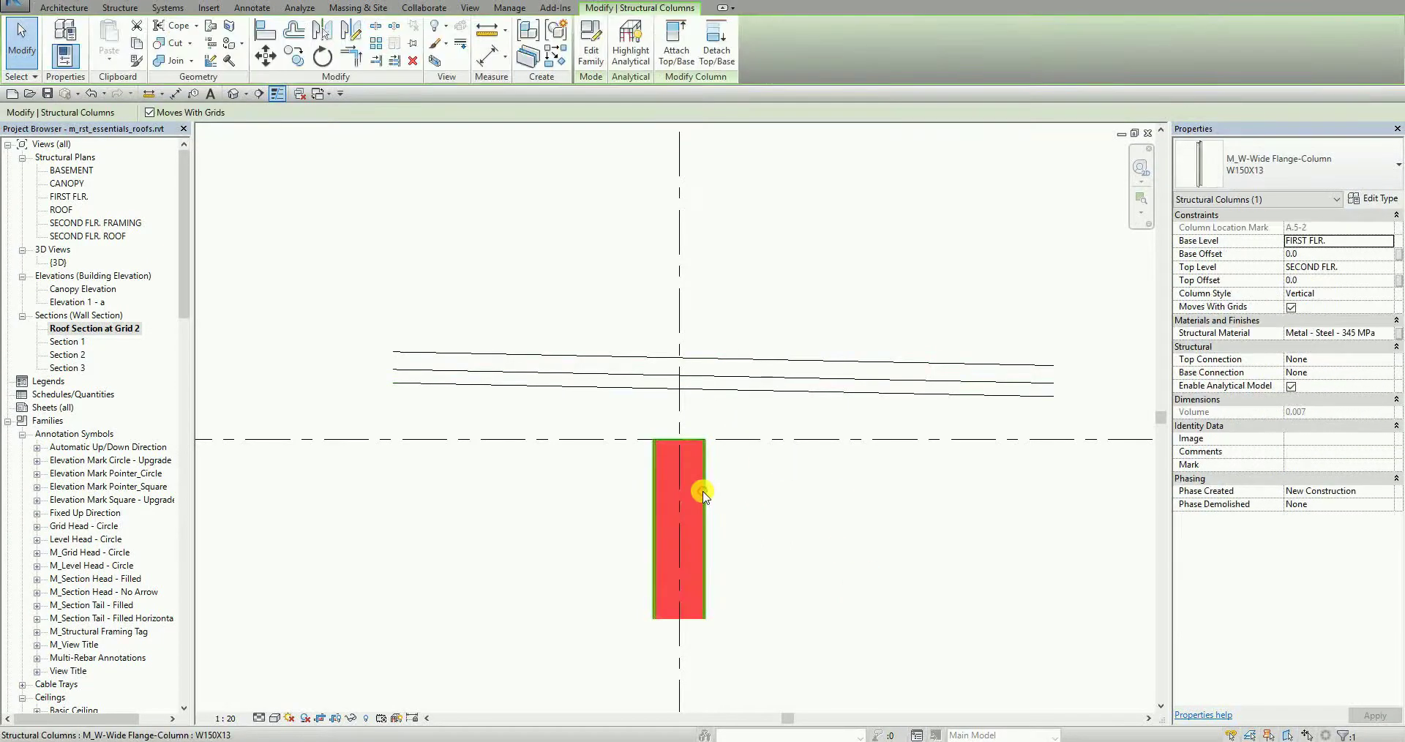
left_click(677, 55)
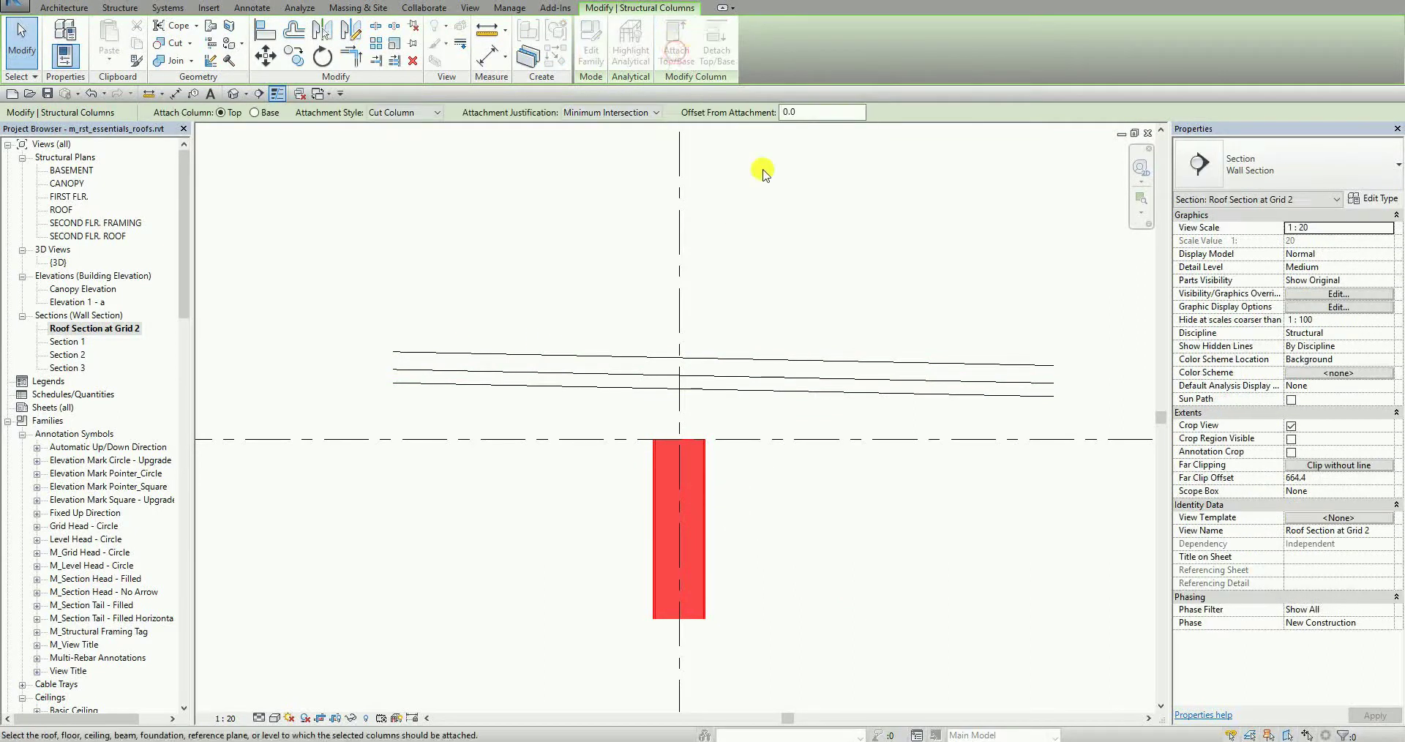
left_click(729, 361)
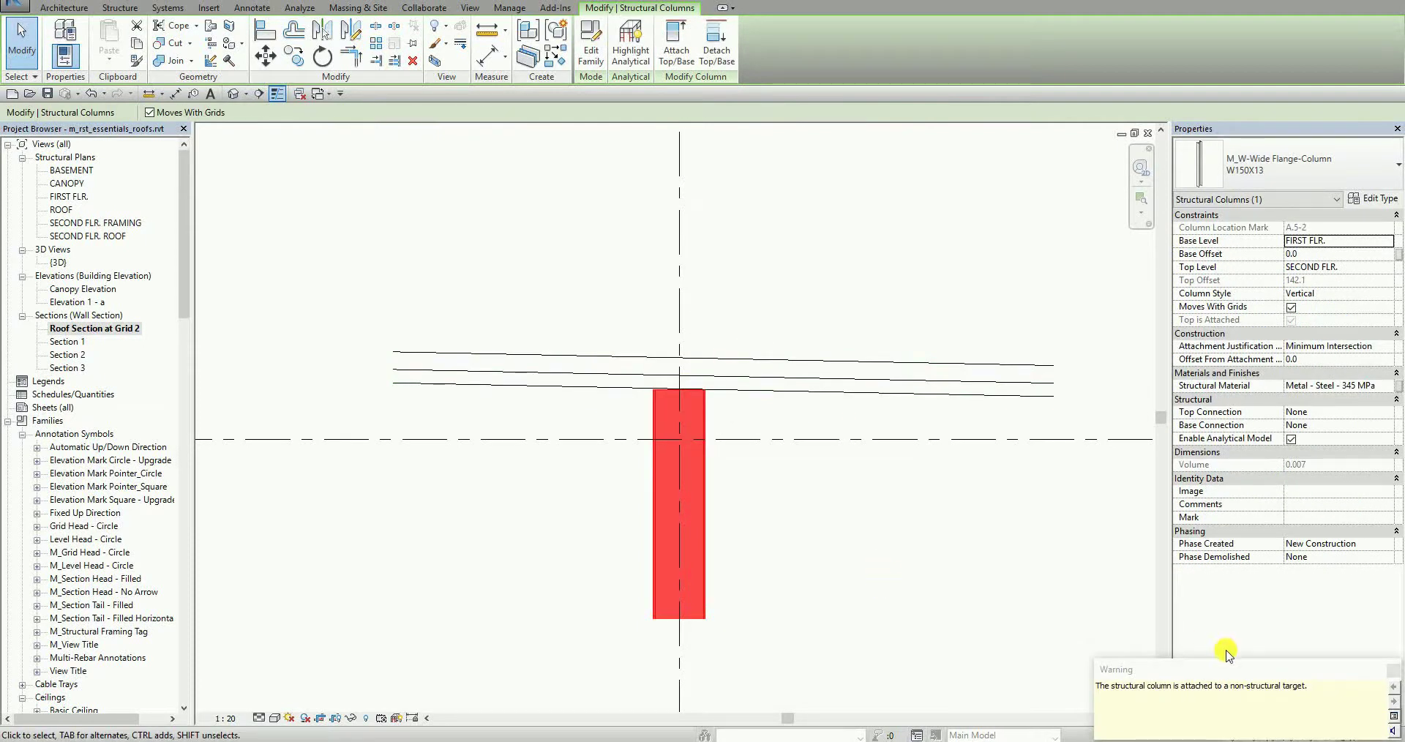
left_click_drag(1246, 670, 822, 152)
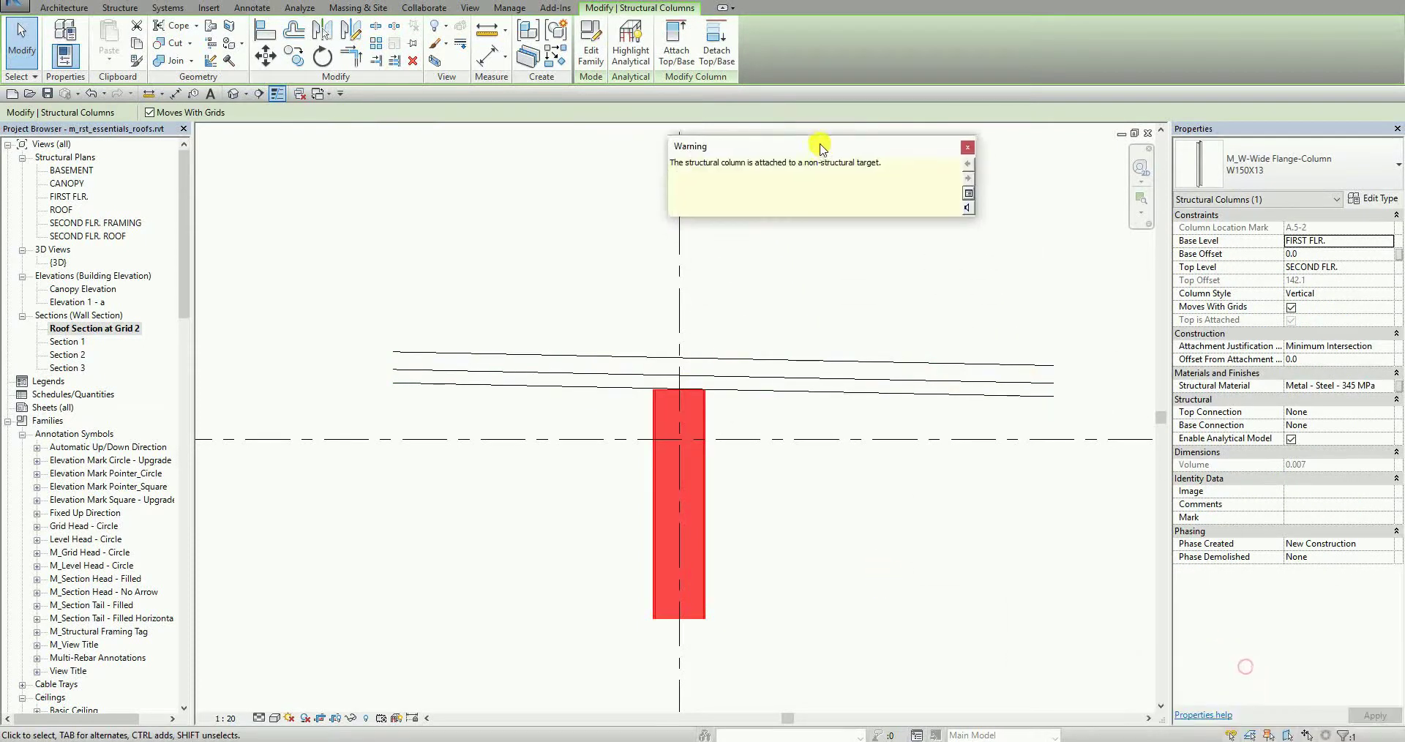
left_click(970, 154)
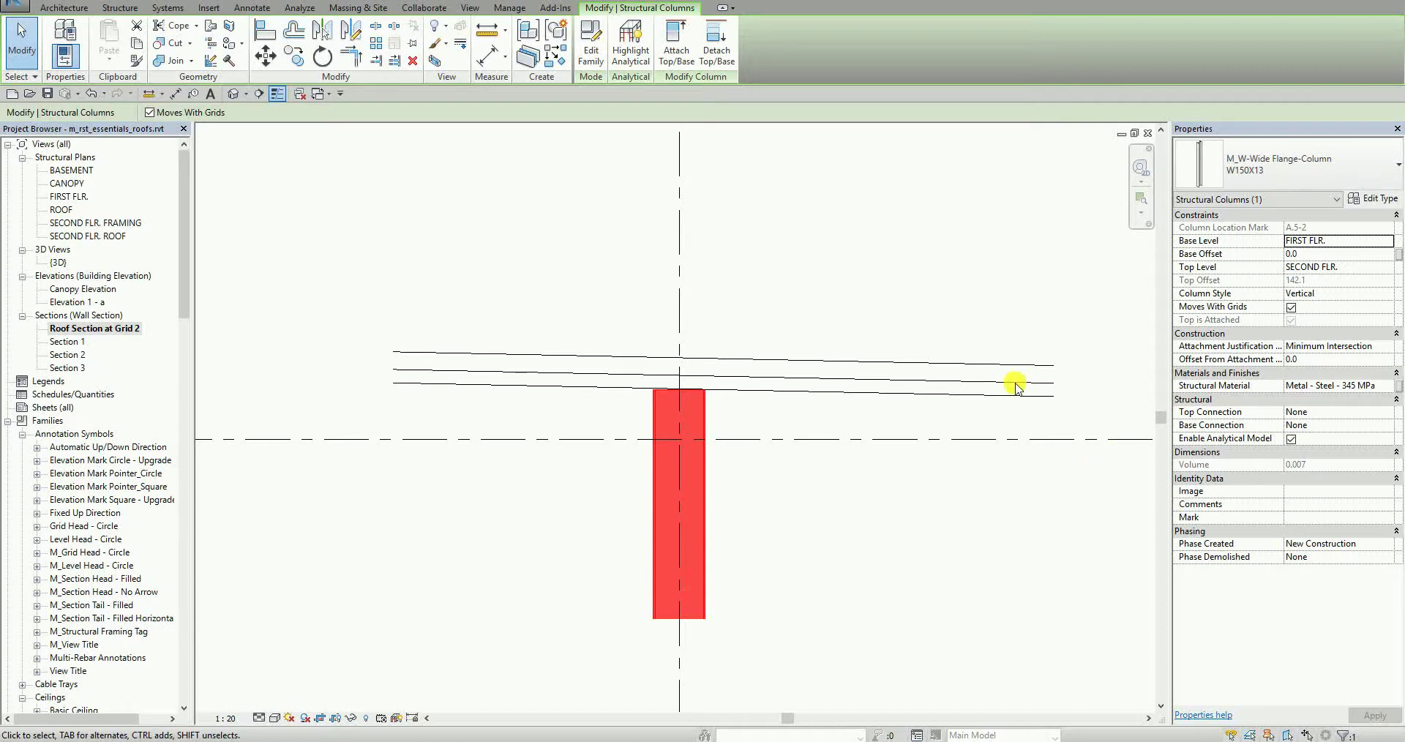
left_click(837, 549)
middle_click_drag(832, 542, 819, 569)
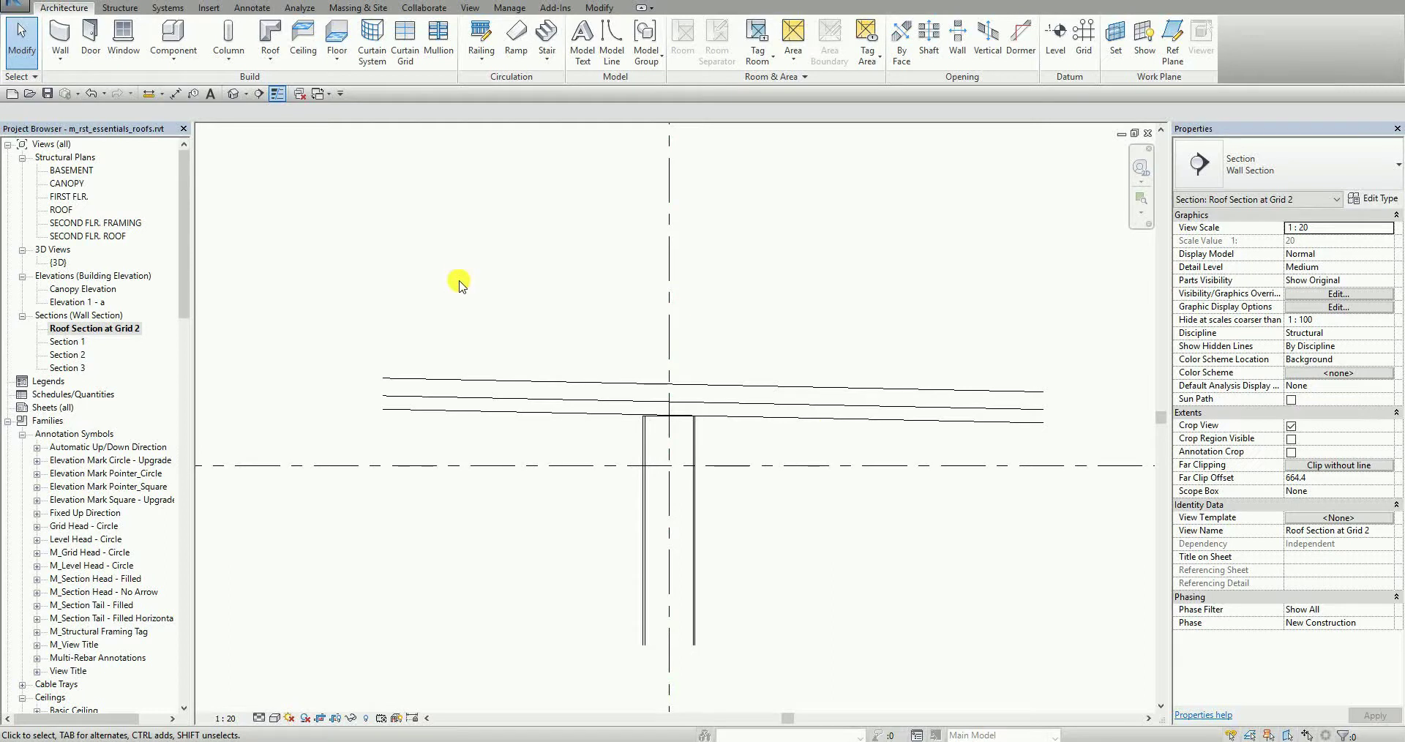
Set the work plane by picking the underside of the sloped roof, and open the SECOND FLR. ROOF structural plan
left_click(1116, 51)
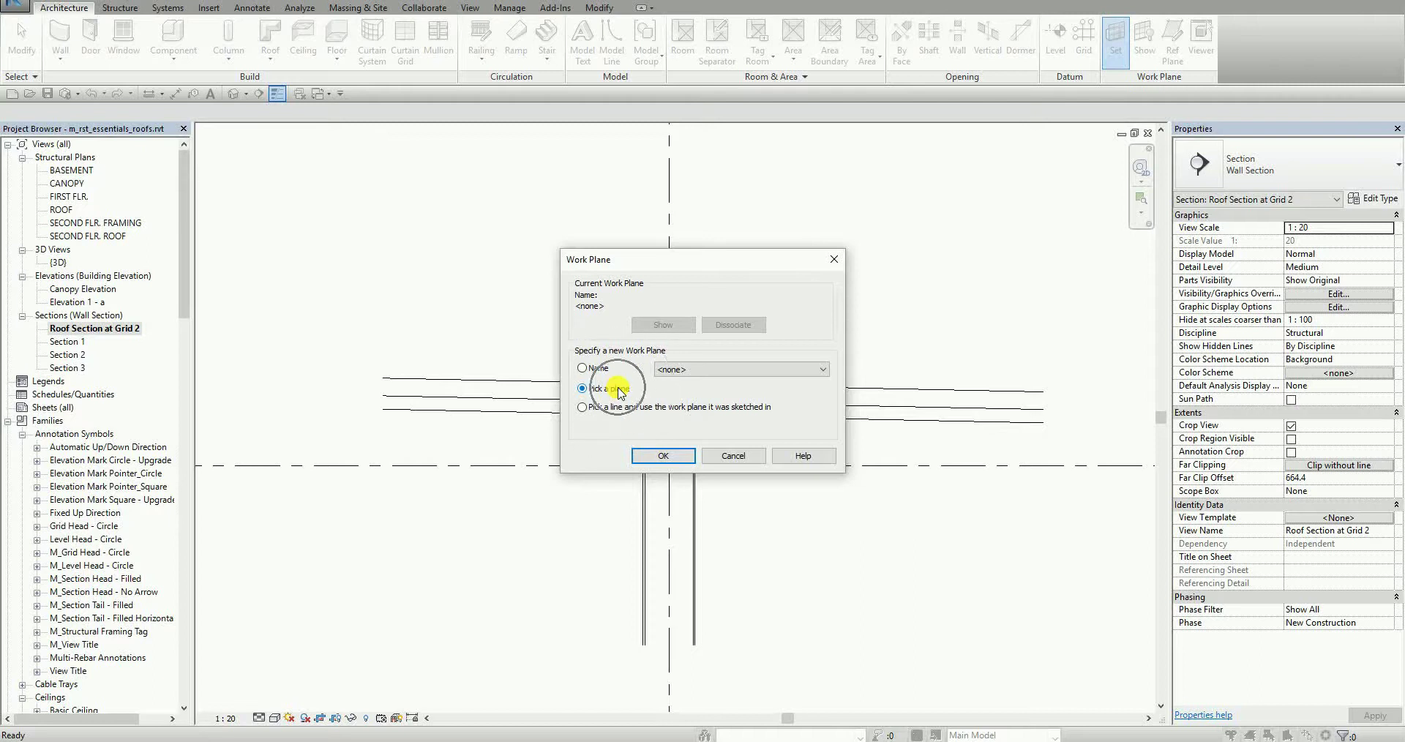
left_click(664, 456)
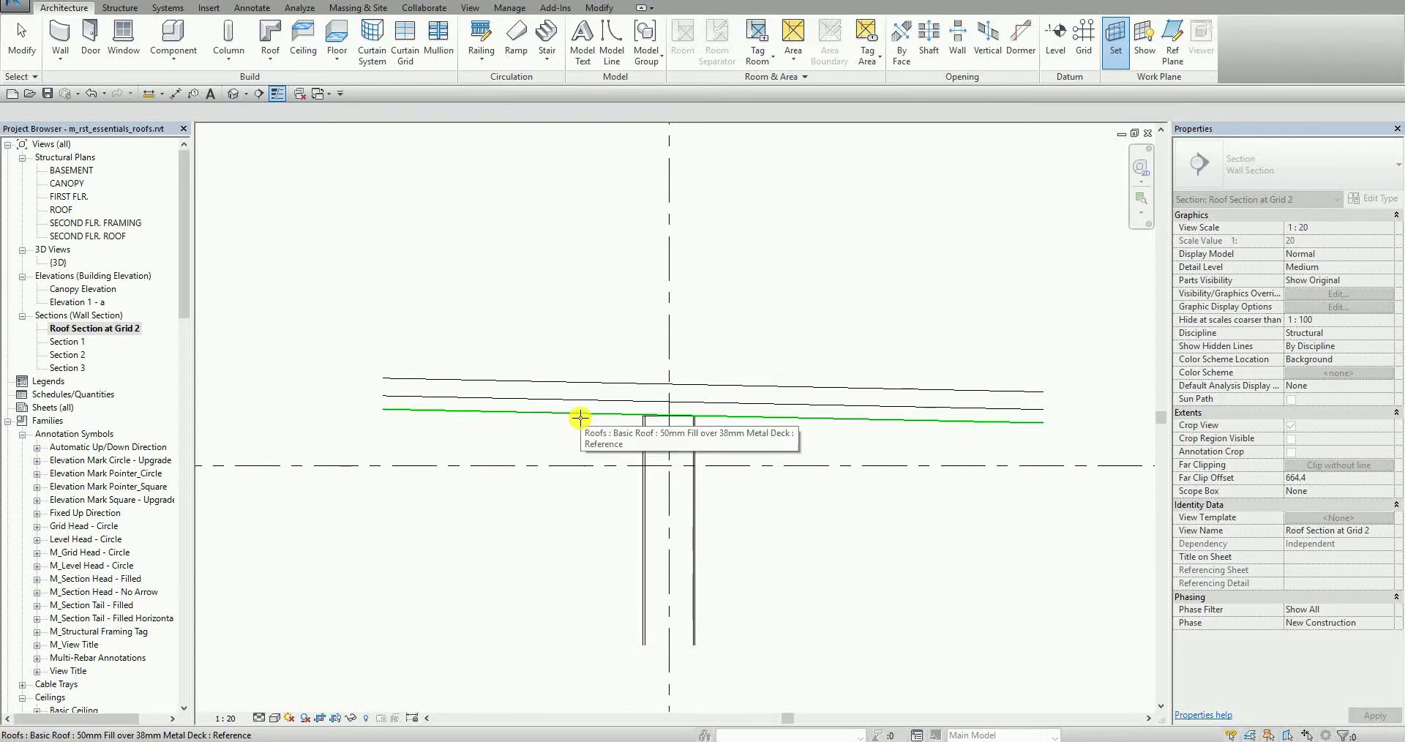
left_click(579, 417)
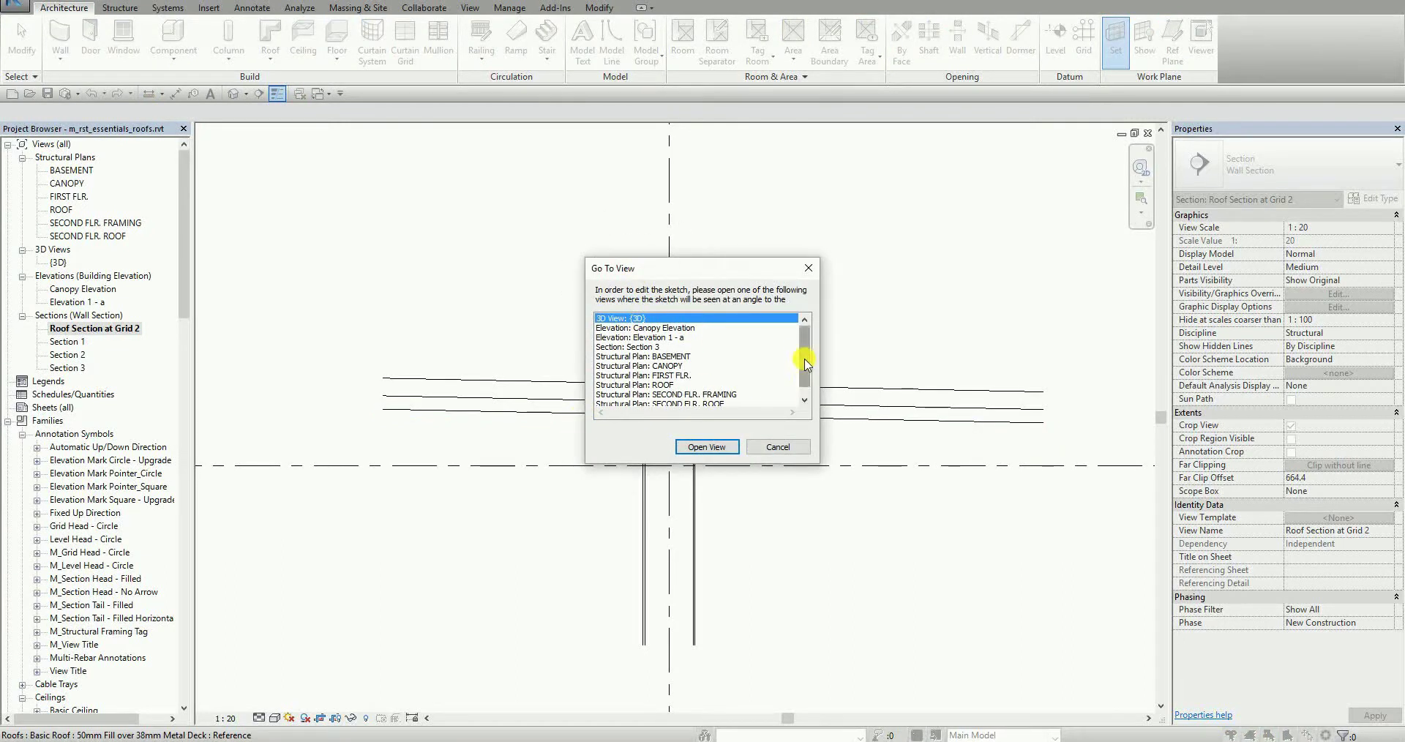
left_click_drag(805, 364, 809, 368)
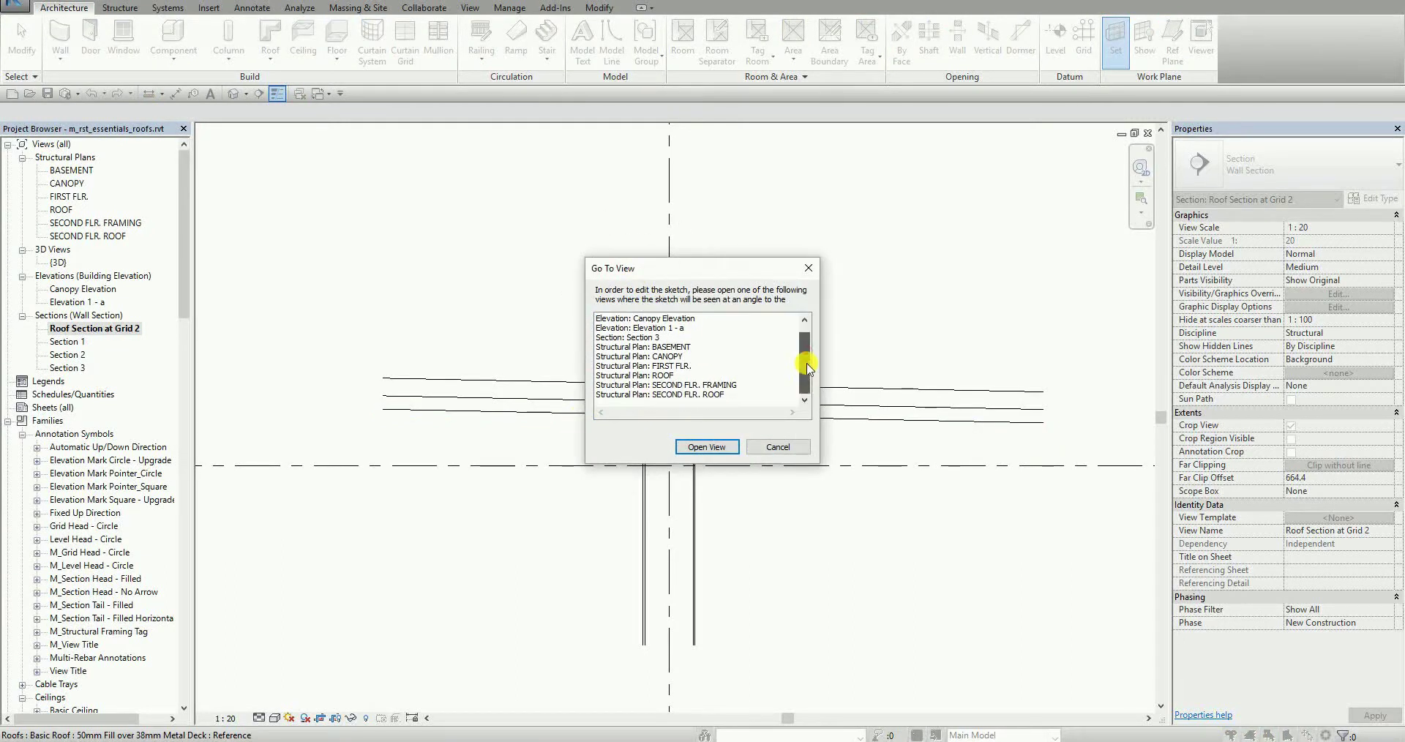
left_click(673, 396)
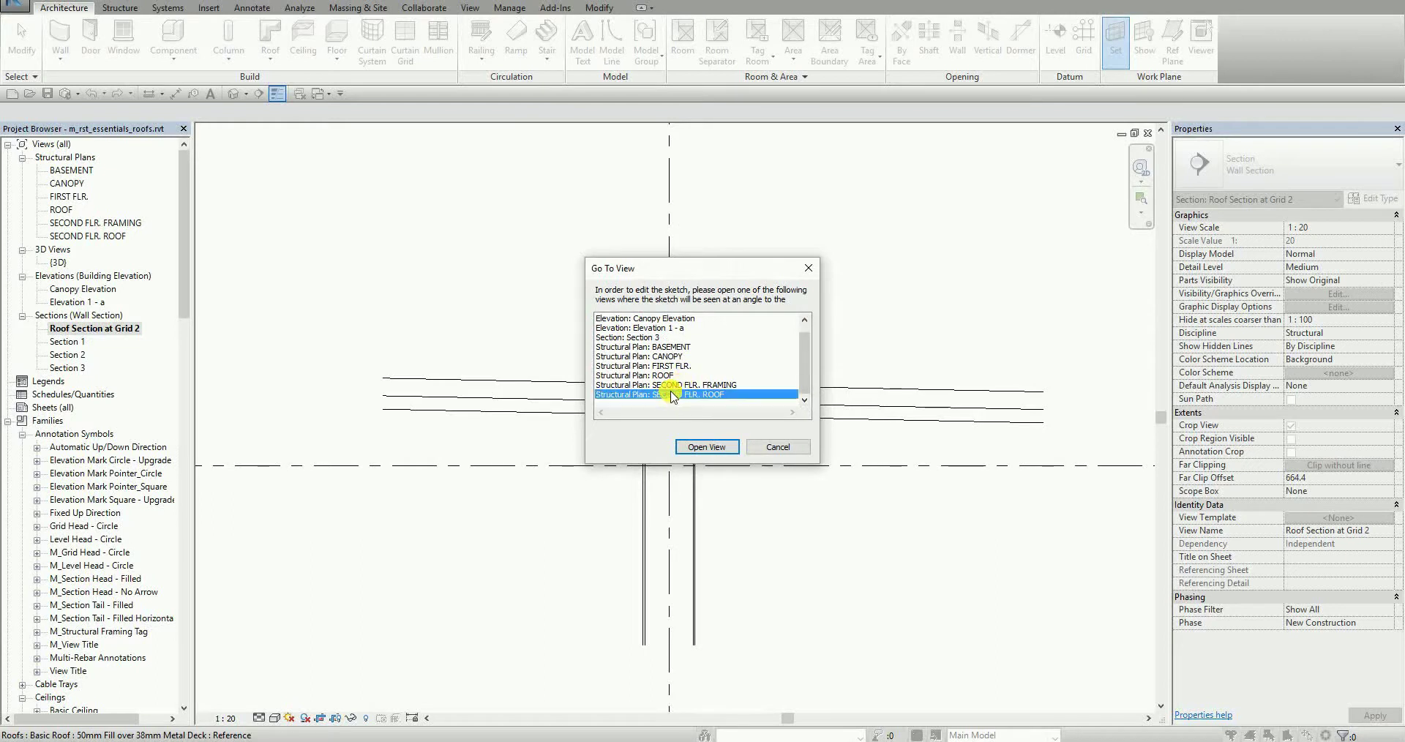
left_click(706, 446)
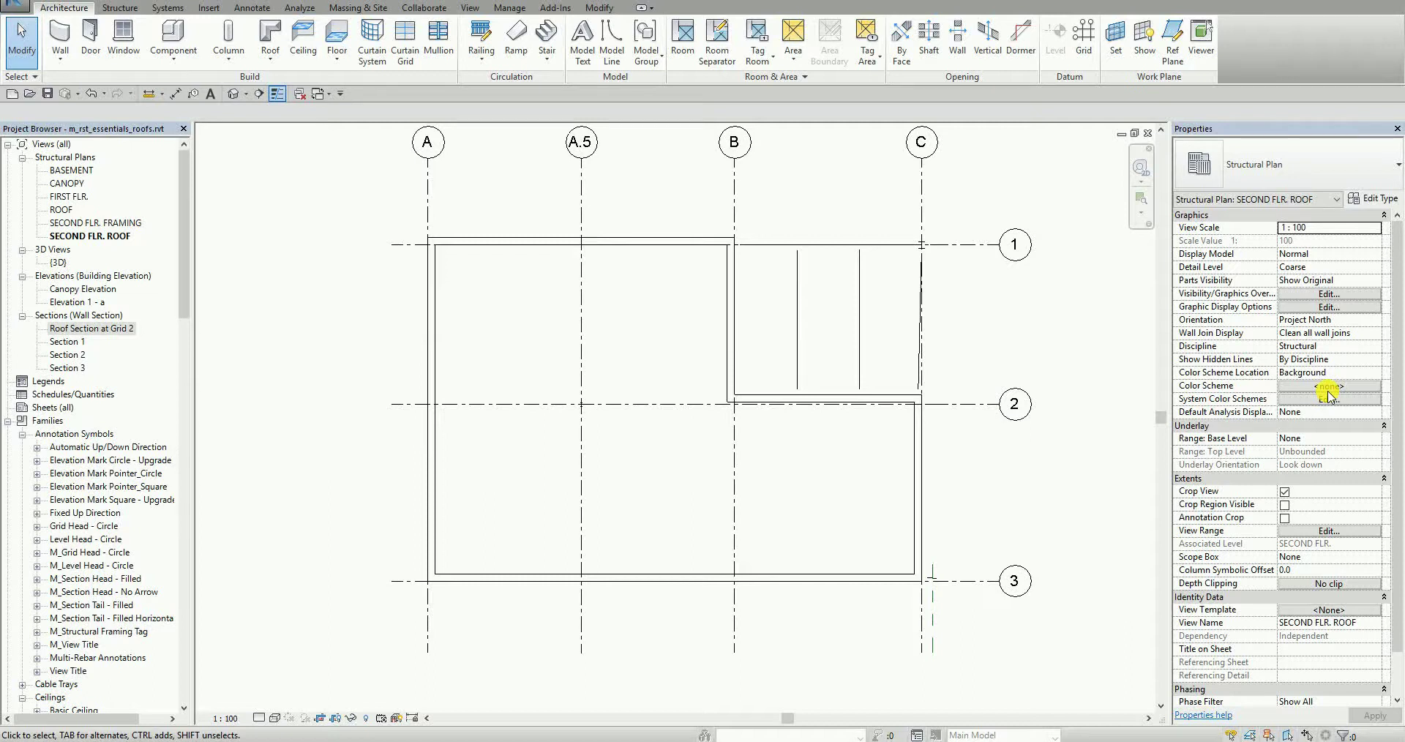
Place a tagged W460X52 beam on the roof plane along grid 2, from the wall at grid A to the column at grid A.5
left_click(126, 11)
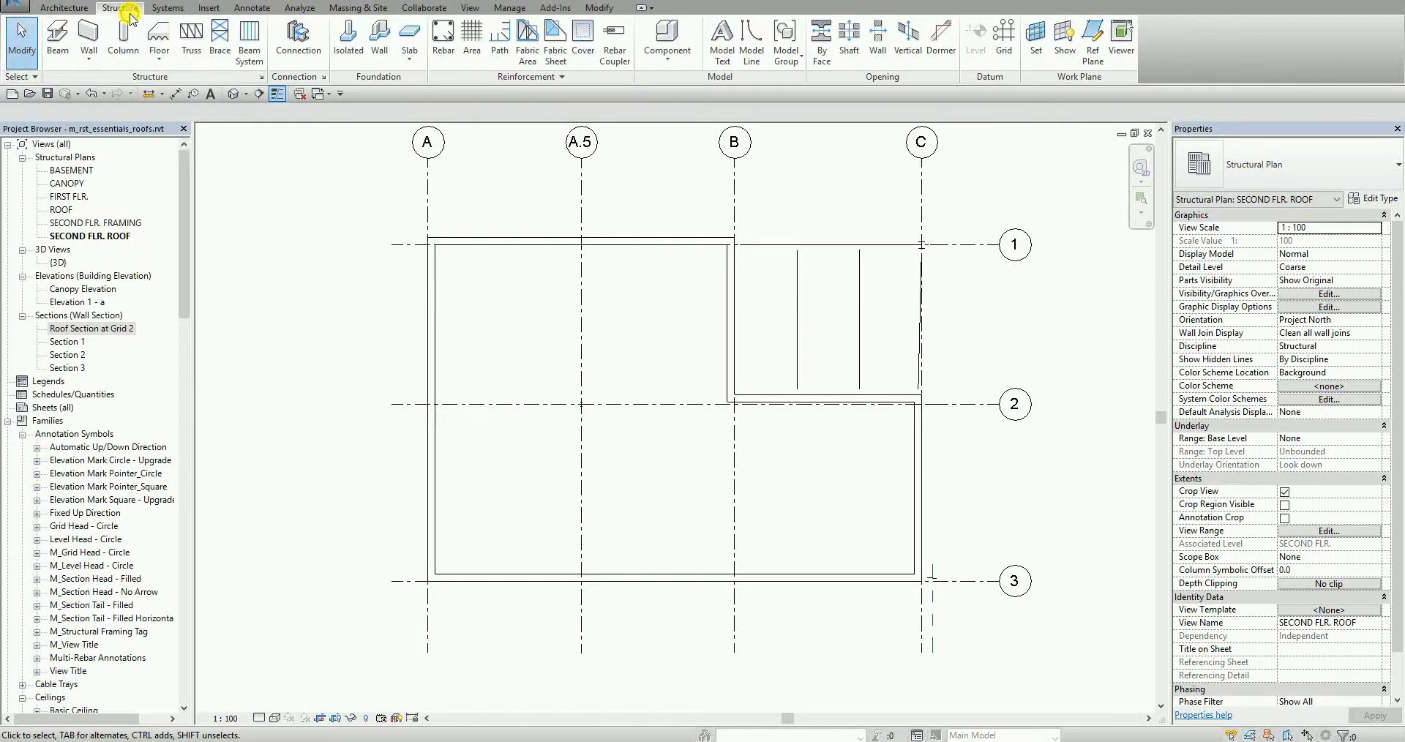
left_click(61, 47)
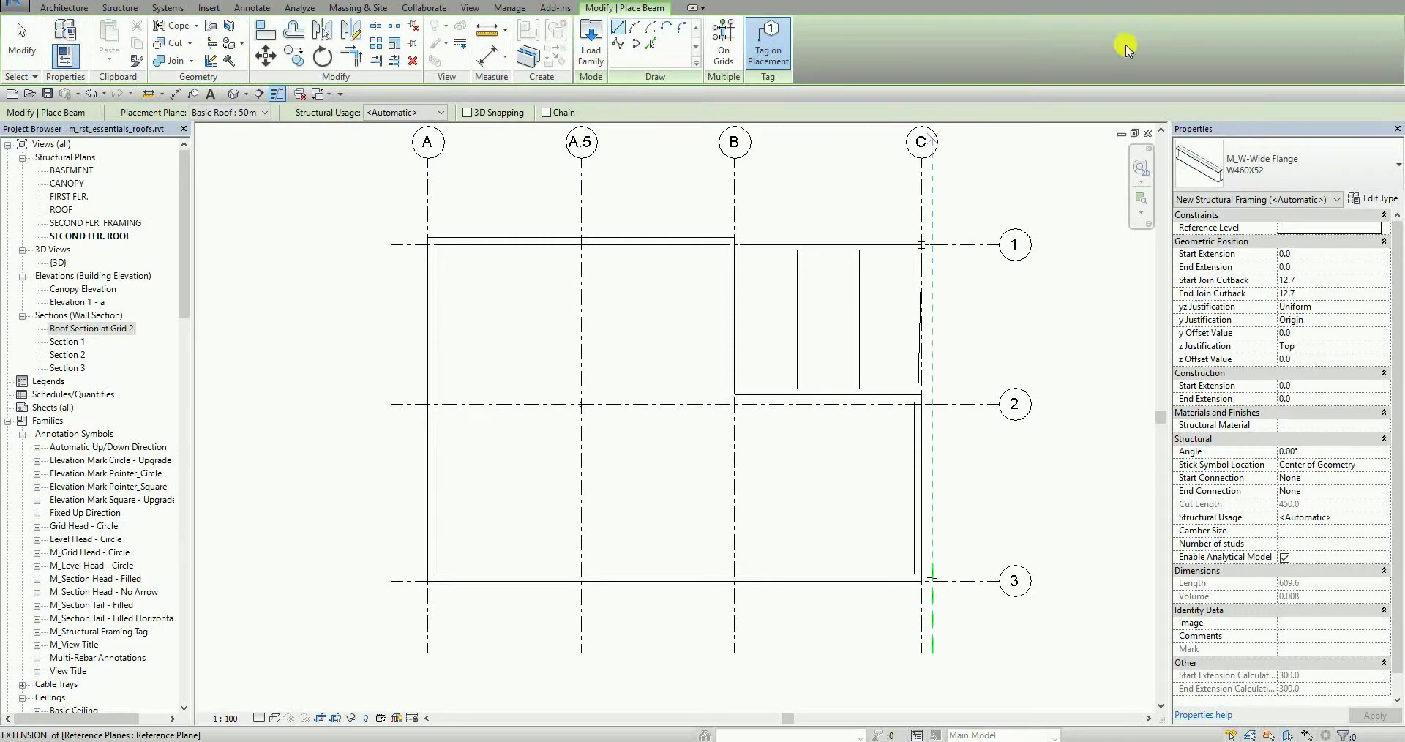
left_click(1250, 179)
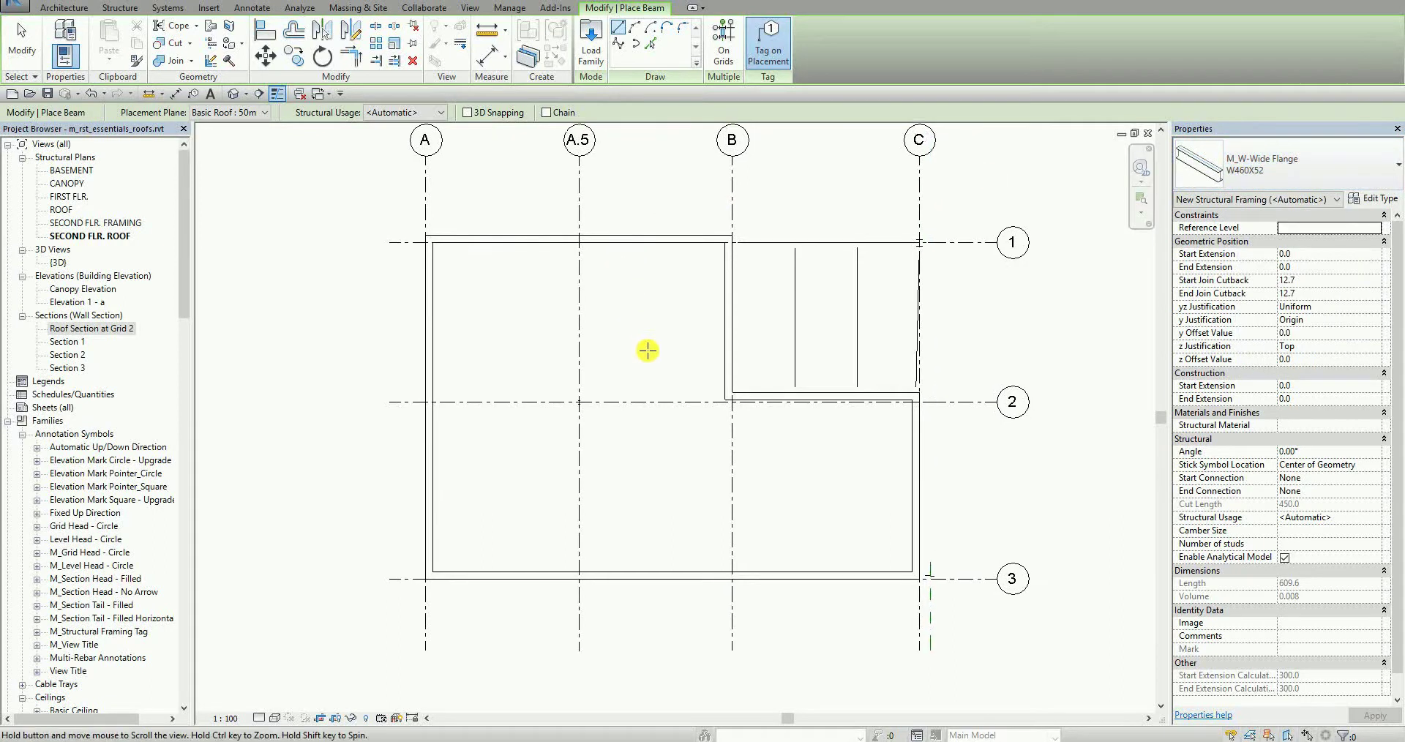
middle_click_drag(643, 347, 607, 329)
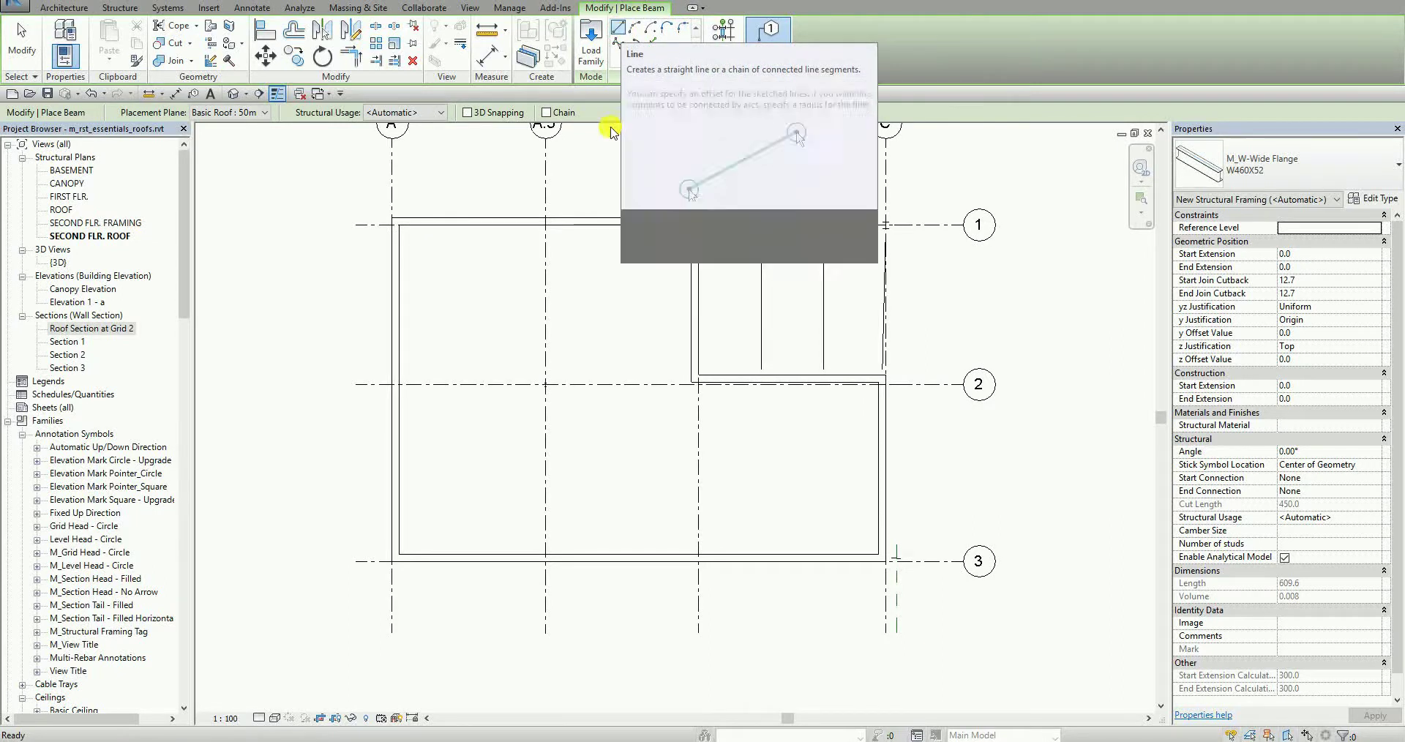
left_click(764, 56)
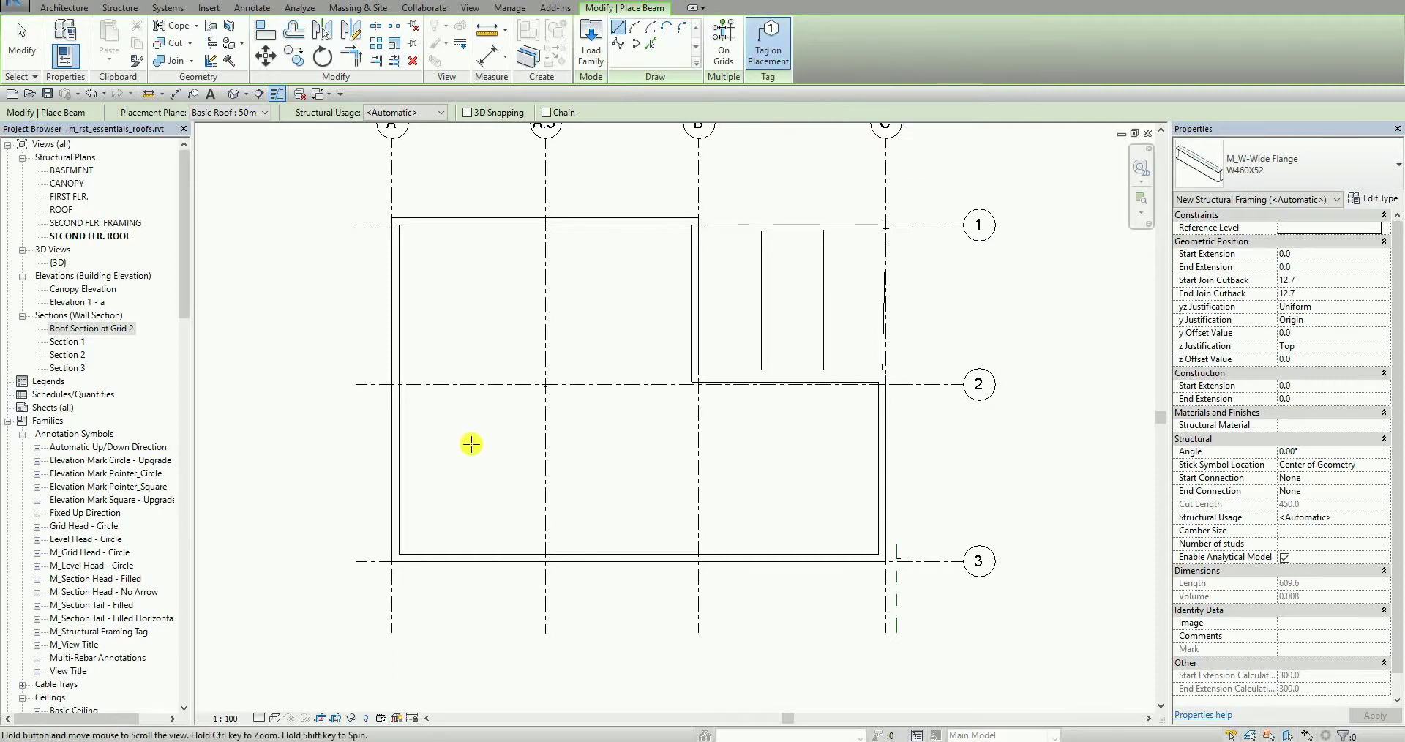
scroll(379, 402, "up", 4)
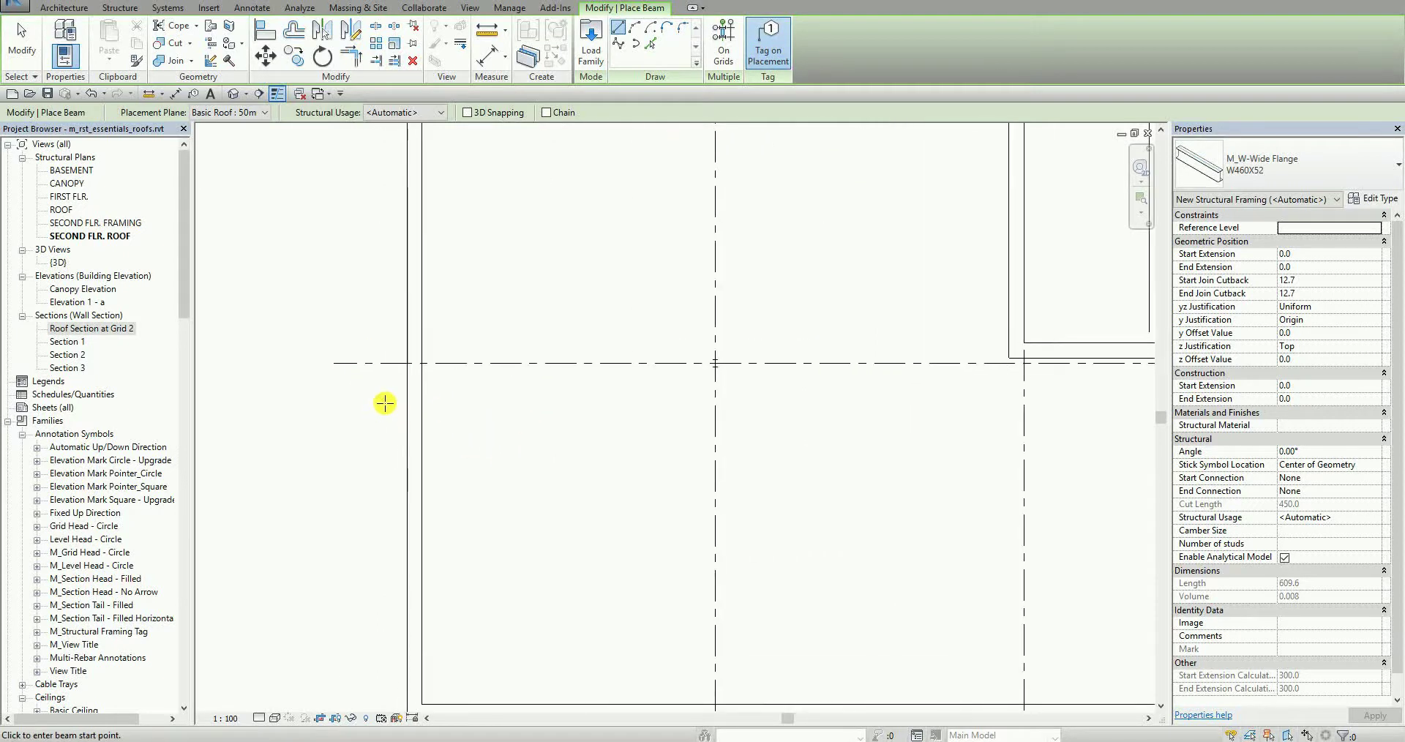
left_click(412, 351)
scroll(781, 379, "up", 2)
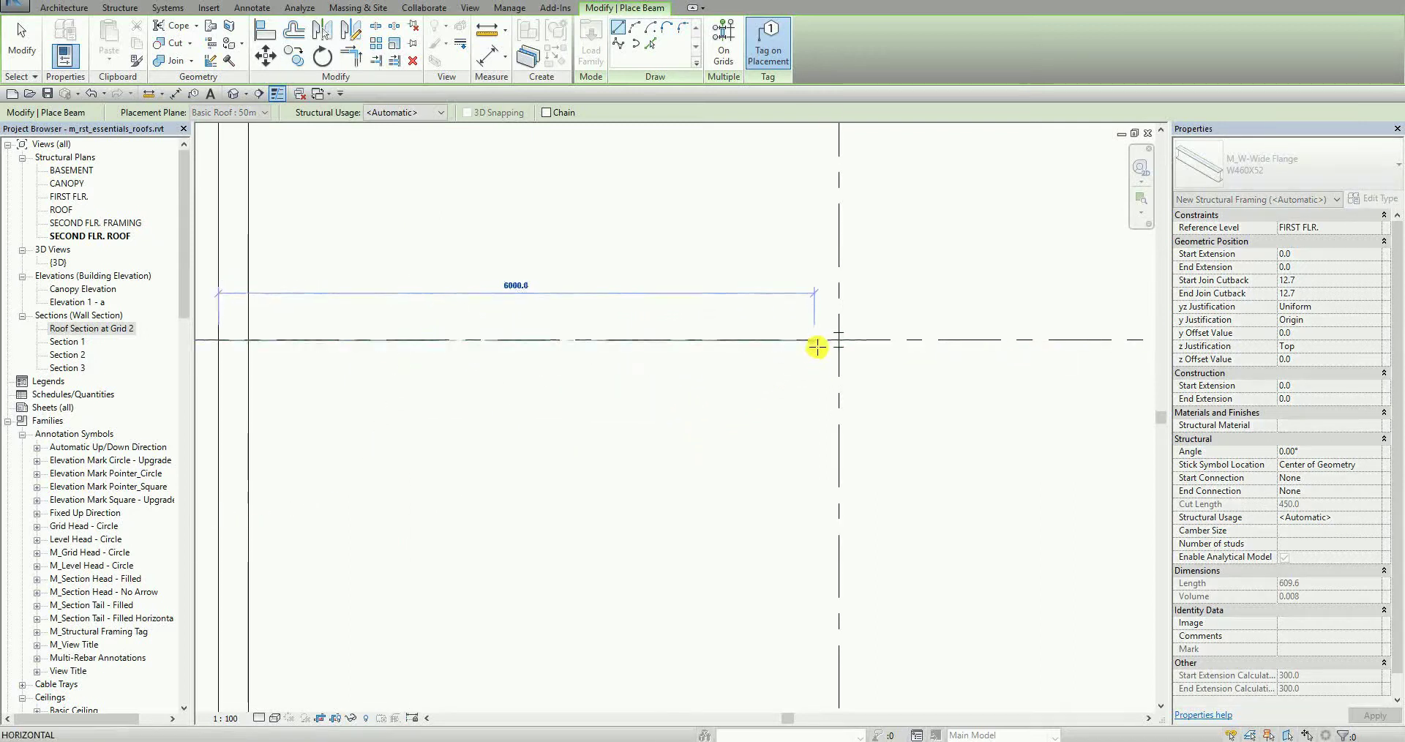
left_click(839, 340)
scroll(766, 409, "down", 2)
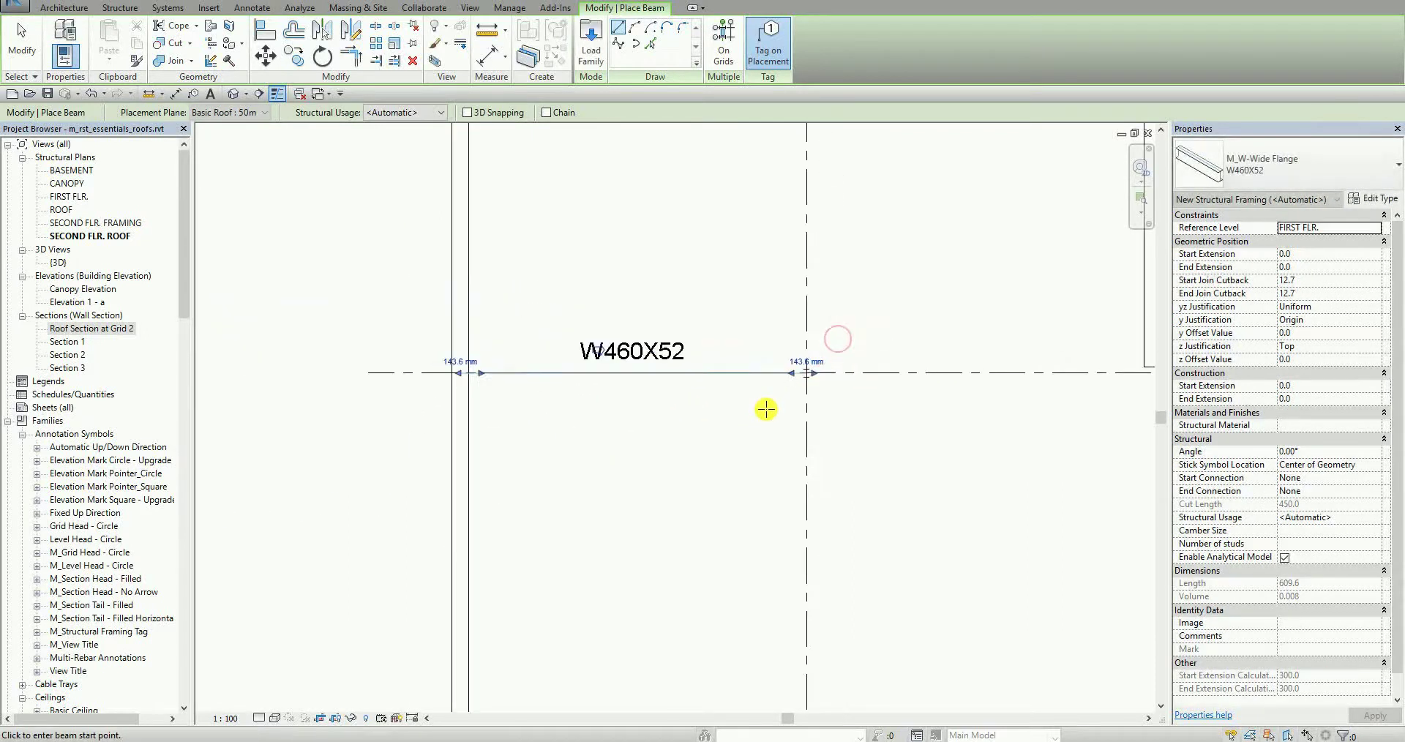
Place a tagged W460X52 beam along grid A.5 from the wall at grid 1 to the column at grid 2
scroll(761, 395, "down", 3)
scroll(766, 304, "up", 5)
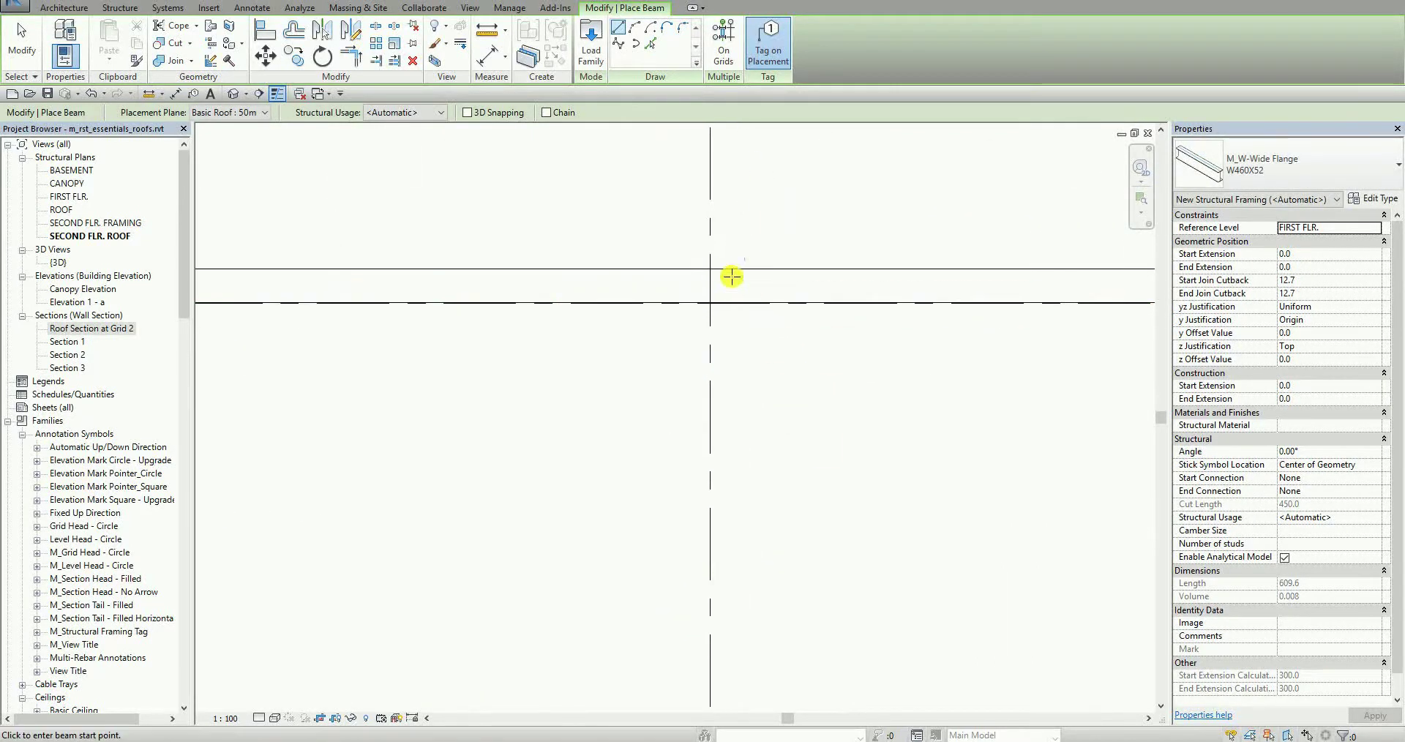
scroll(702, 293, "up", 4)
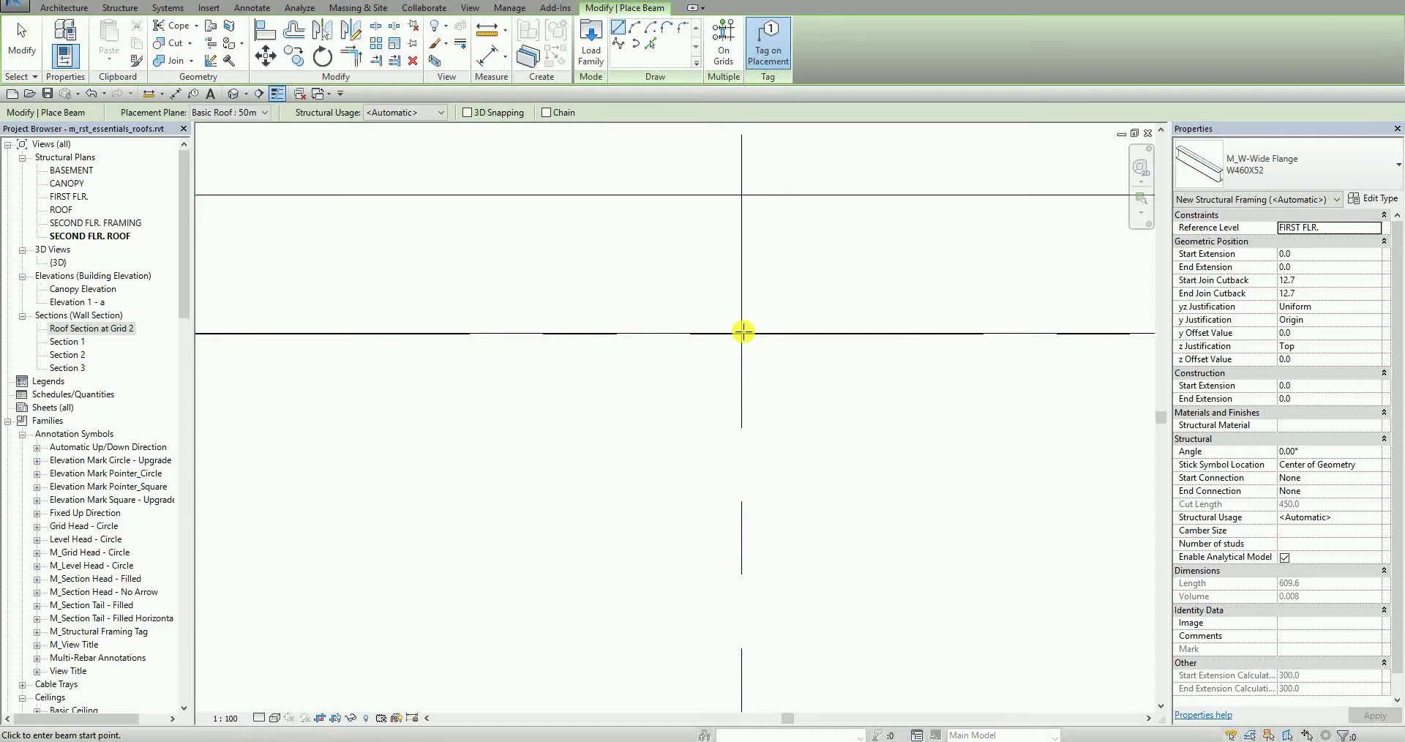
scroll(743, 332, "down", 4)
left_click(743, 311)
scroll(765, 363, "down", 4)
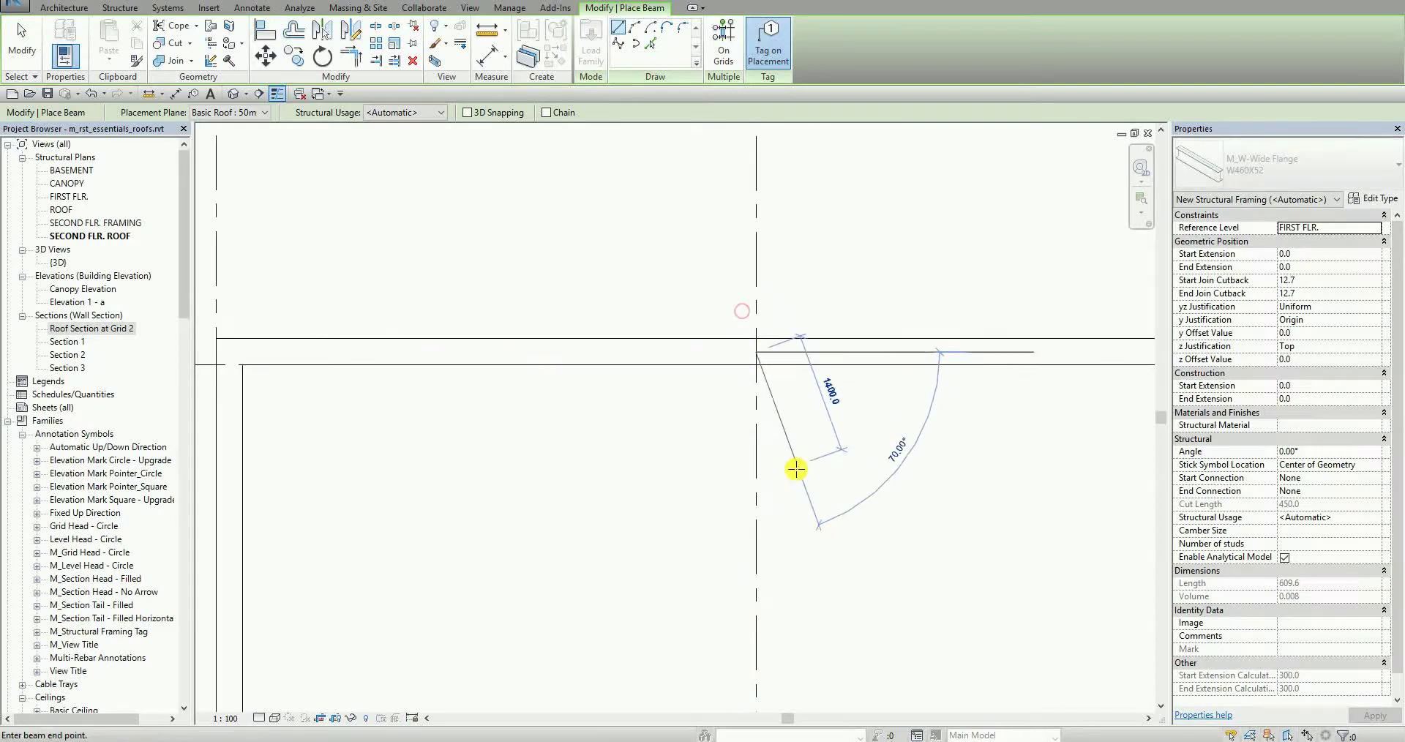
middle_click_drag(844, 570, 858, 320)
scroll(800, 518, "up", 4)
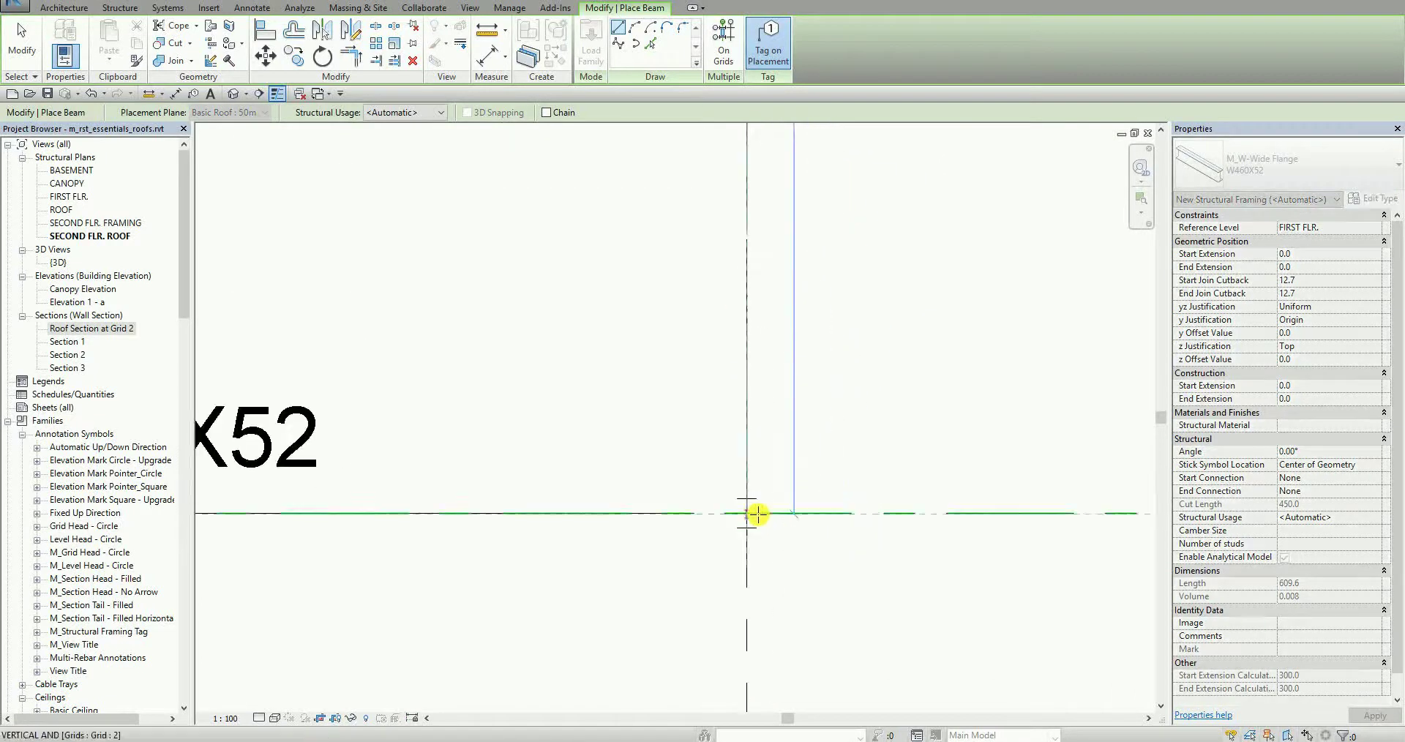
scroll(849, 535, "down", 3)
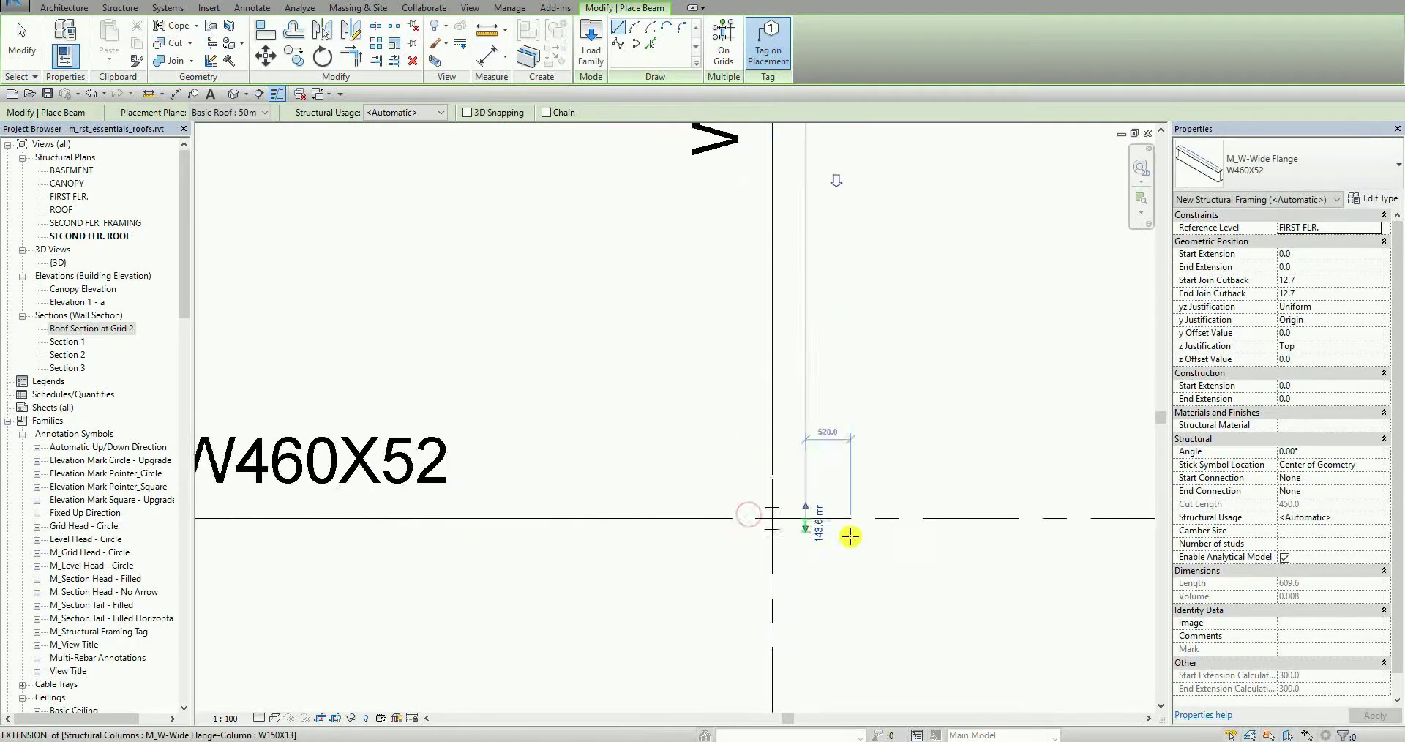
Place a tagged W460X52 beam along grid A.5 from the wall at grid 3 up to the column at grid 2, and end beam placement
middle_click_drag(848, 536, 894, 170)
scroll(933, 480, "down", 3)
middle_click_drag(954, 549, 854, 291)
scroll(741, 398, "up", 4)
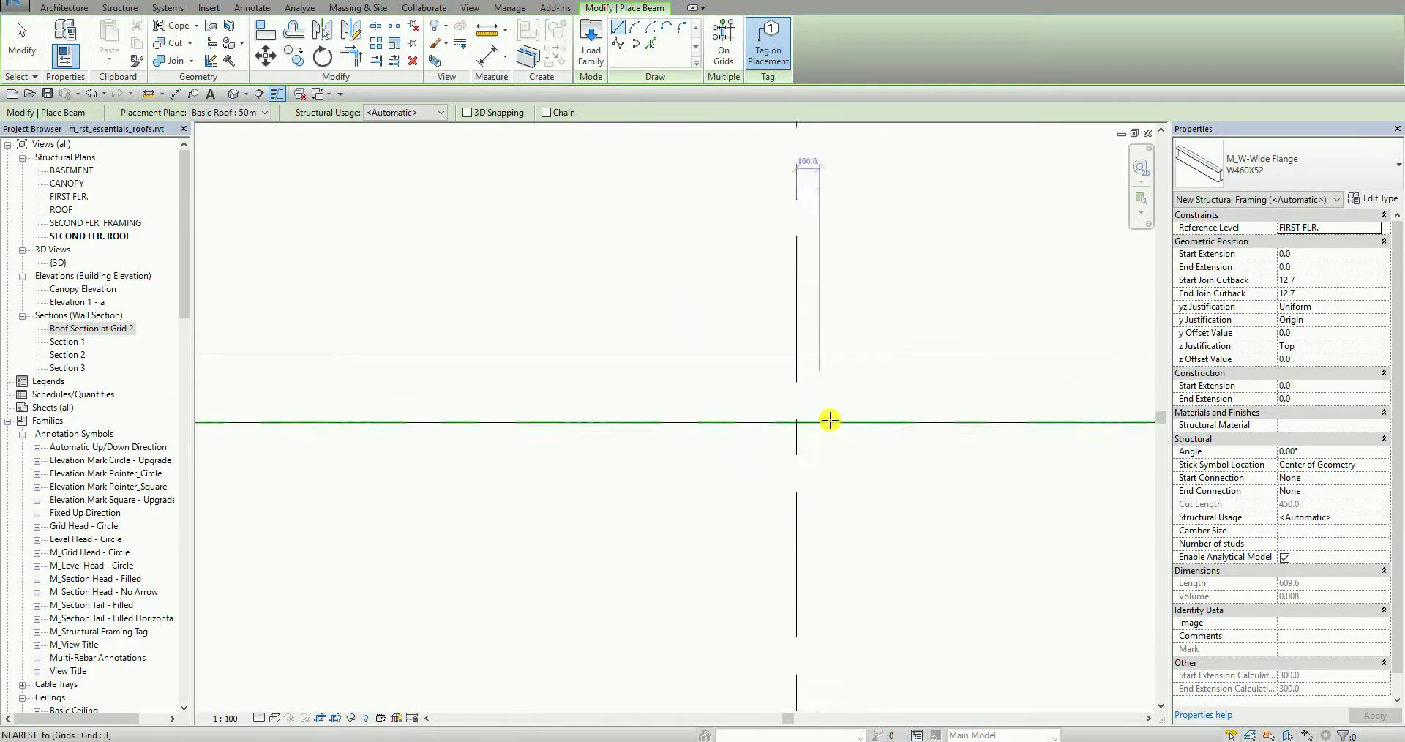
left_click(785, 419)
scroll(807, 200, "up", 6)
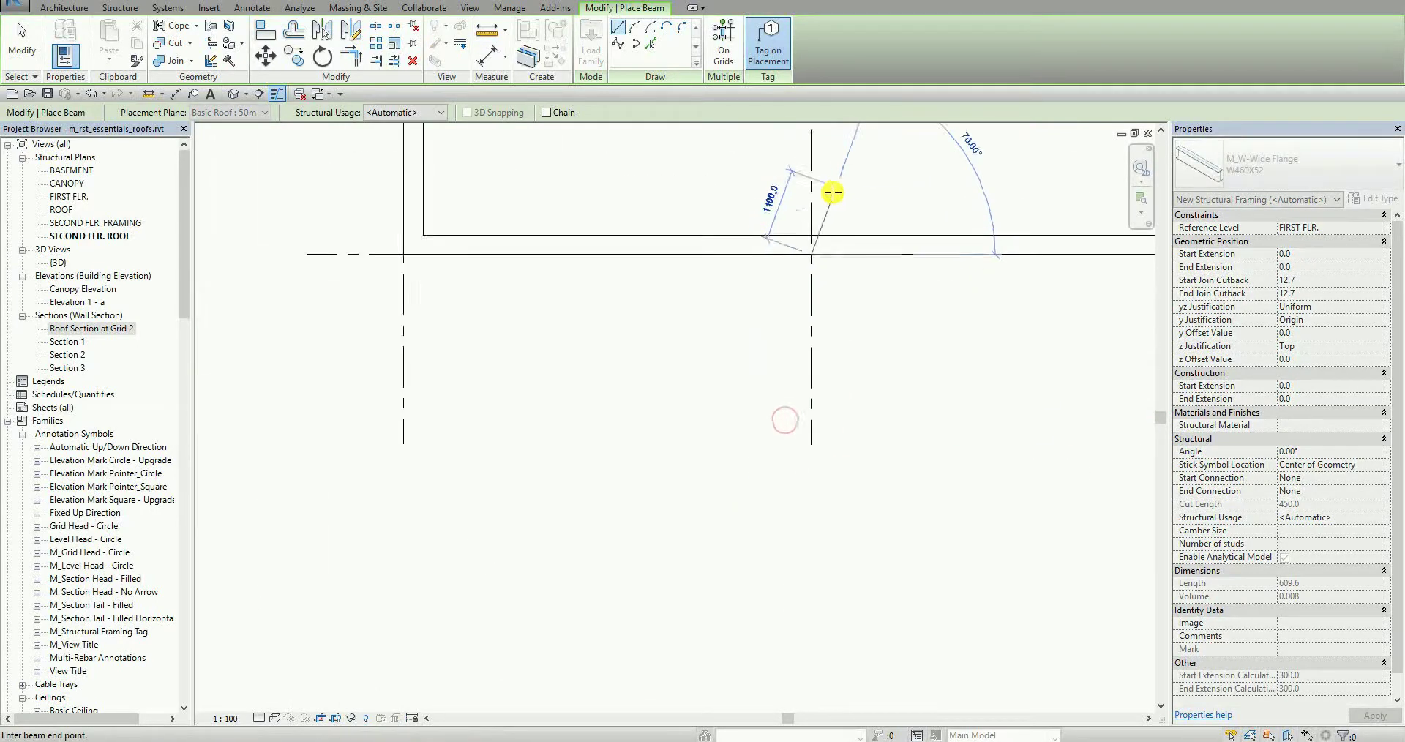
left_click(798, 203)
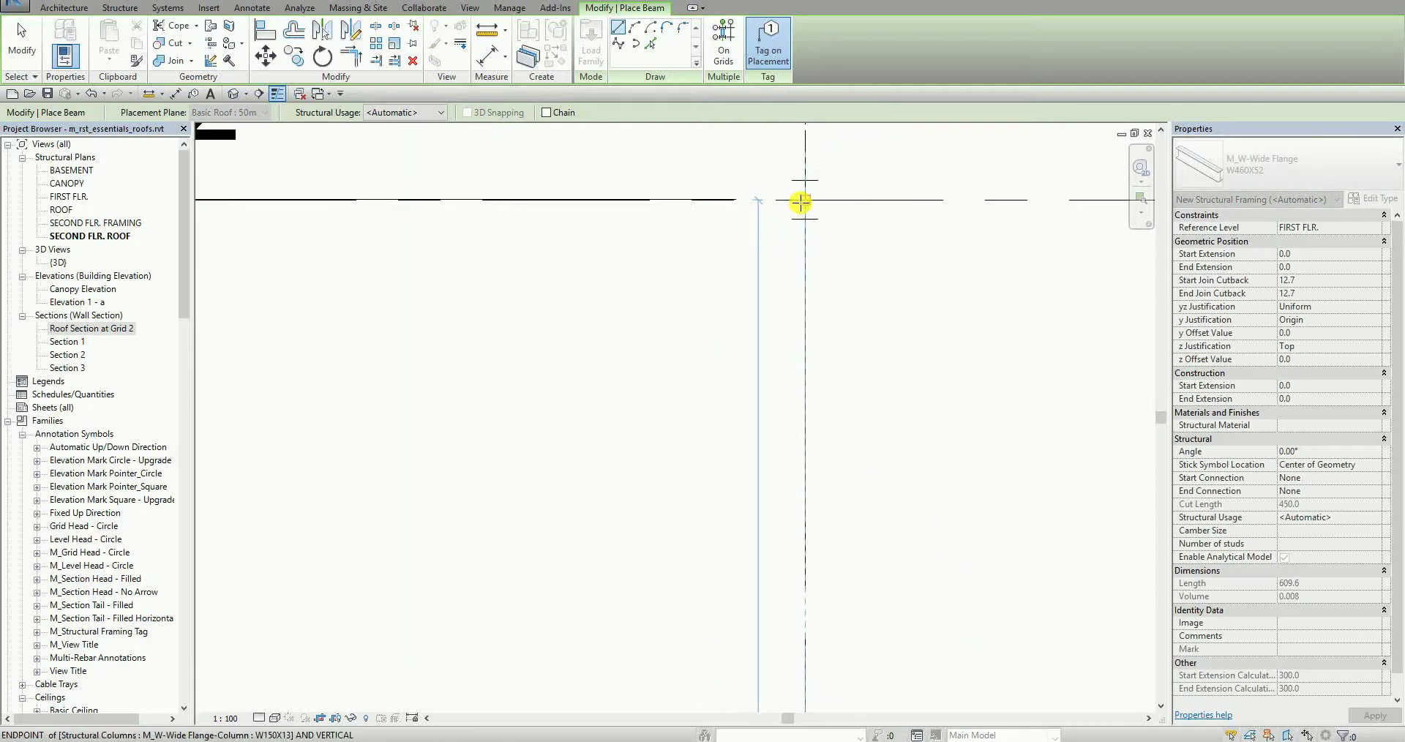
scroll(825, 298, "up", 4)
key("Escape")
key("Escape")
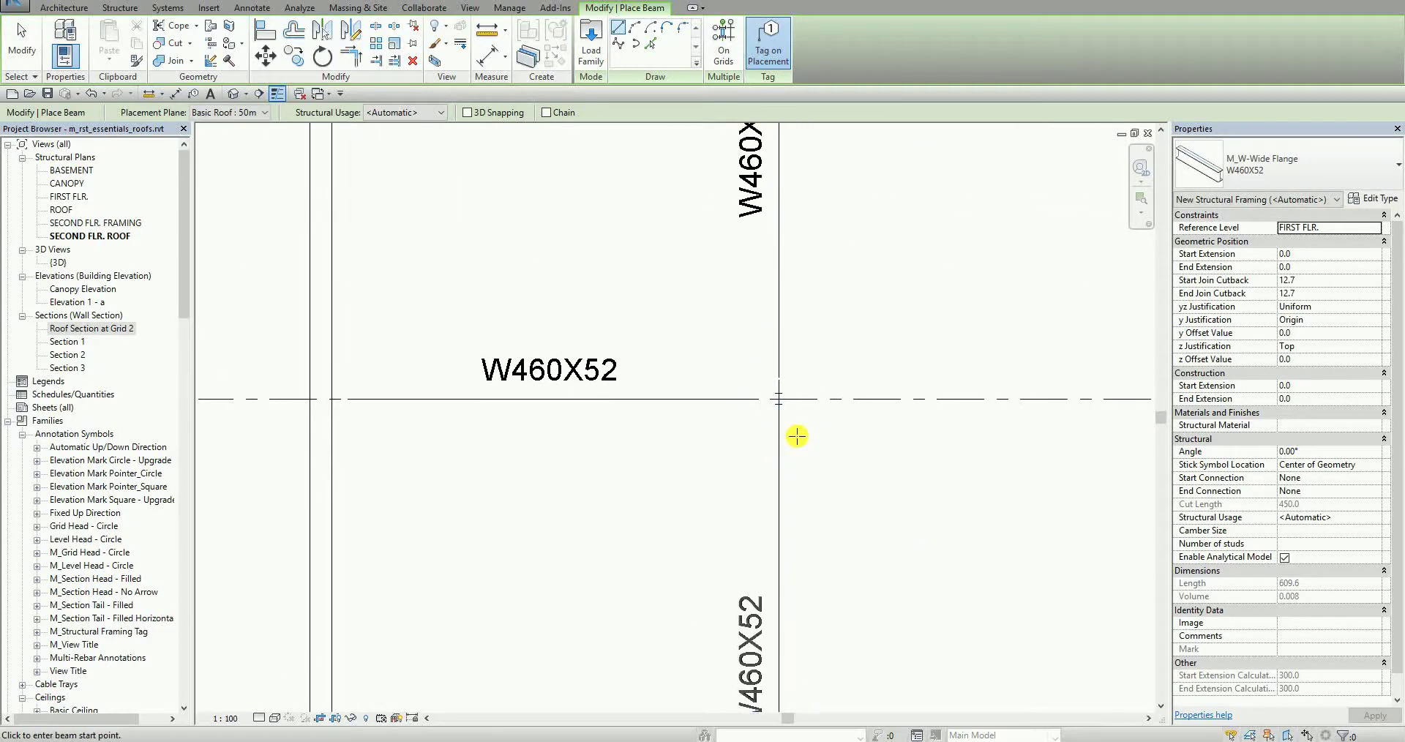
Turn off thin lines so the plan shows the beams with their true lineweights
scroll(699, 491, "down", 1)
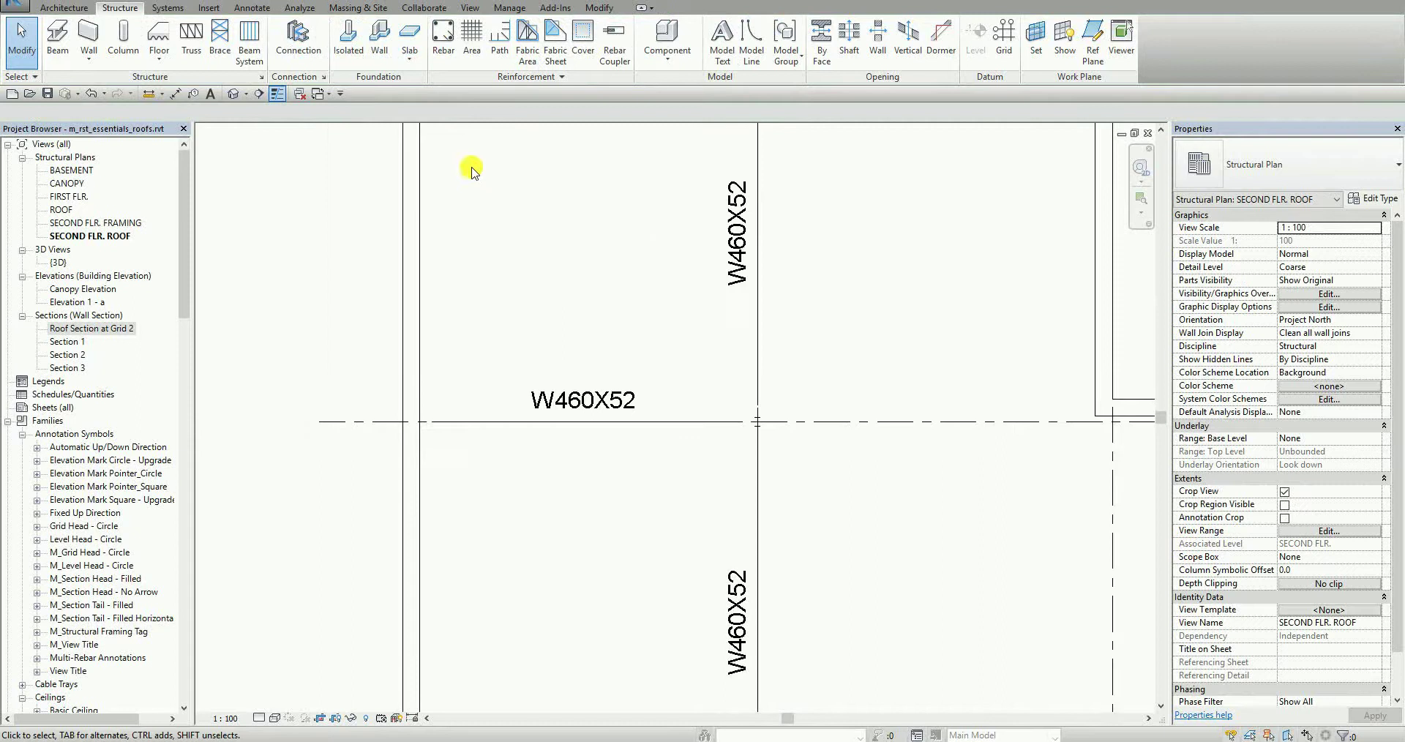
left_click(279, 95)
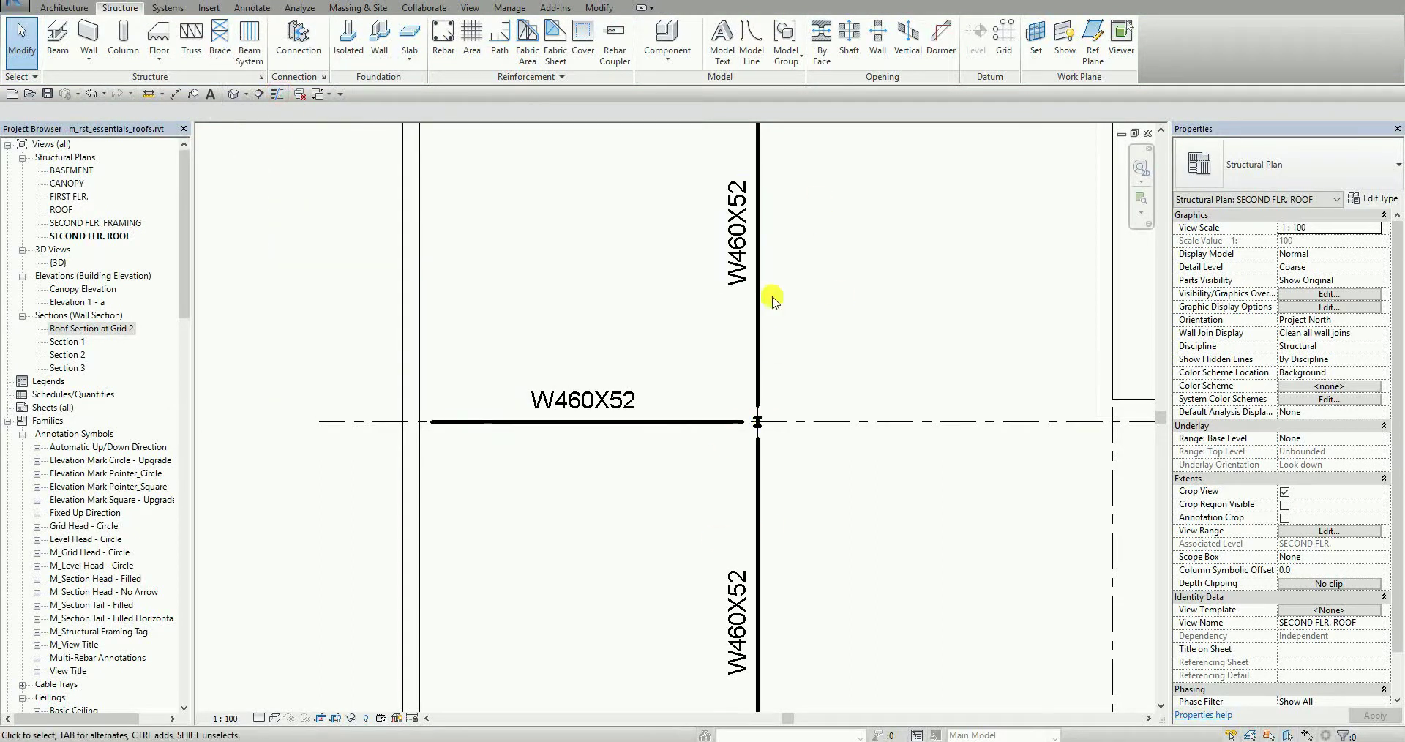
Place a tagged W460X52 beam on the roof plane from the midpoint of the grid 2 beam to the wall at grid 1
scroll(664, 381, "down", 1)
scroll(665, 380, "down", 3)
scroll(665, 370, "up", 2)
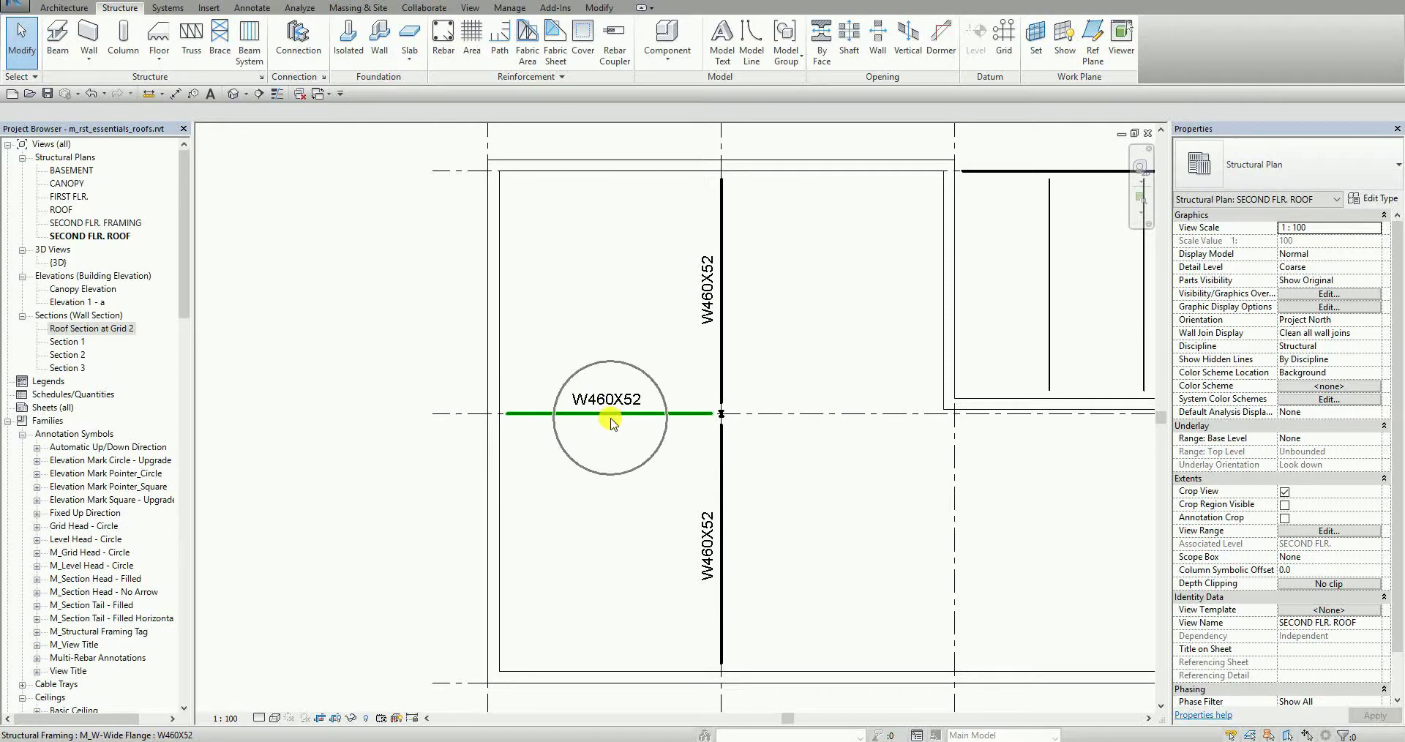
left_click(58, 38)
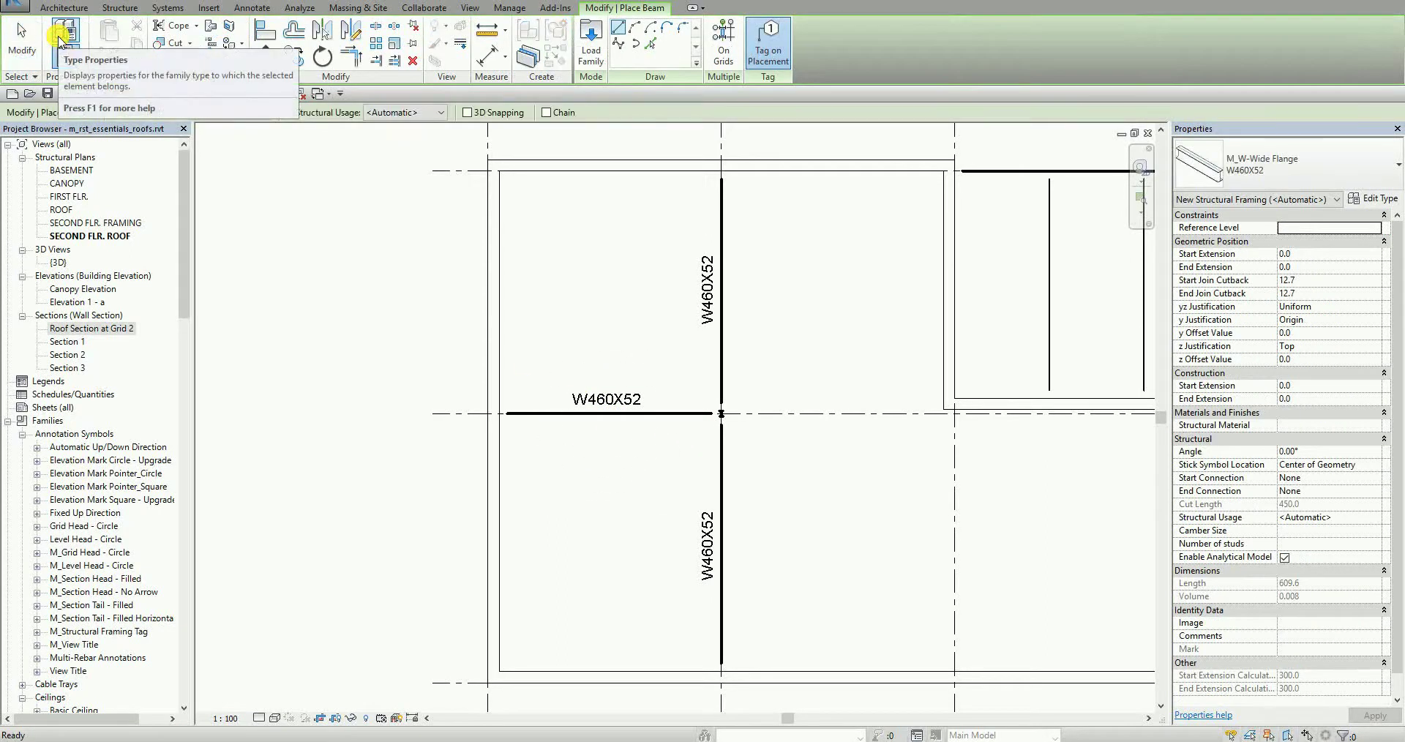
scroll(589, 384, "up", 2)
left_click(605, 416)
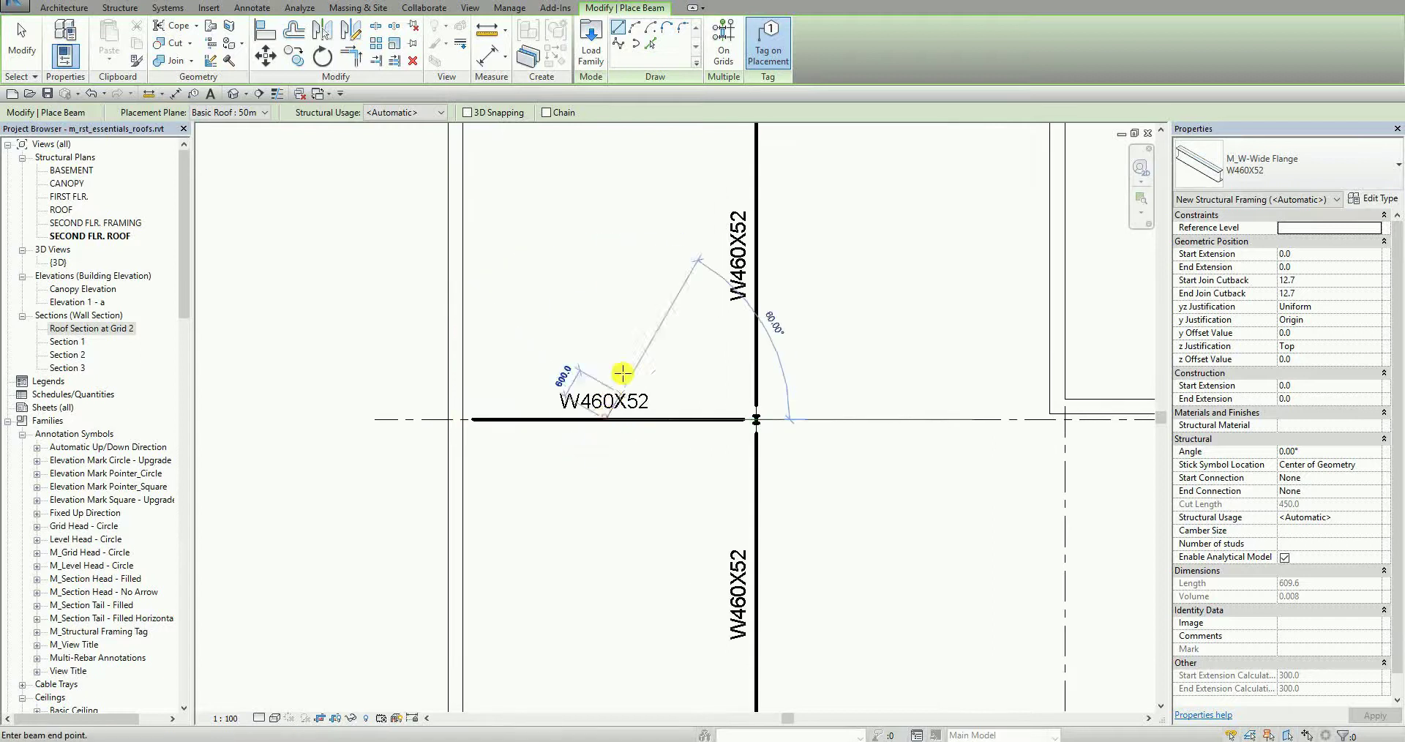
scroll(618, 307, "down", 2)
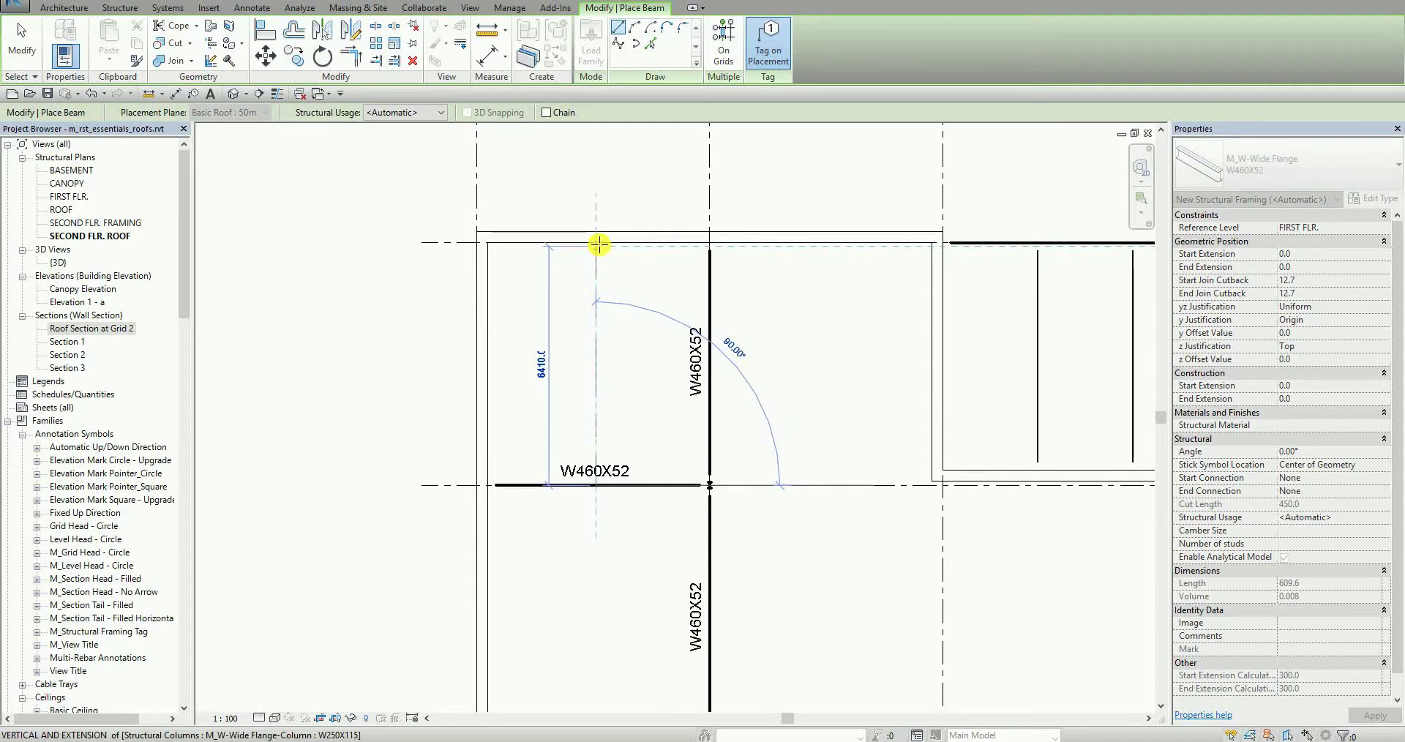
left_click(597, 235)
Place a tagged W460X52 beam from the midpoint of the grid 2 beam to the wall at grid 3, and end beam placement
middle_click_drag(638, 528, 665, 266)
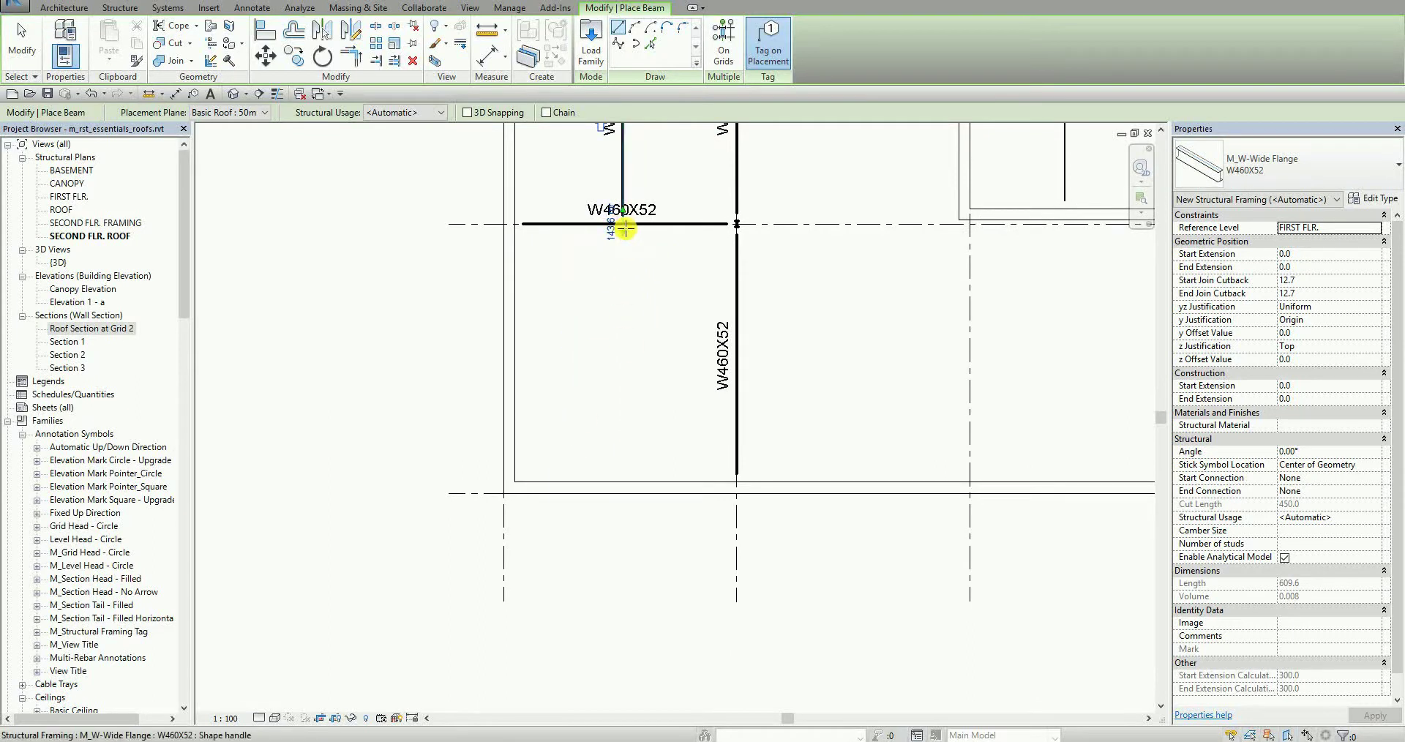
scroll(620, 221, "up", 3)
scroll(621, 228, "up", 2)
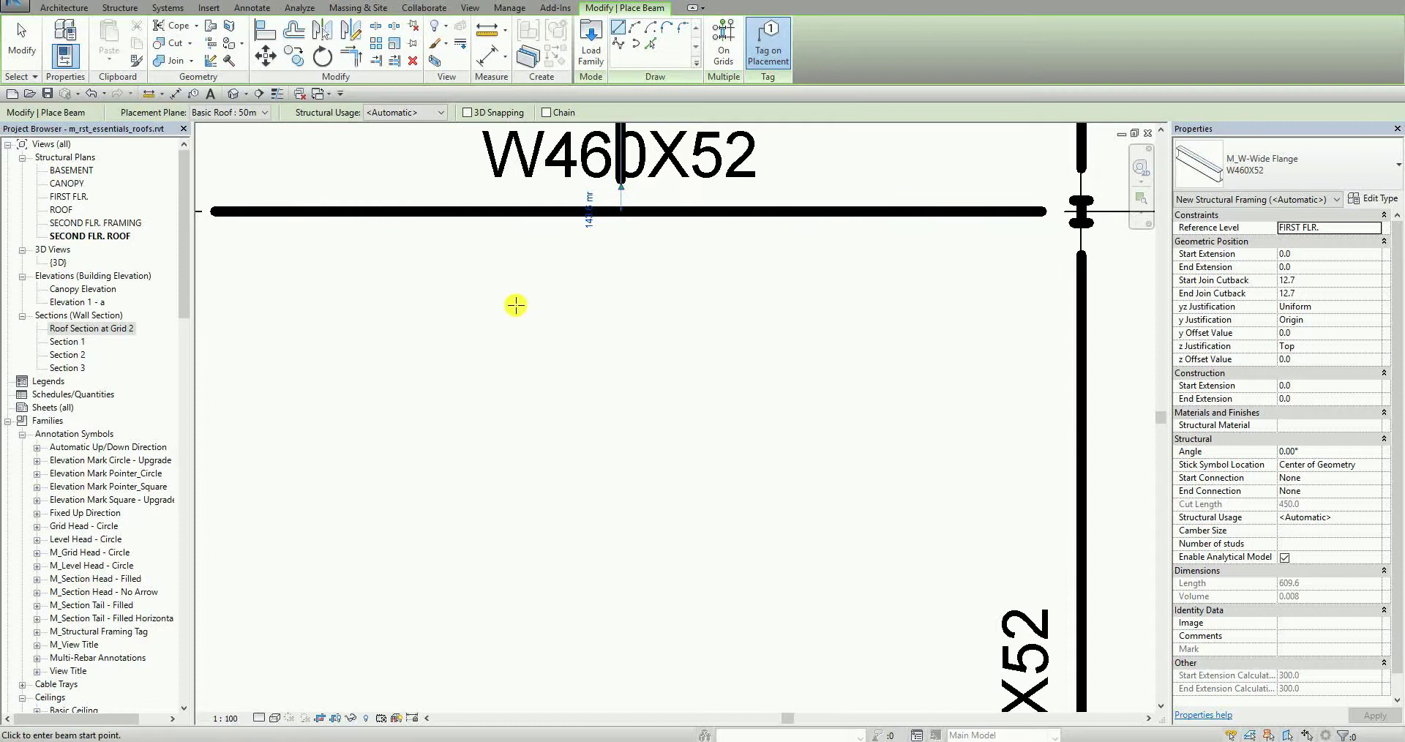
left_click(623, 209)
scroll(662, 430, "down", 4)
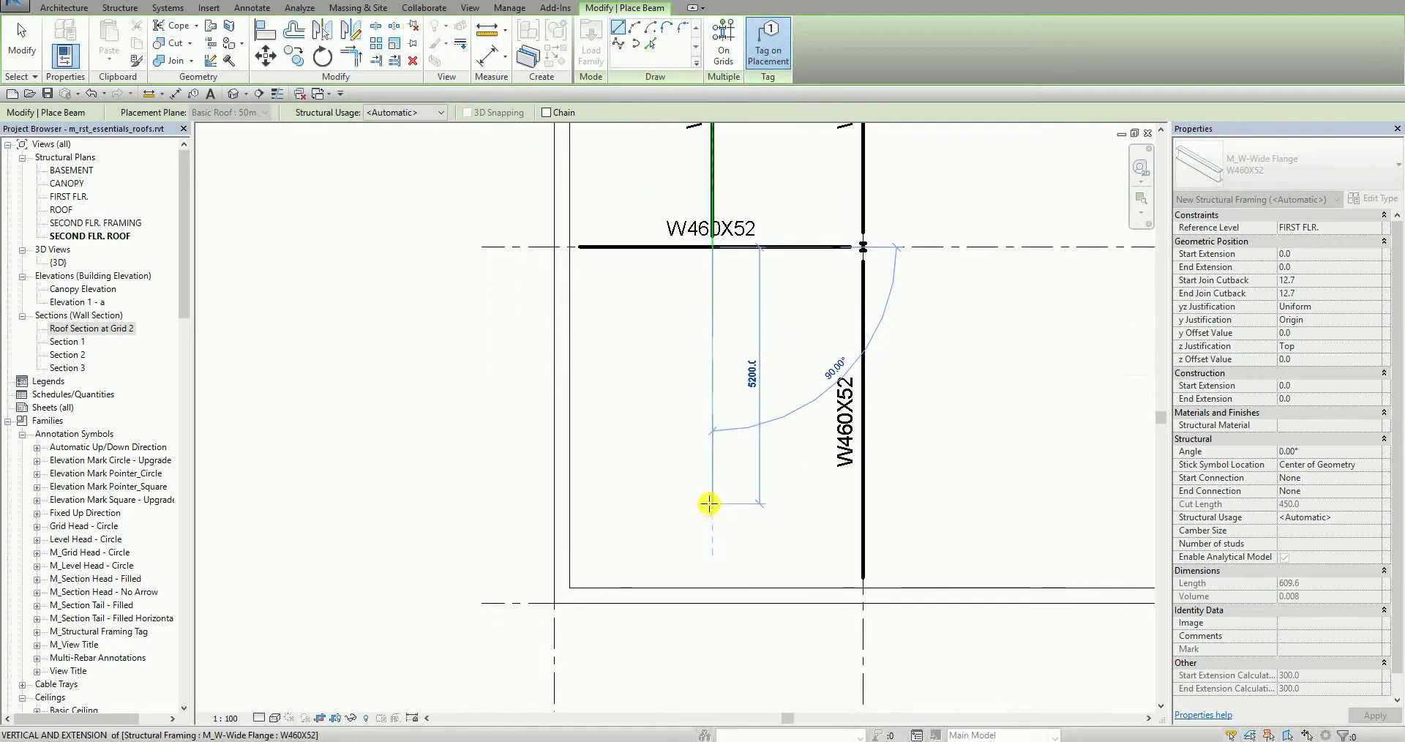
left_click(714, 590)
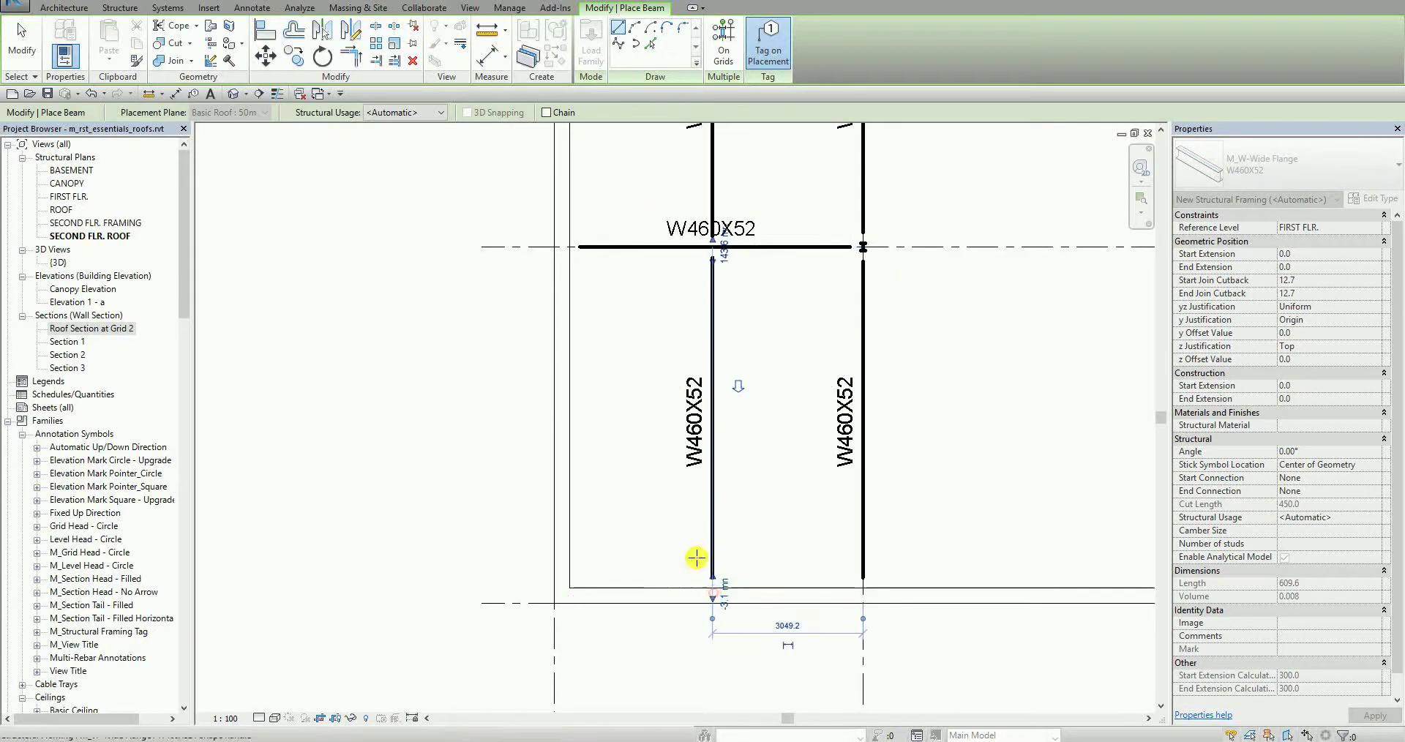
left_click(28, 45)
Mirror a copy of the grid 2 beam and the two intermediate beams between grids A and A.5 about grid A.5
scroll(659, 425, "down", 3)
middle_click_drag(808, 395, 771, 457)
scroll(715, 438, "up", 3)
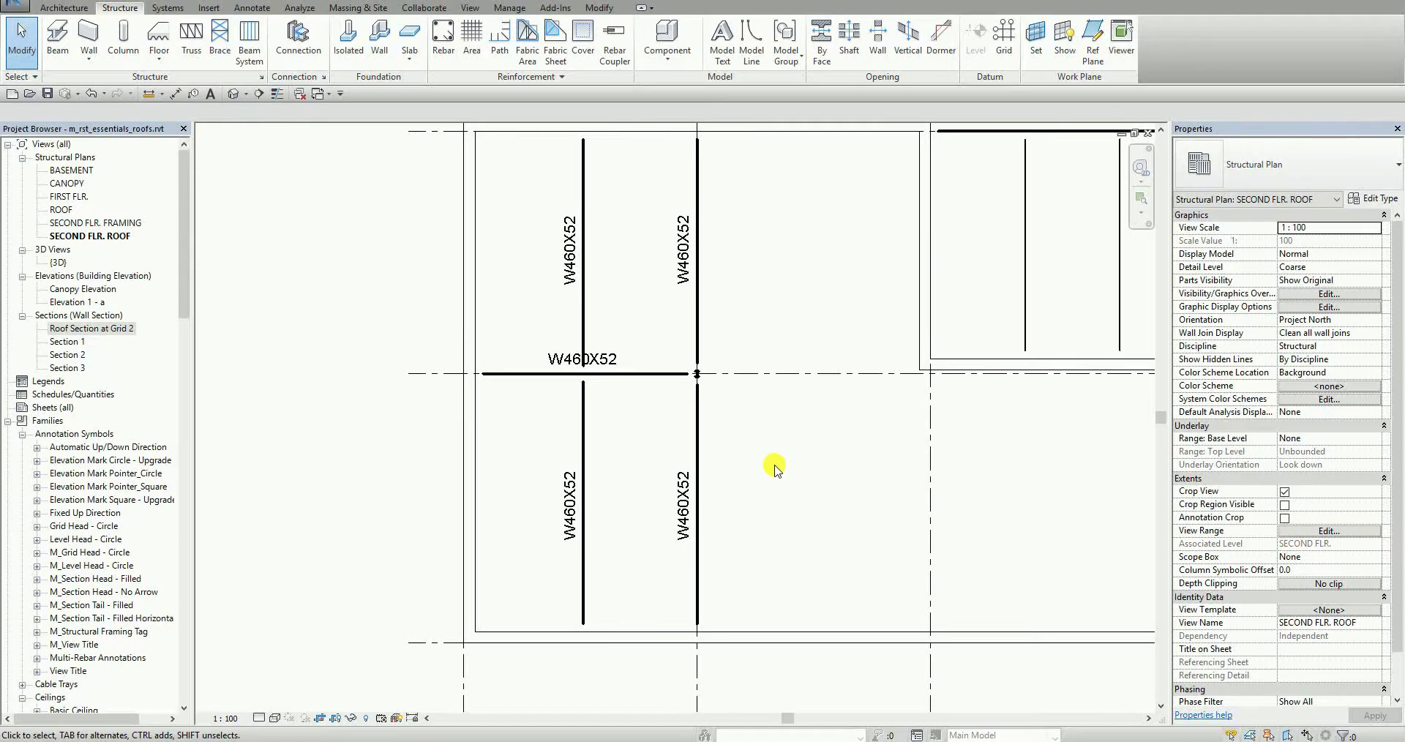
middle_click_drag(770, 466, 917, 550)
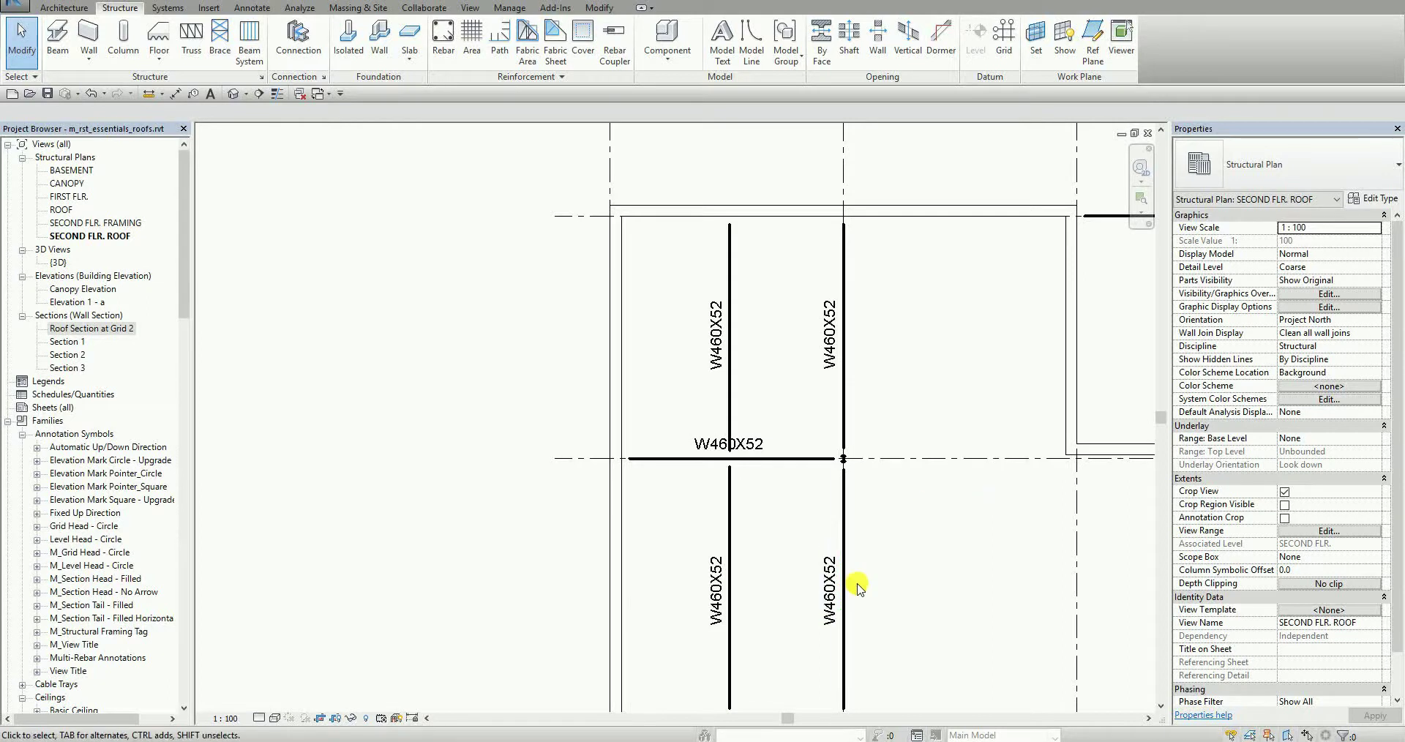
left_click(730, 515)
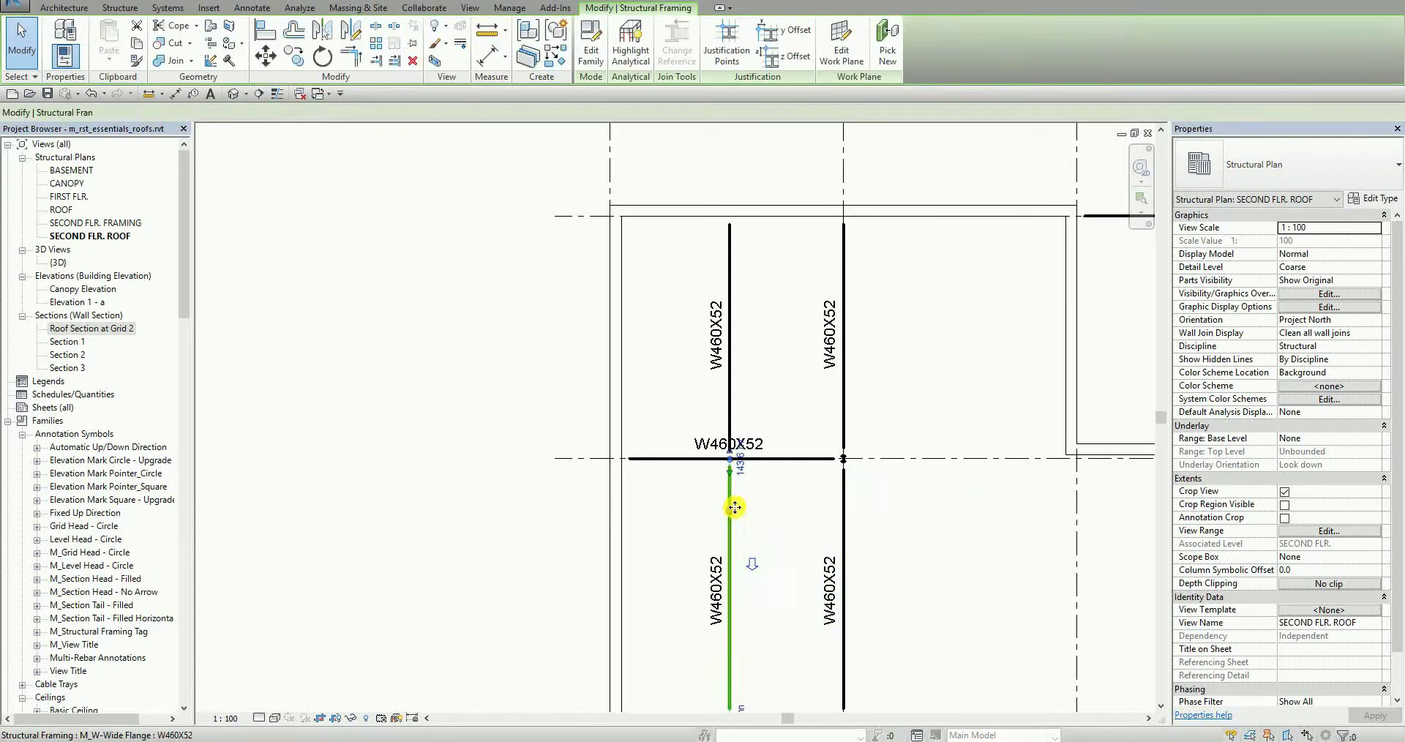
left_click(789, 465, "ctrl")
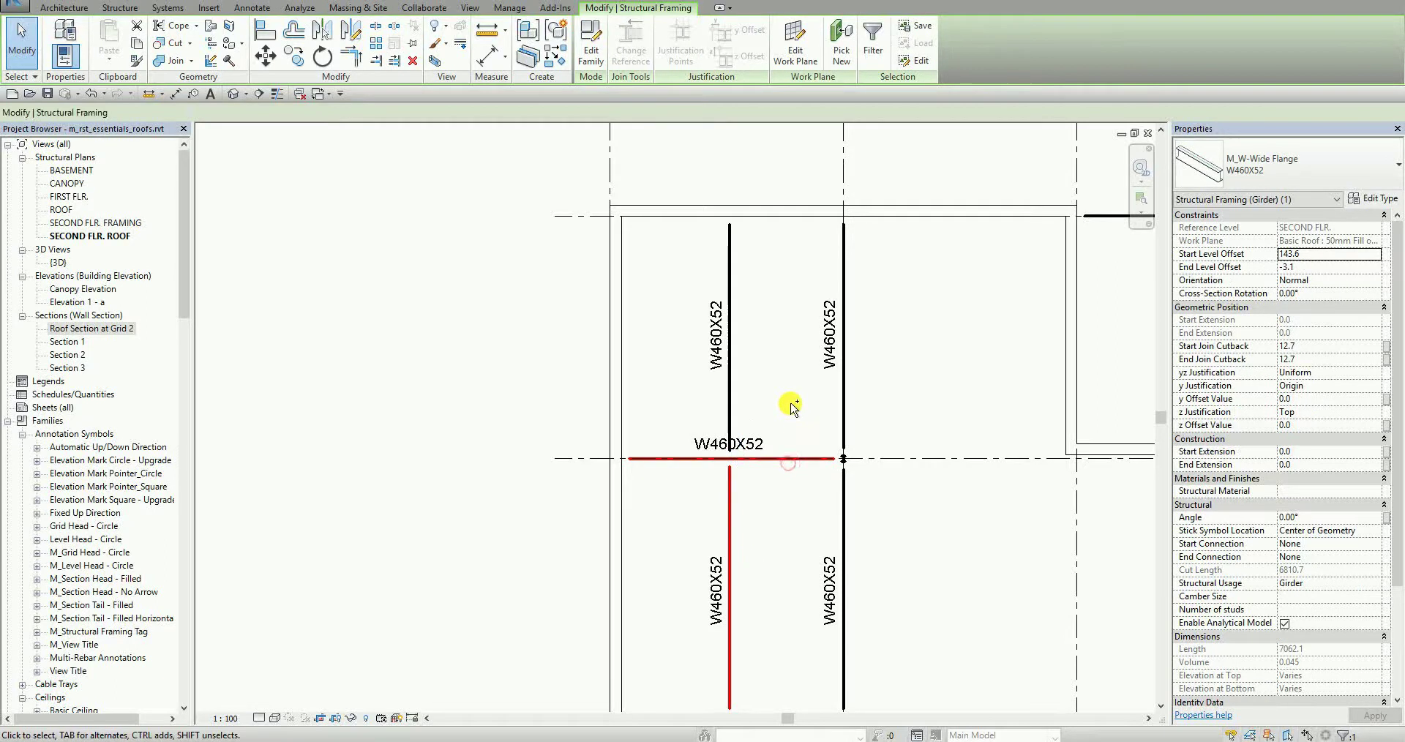
left_click(733, 393, "ctrl")
scroll(766, 334, "down", 1)
middle_click_drag(767, 333, 673, 349)
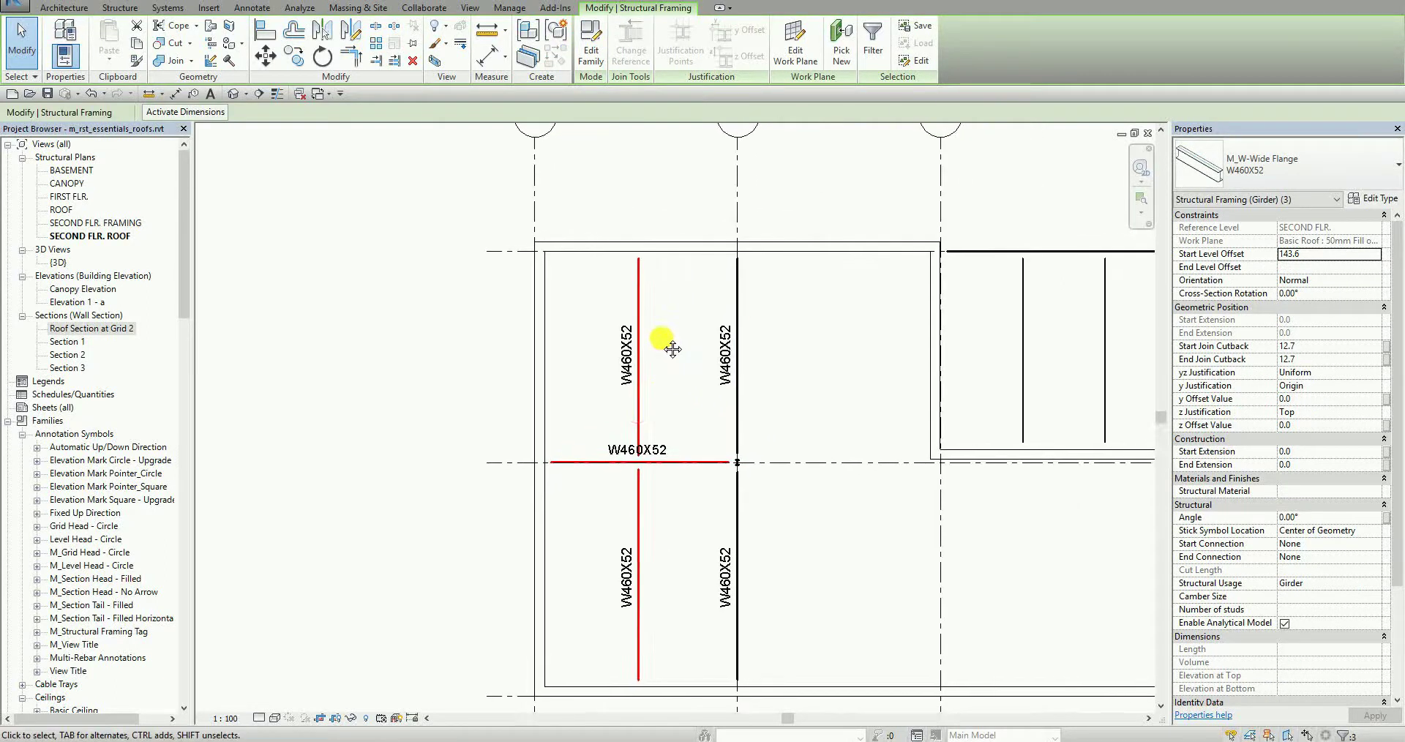
left_click(319, 34)
scroll(635, 164, "down", 3)
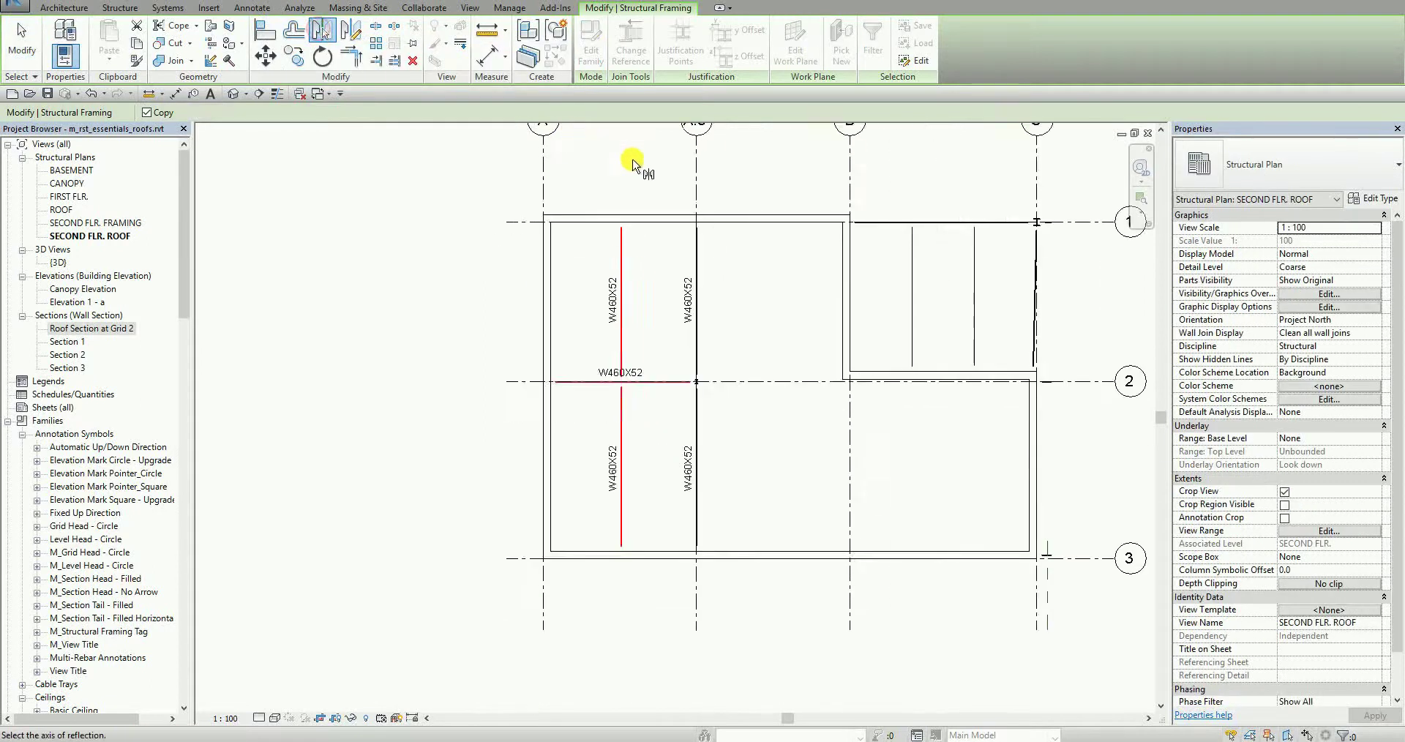
key("ctrl")
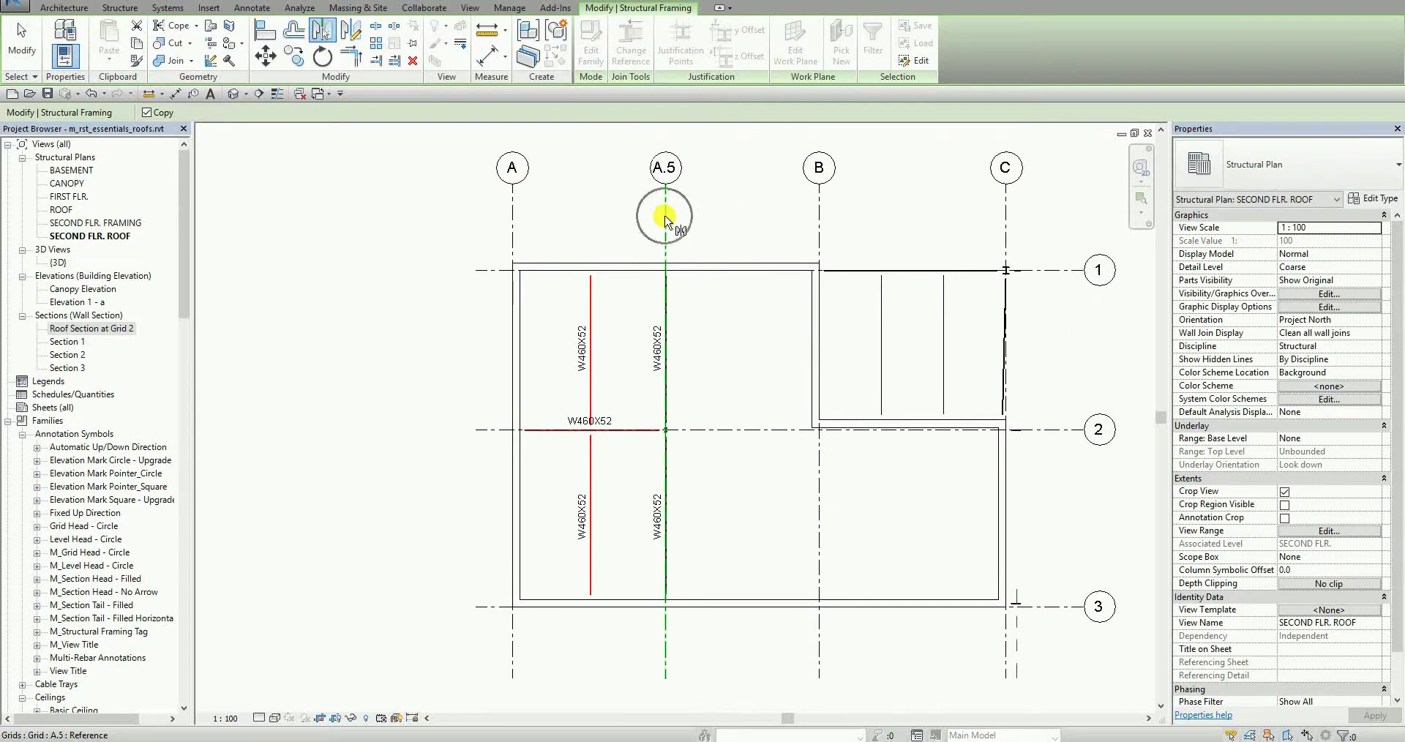
left_click(665, 216)
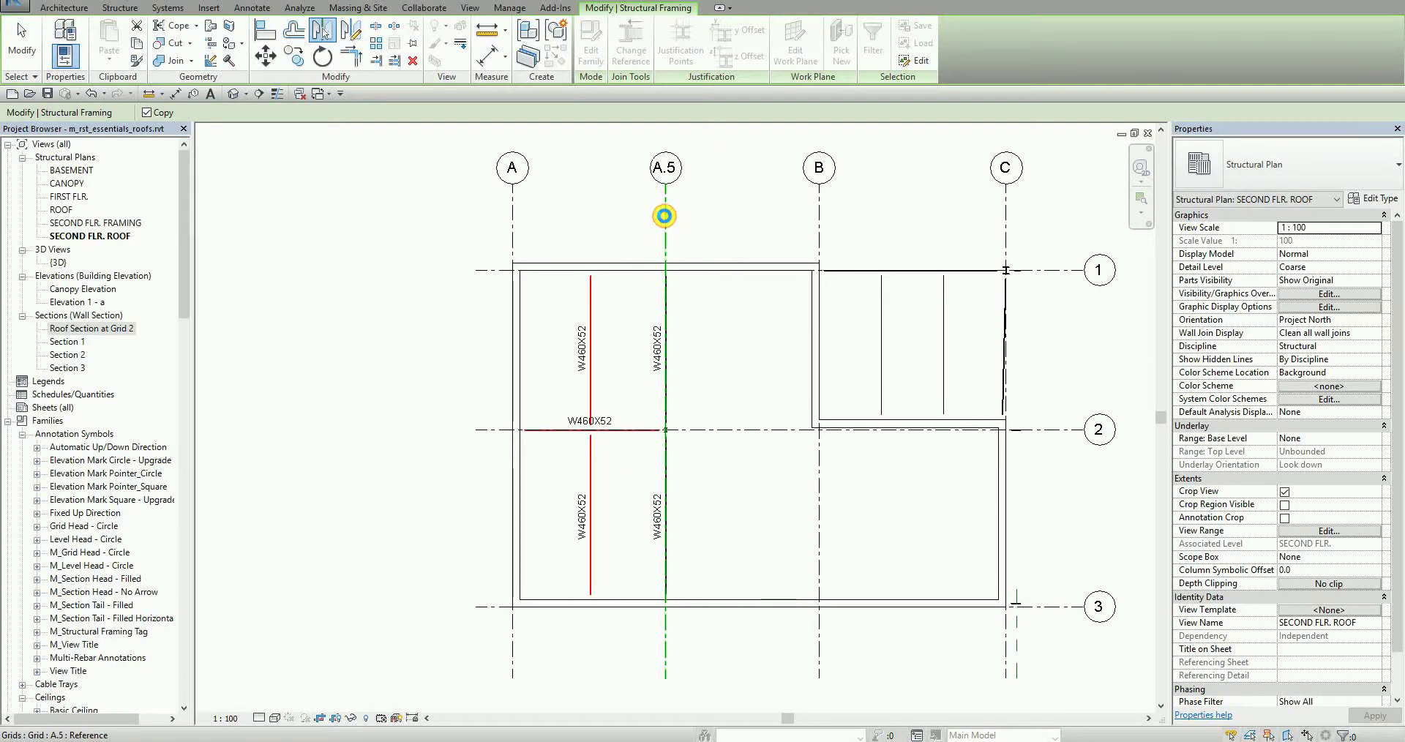
left_click(22, 49)
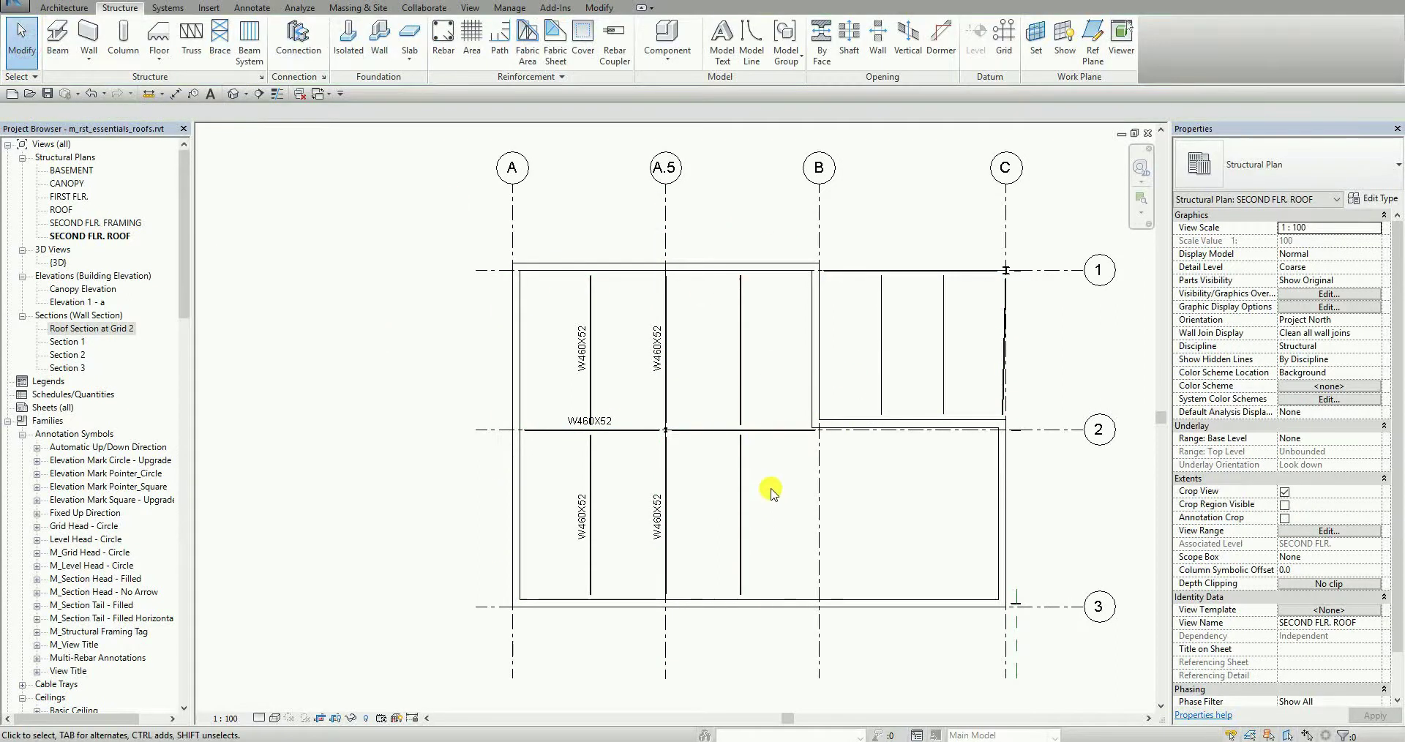
Copy the intermediate beam between grids 2 and 3, east of grid A.5, onto grid B with Constrain and Multiple enabled
scroll(772, 494, "up", 2)
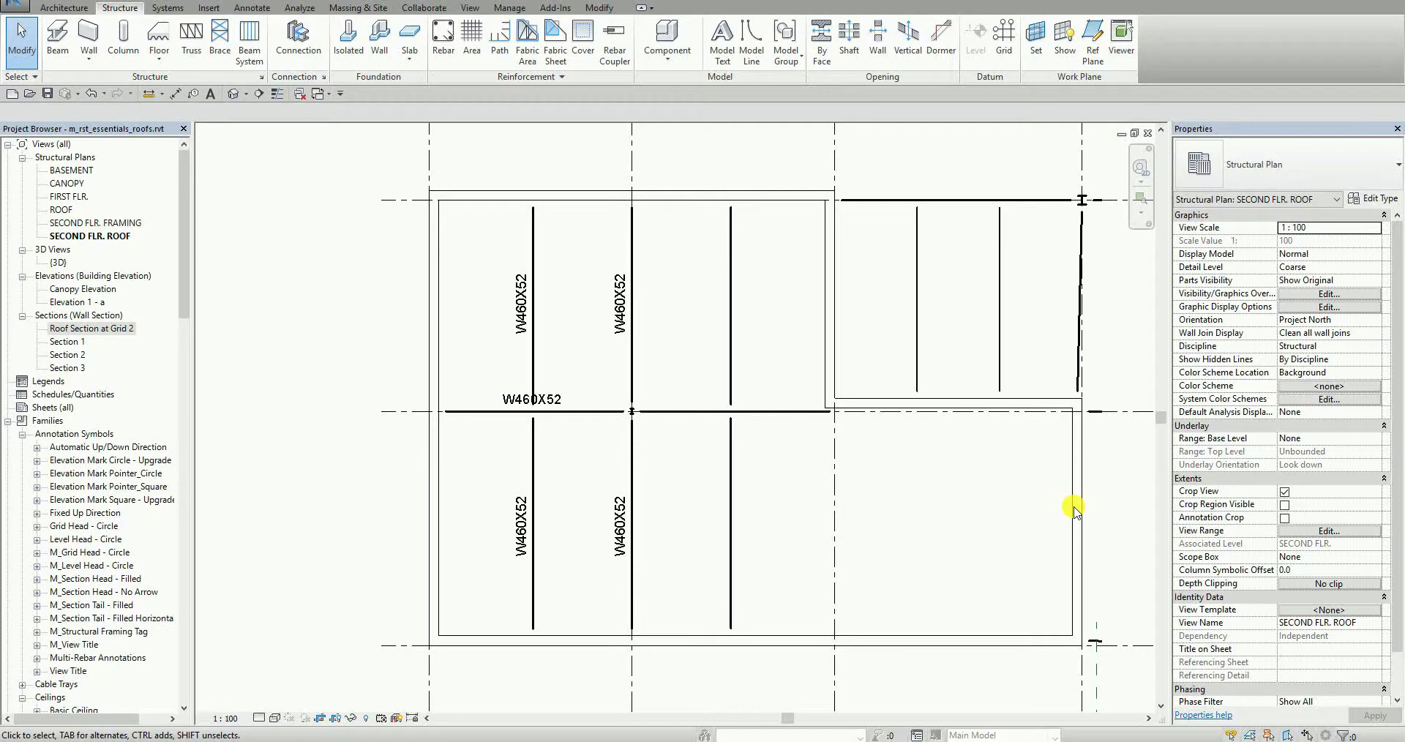
left_click(732, 489)
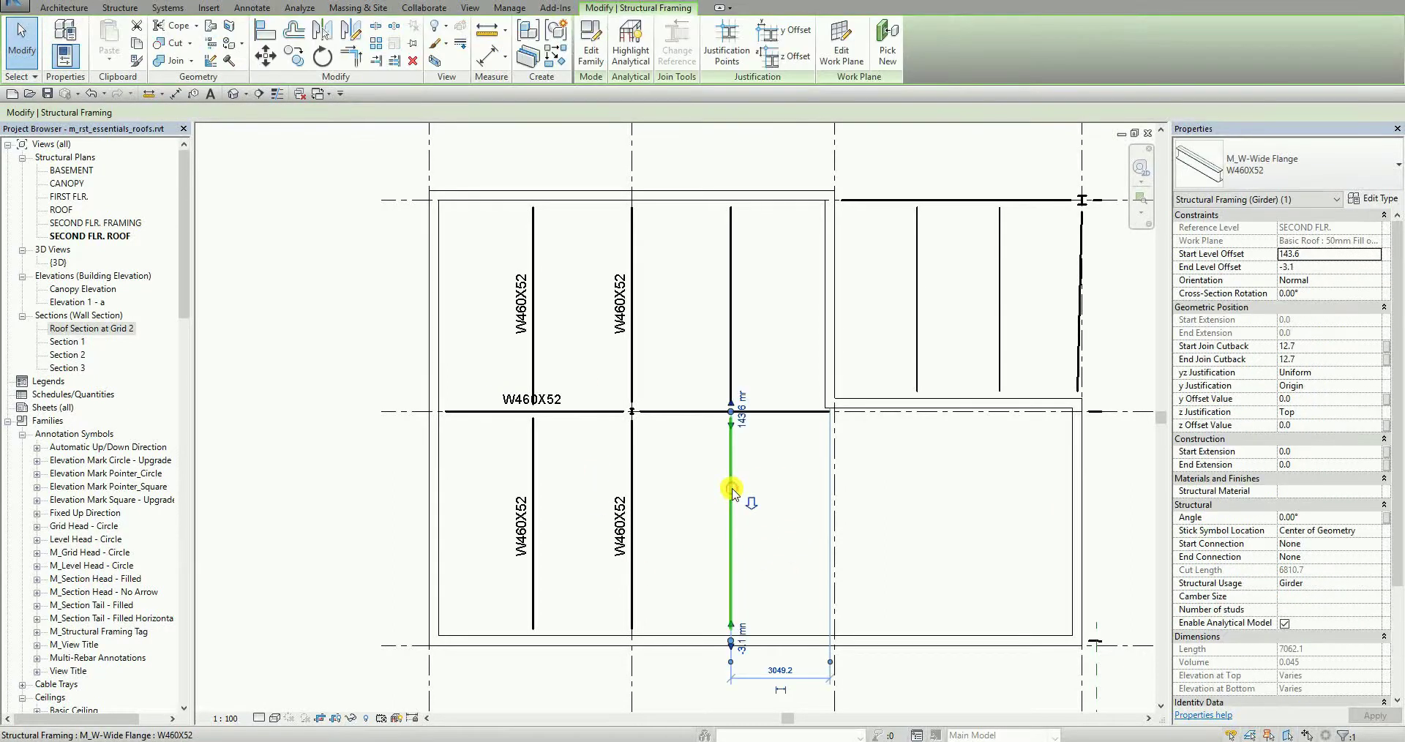
left_click(300, 58)
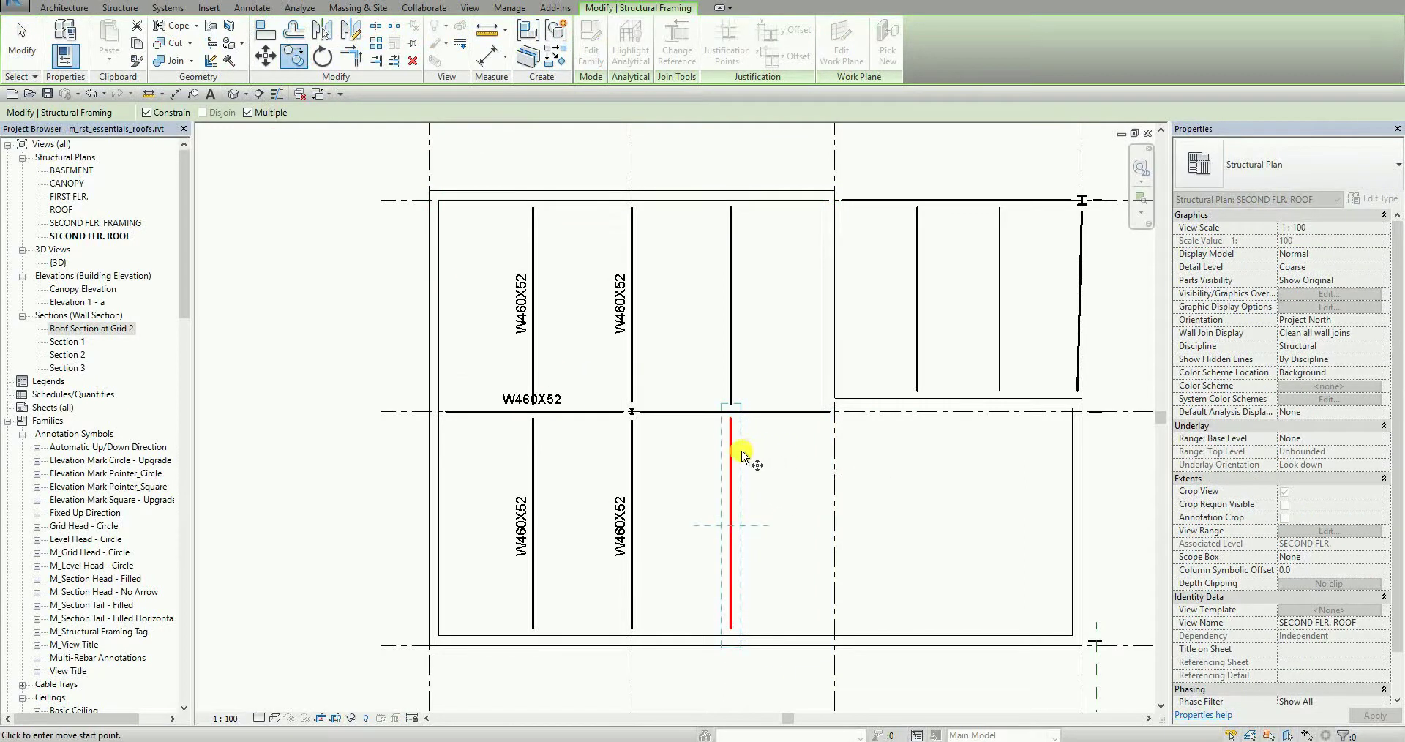
left_click(262, 115)
left_click(262, 116)
left_click(165, 116)
left_click(164, 115)
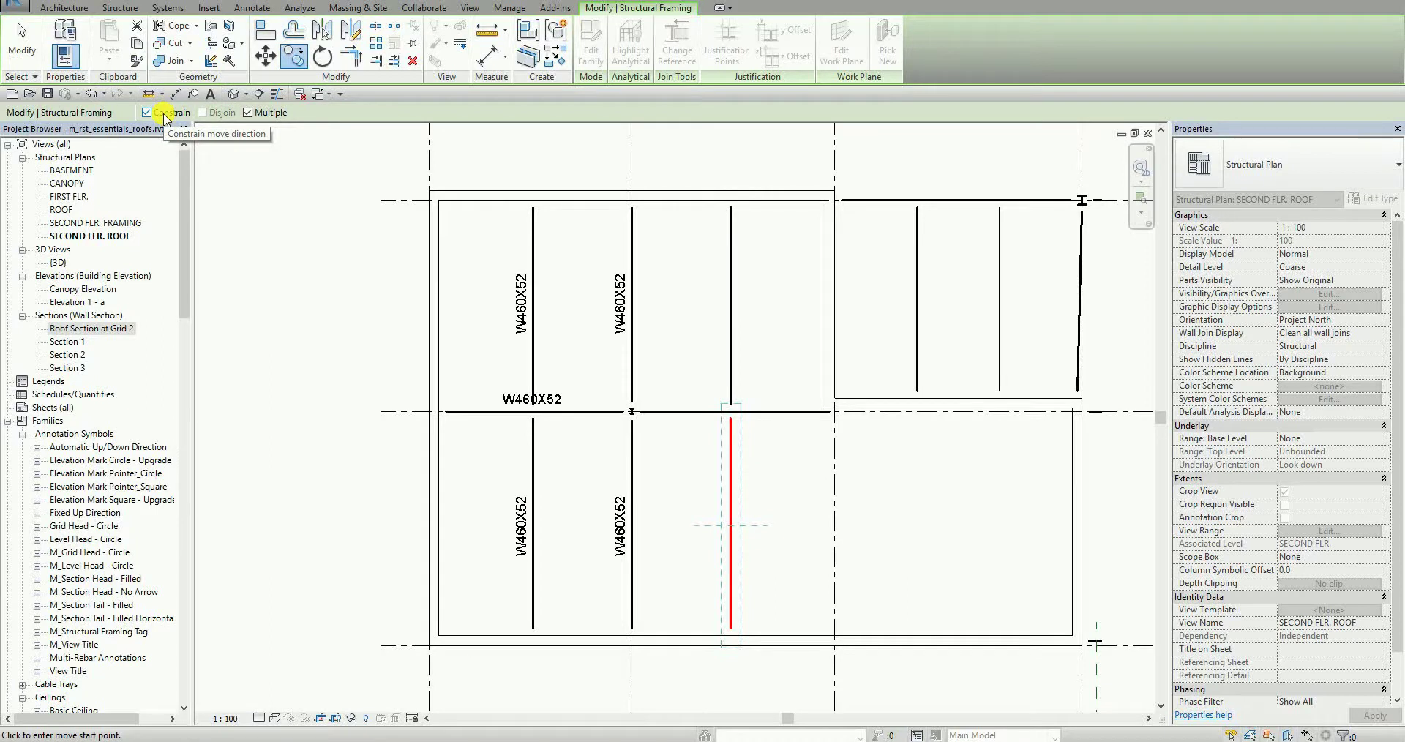
left_click(730, 477)
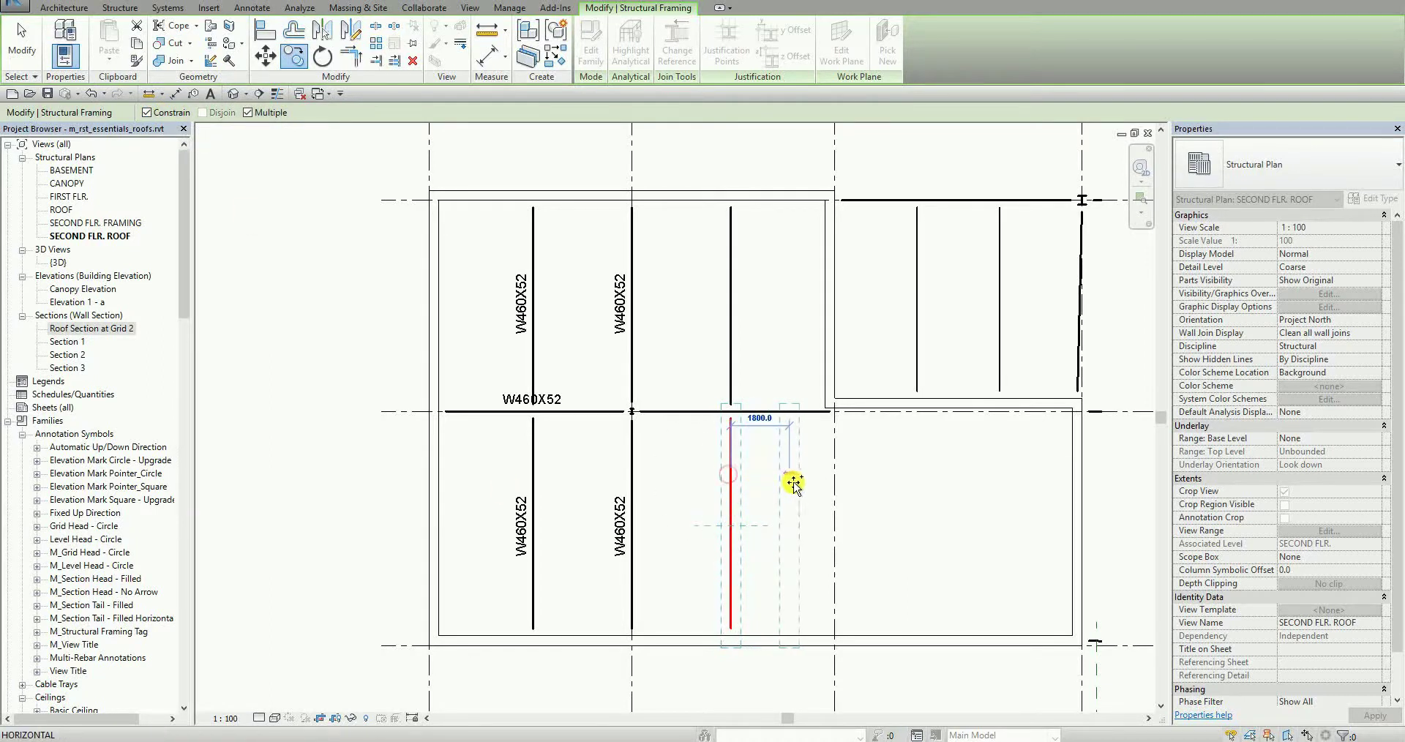
left_click(833, 485)
left_click(835, 486)
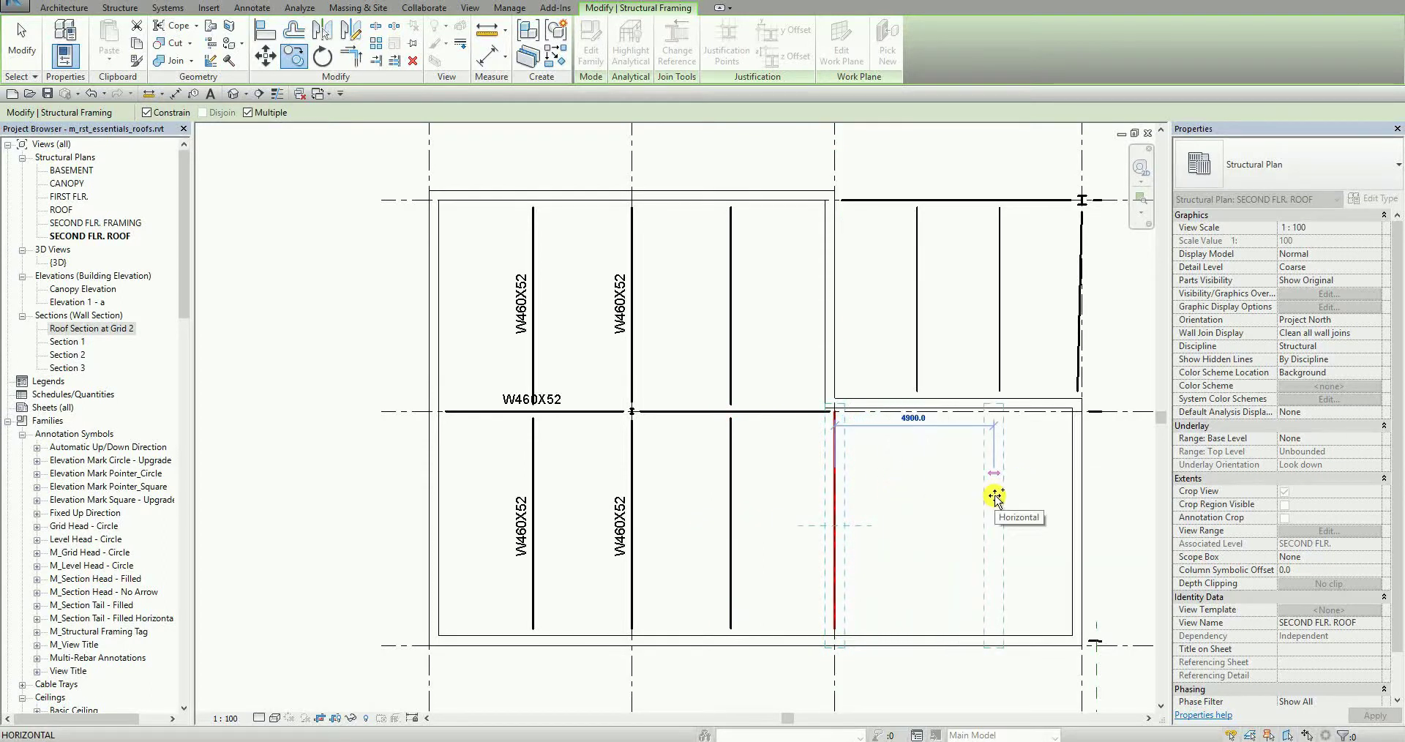
Place another copy of the beam 3600 mm from grid B towards grid C, and end the copying
type("3")
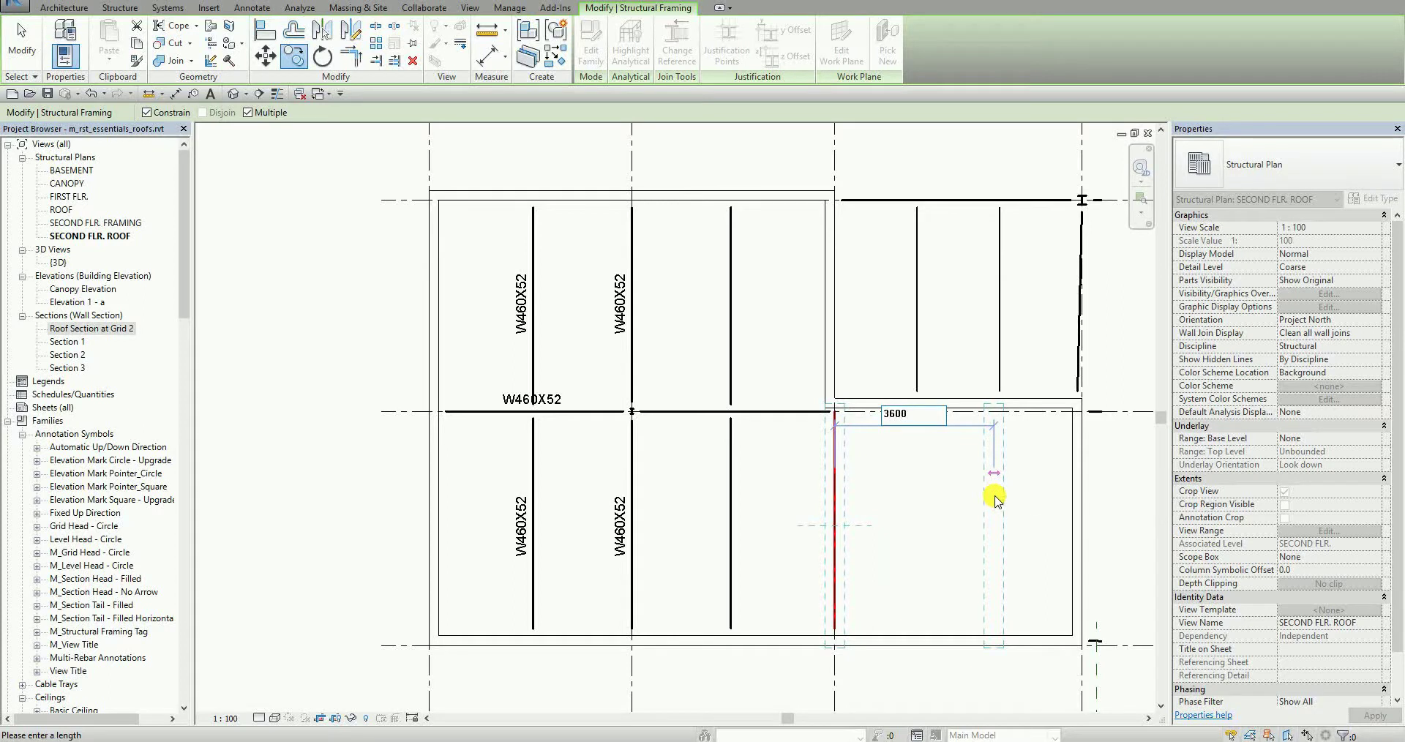
type("600")
key("Return")
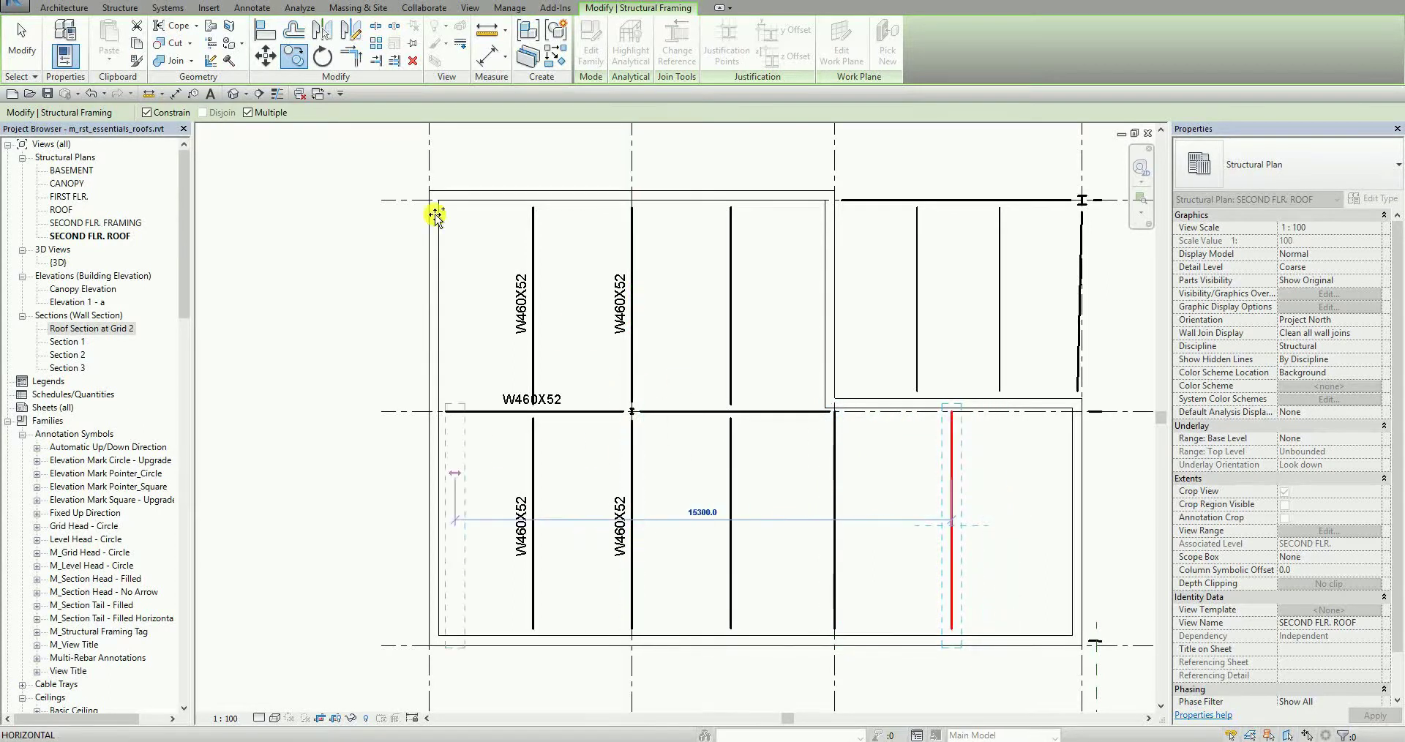
key("Escape")
key("Escape")
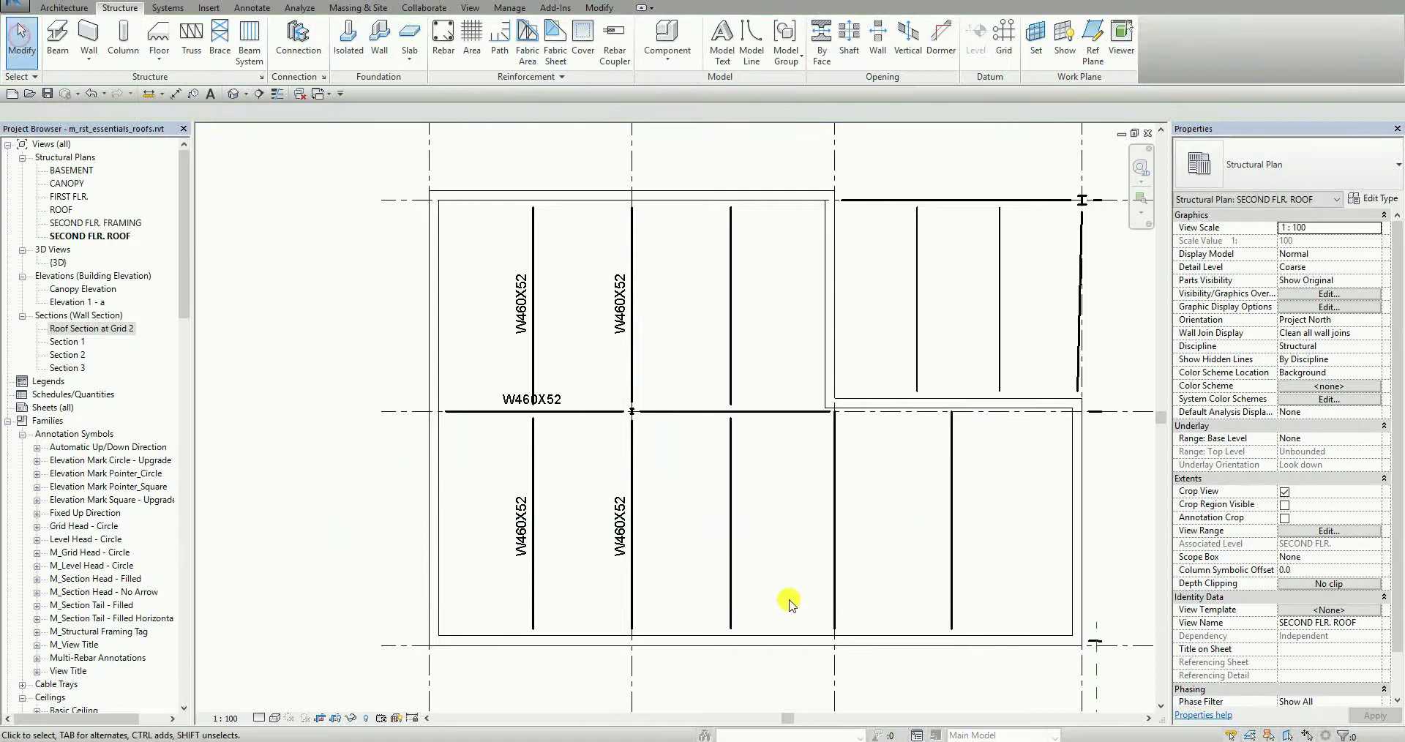
Tag the five untagged W460X52 roof beams by category, without leaders
scroll(758, 504, "up", 2)
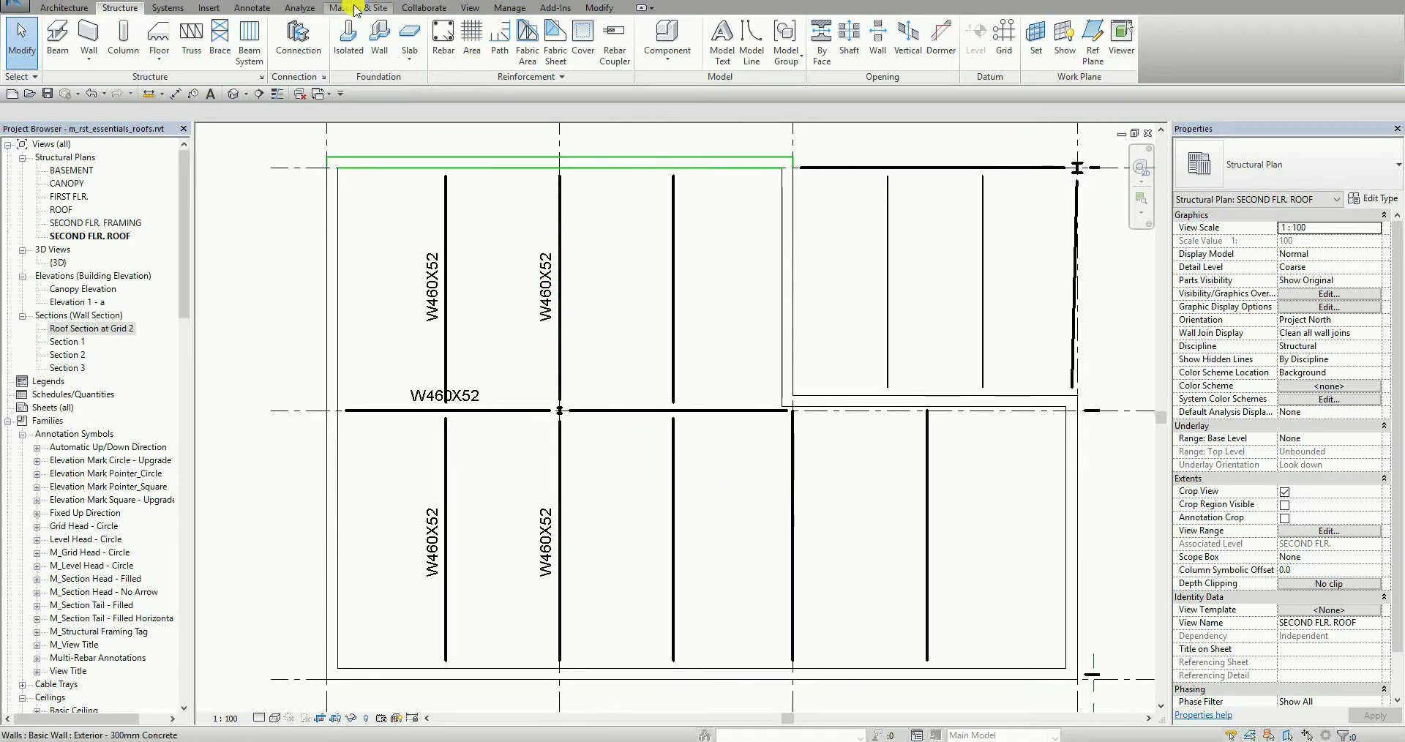
left_click(249, 8)
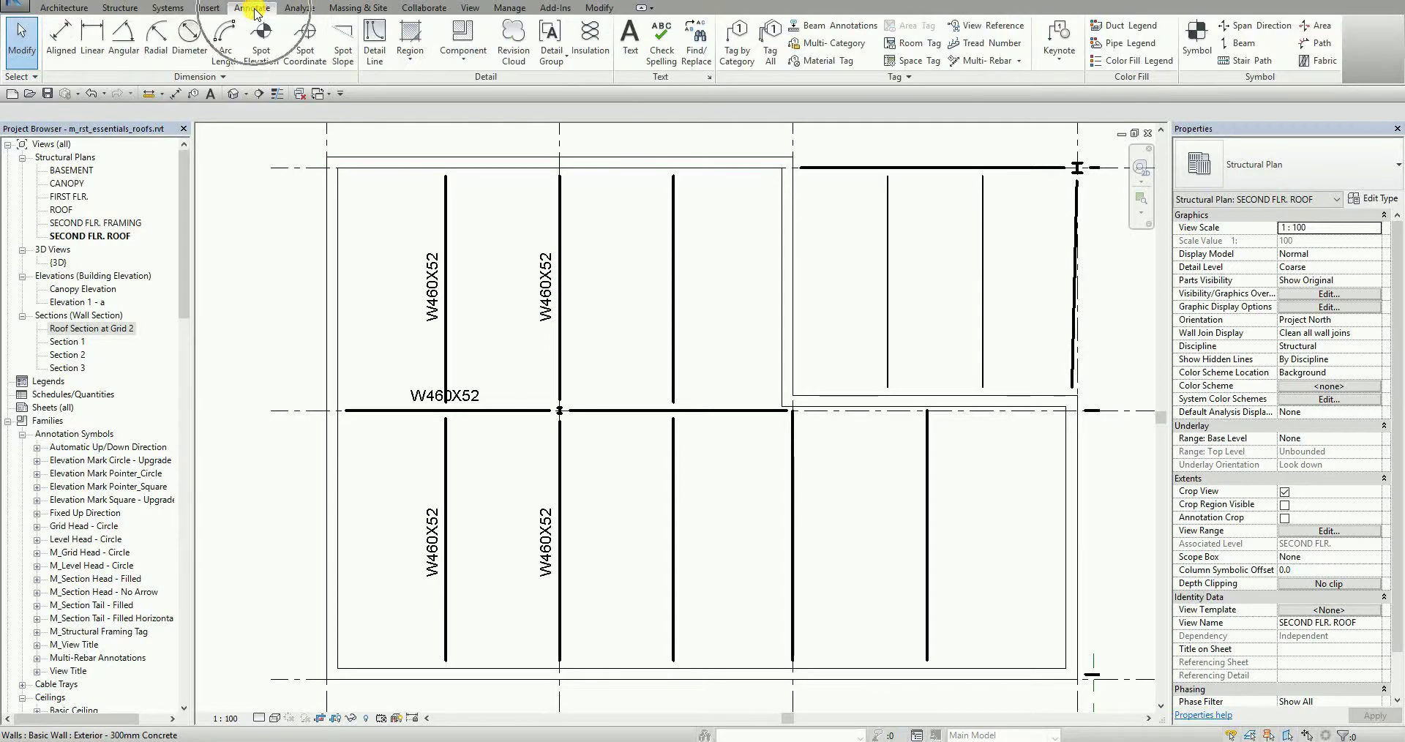
left_click(737, 45)
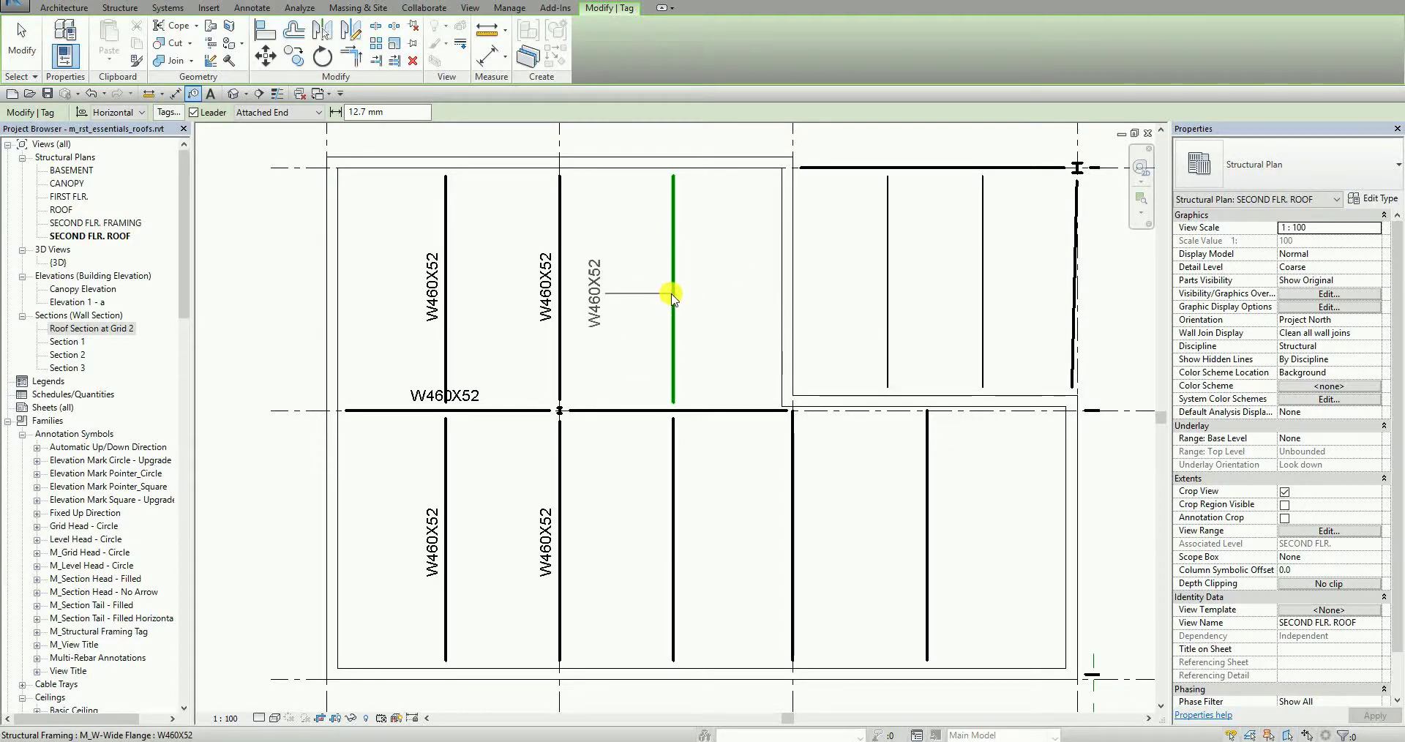
left_click(192, 113)
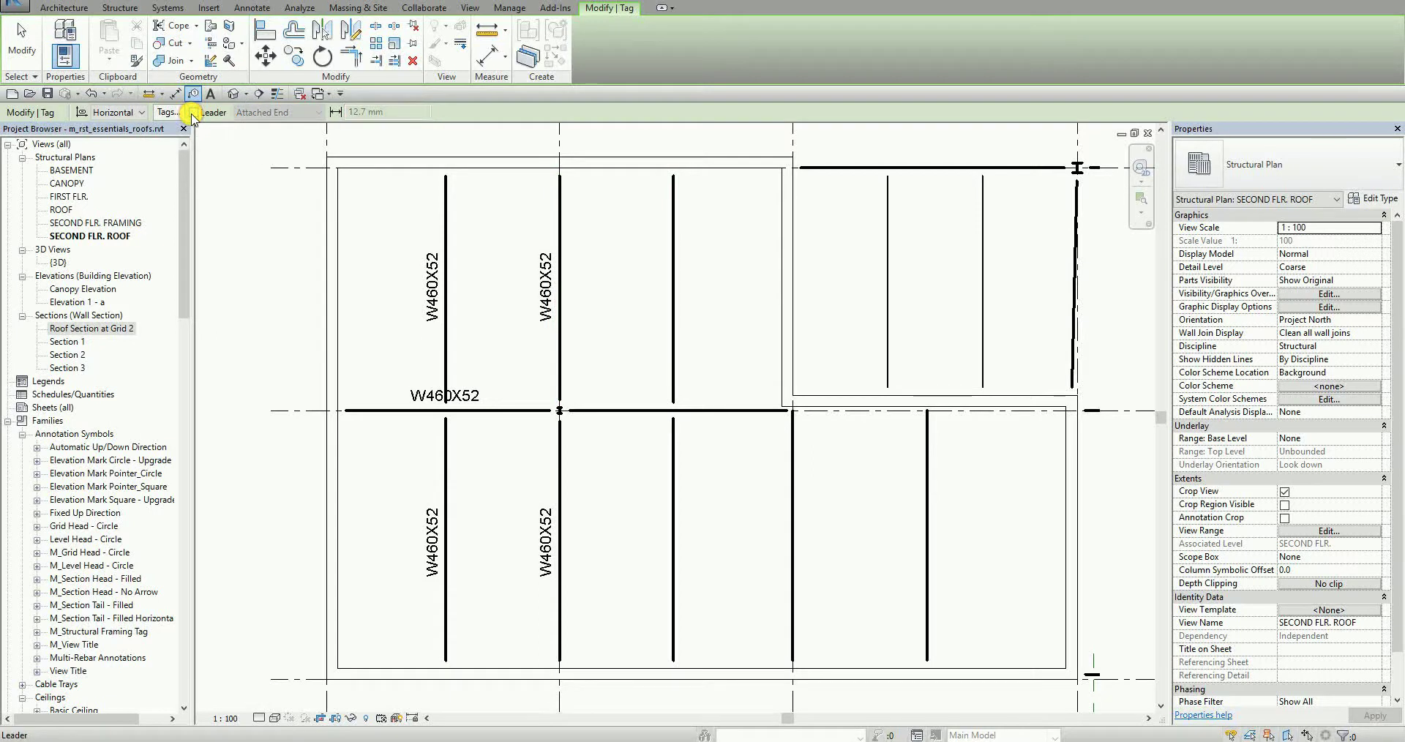
left_click(675, 298)
left_click(634, 410)
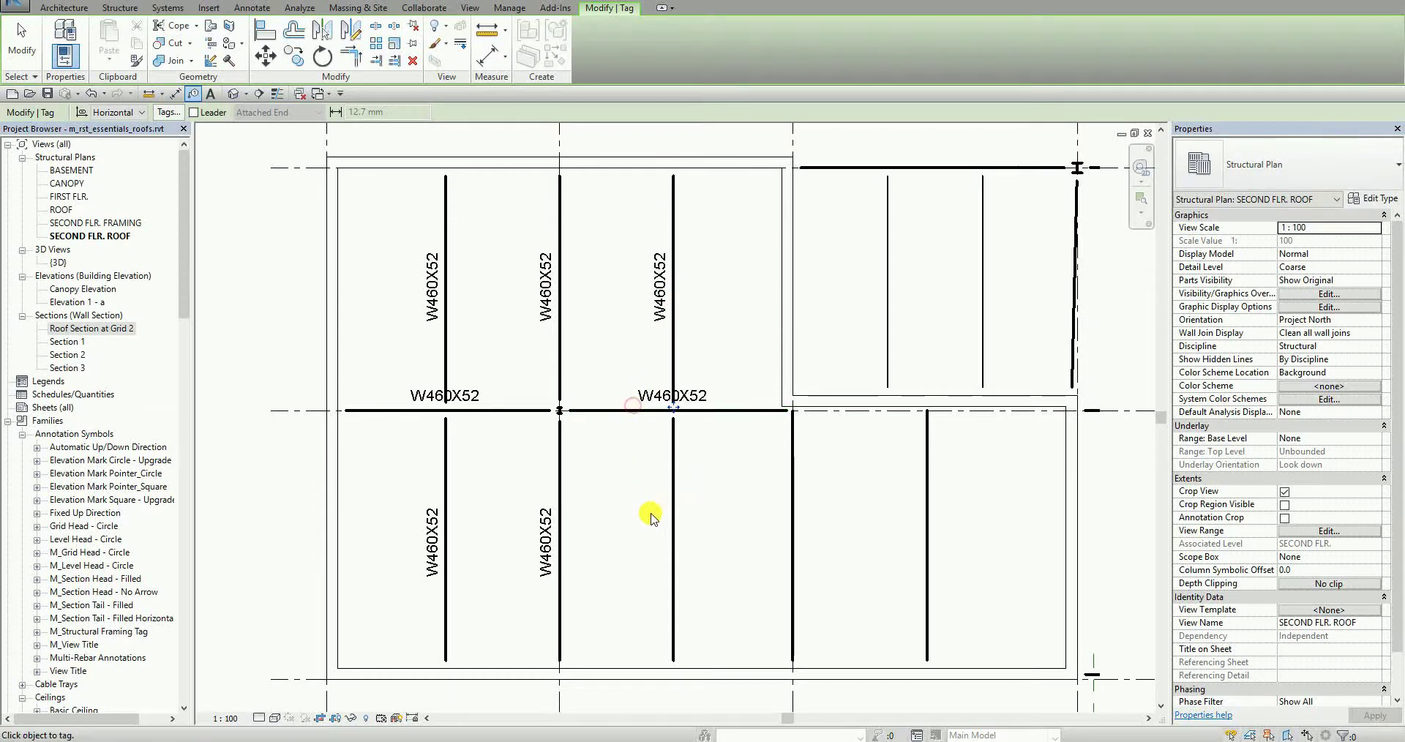
left_click(673, 528)
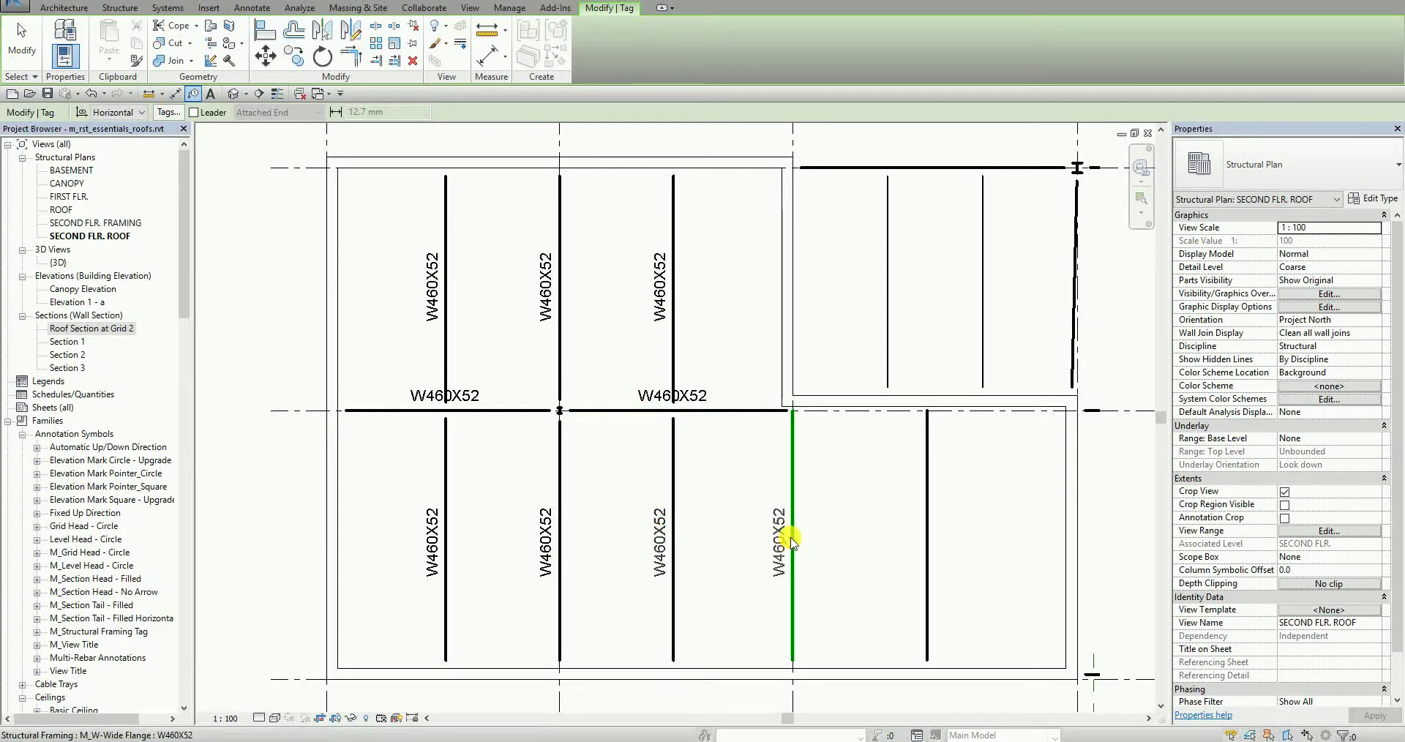
left_click(792, 539)
left_click(927, 544)
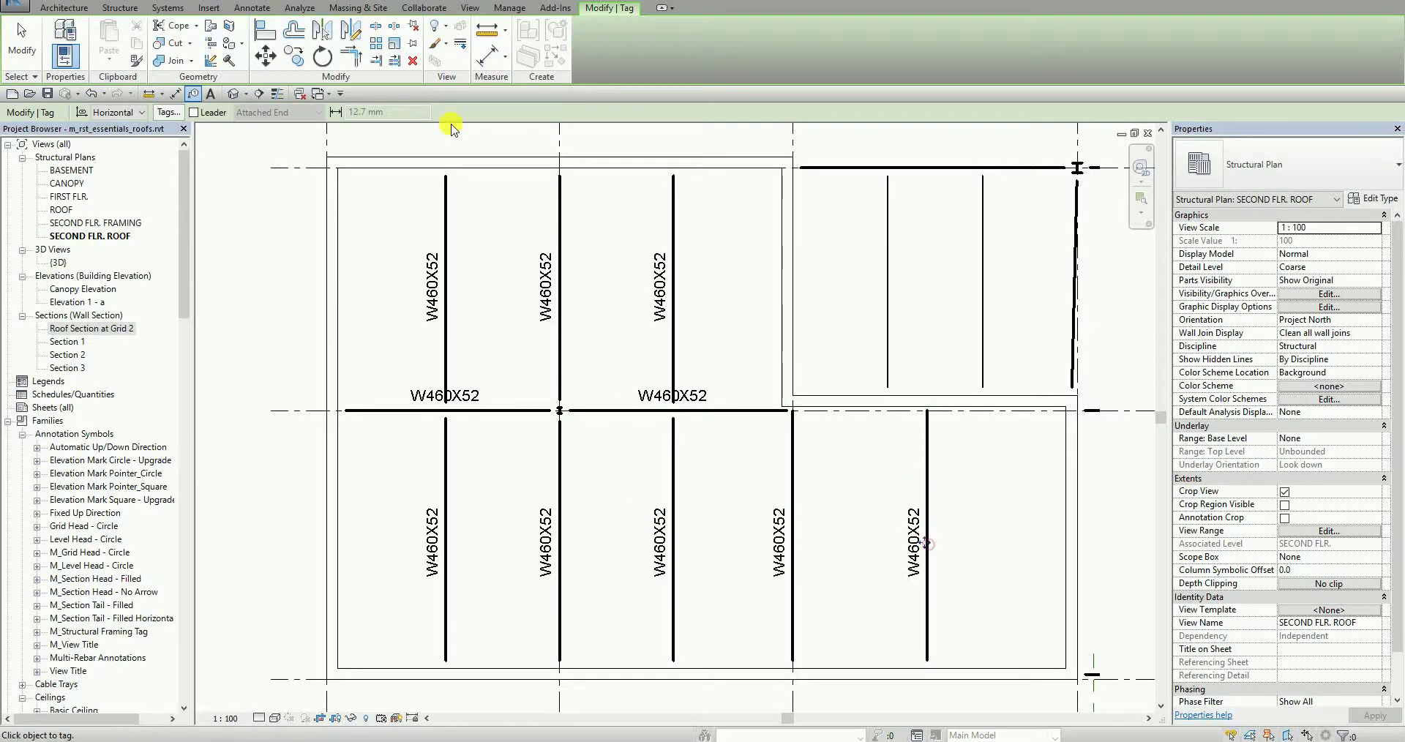
left_click(22, 44)
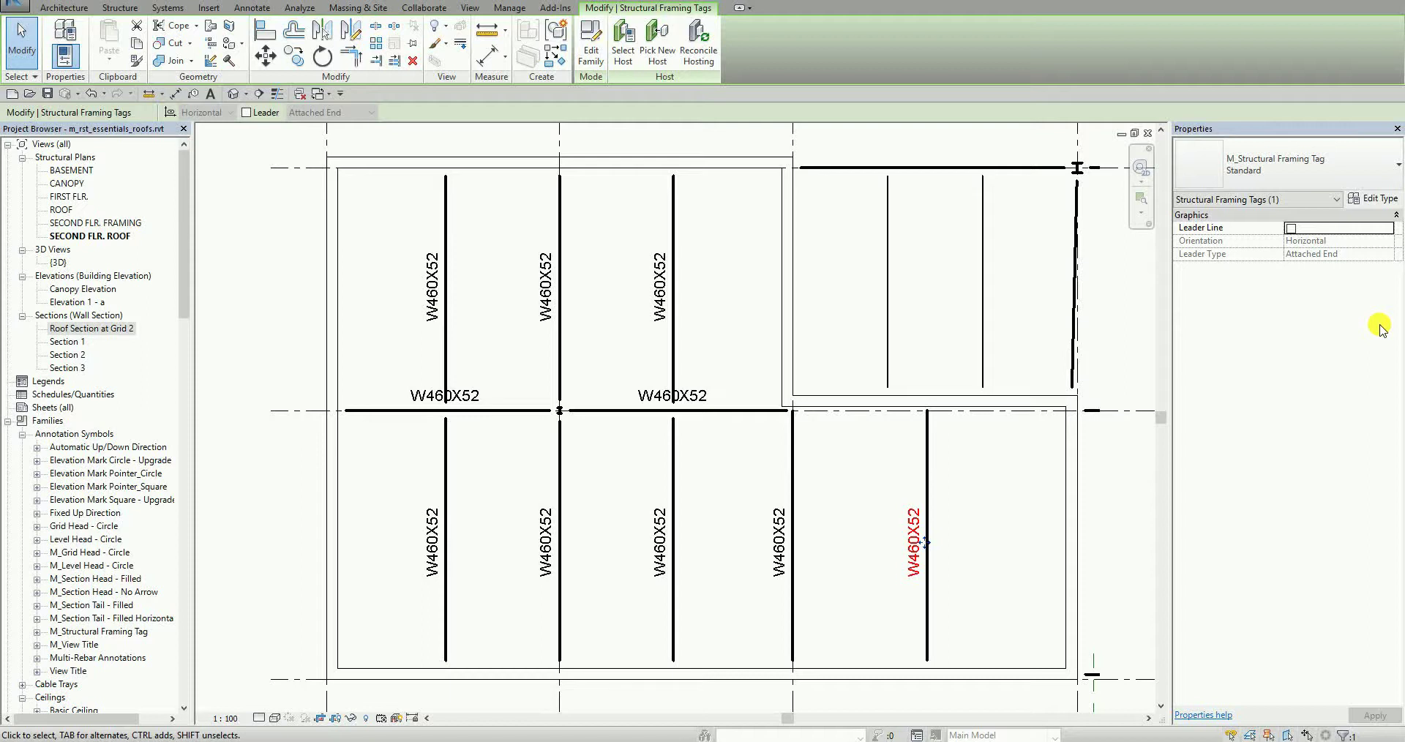
Open the Roof Section at Grid 2 view to examine the beams beneath the sloped roof
double_click(112, 331)
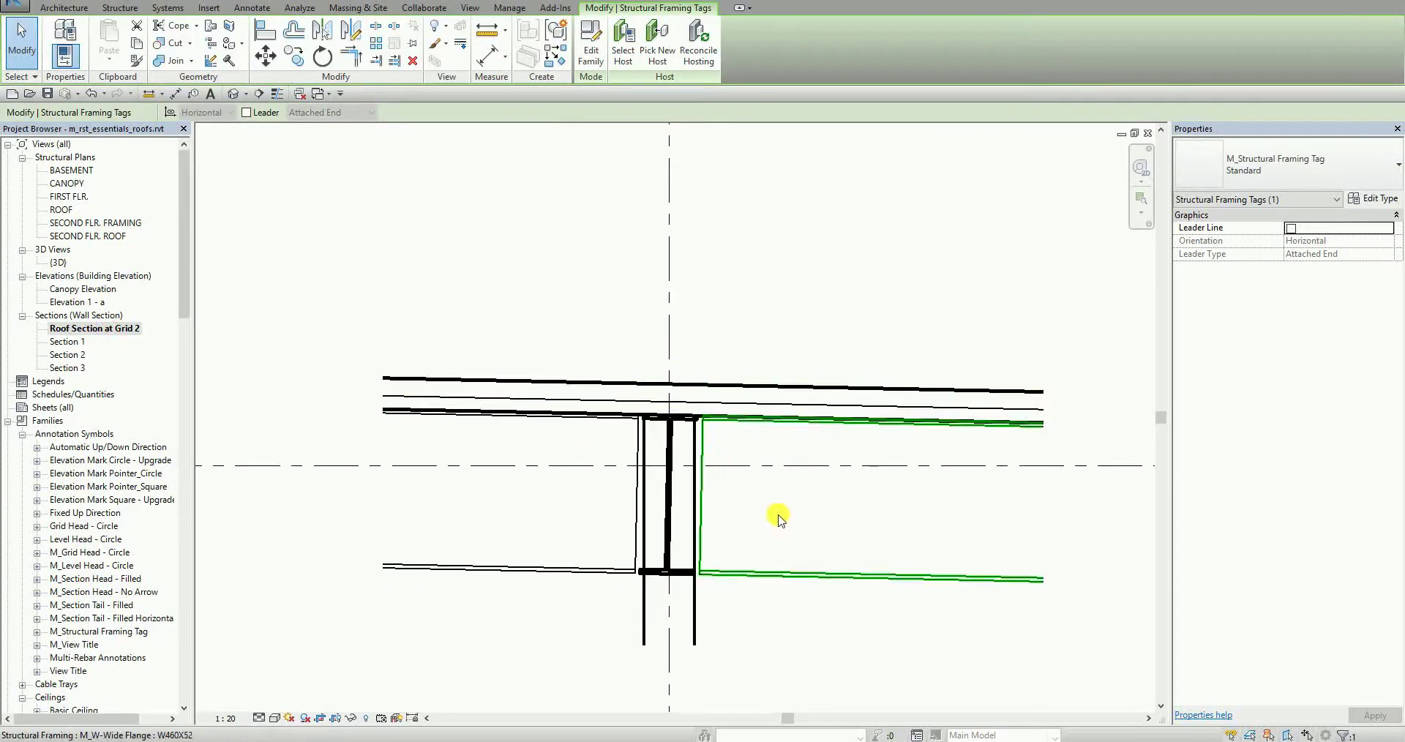
Check the properties of the girder at the column and of the roof, comparing the girder's angle with the roof's slope
scroll(772, 526, "up", 2)
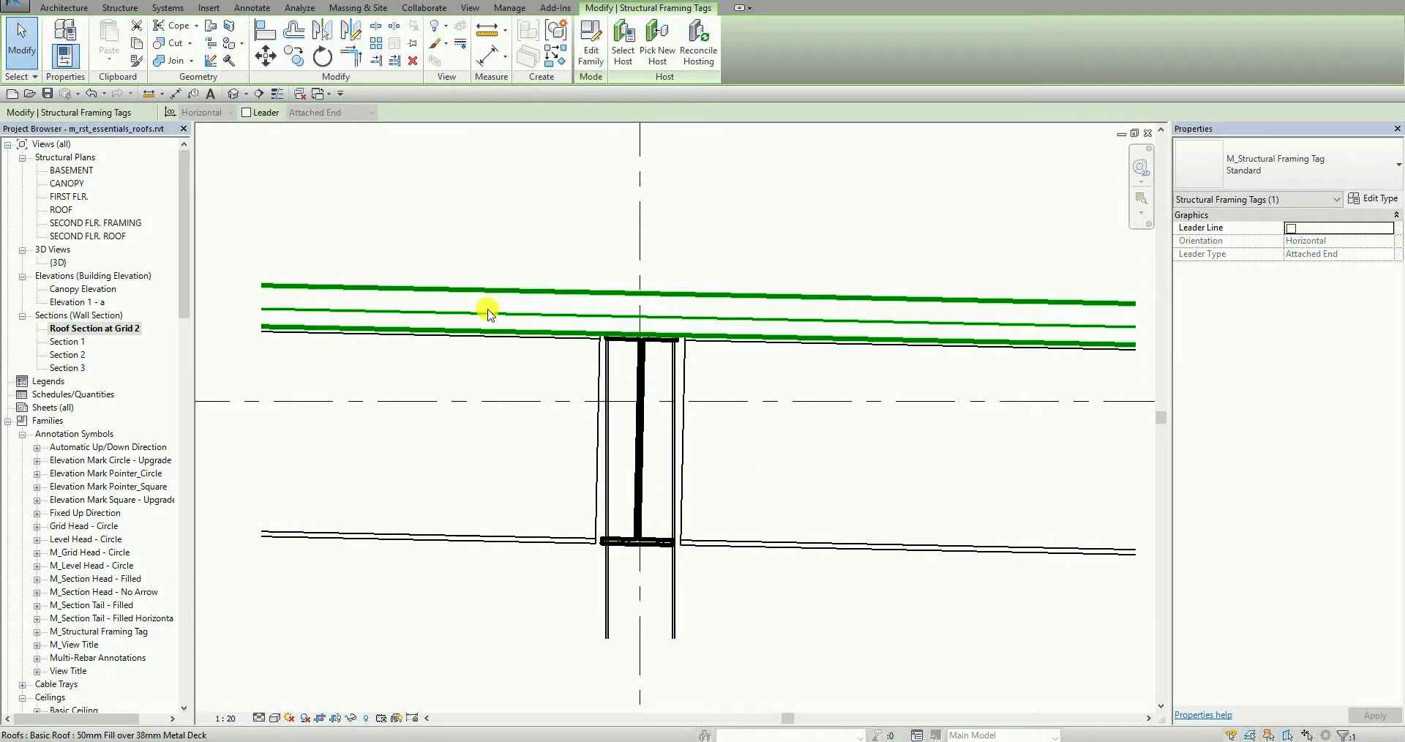
left_click(640, 452)
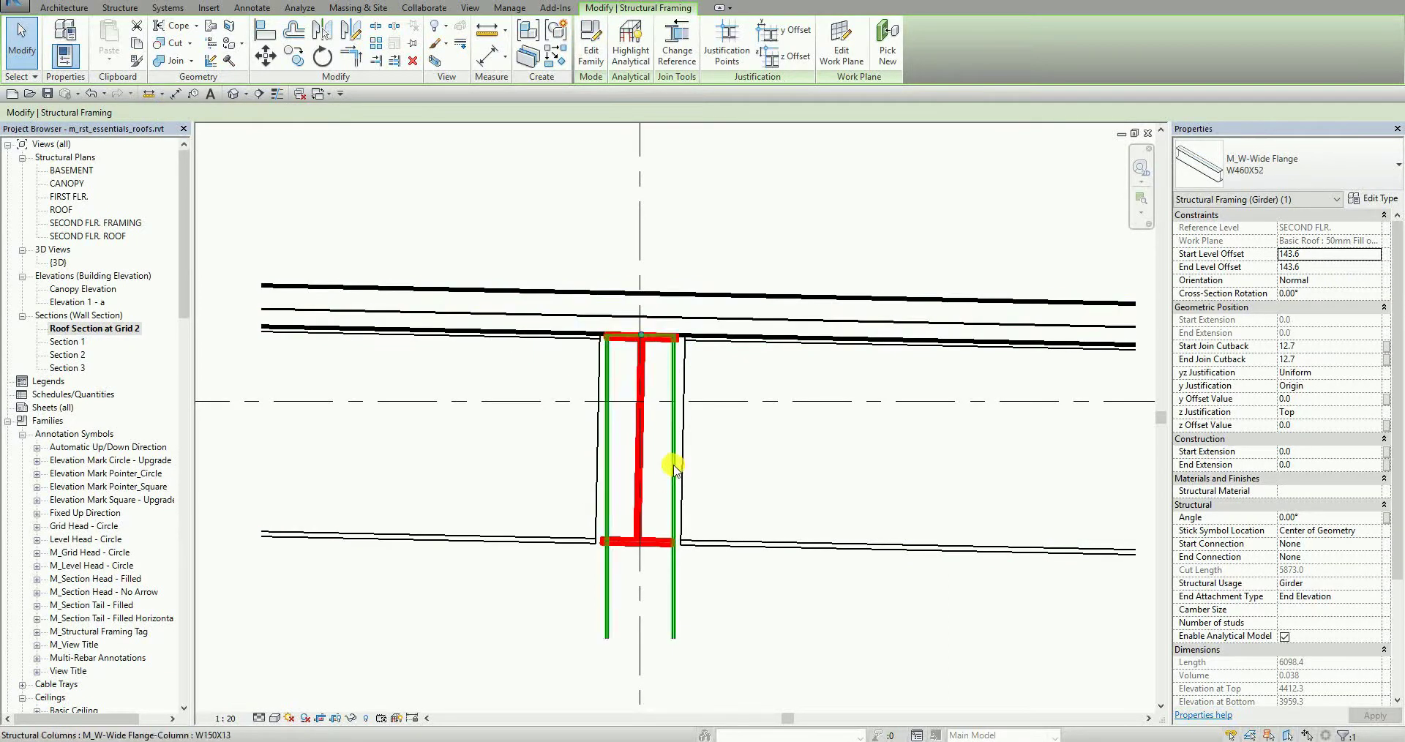
key("ctrl")
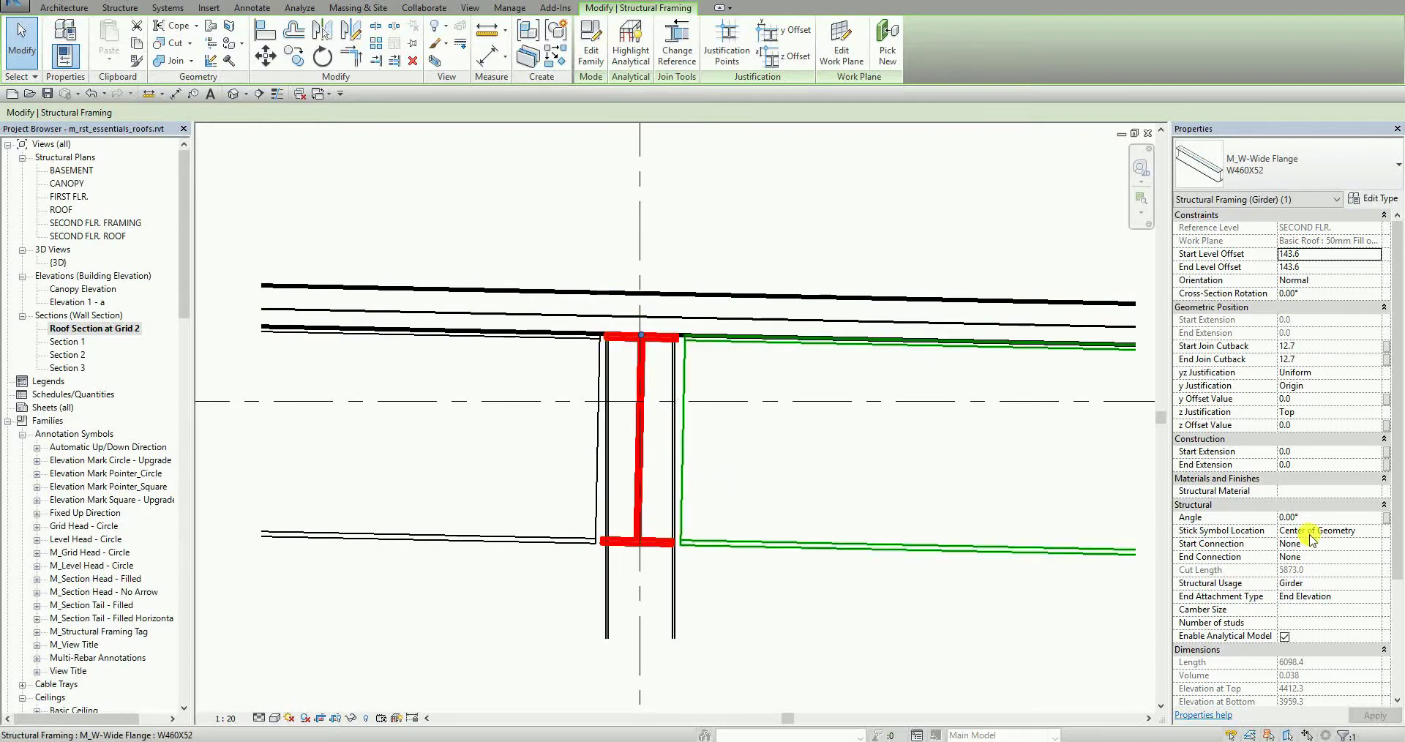
key("ctrl")
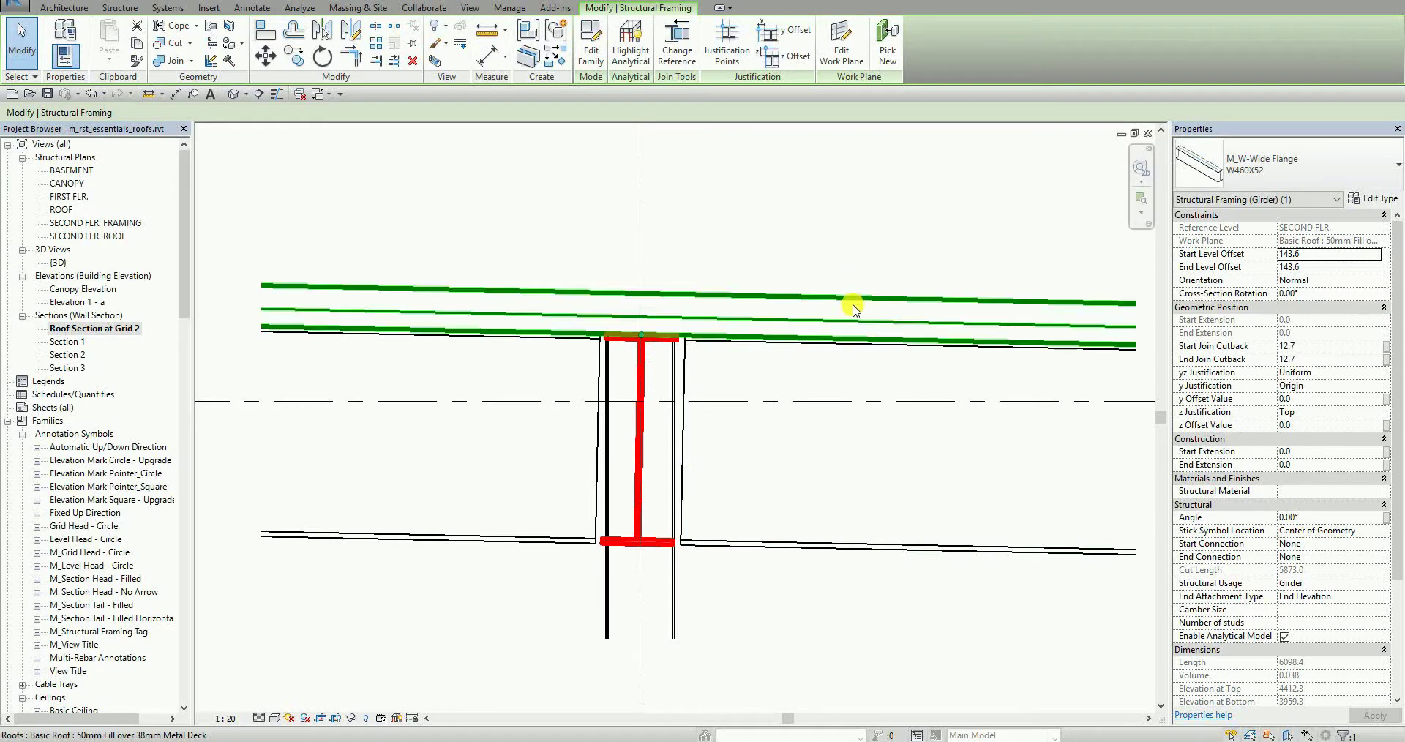
key("ctrl")
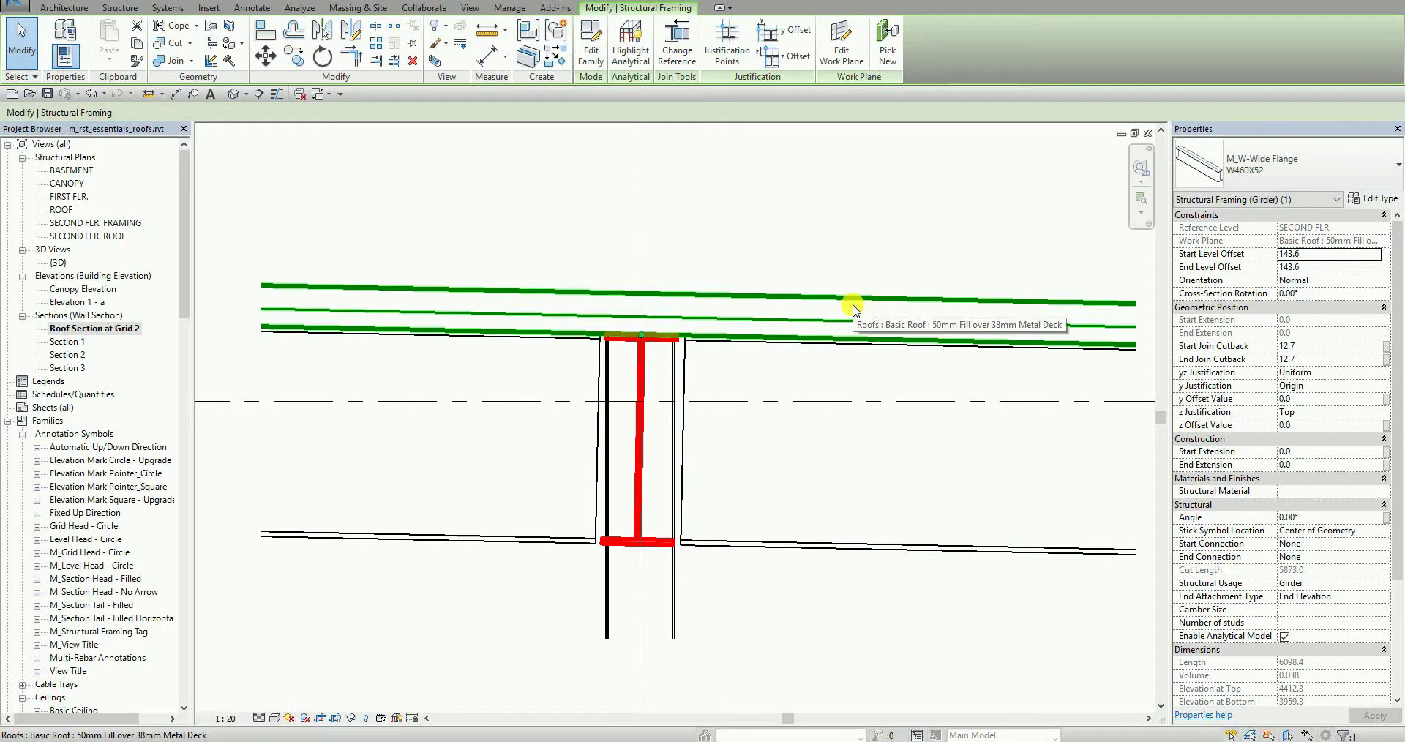
key("ctrl")
left_click(853, 308)
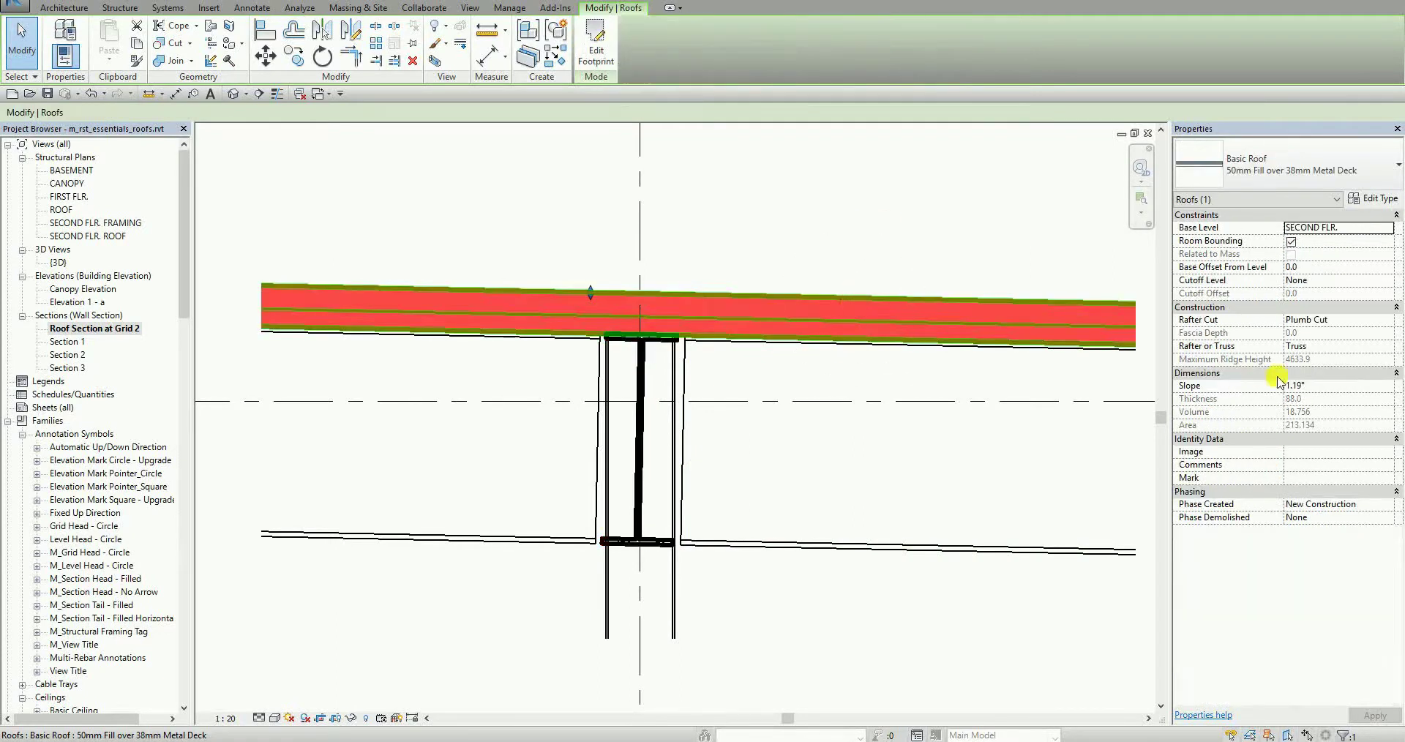
key("ctrl")
key("ctrl")
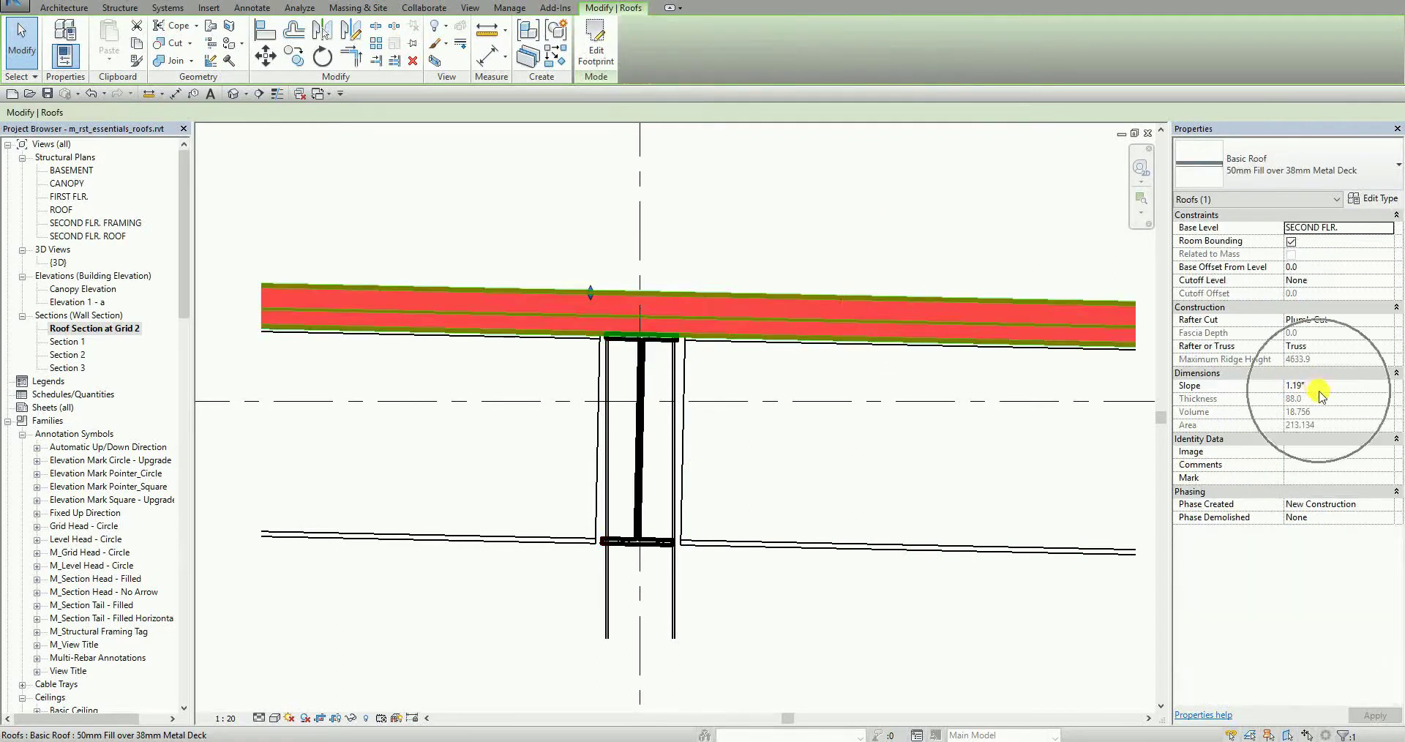
left_click(776, 467)
left_click(776, 634)
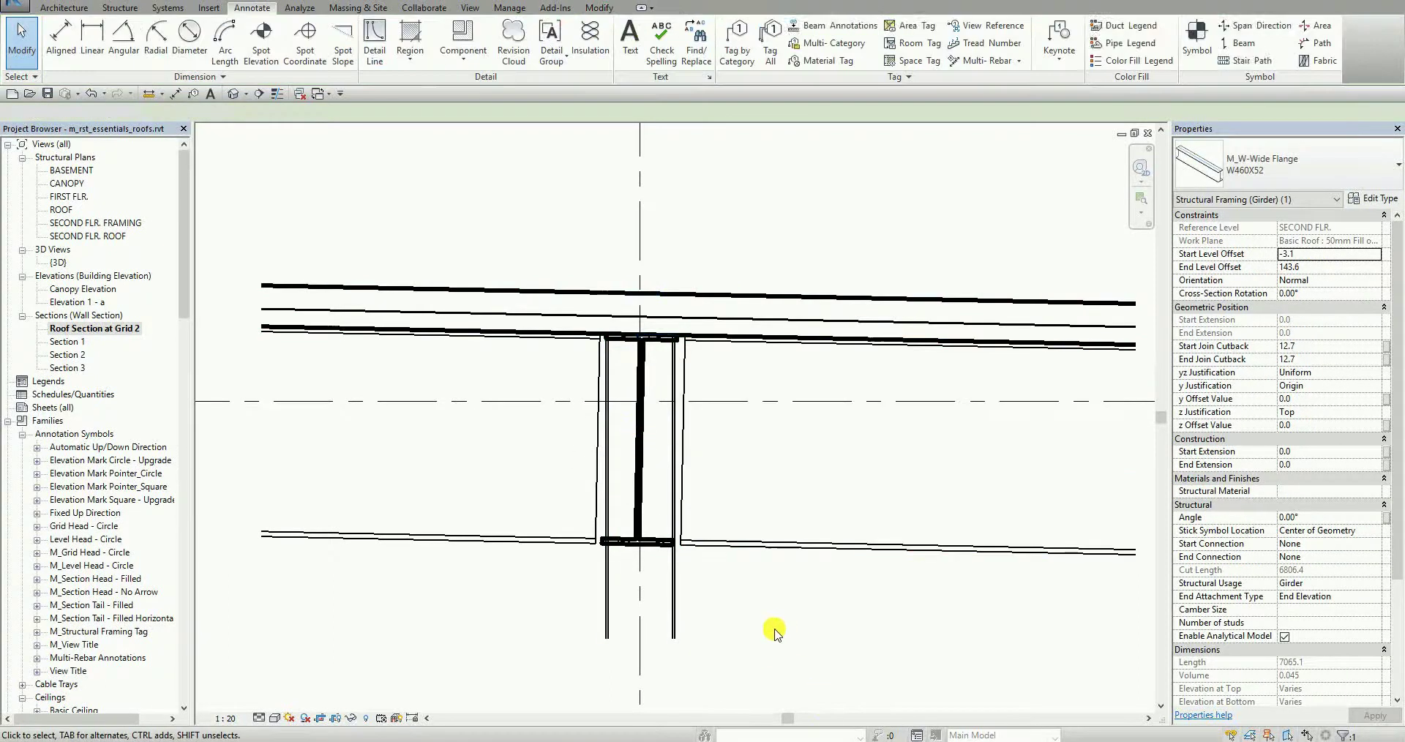
Set the Angle of the W460X52 girder above the column to 1.19°
left_click(639, 469)
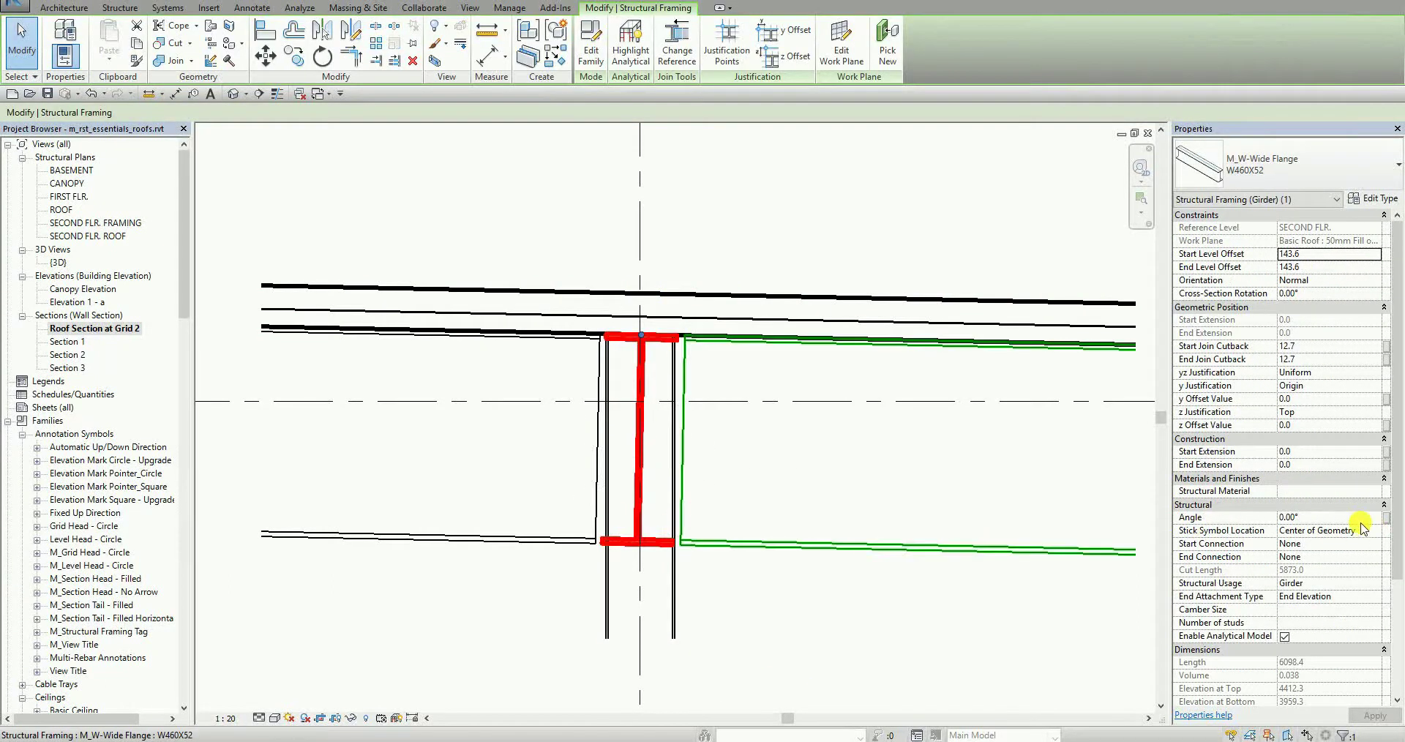
left_click(1331, 521)
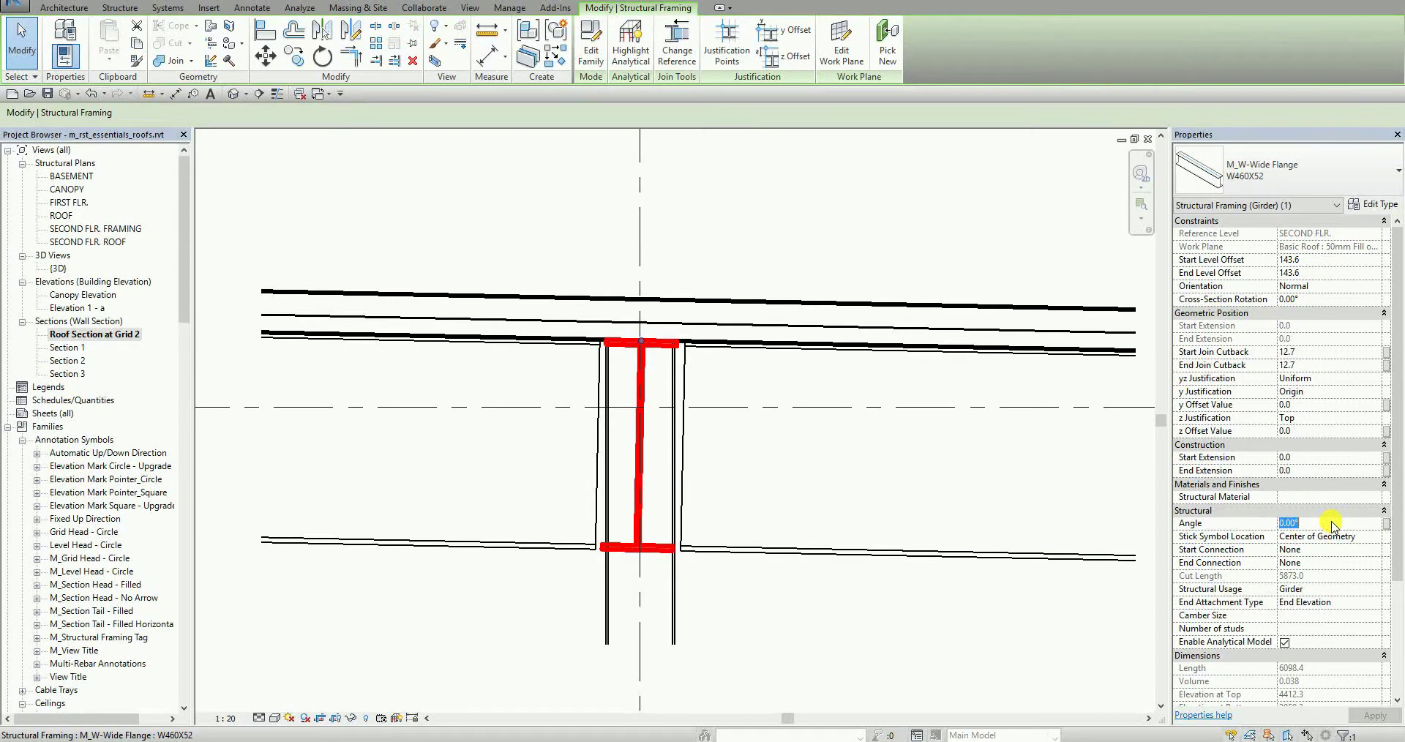
type("1.19")
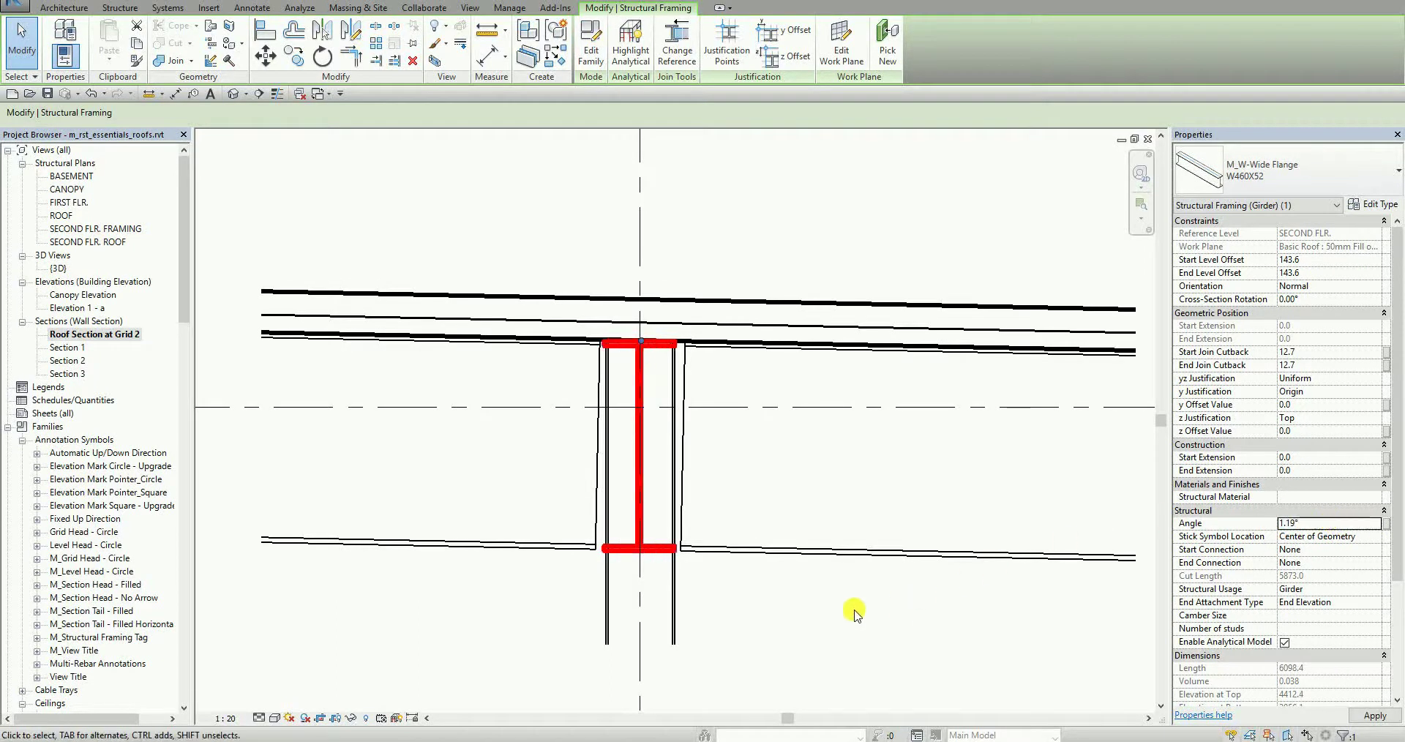
left_click(808, 610)
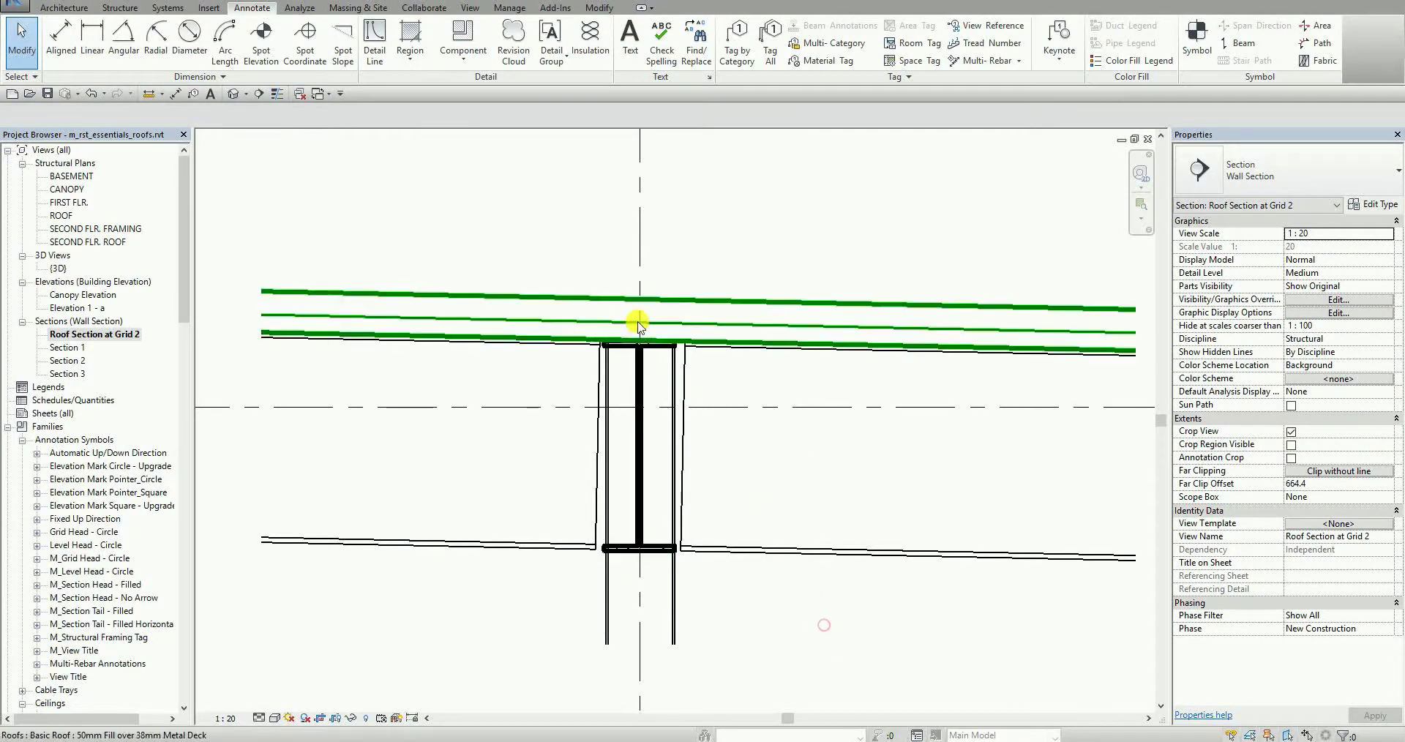
Inspect the girder's top flange beneath the roof deck and turn on Thin Lines
scroll(635, 337, "up", 3)
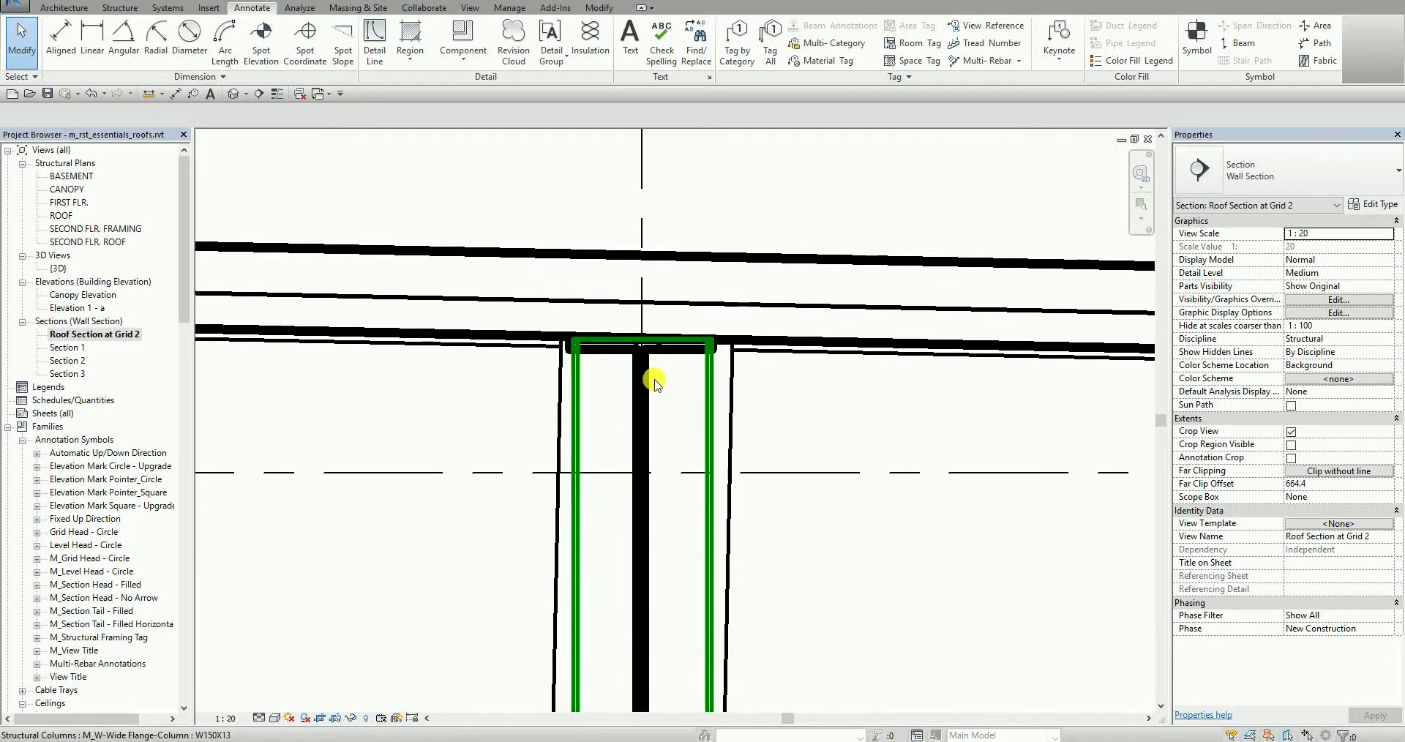
scroll(645, 364, "down", 3)
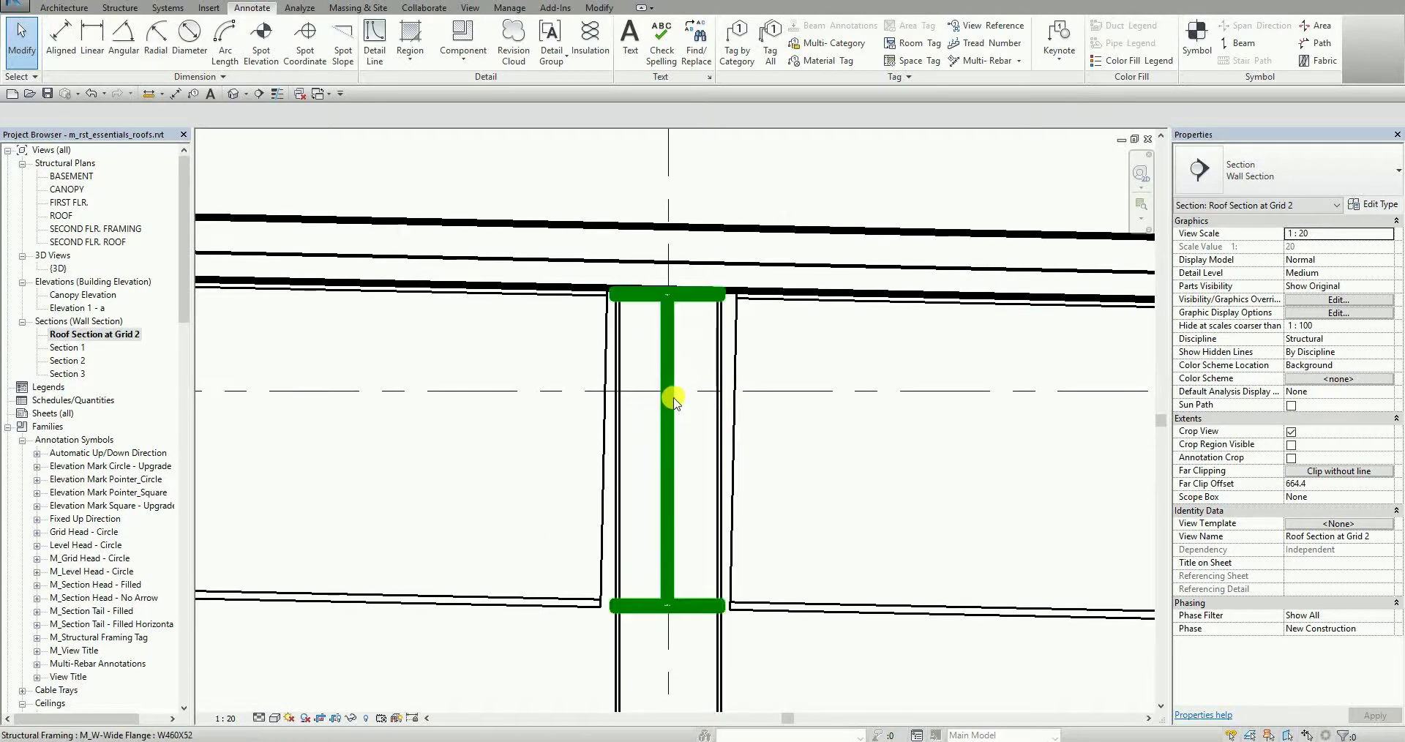
left_click(280, 95)
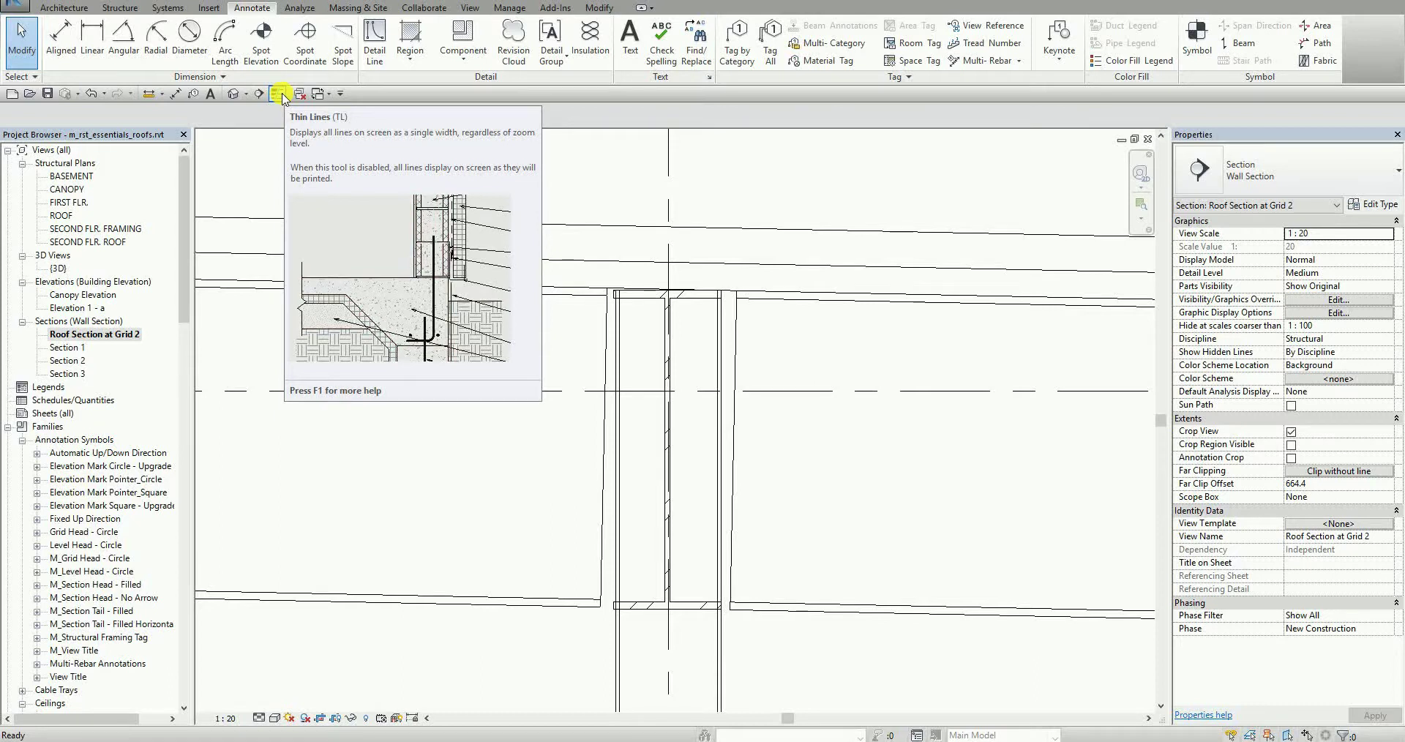
left_click(279, 94)
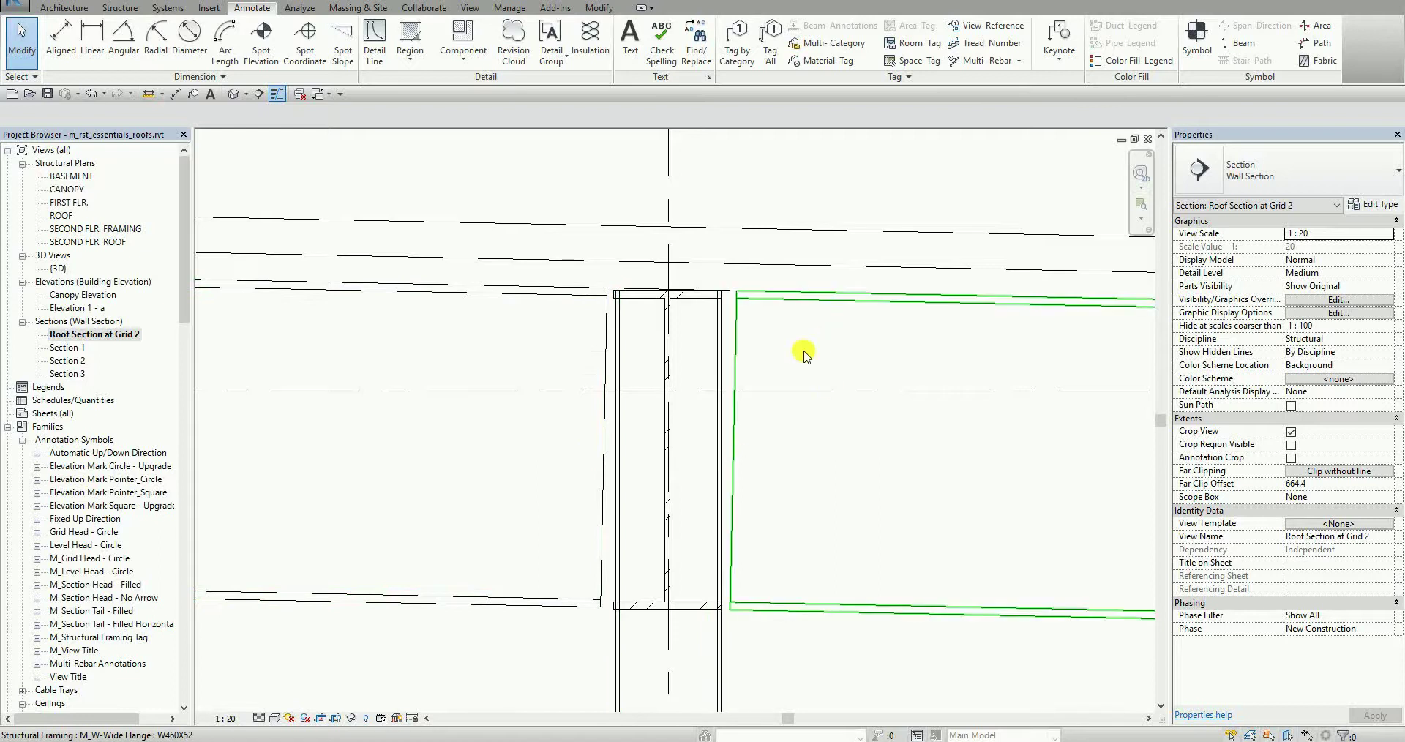
Move the girder sideways with Constrain enabled, from the middle of its bottom flange to the column's centreline
left_click(666, 476)
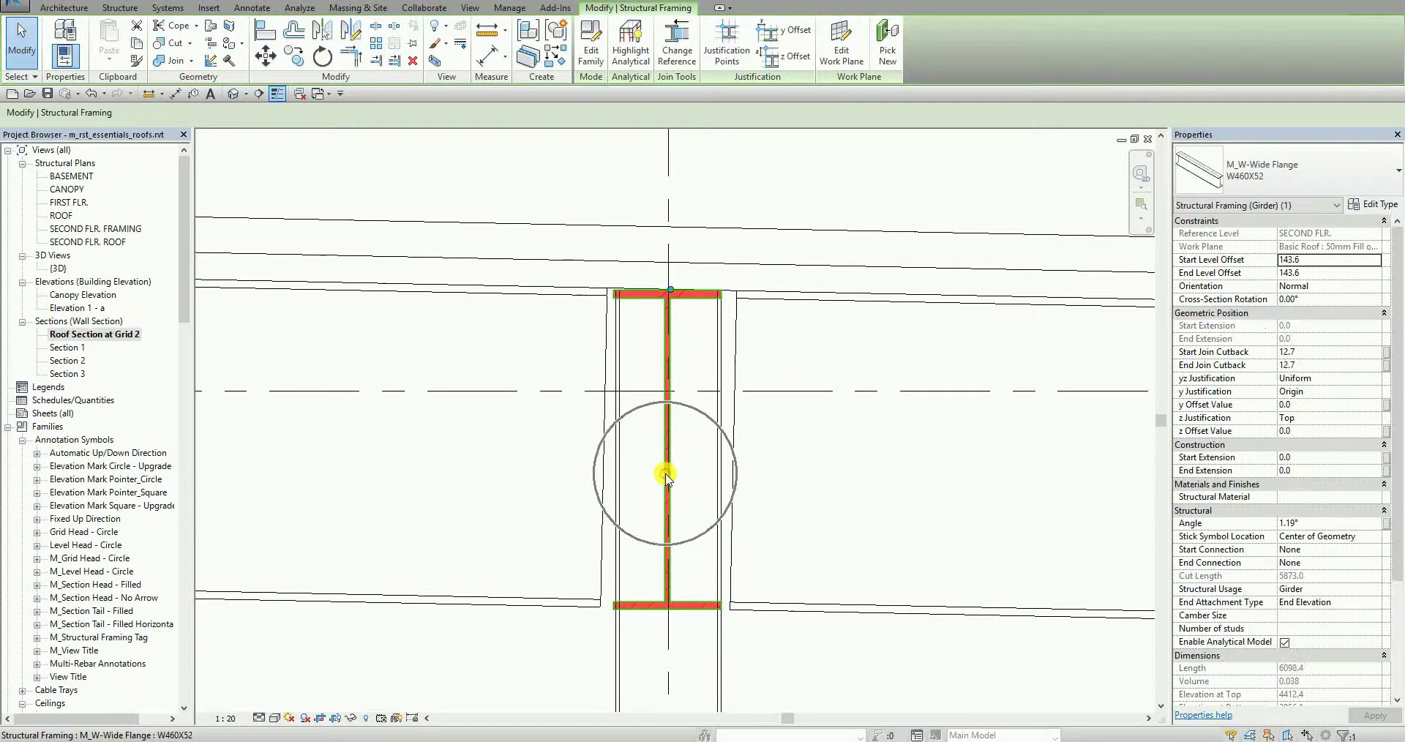
left_click(266, 62)
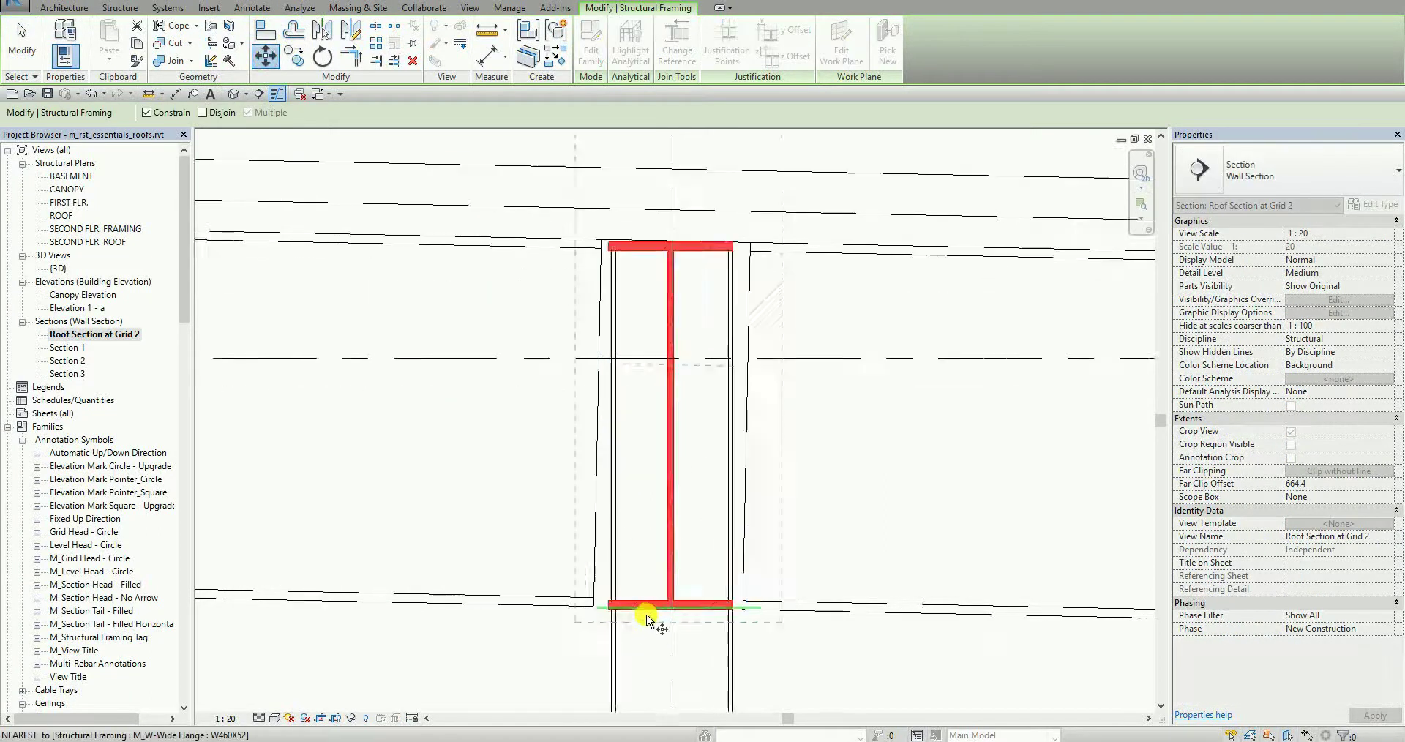
scroll(653, 616, "up", 5)
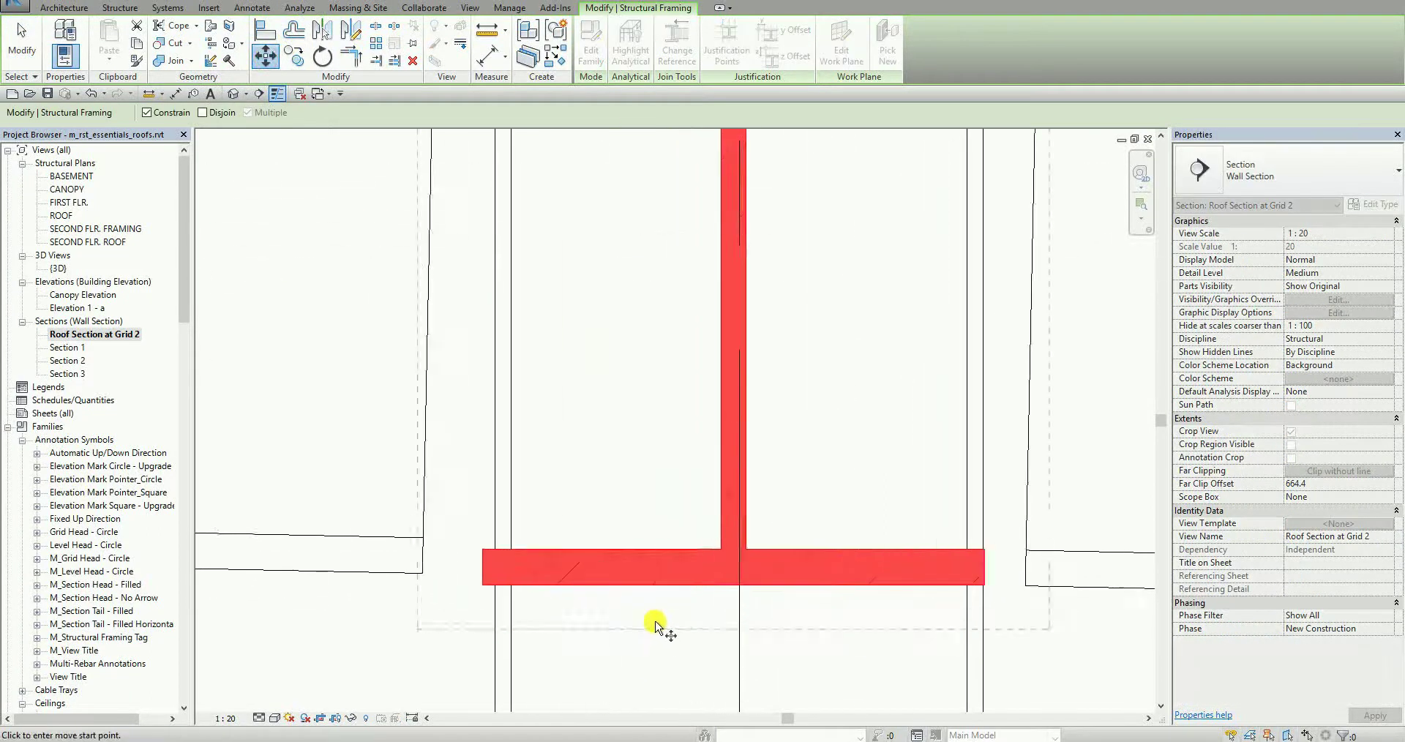
left_click(755, 575)
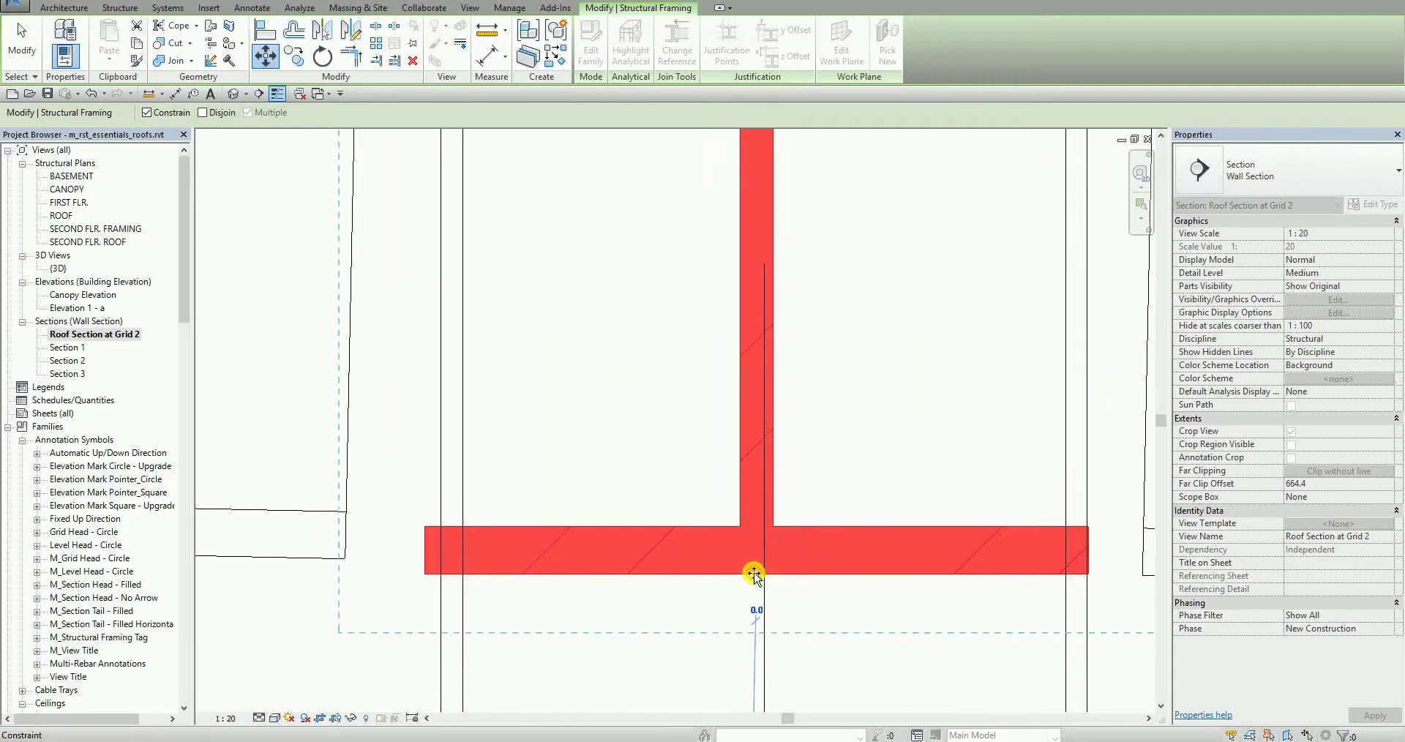
scroll(758, 575, "up", 3)
key("ctrl")
key("ctrl")
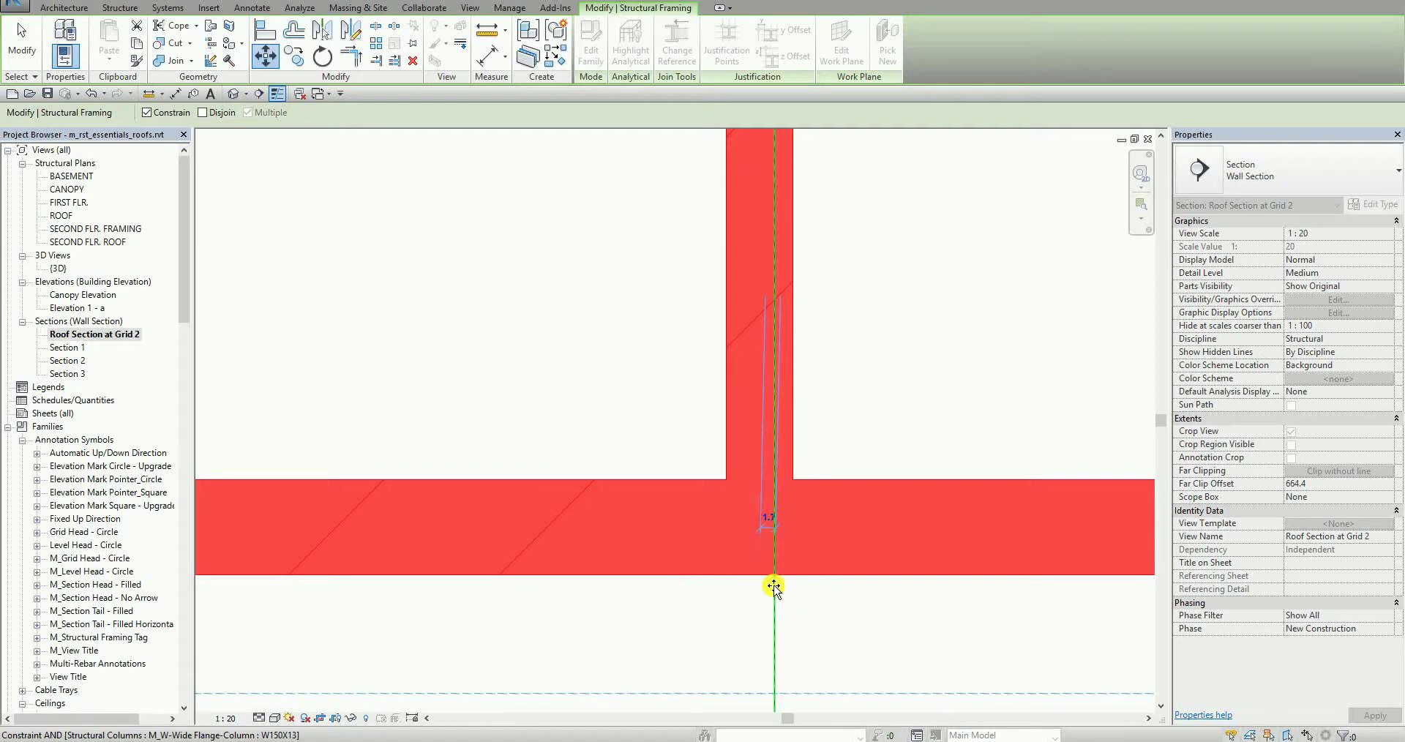
left_click(774, 587)
scroll(825, 586, "down", 8)
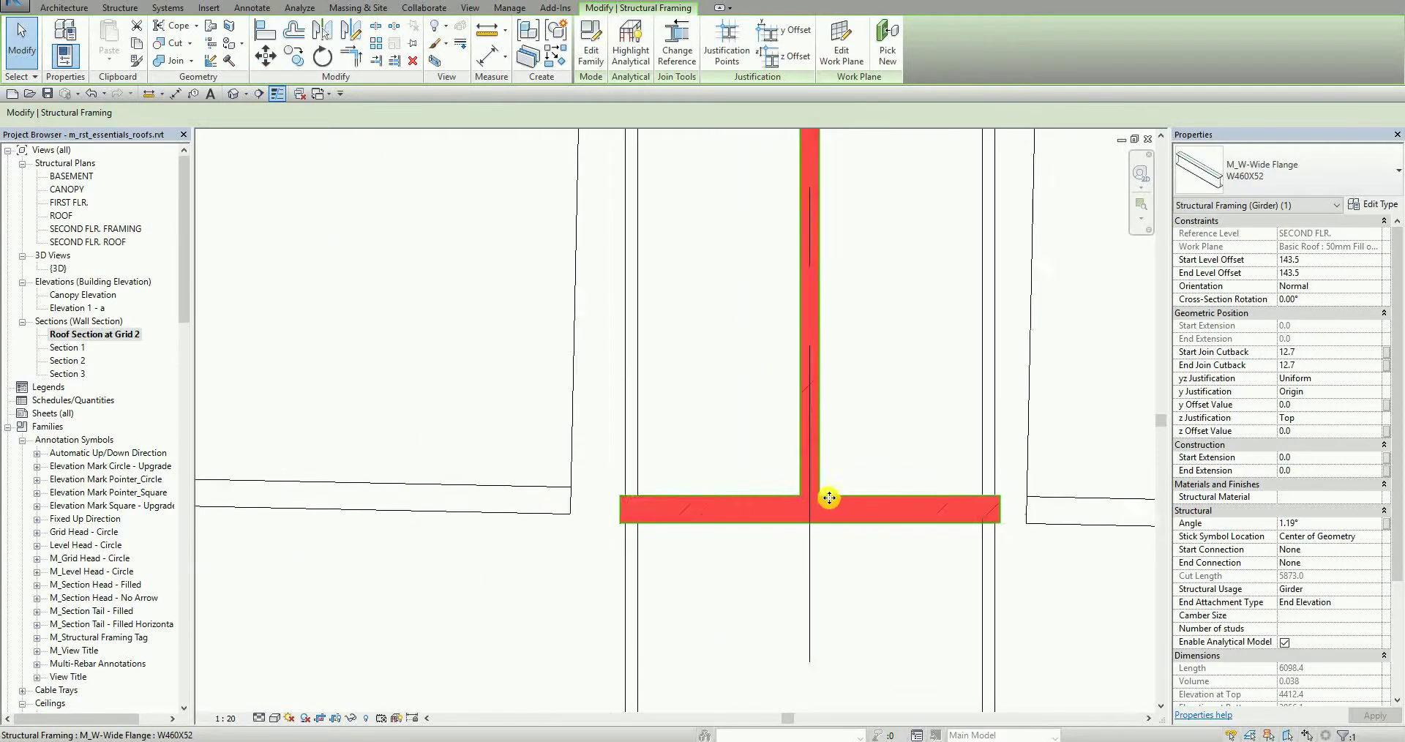
scroll(803, 524, "down", 2)
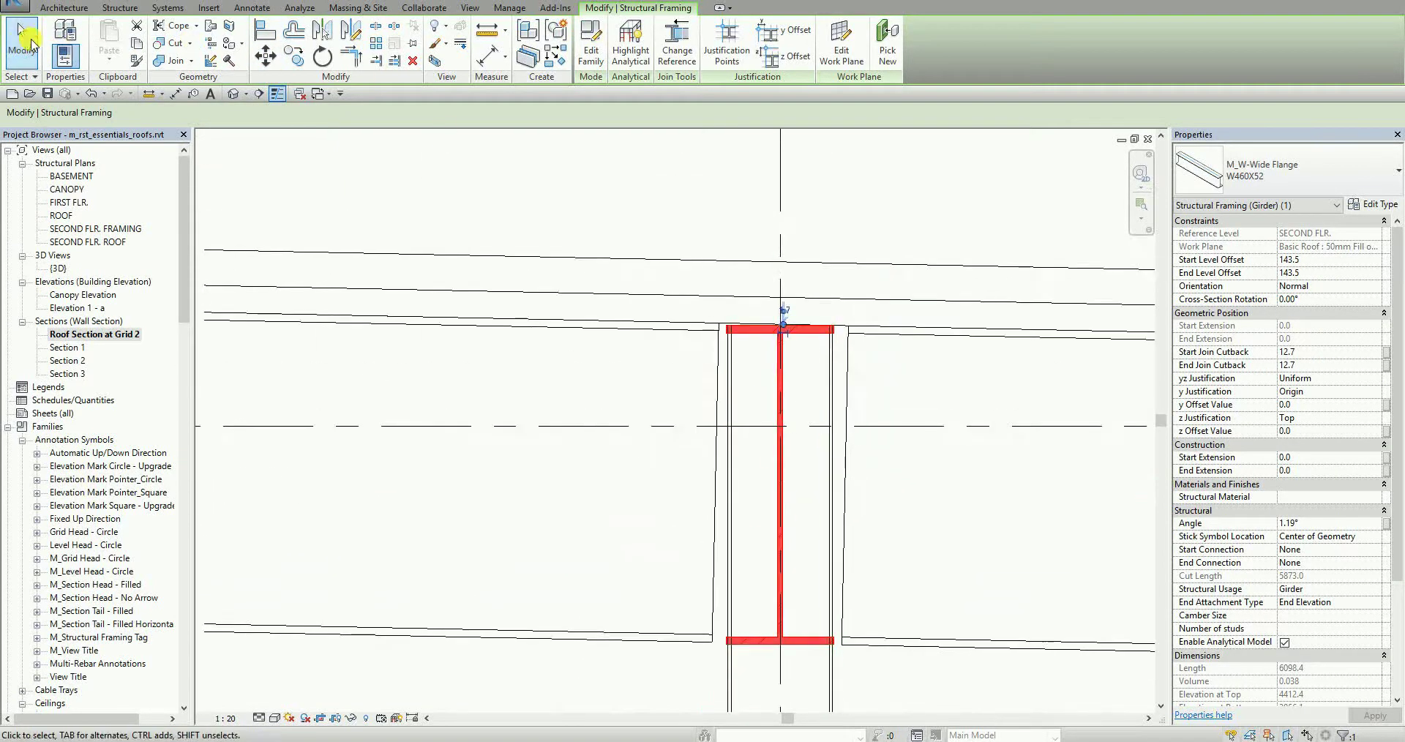
left_click(24, 44)
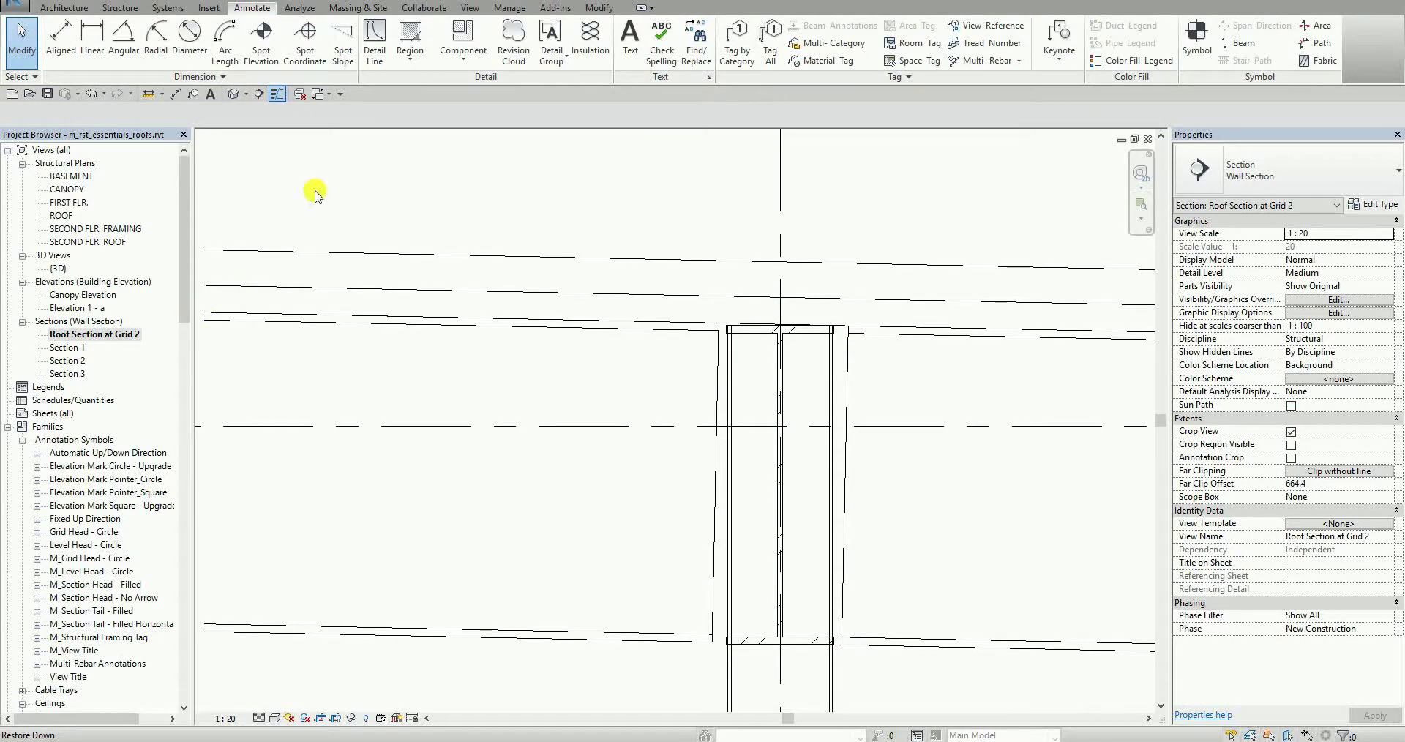
Turn off Thin Lines to display the section with its printed line weights
left_click(276, 97)
left_click(277, 97)
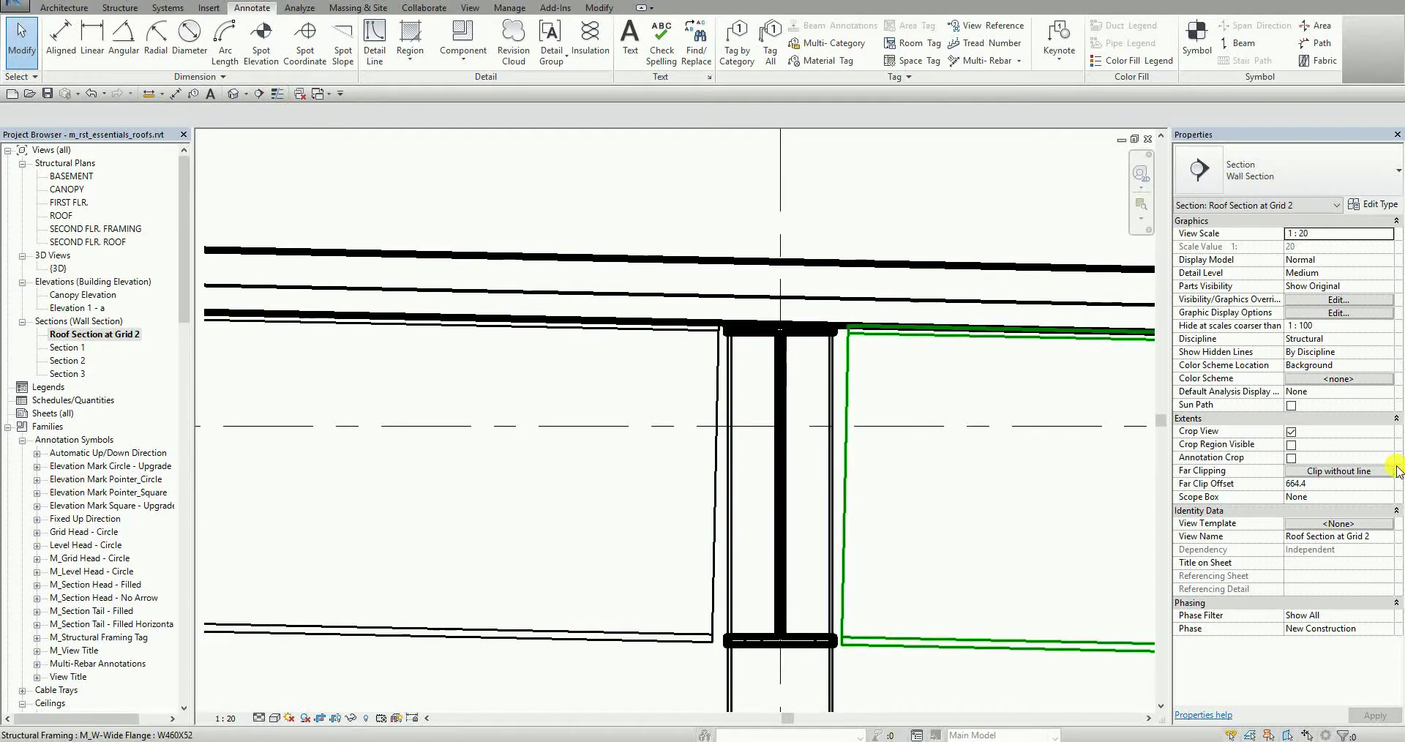
scroll(903, 432, "down", 2)
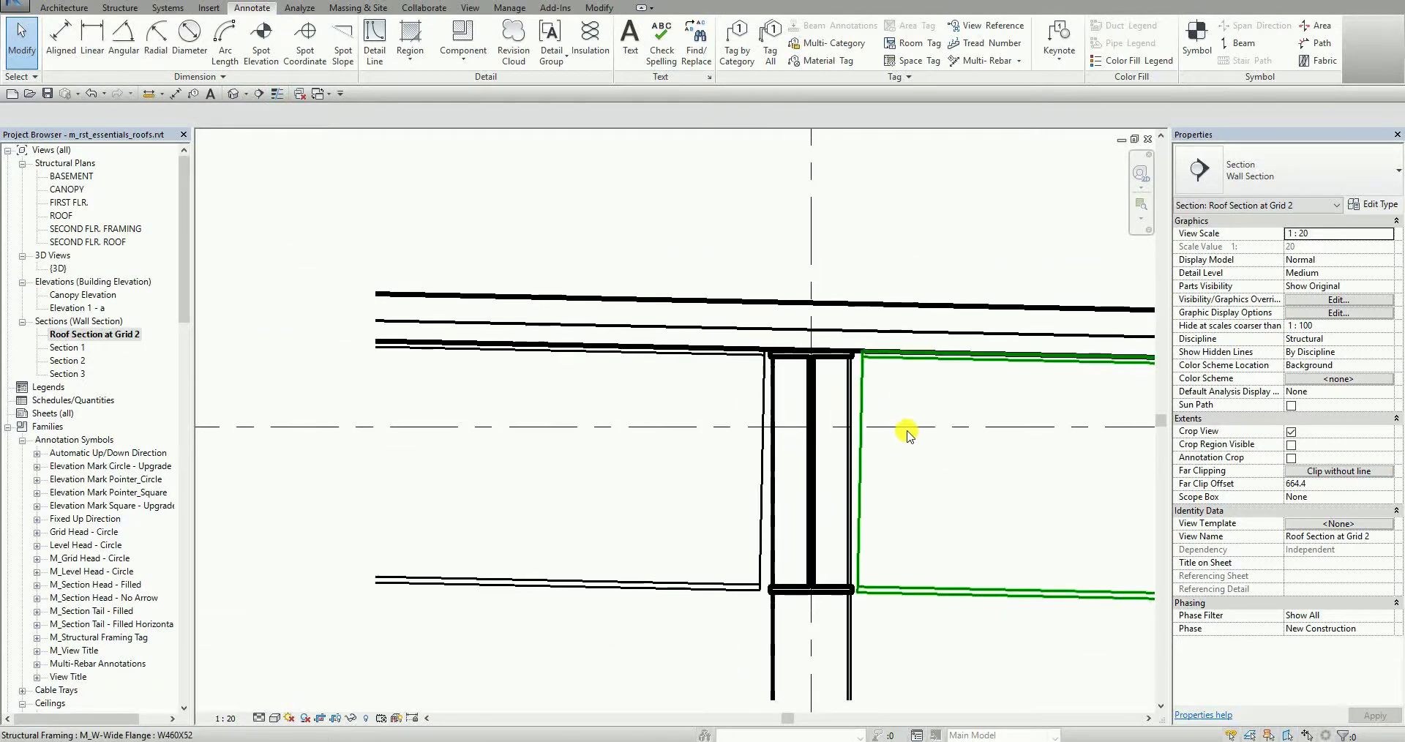
middle_click_drag(903, 433, 784, 439)
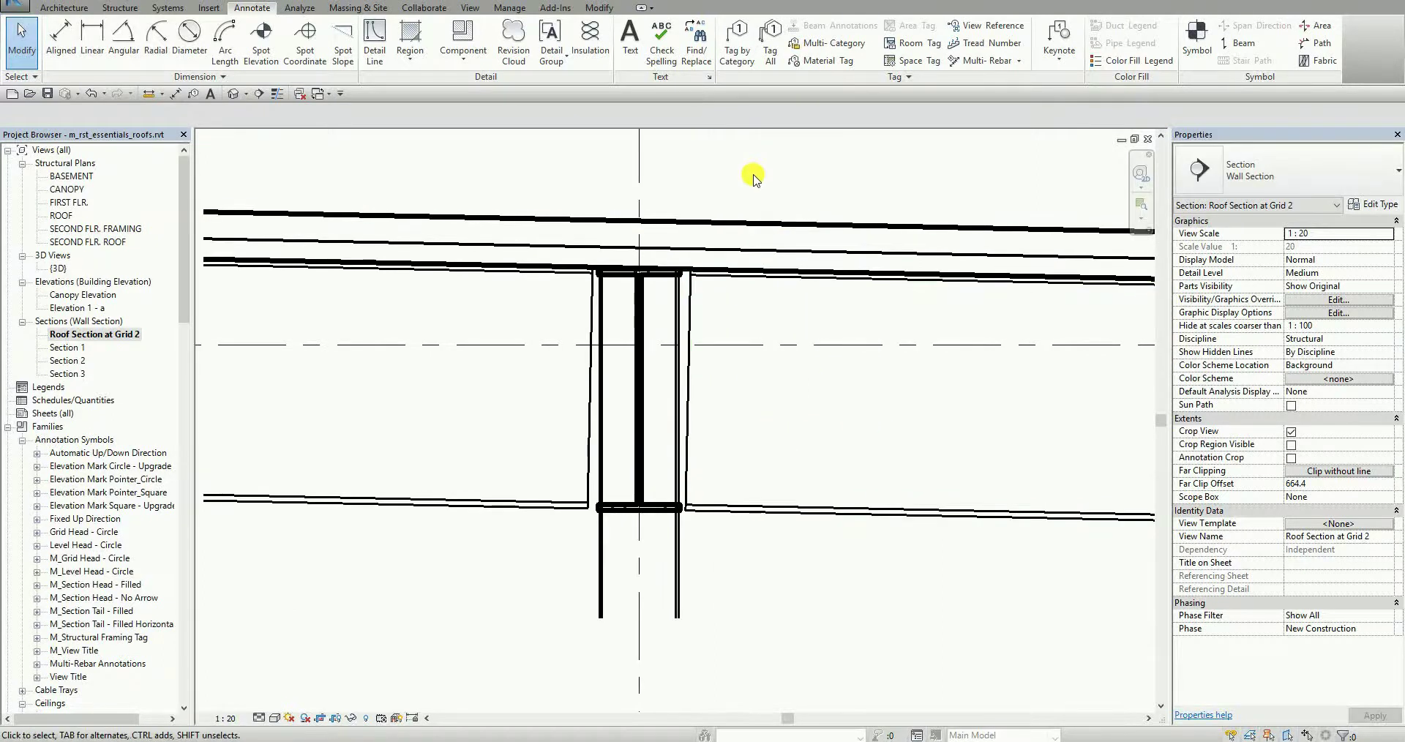
Set the slope of the 50mm Fill over 38mm Metal Deck roof to 2.00°
left_click(758, 224)
left_click(757, 225)
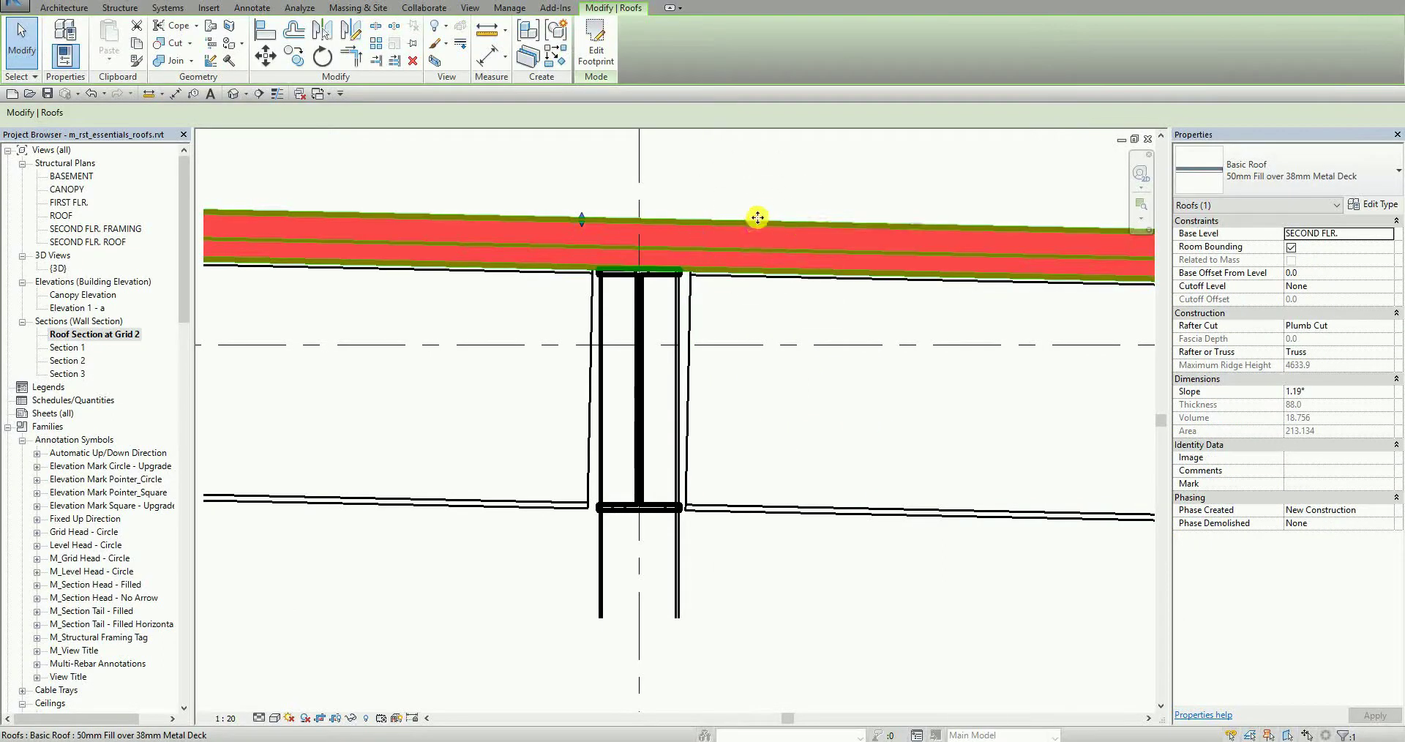
left_click(1315, 392)
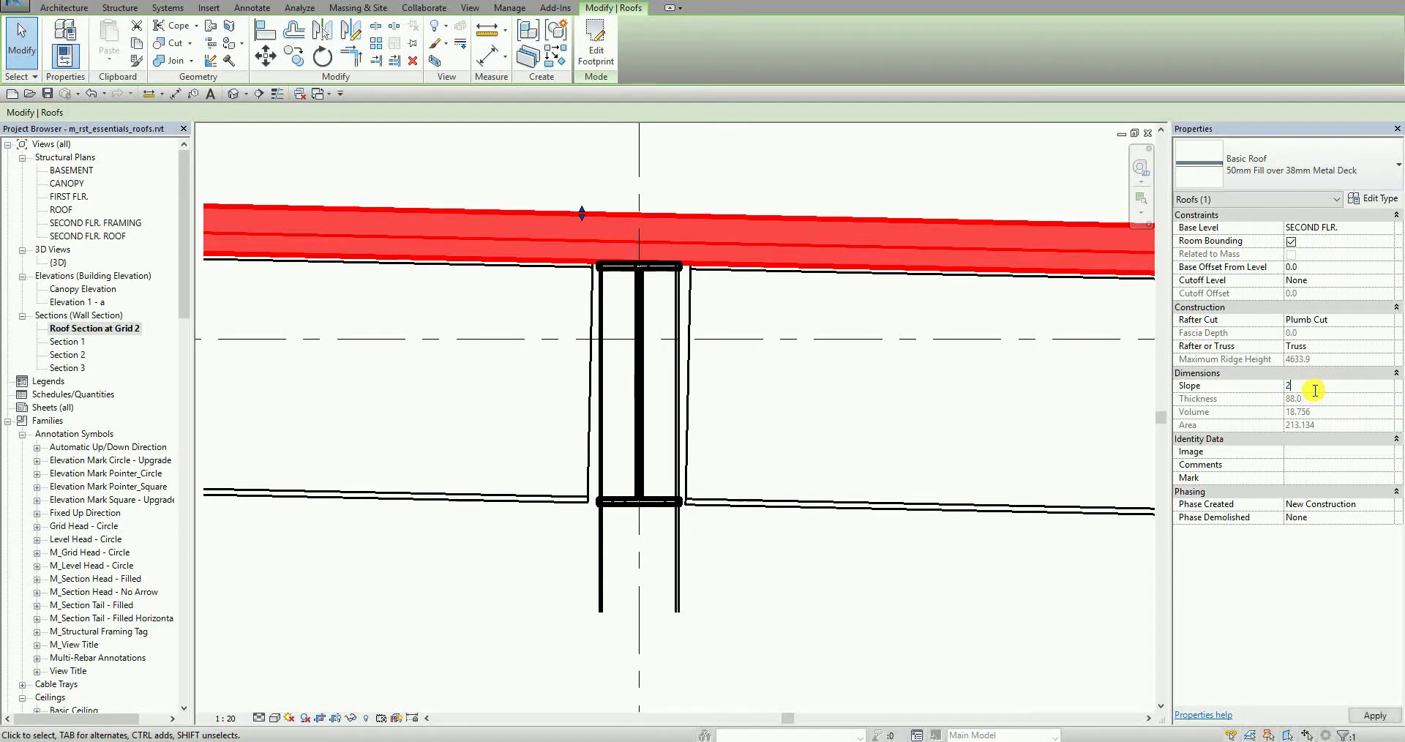
key("Return")
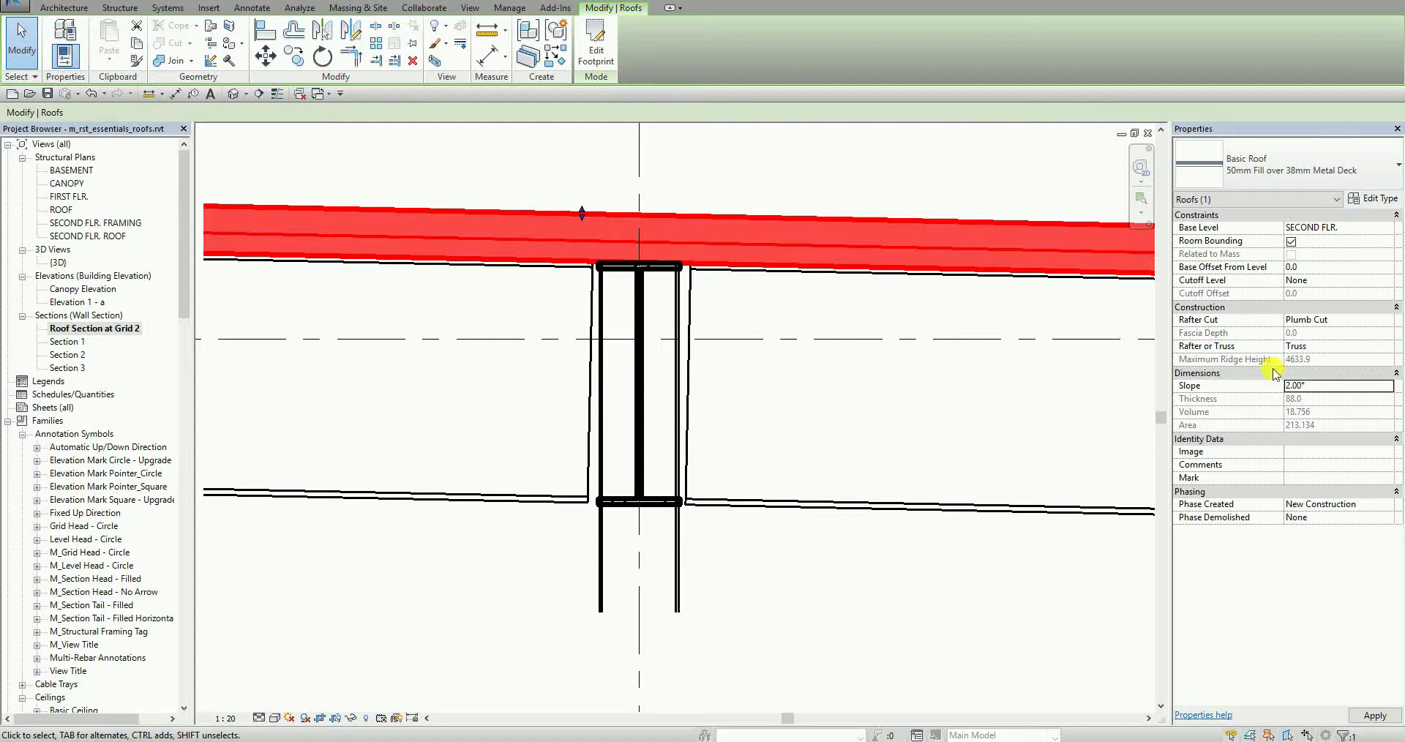
left_click(823, 569)
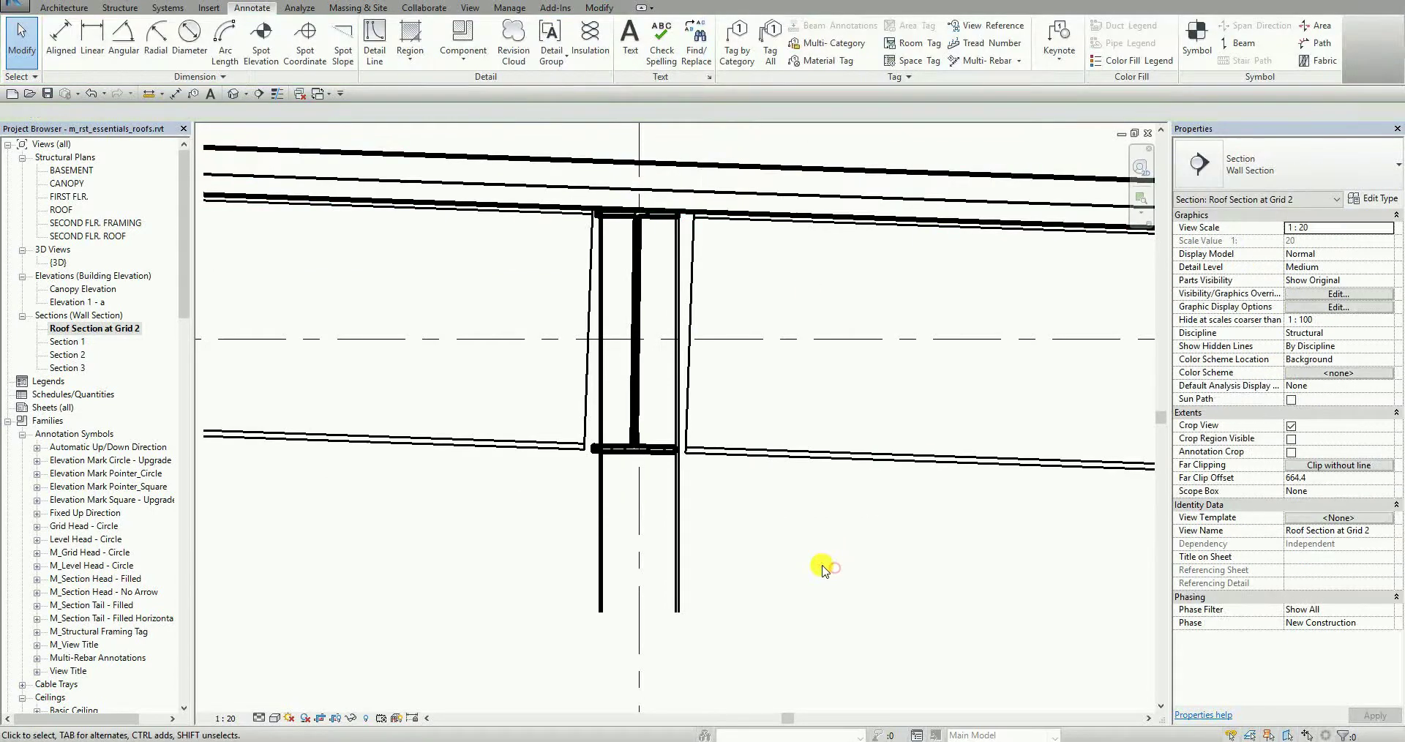
Set the Angle of the girder above the column to 2° to match the roof's slope
scroll(824, 570, "down", 2)
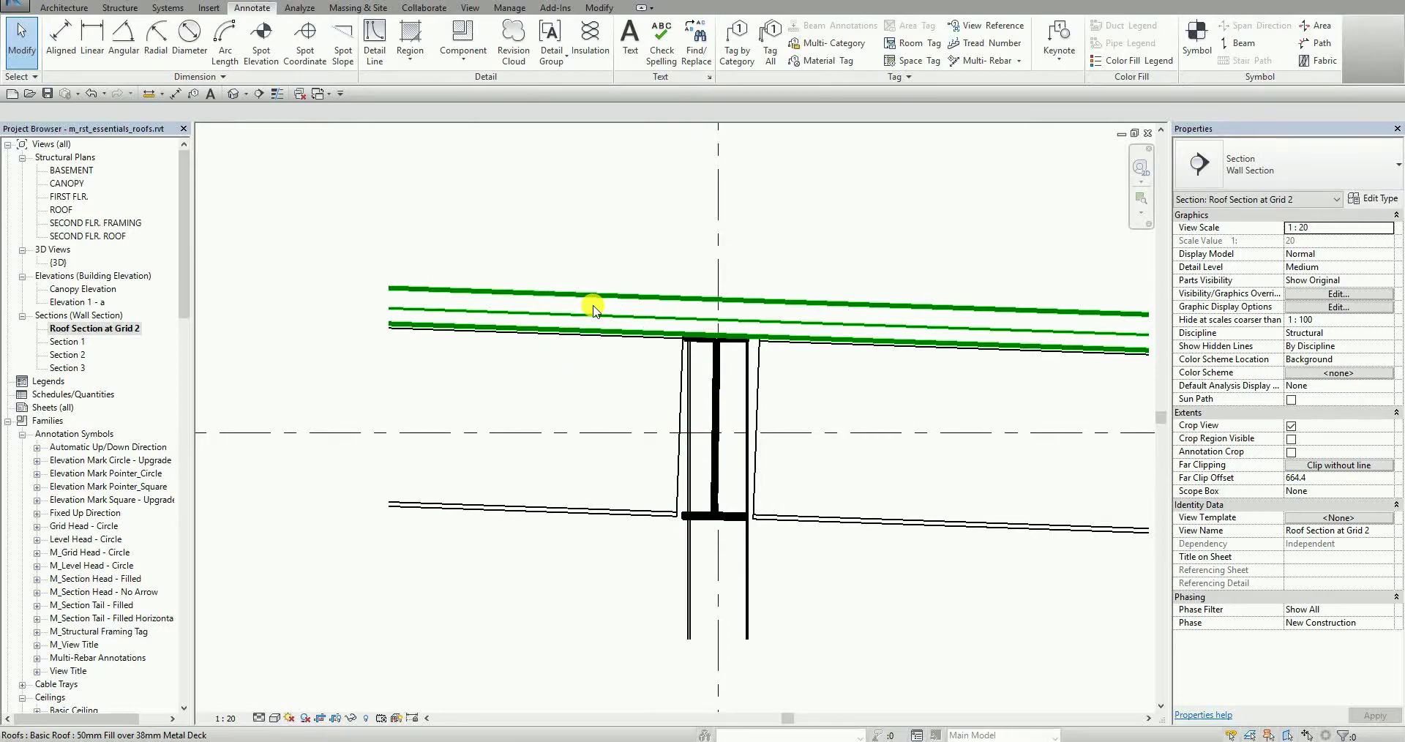
scroll(743, 480, "up", 2)
left_click(710, 364)
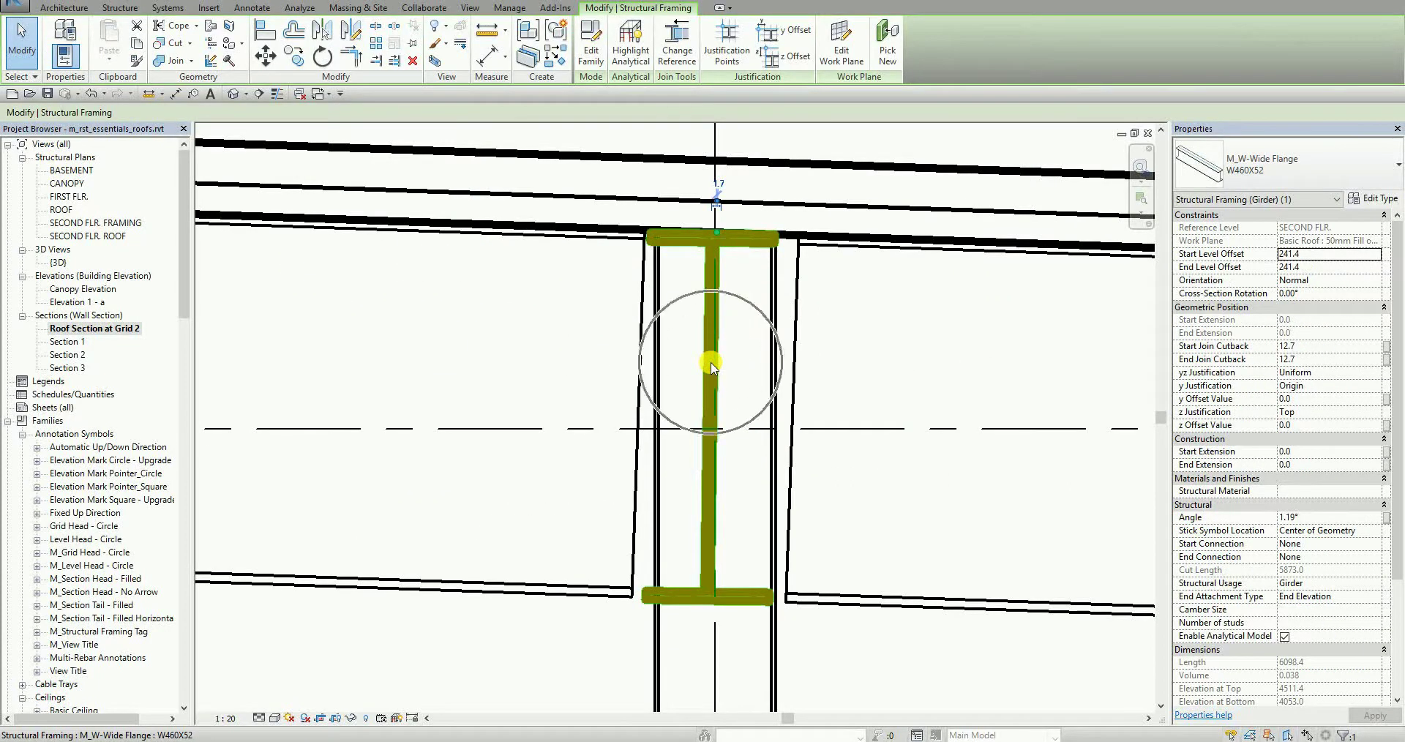
left_click(1303, 518)
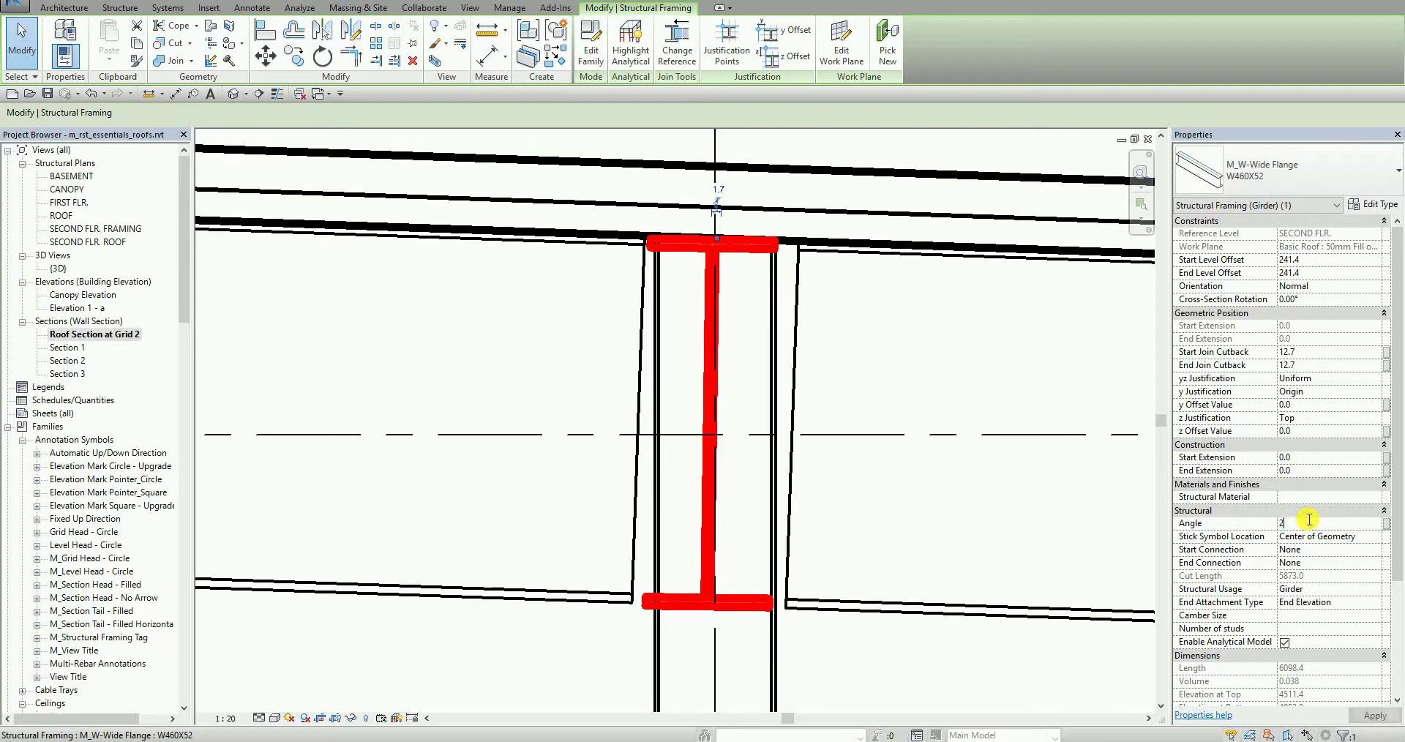
left_click(905, 683)
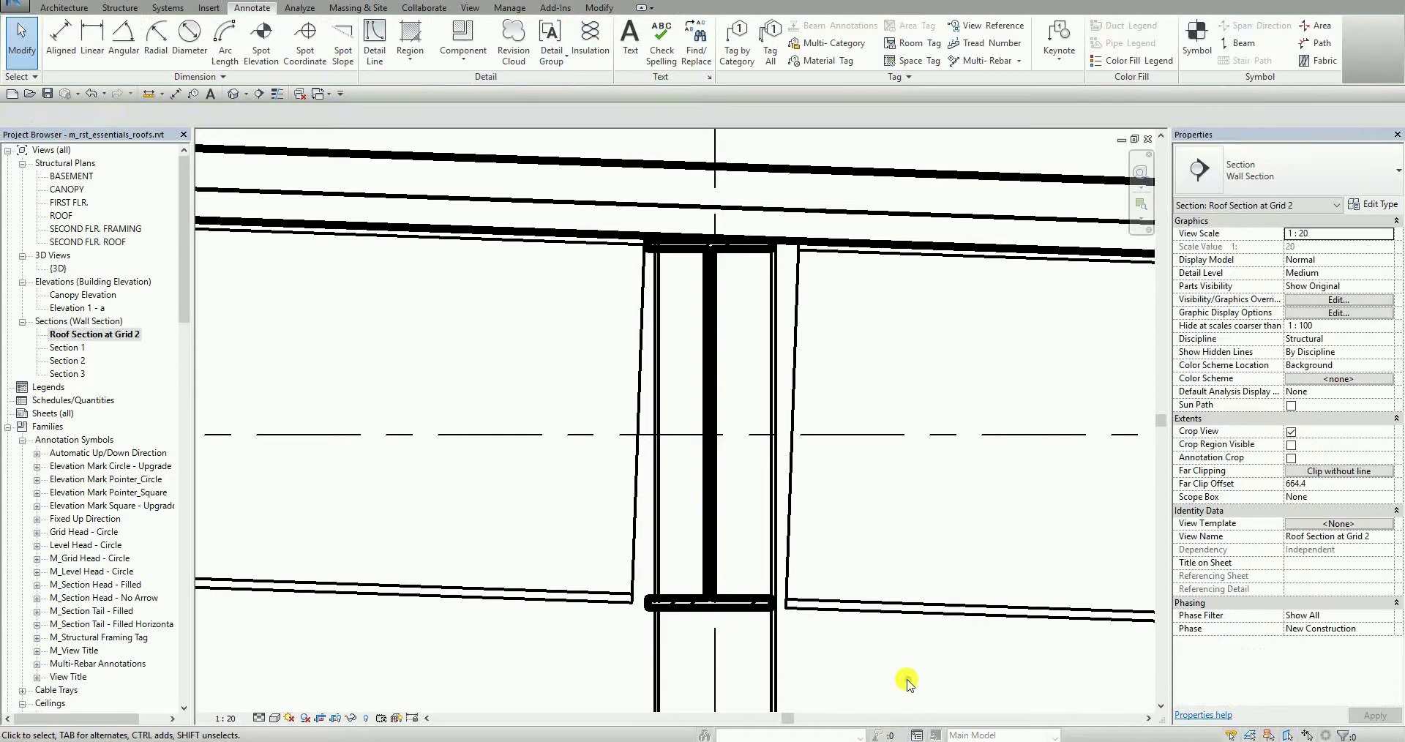
Centre the rotated girder's bottom flange on the column's centreline with a constrained move in Thin Lines display, then restore printed line weights
scroll(713, 652, "up", 3)
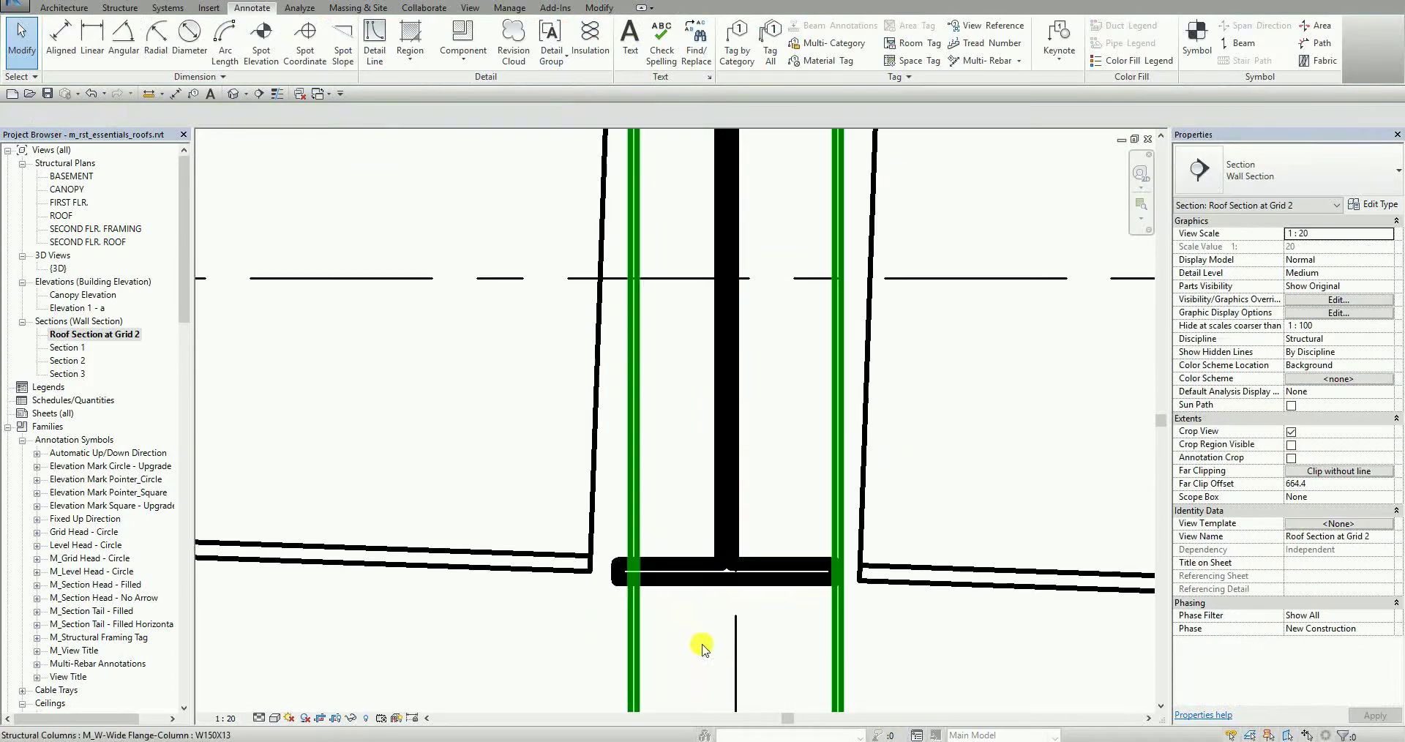
left_click(277, 93)
scroll(676, 540, "up", 2)
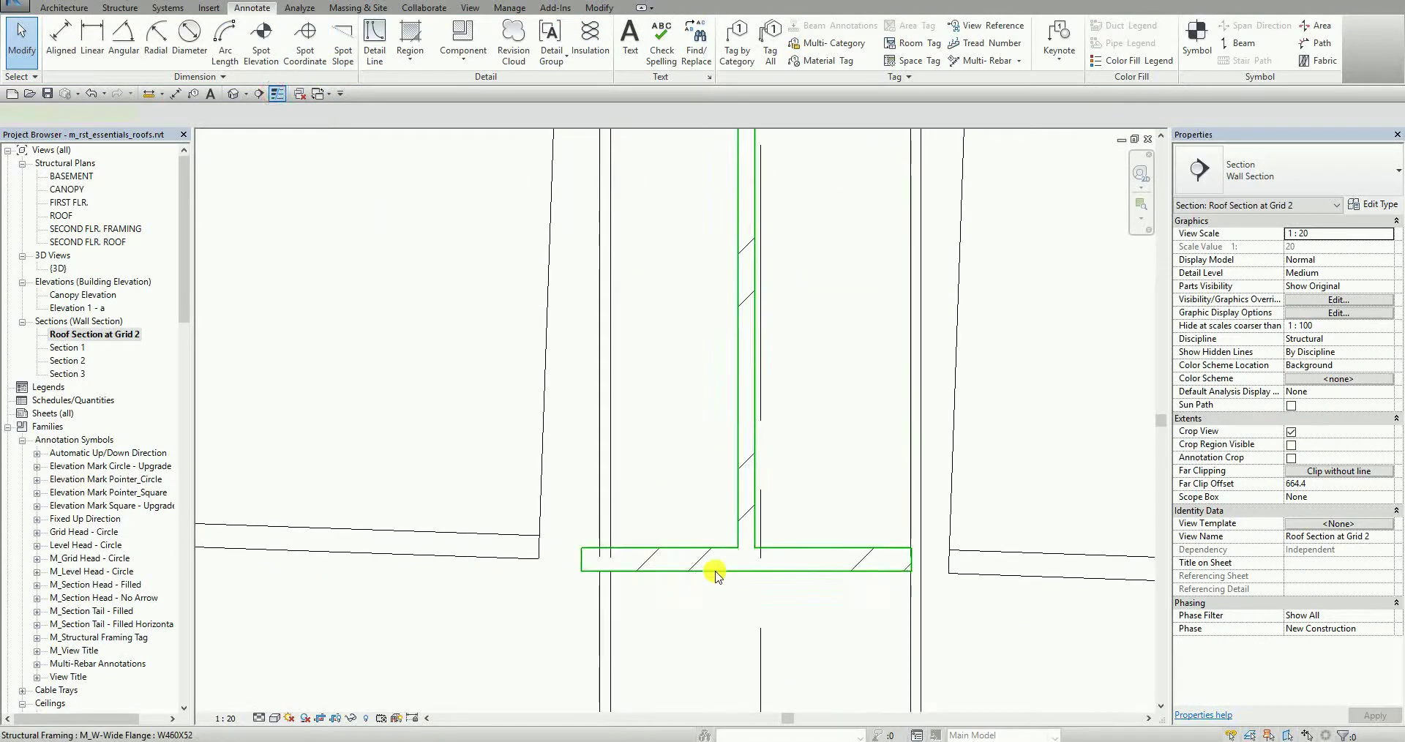
left_click(718, 573)
left_click(265, 58)
scroll(757, 586, "up", 2)
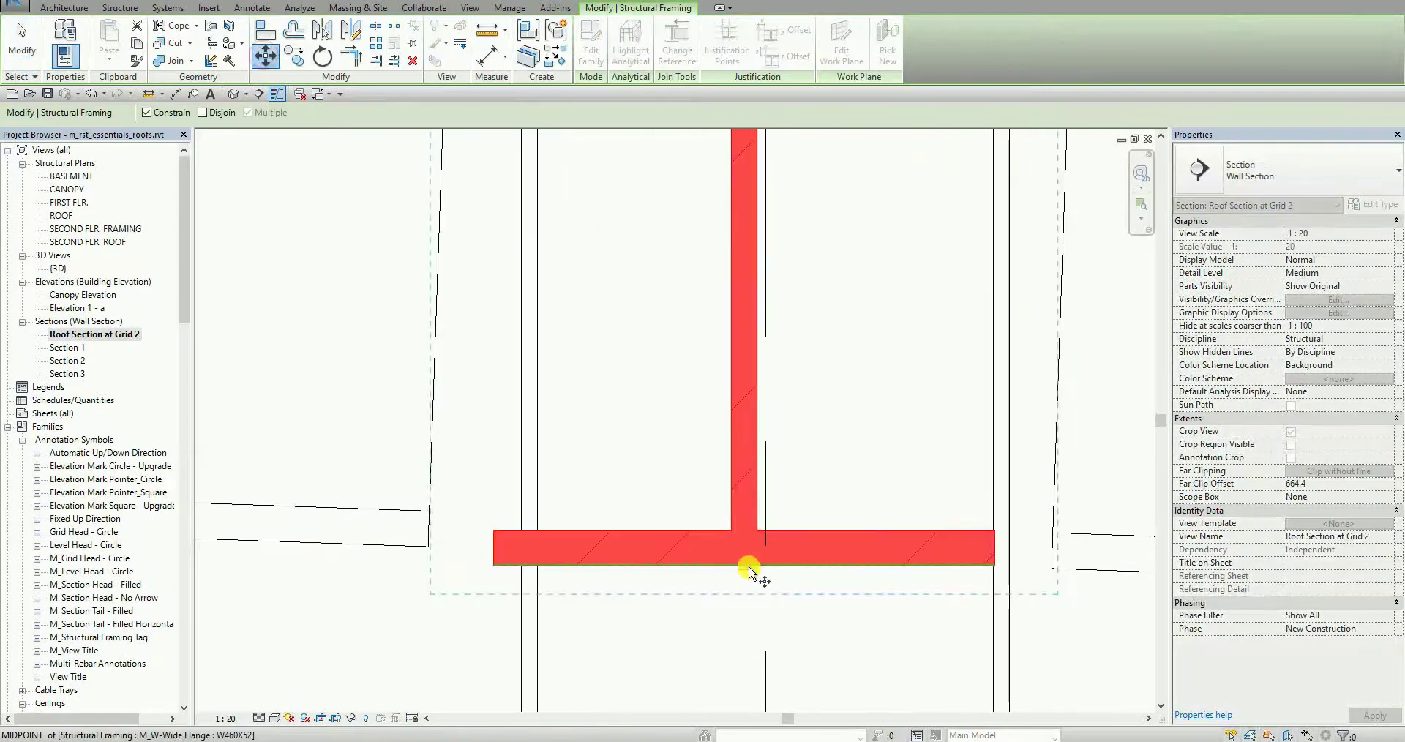
left_click(746, 567)
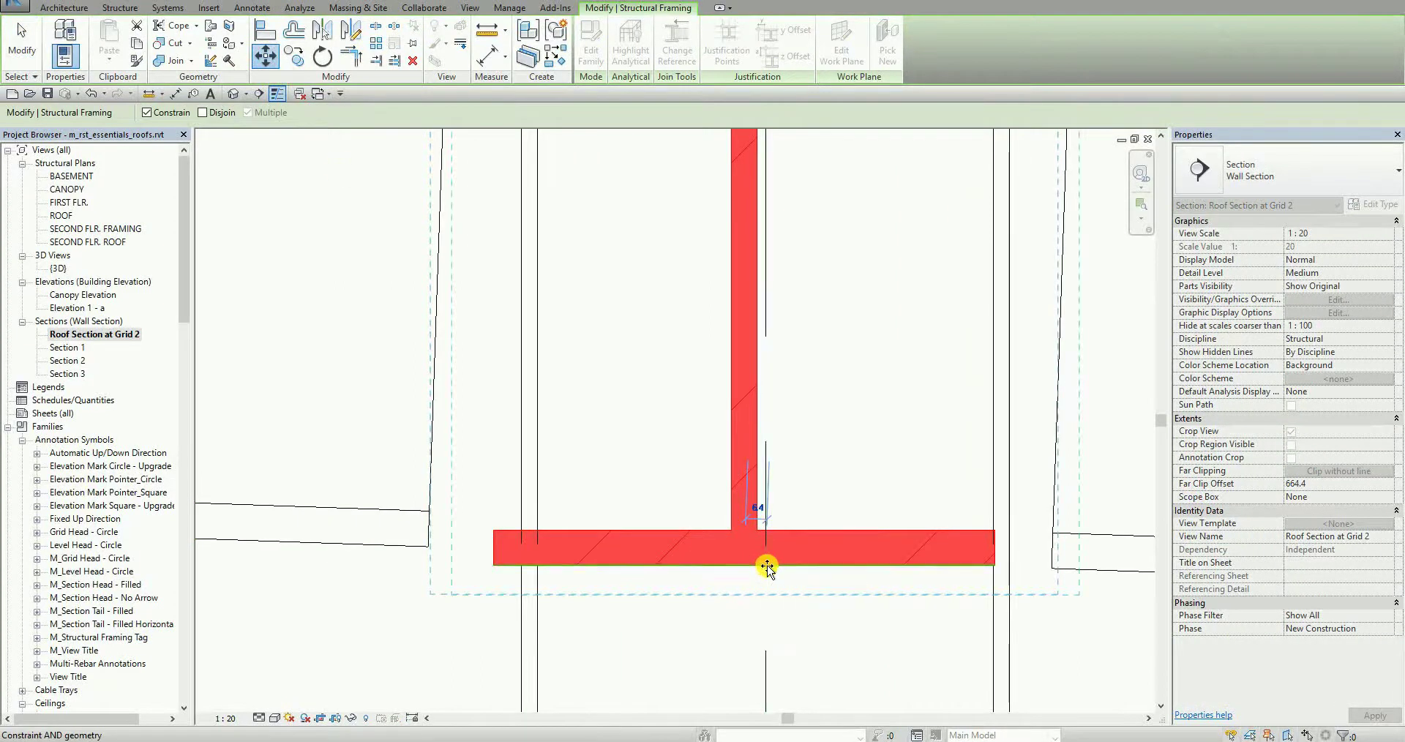
left_click(771, 569)
scroll(791, 539, "down", 5)
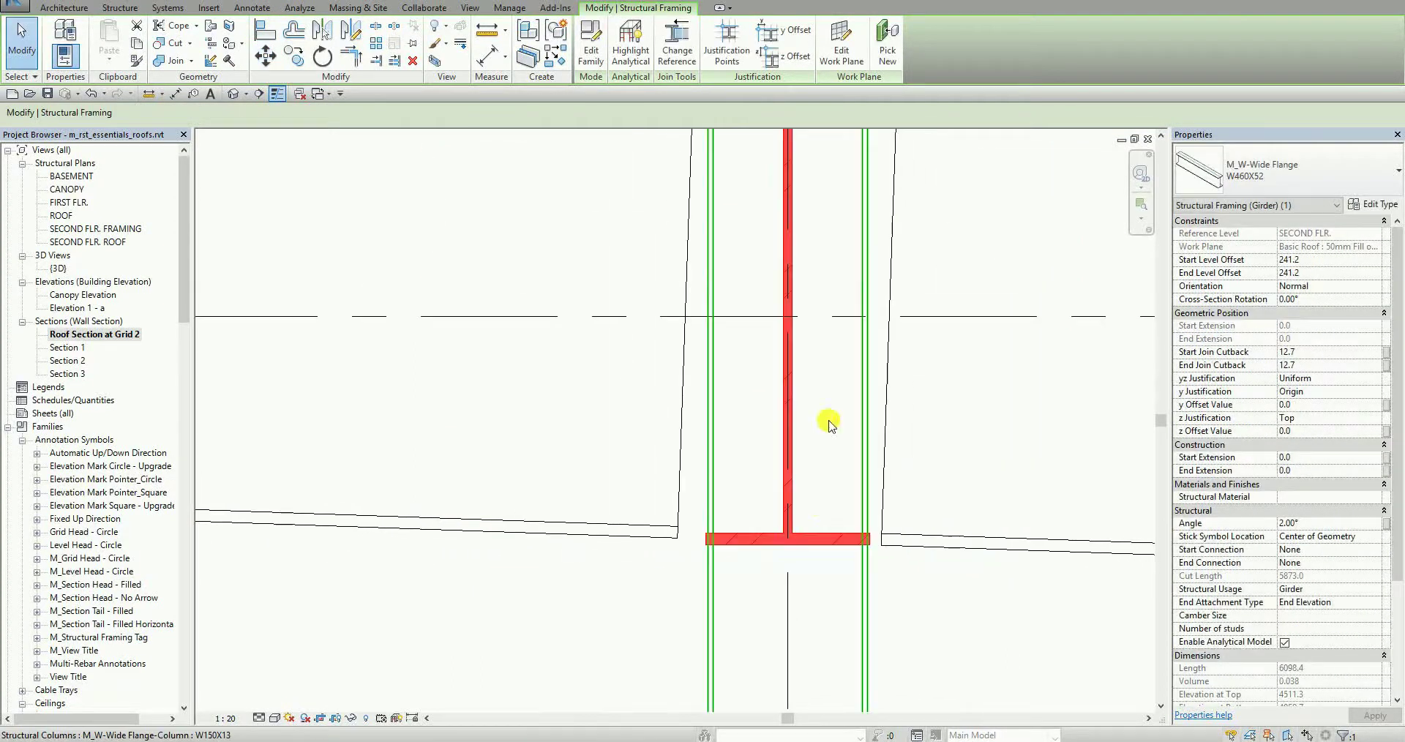
key("Escape")
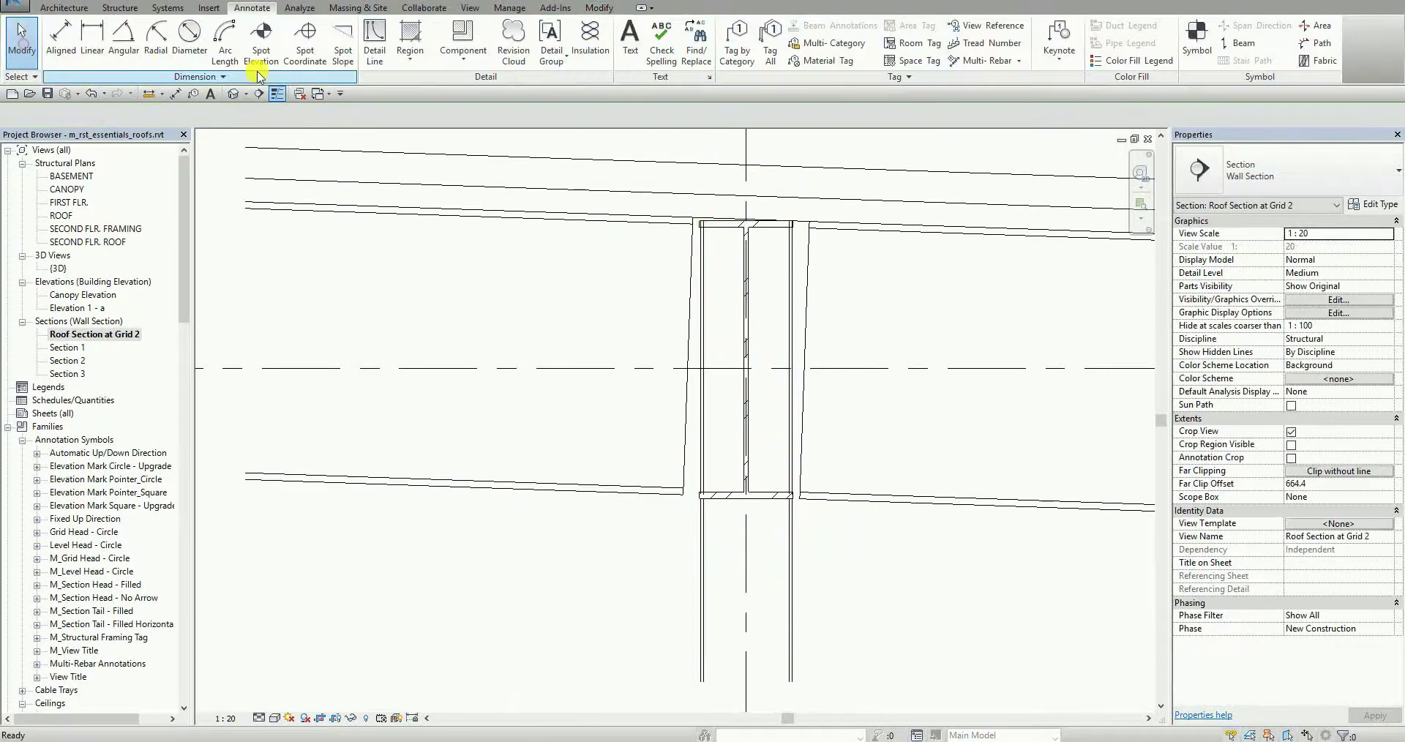
left_click(277, 95)
scroll(835, 424, "down", 3)
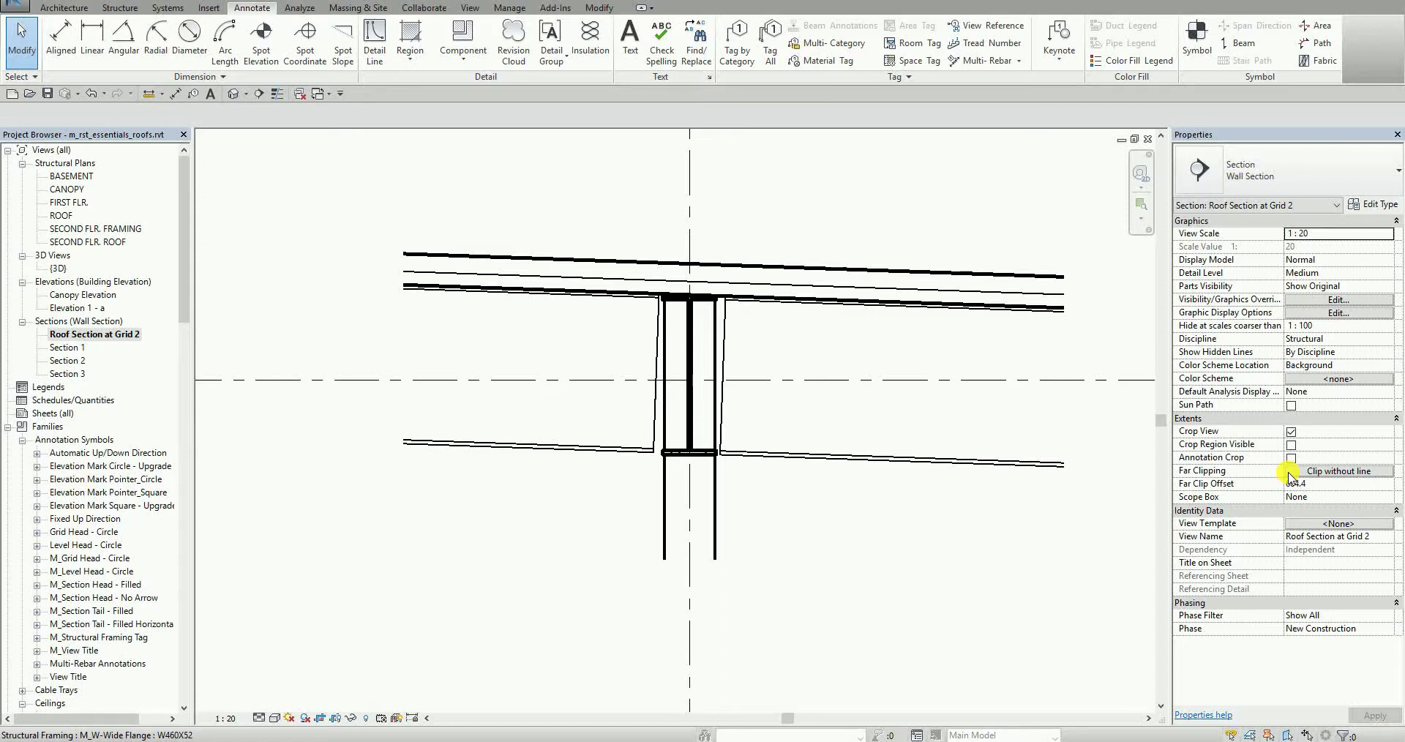
Open the FIRST FLR. structural plan and check the name of the grid line through the canopy's front columns
left_click(71, 229)
double_click(76, 198)
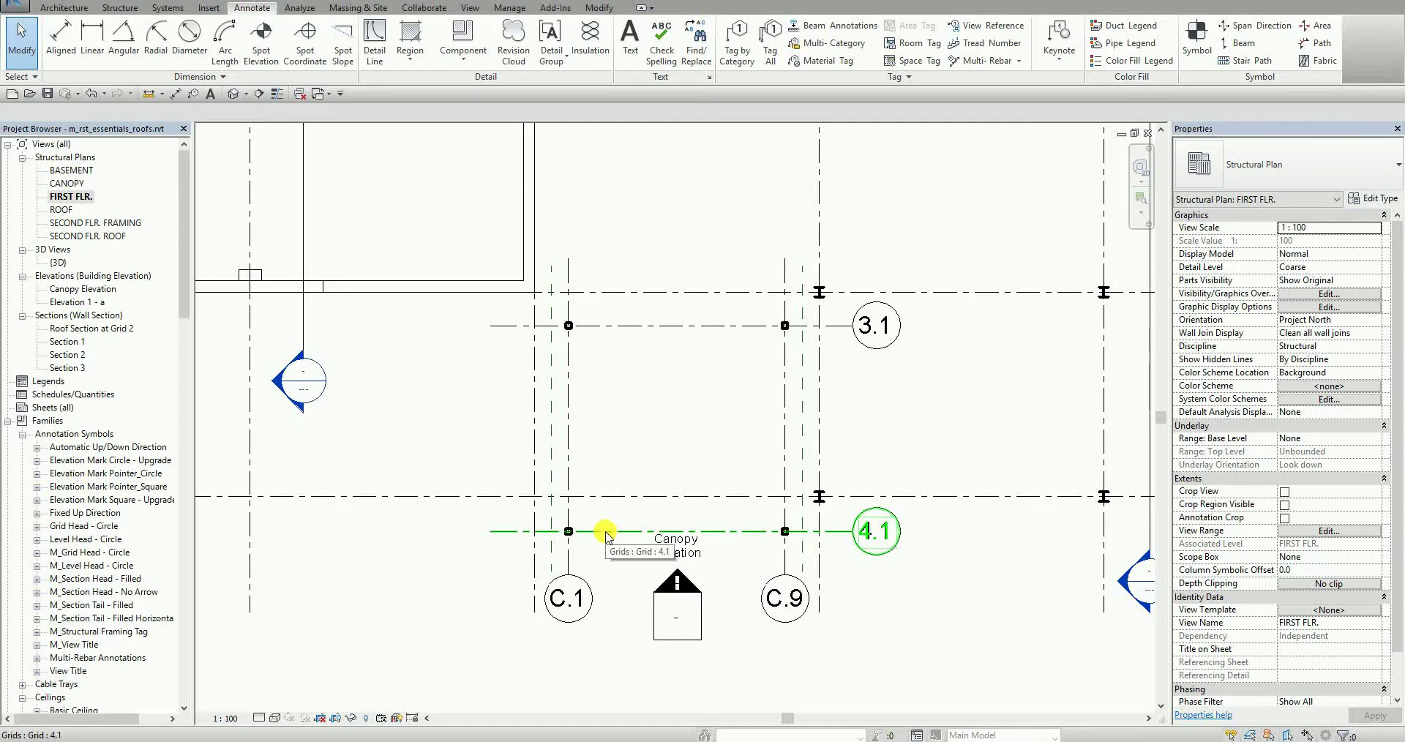
key("ctrl")
key("ctrl")
left_click(606, 533)
key("ctrl")
key("ctrl")
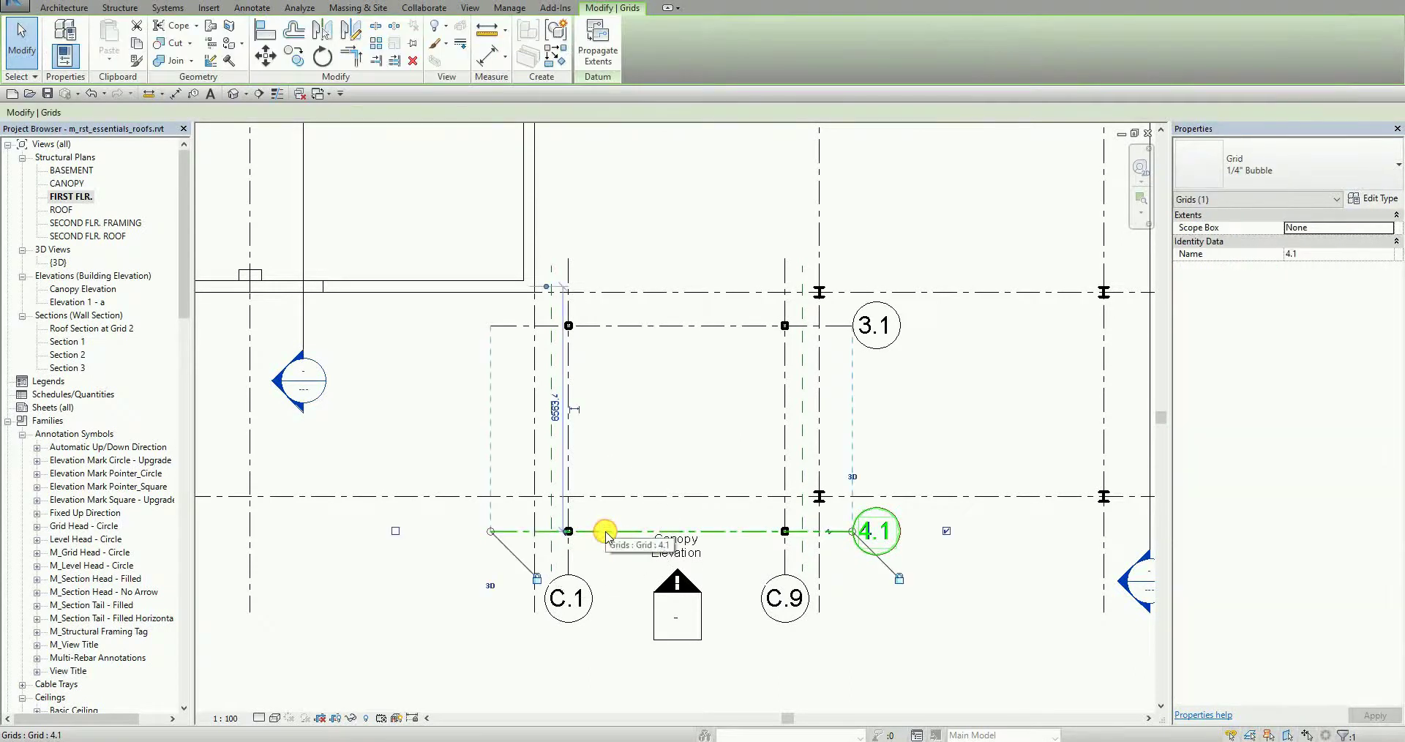
key("ctrl")
key("ctrl")
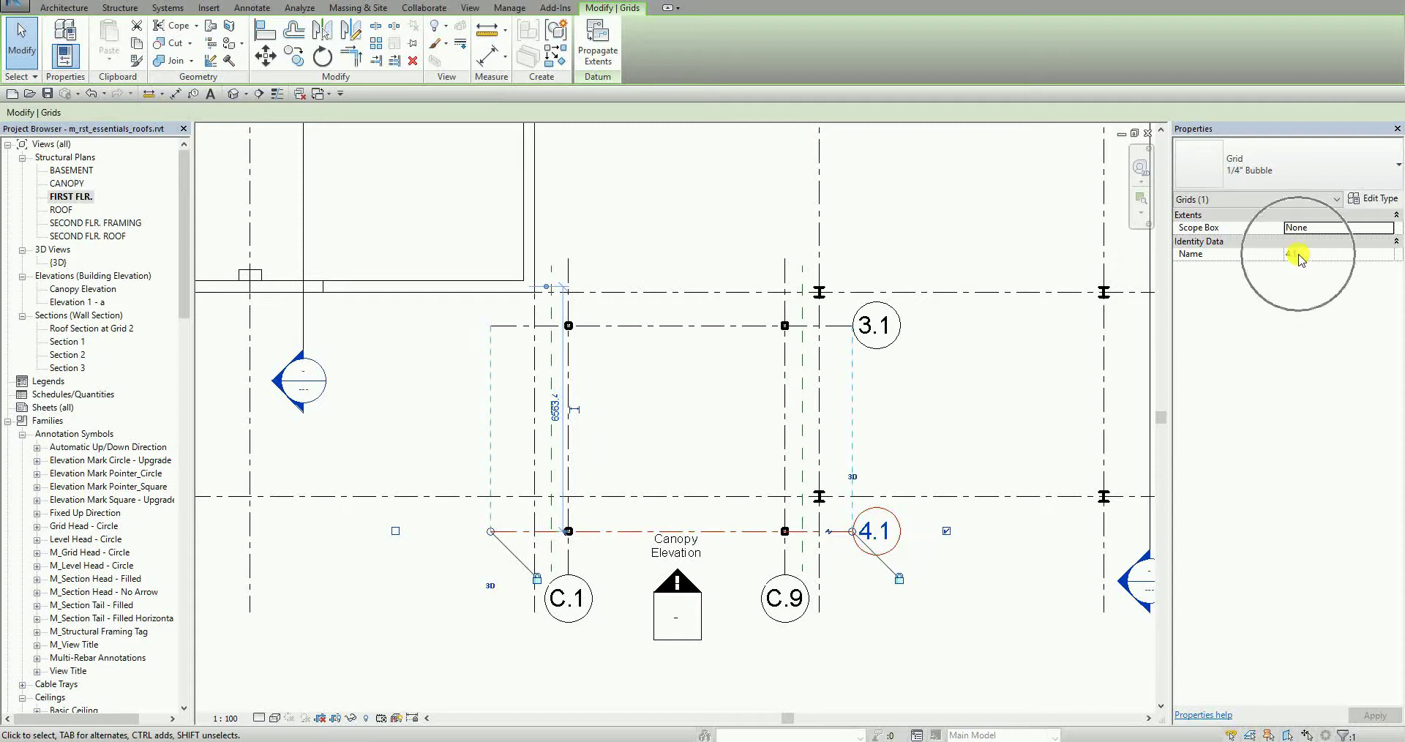
left_click(1300, 254)
key("ctrl")
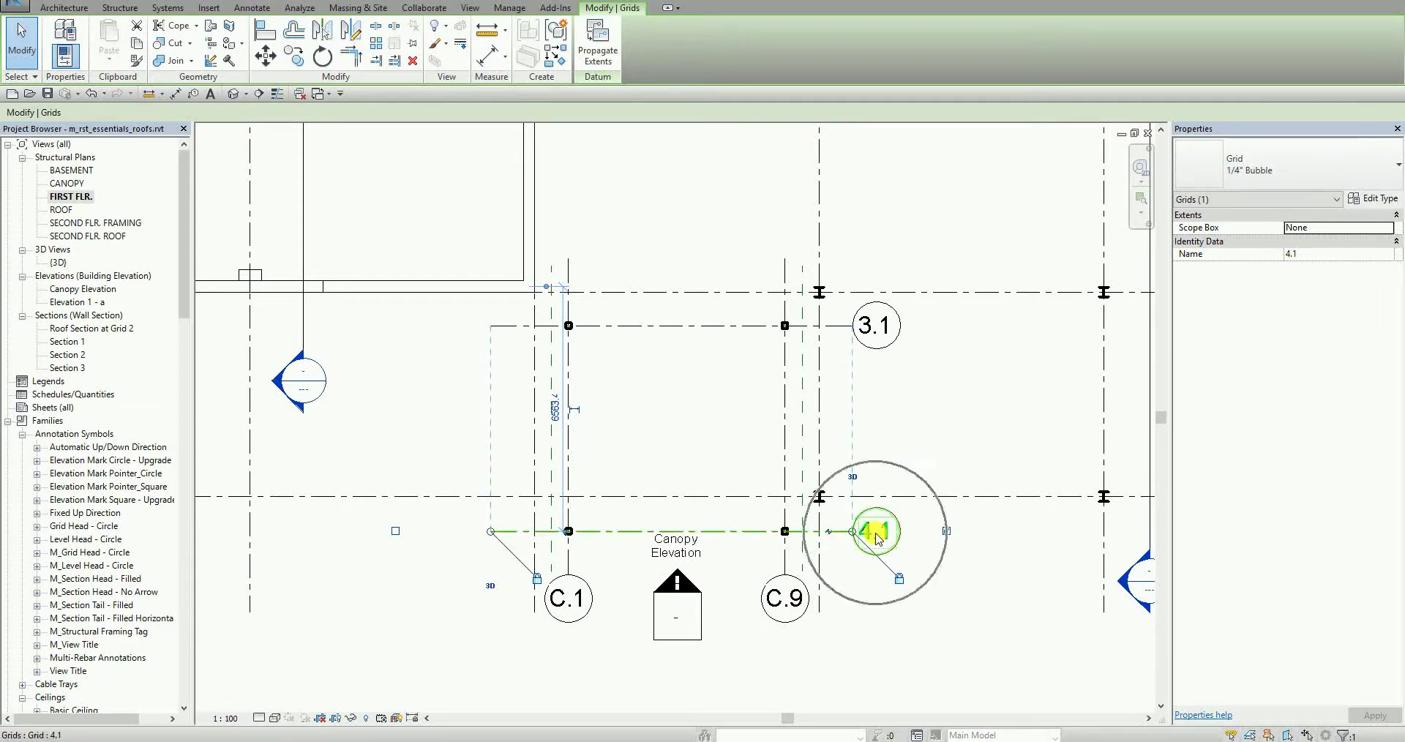
key("ctrl")
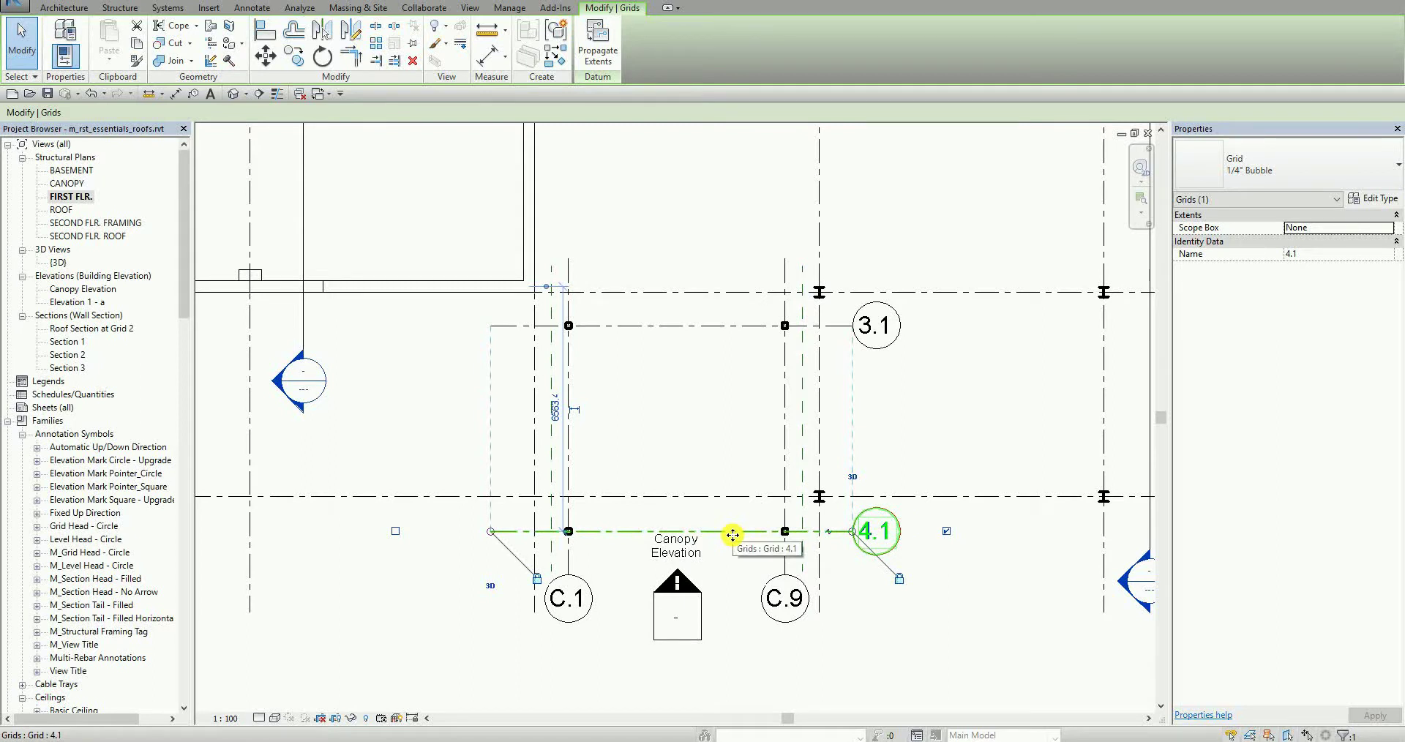
left_click(972, 625)
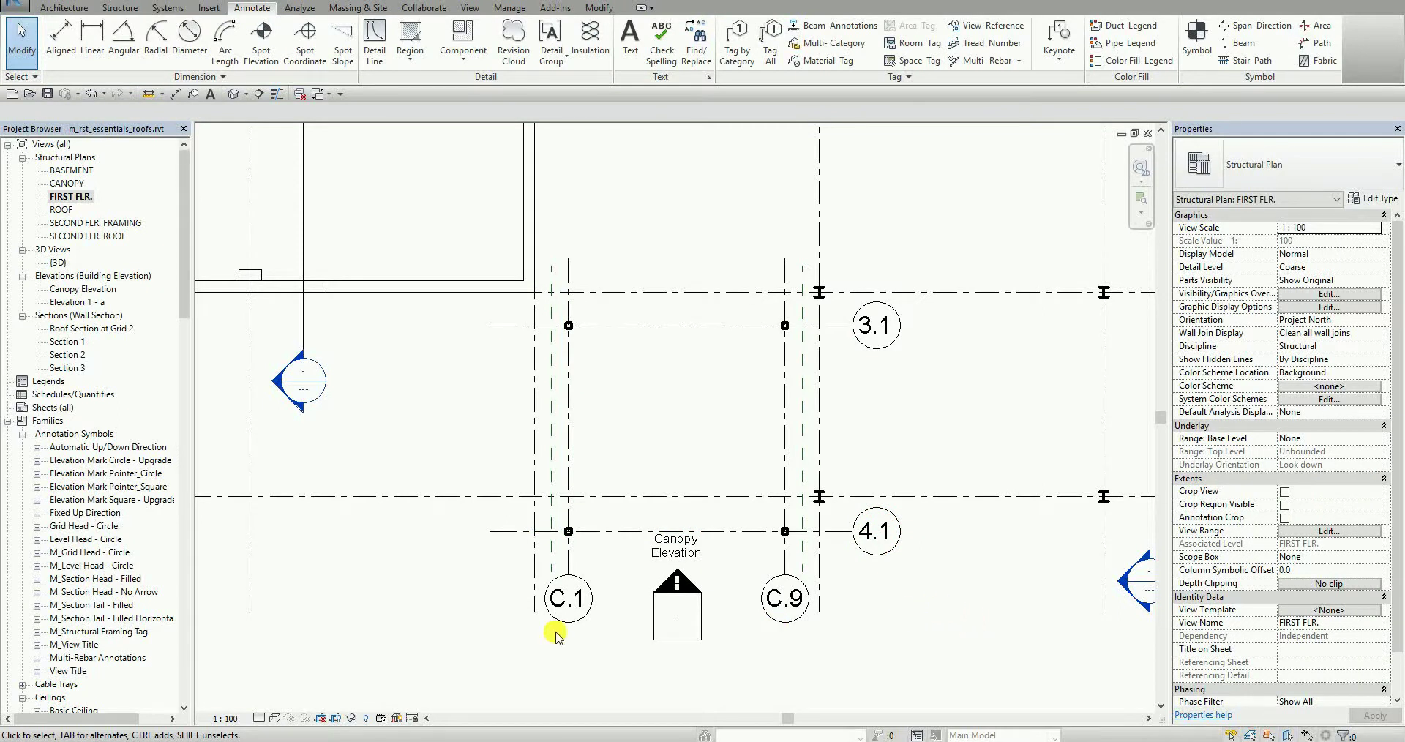
Start a Roof by Extrusion in the Canopy Elevation, using the named work plane Grid : 4.1
left_click(82, 290)
double_click(82, 290)
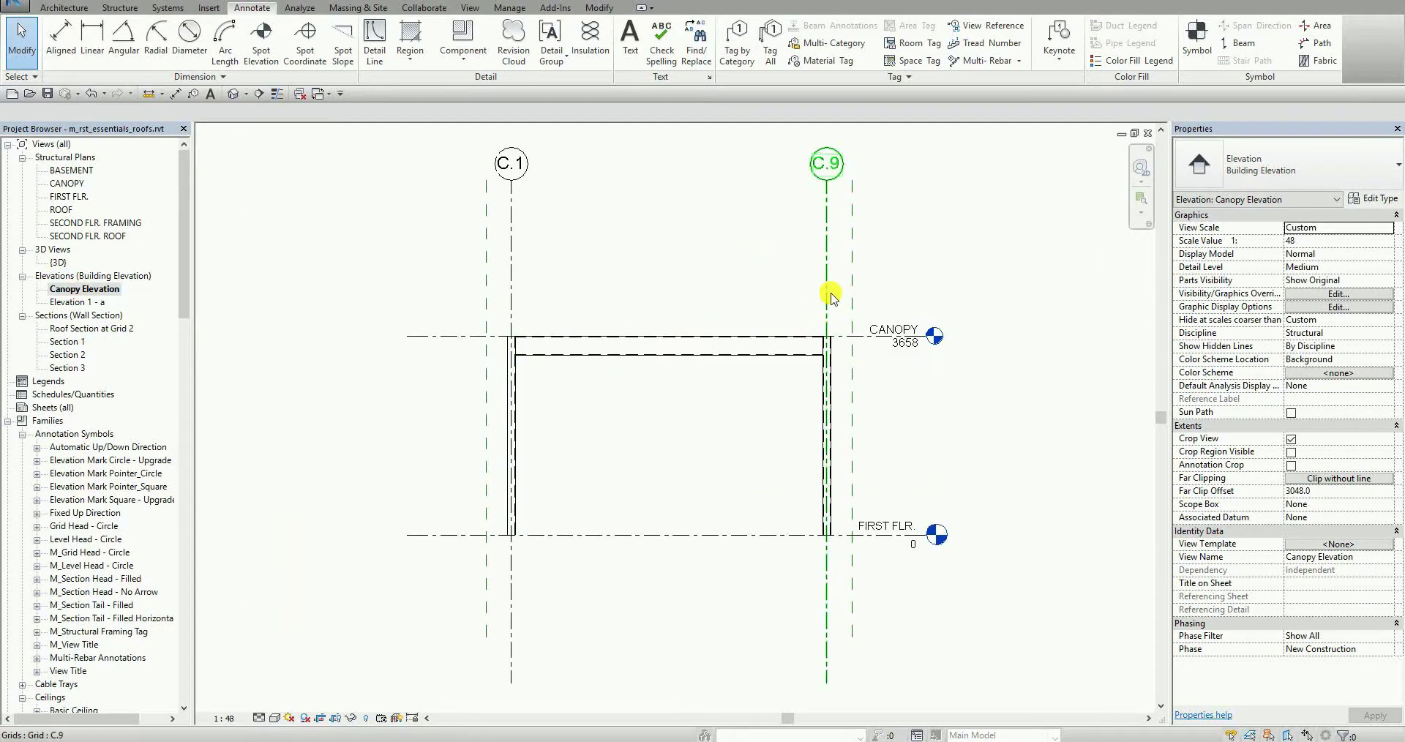
left_click(71, 9)
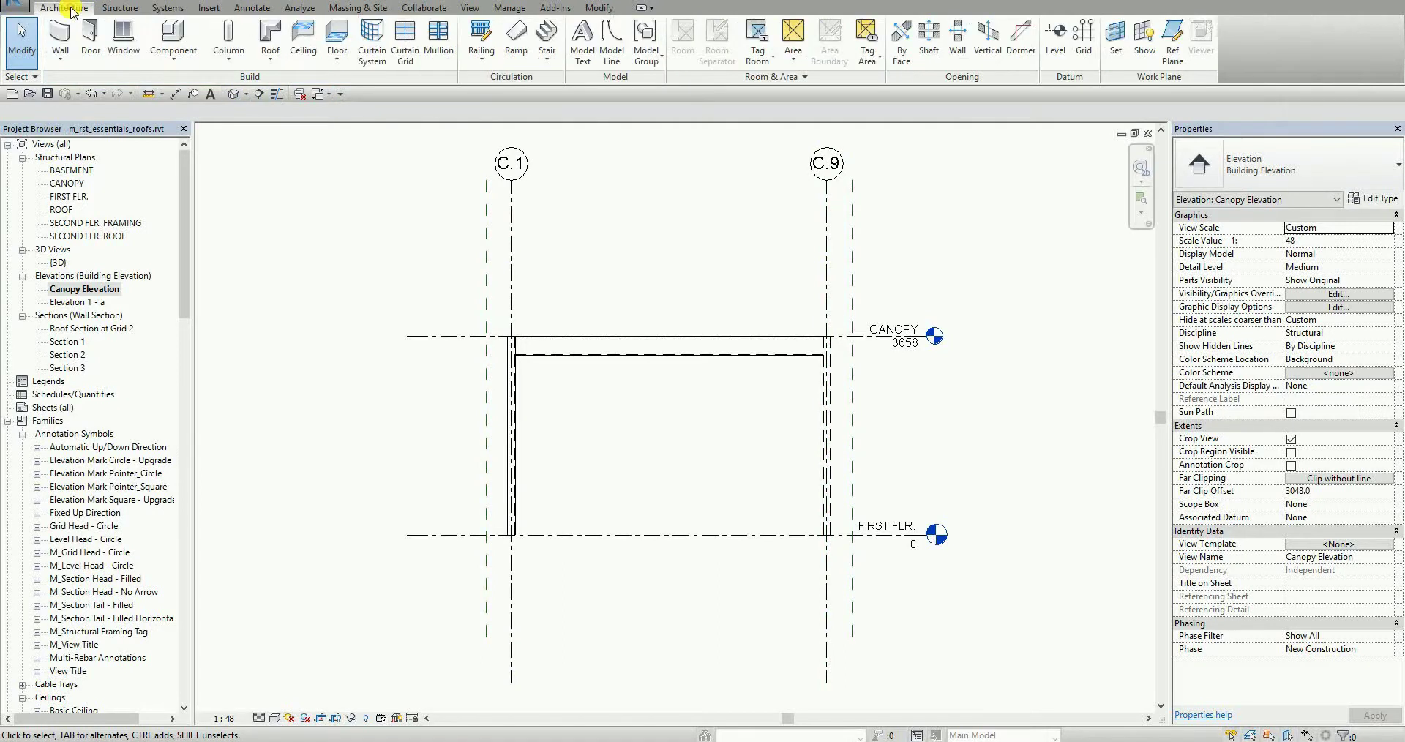
left_click(272, 60)
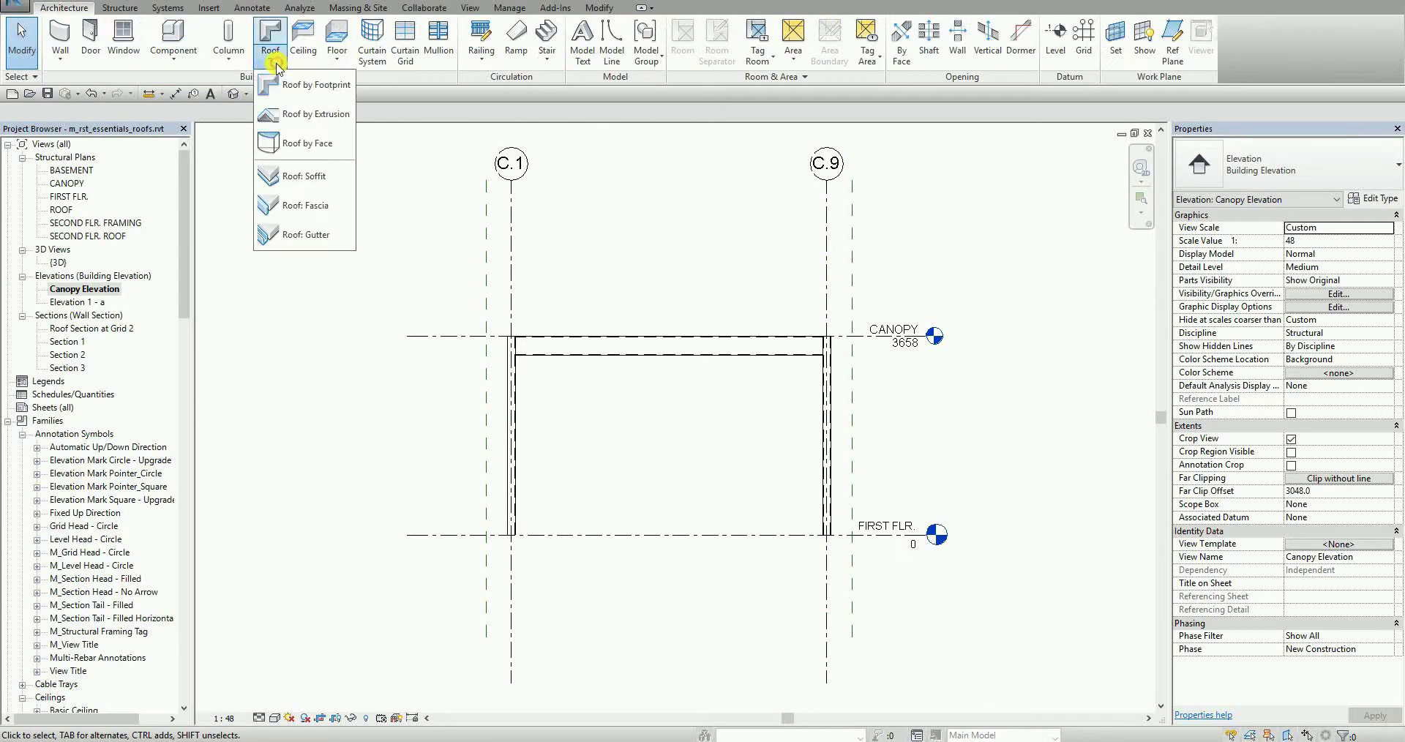
left_click(306, 117)
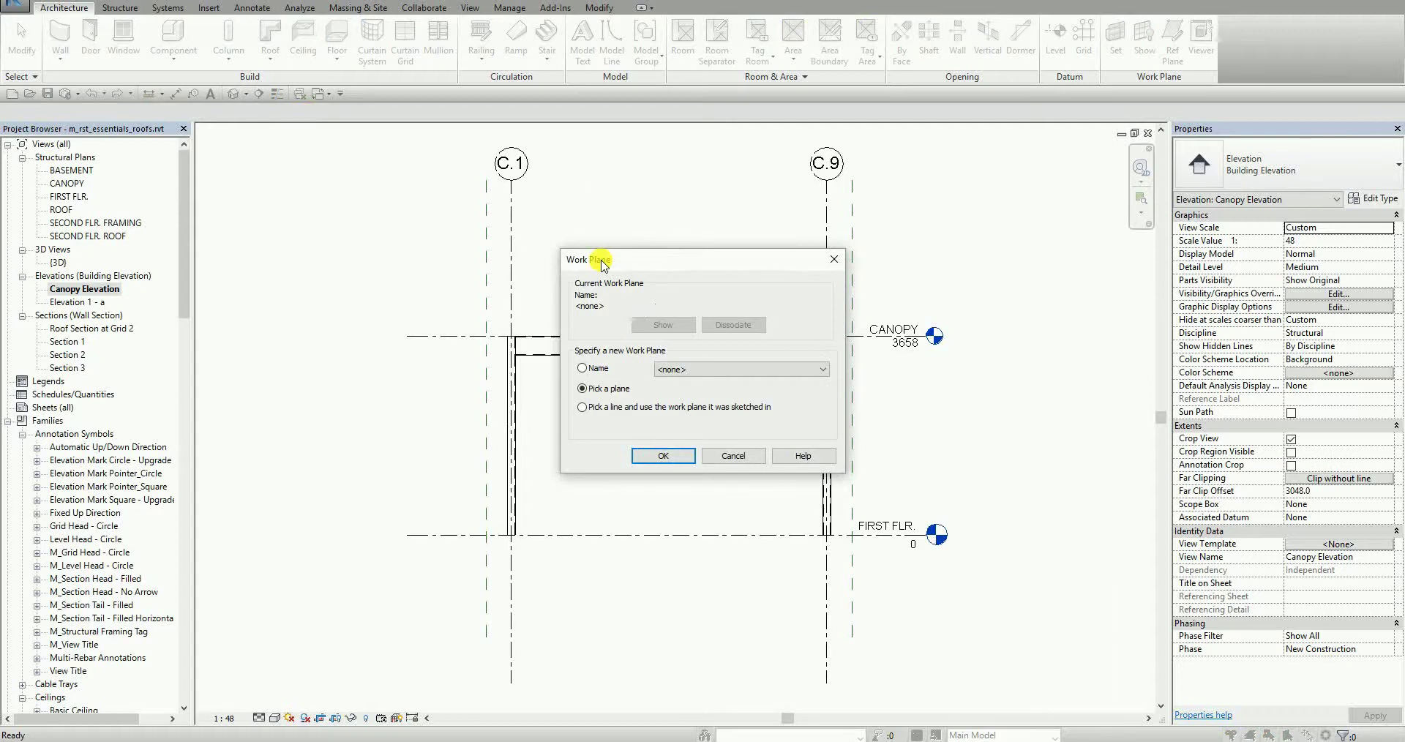
left_click(607, 396)
left_click(582, 369)
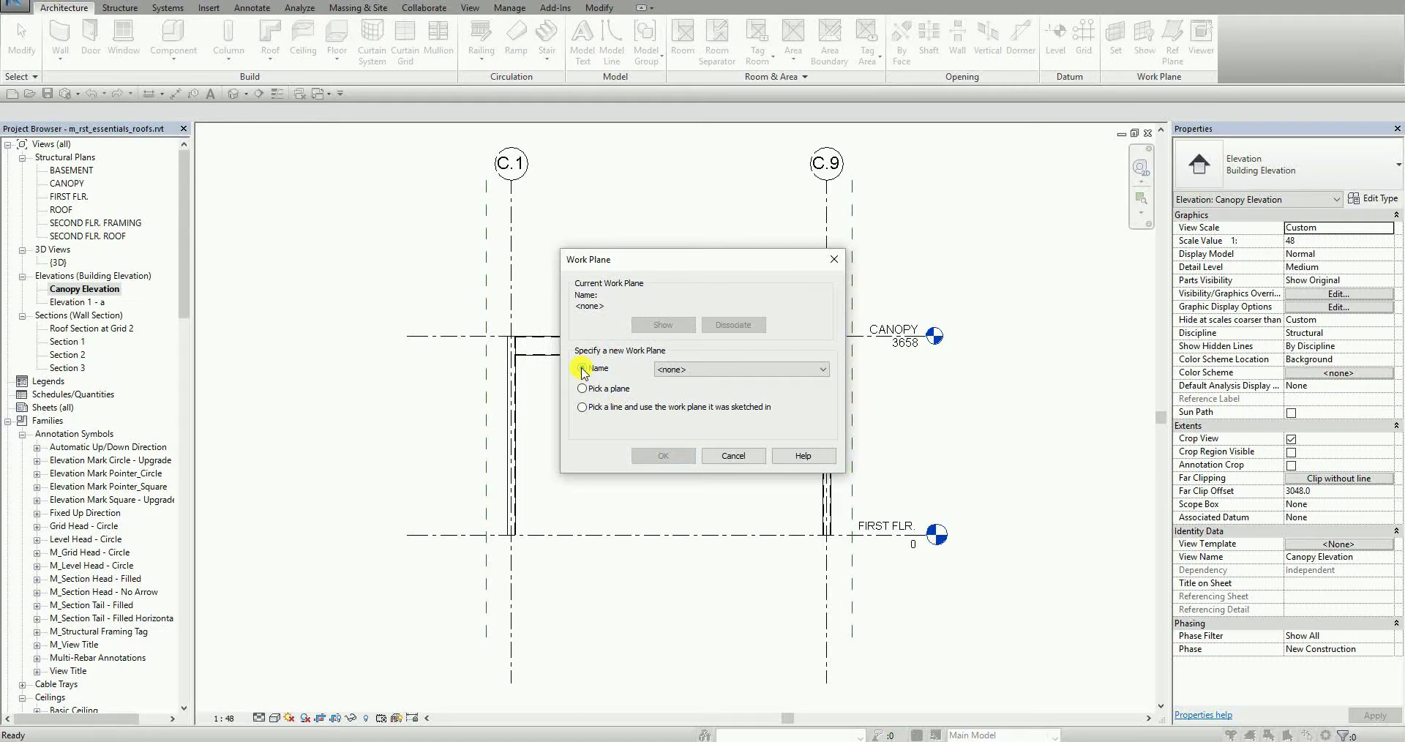
left_click(731, 369)
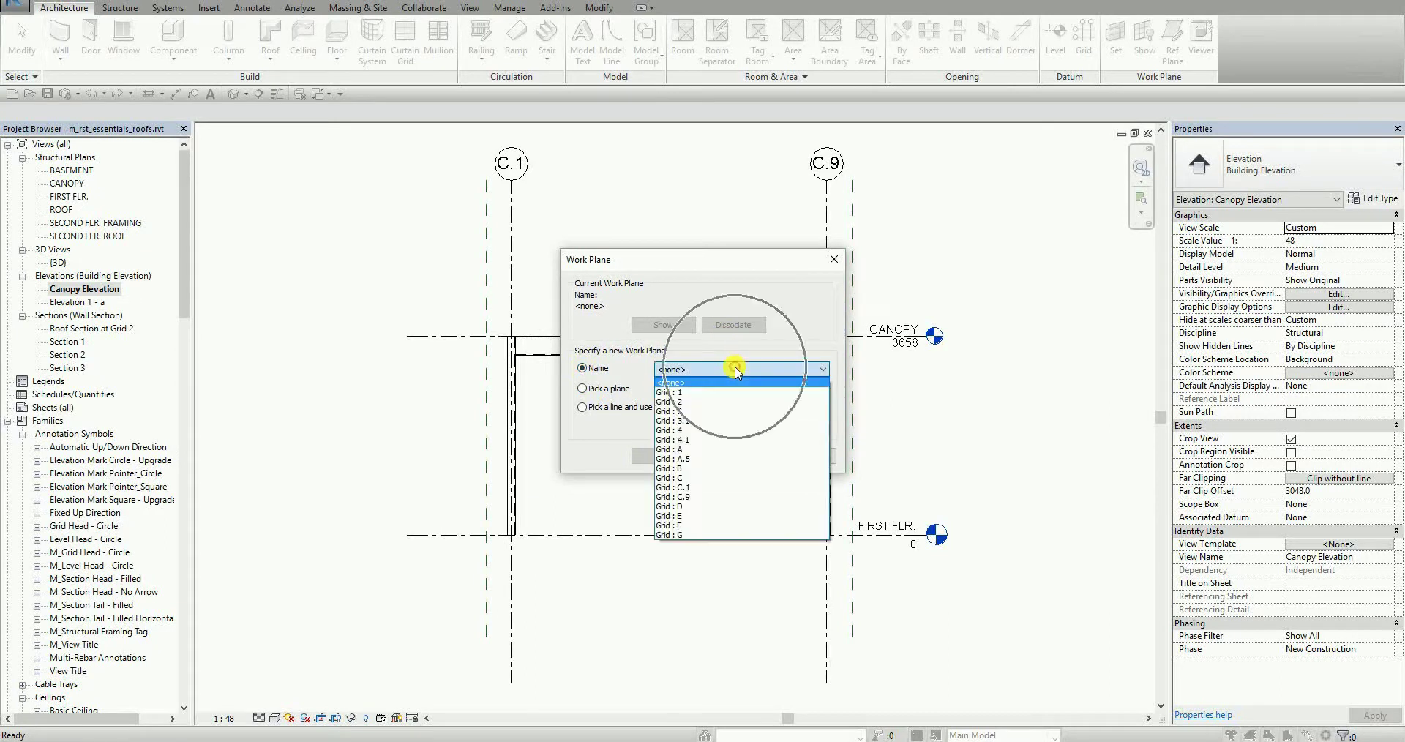
left_click(687, 440)
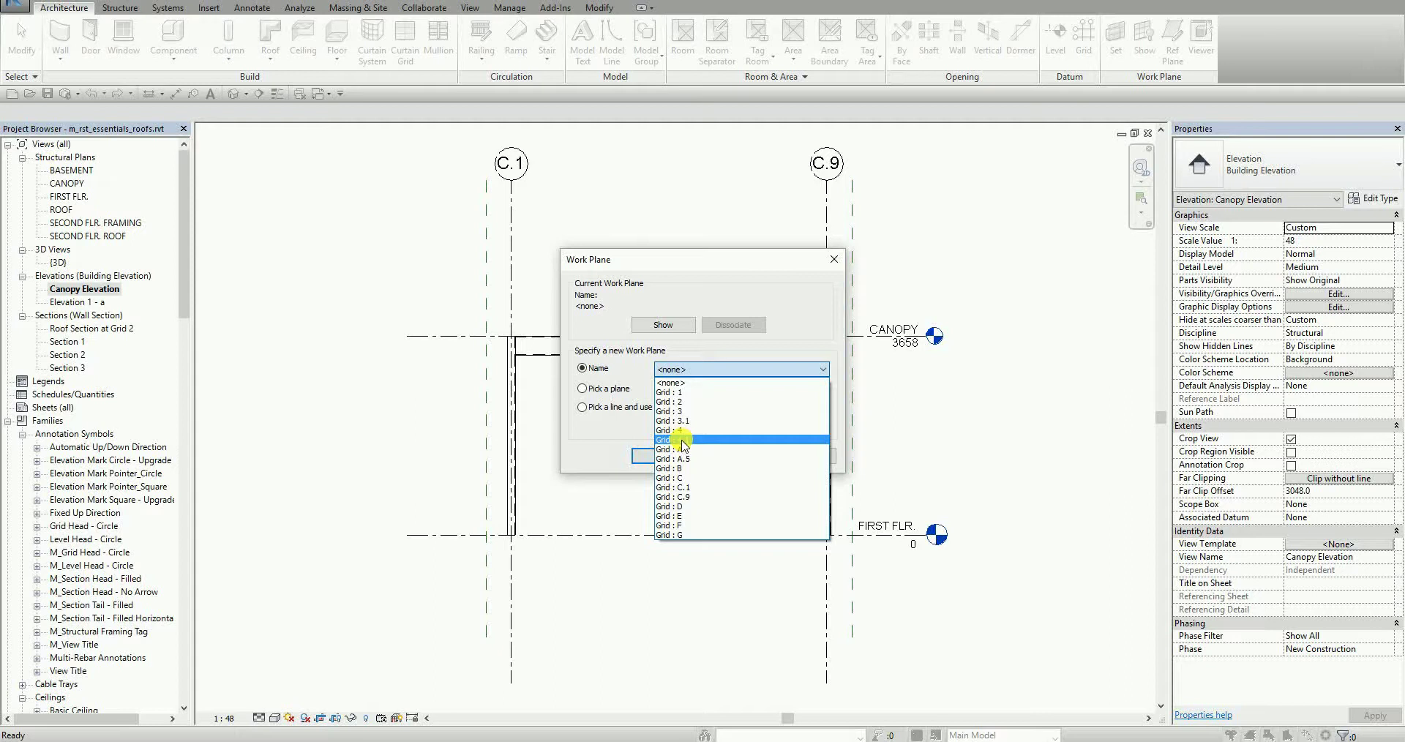
left_click(683, 440)
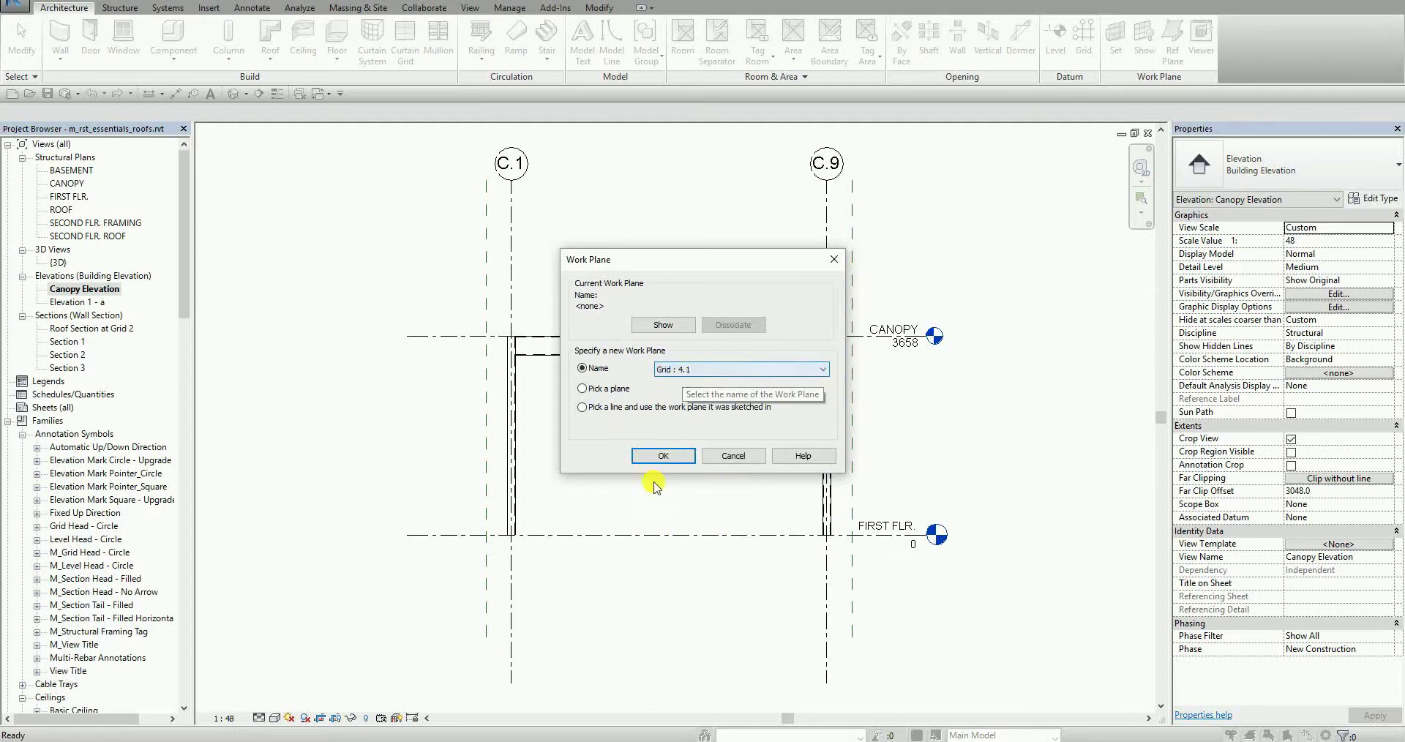
left_click(661, 456)
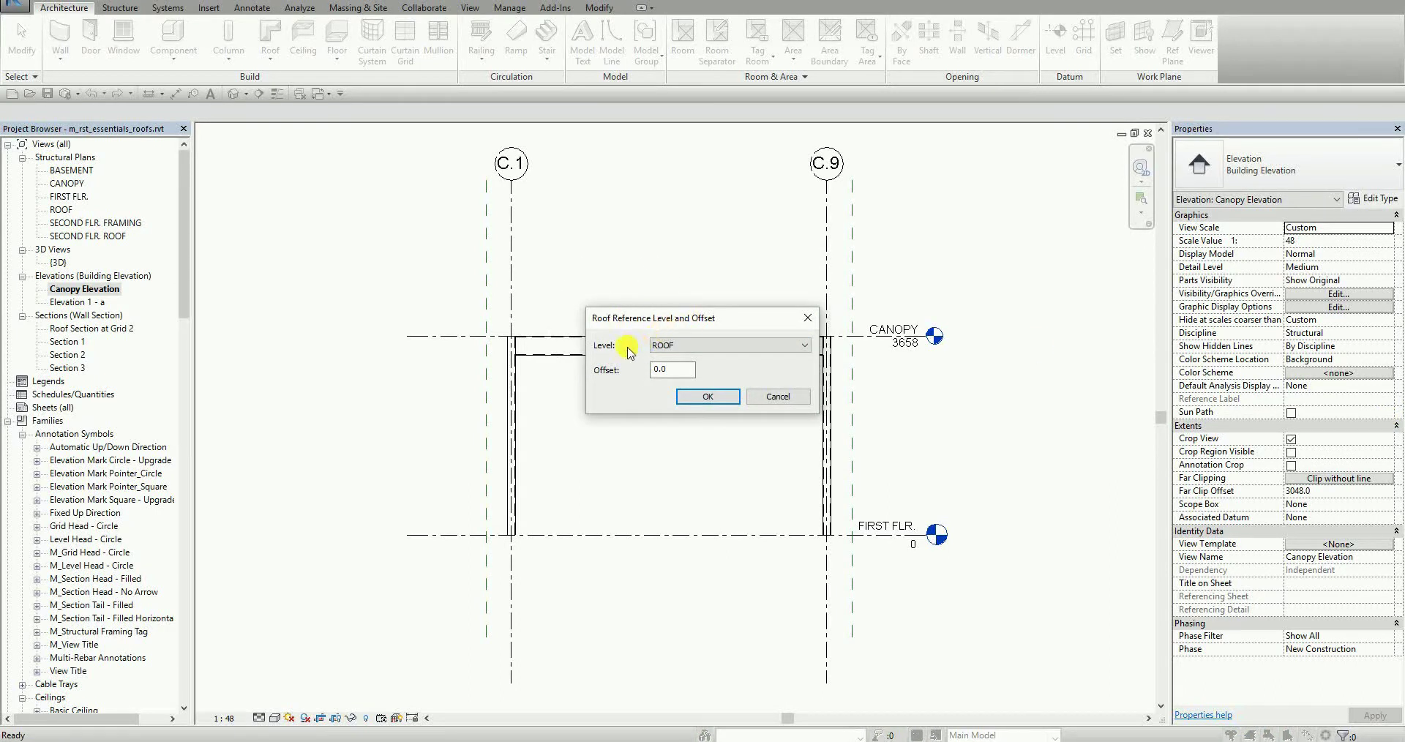
Set the extrusion roof's reference level to CANOPY and accept the 0.0 offset
left_click(670, 347)
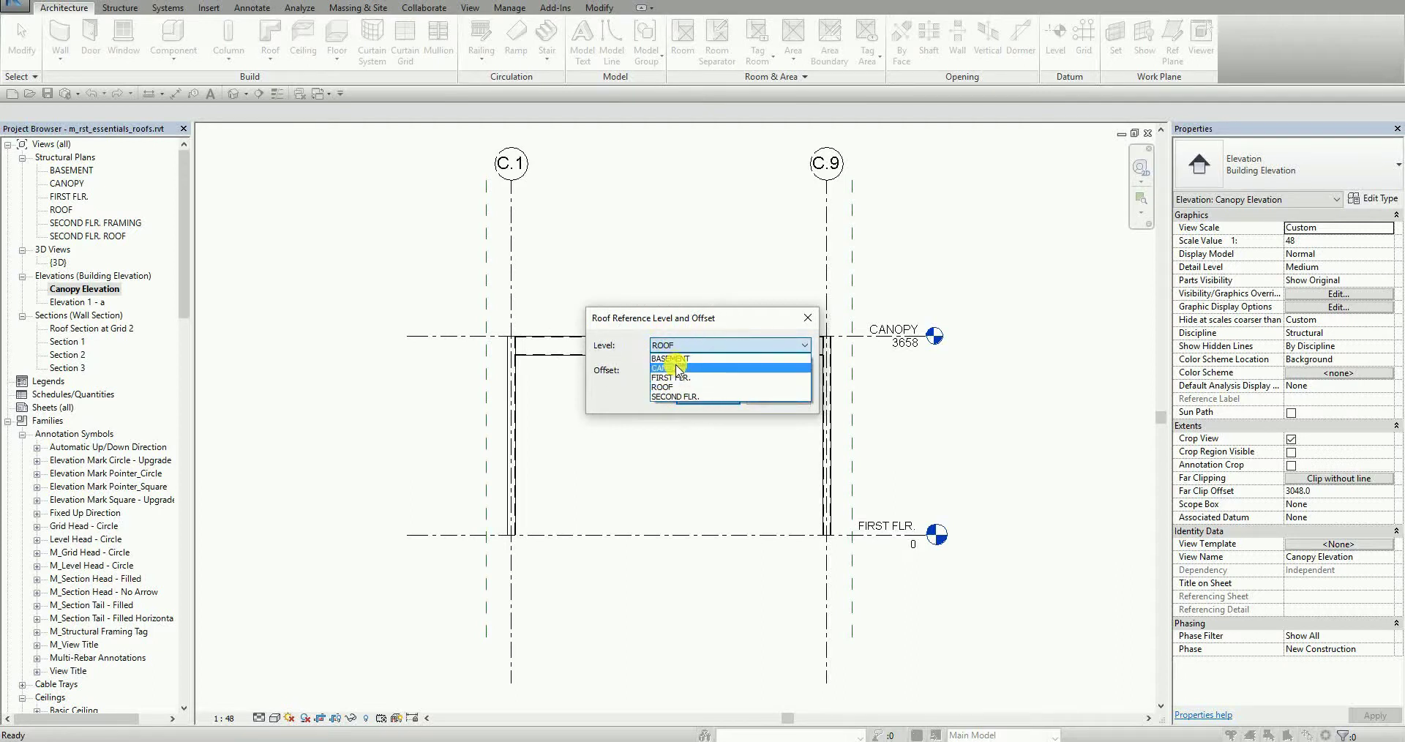
left_click(671, 368)
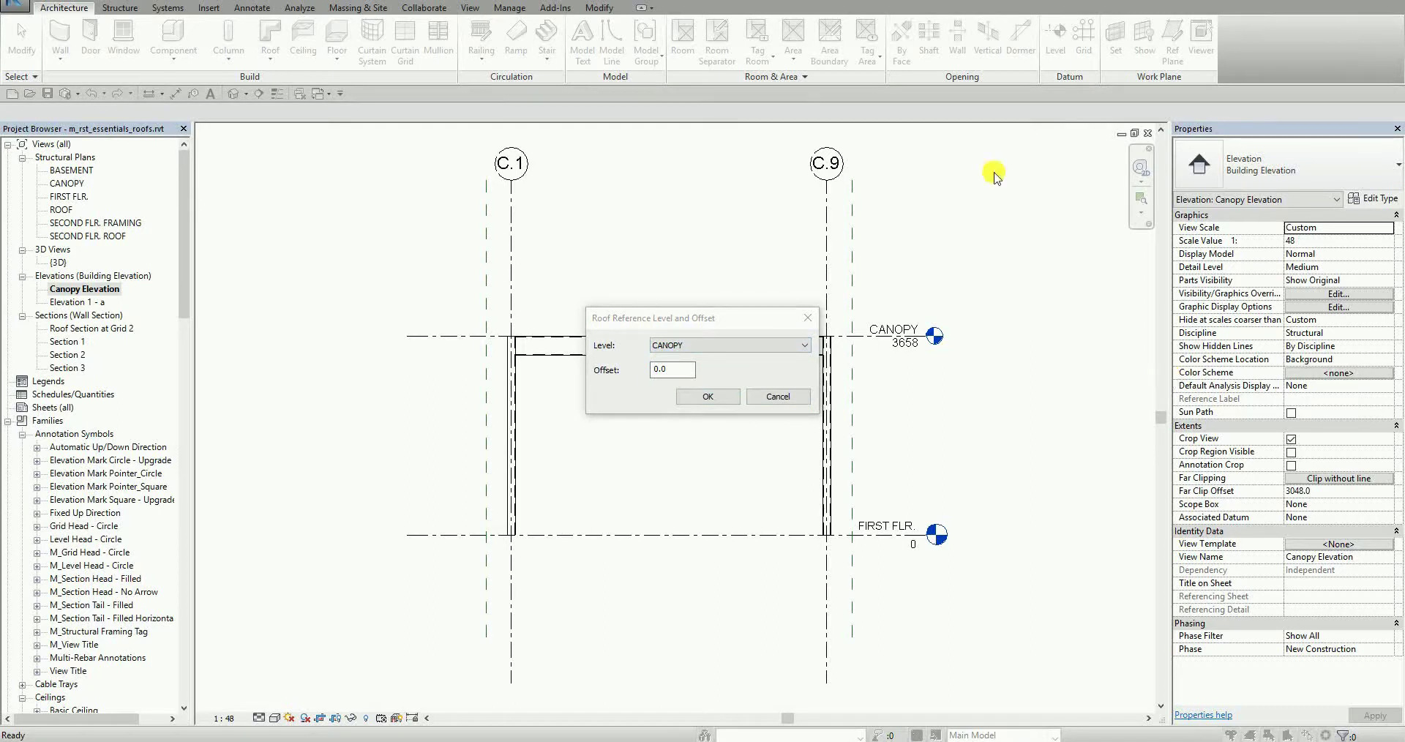
left_click(716, 391)
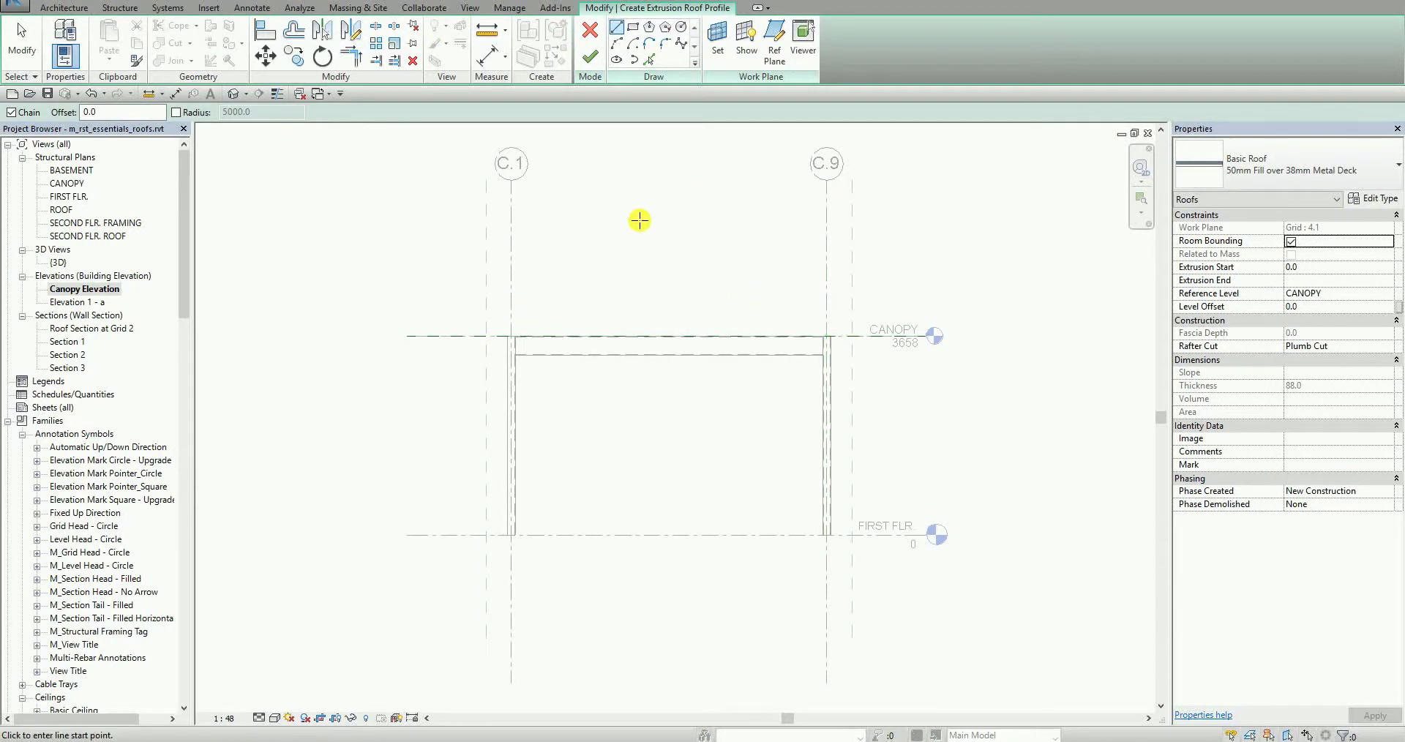
Sketch the roof profile as an upward arc of fixed radius 5000 between the outer reference planes at the CANOPY level
left_click(617, 45)
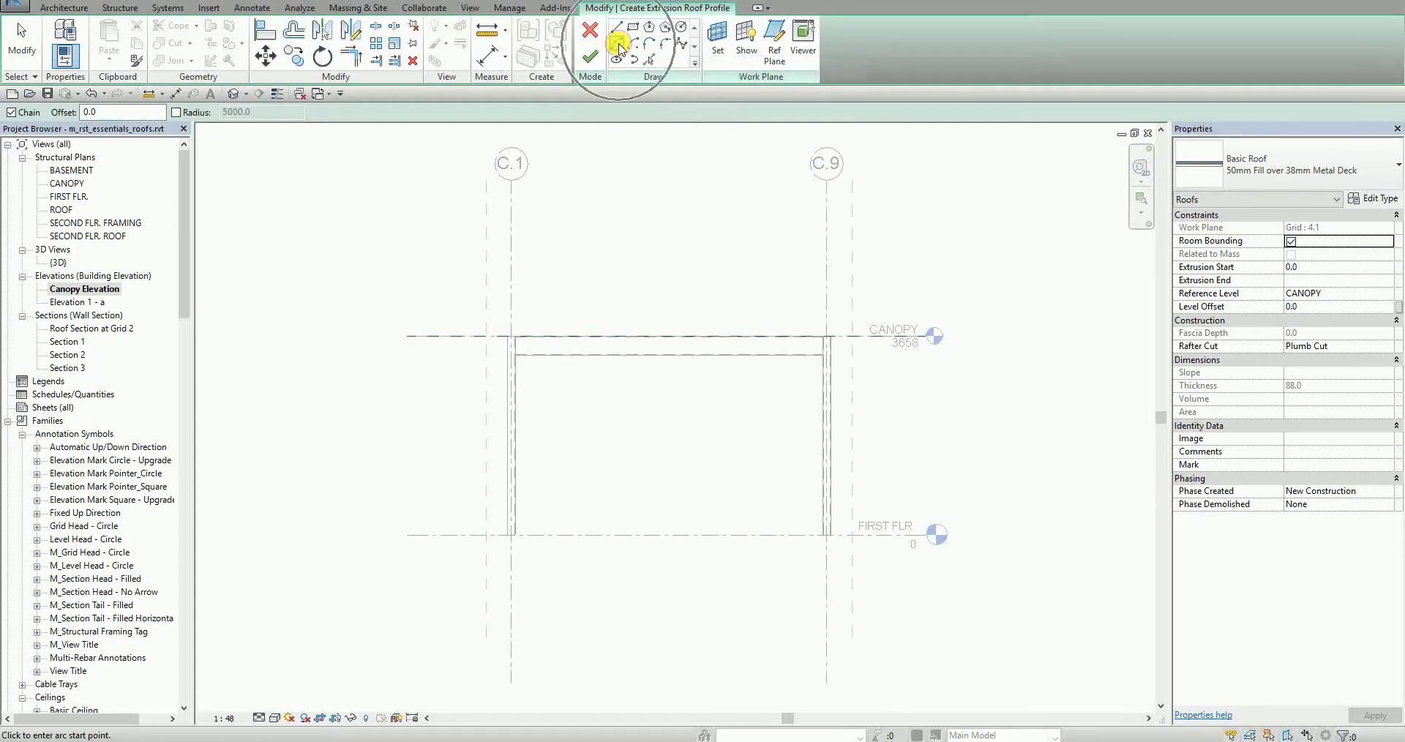
left_click(176, 114)
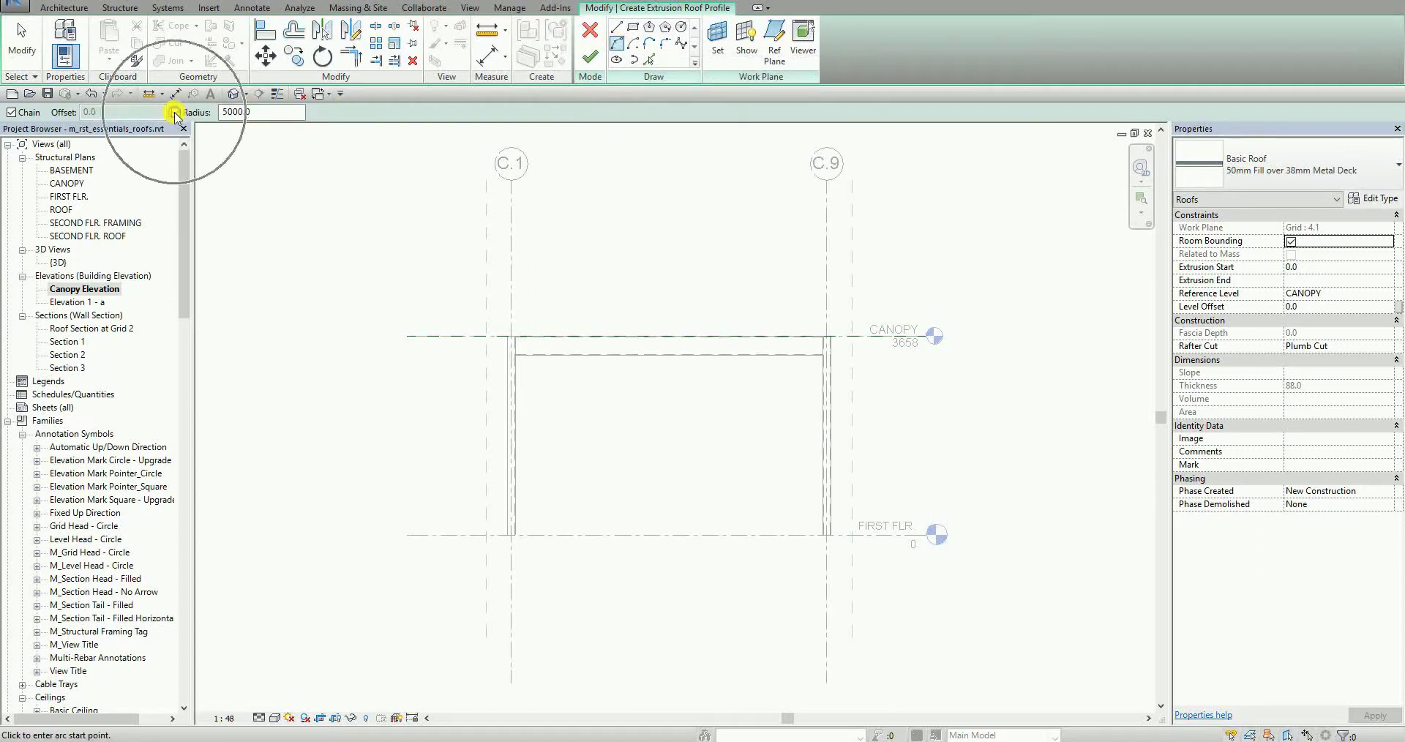
left_click(268, 111)
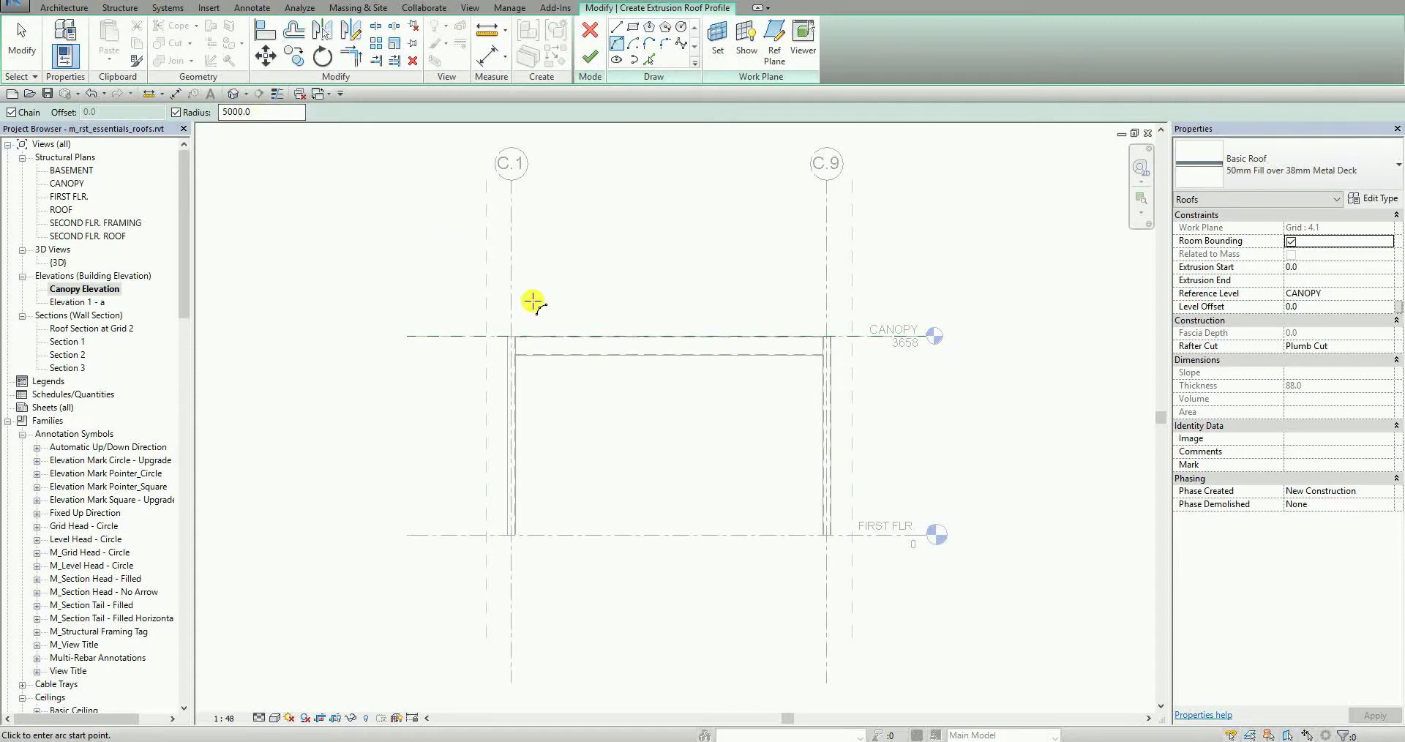
left_click(486, 335)
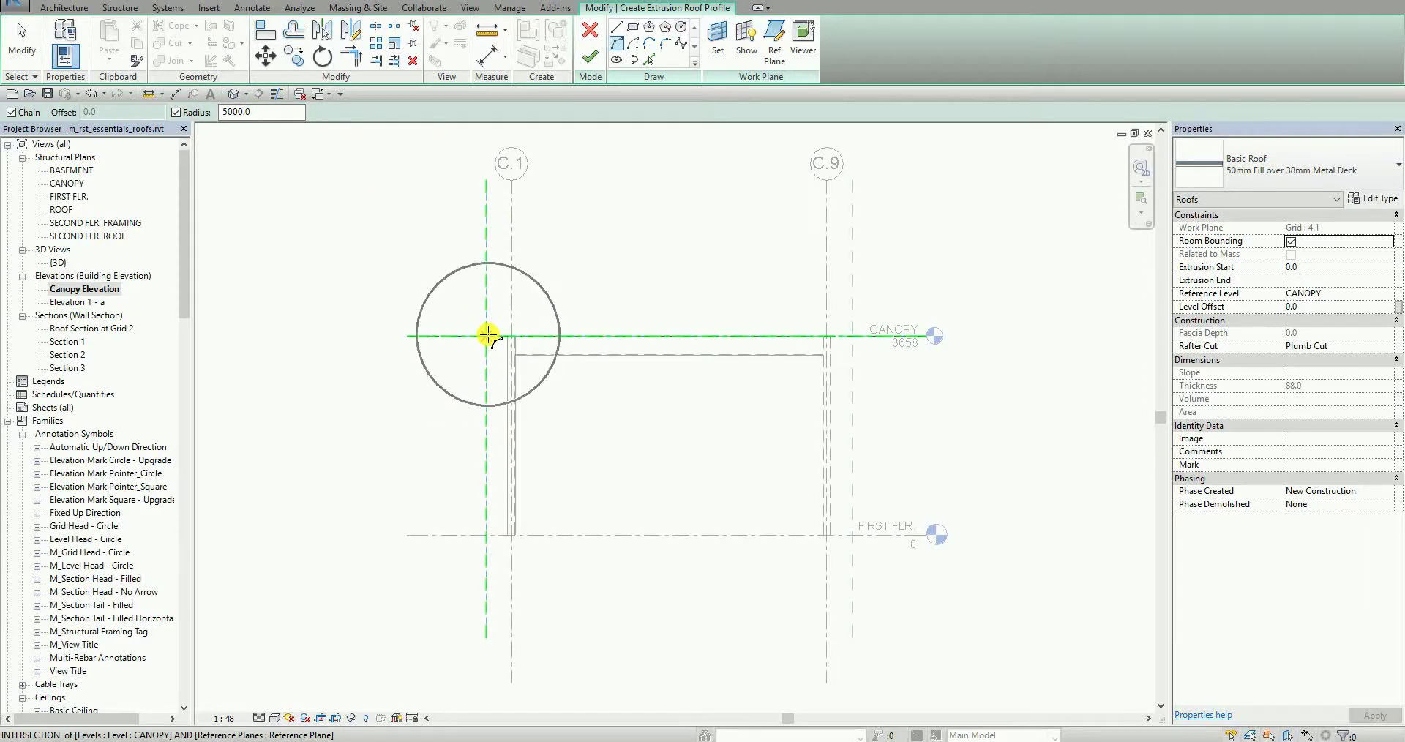
left_click(851, 335)
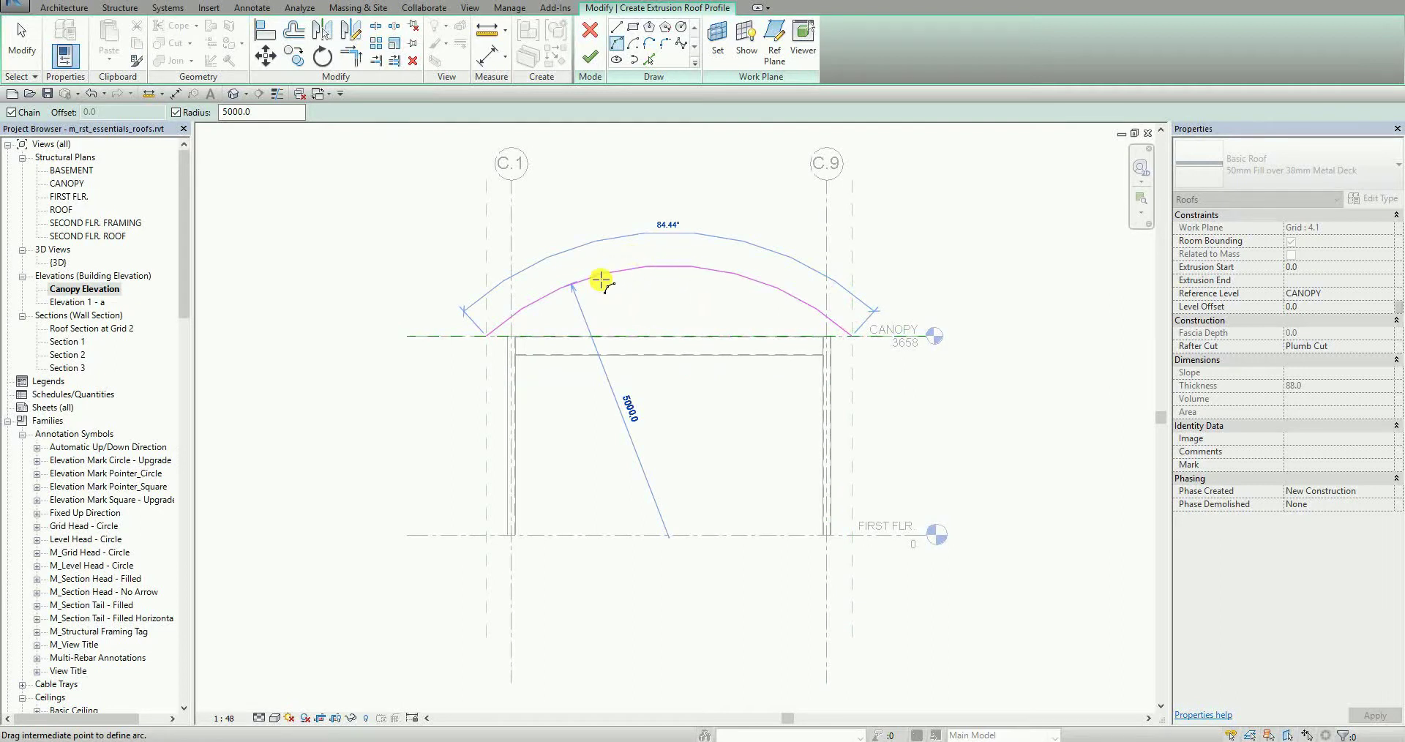
left_click(631, 271)
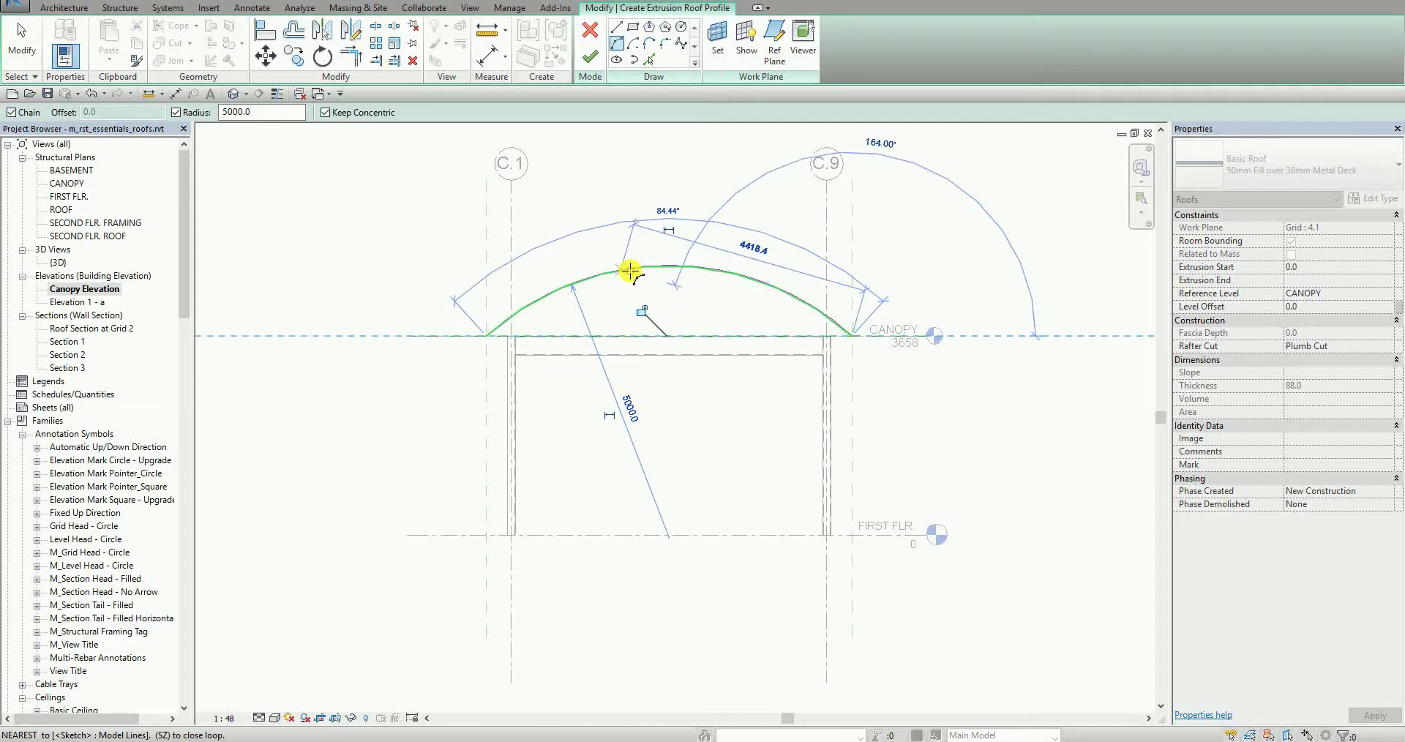
left_click(28, 47)
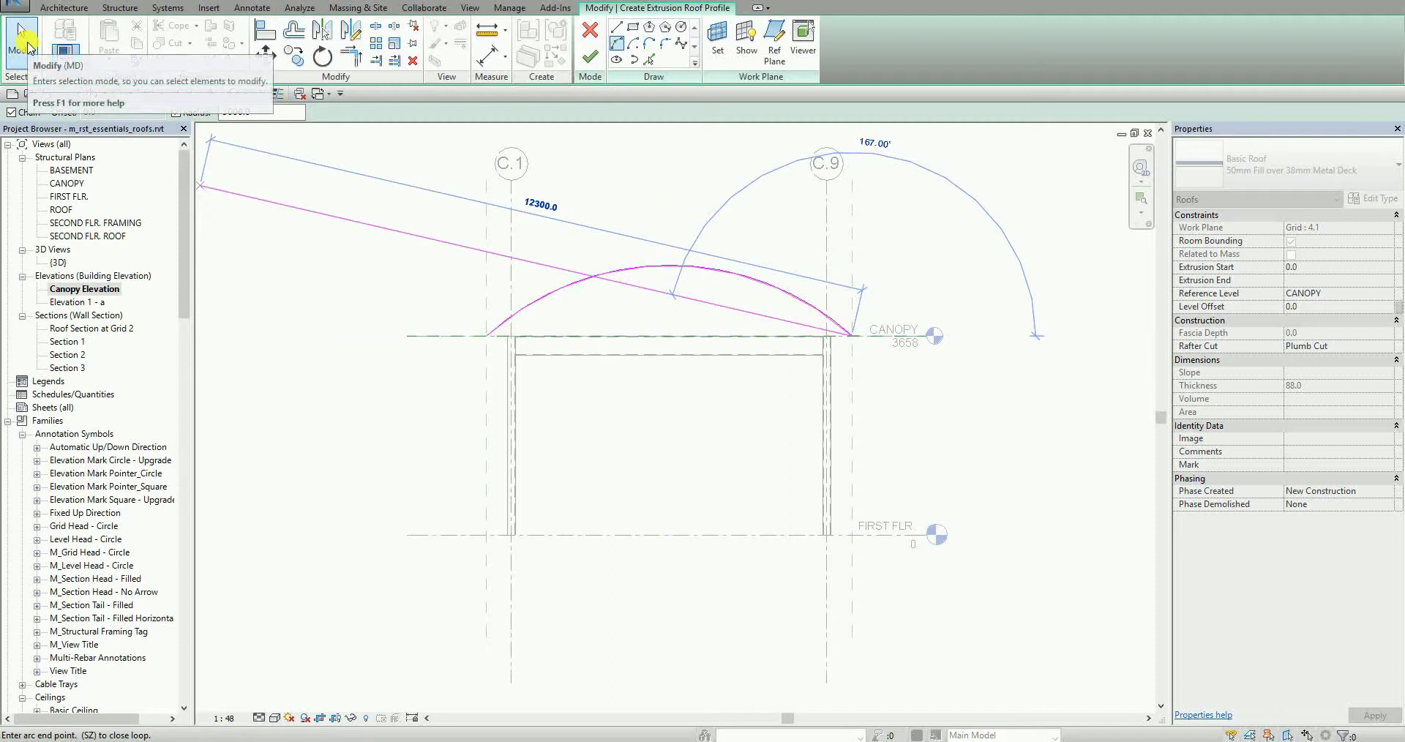
left_click(28, 48)
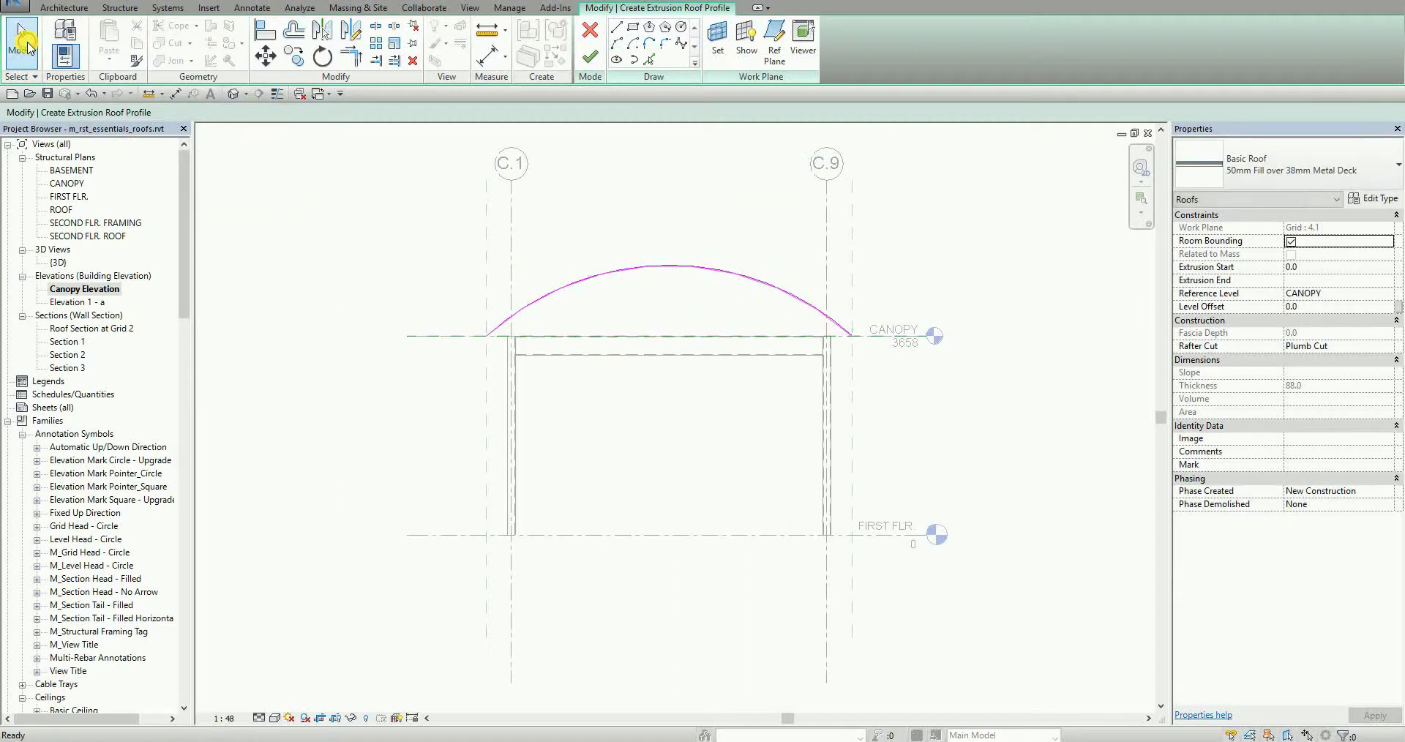
key("ctrl")
key("ctrl")
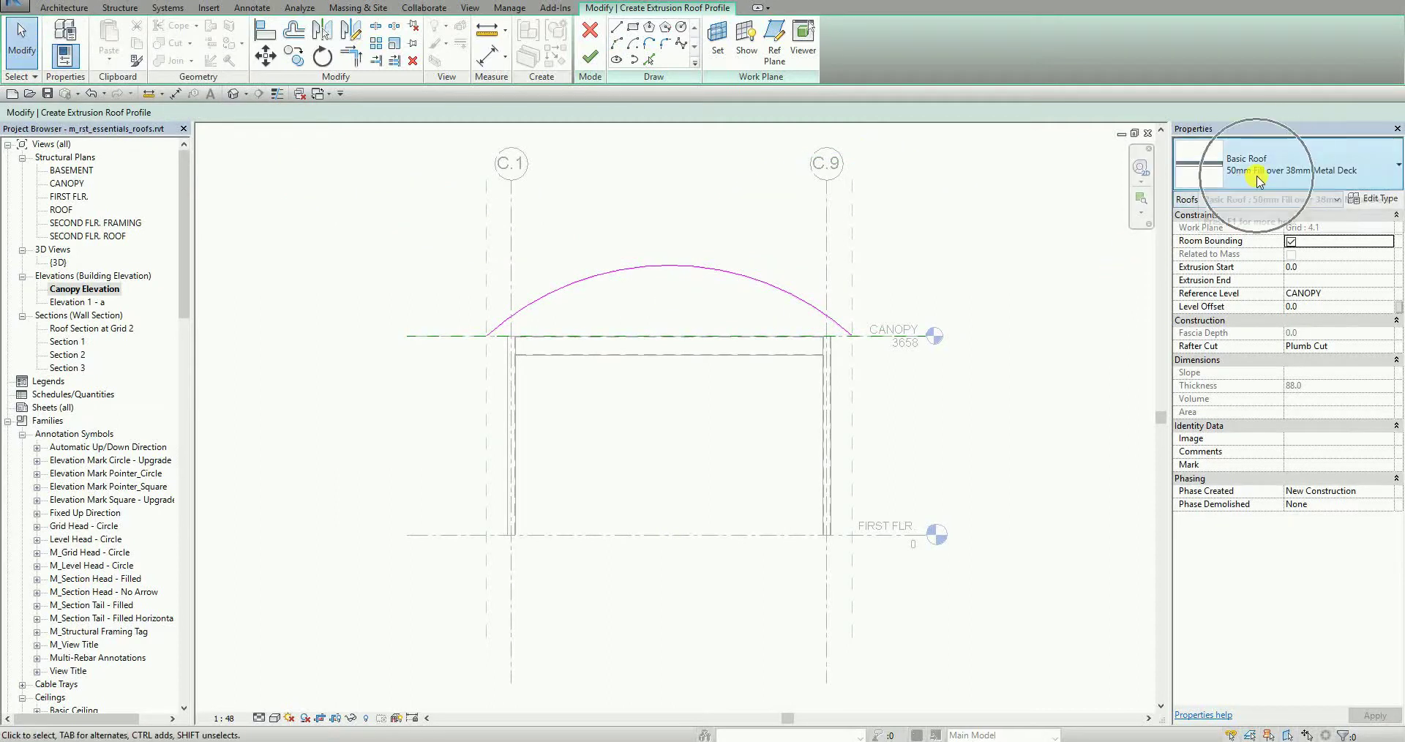
key("ctrl")
key("ctrl")
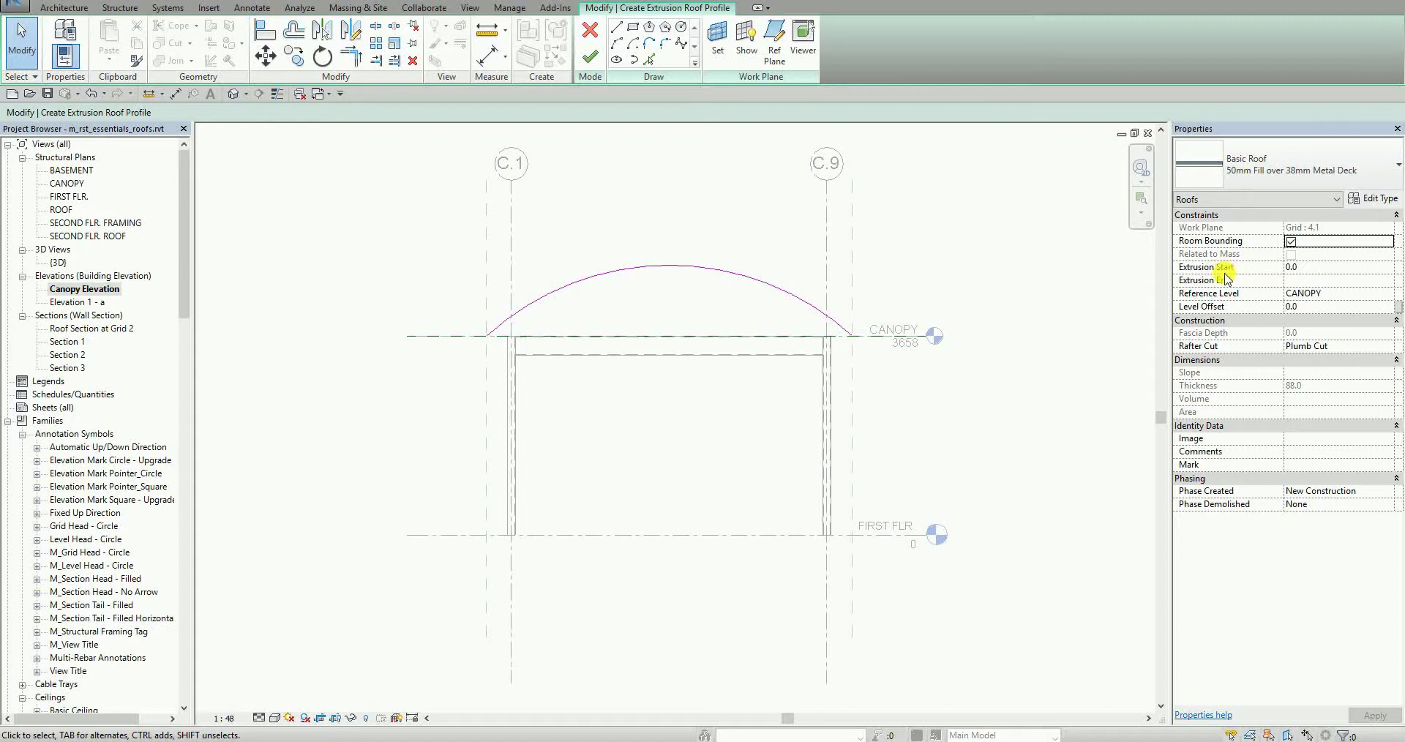
Set the canopy roof's Extrusion Start to -300 and Extrusion End to 5800, and finish the roof
left_click(1308, 268)
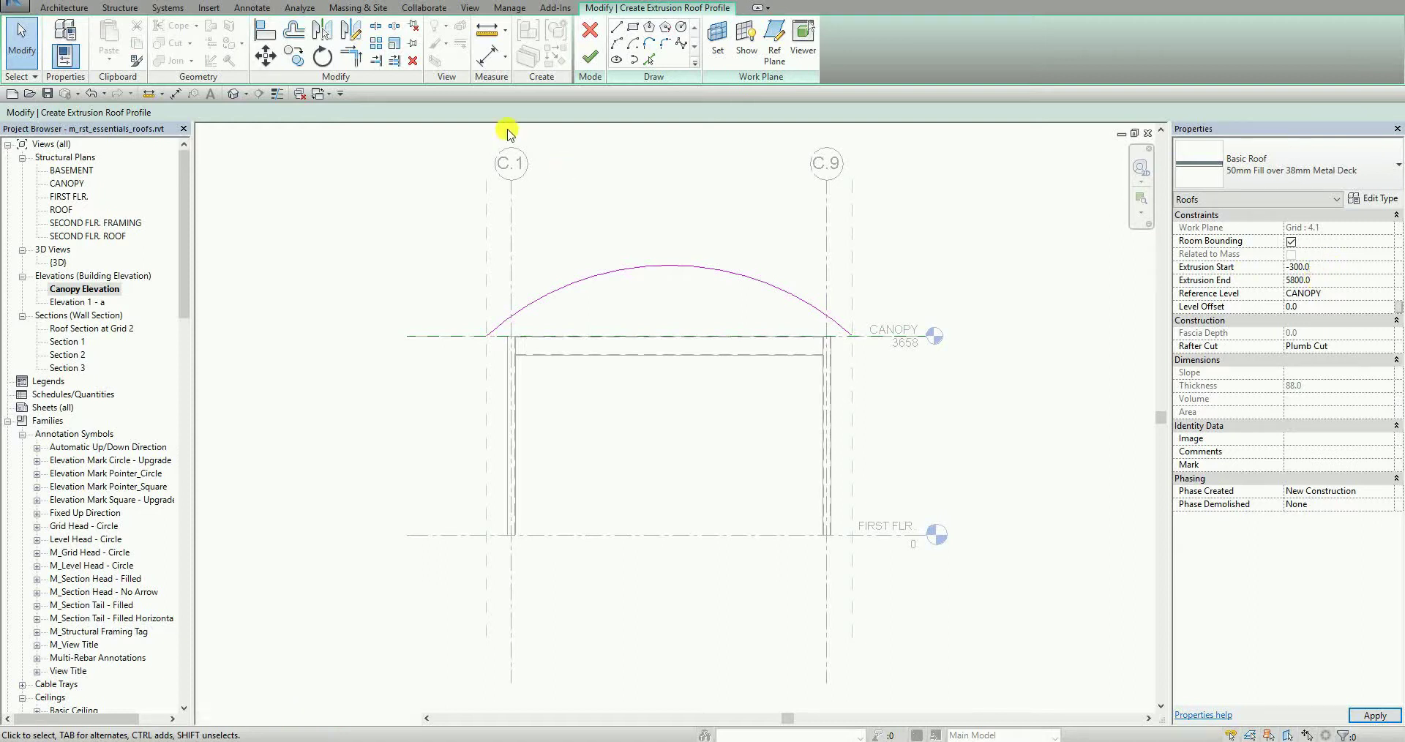
left_click(588, 58)
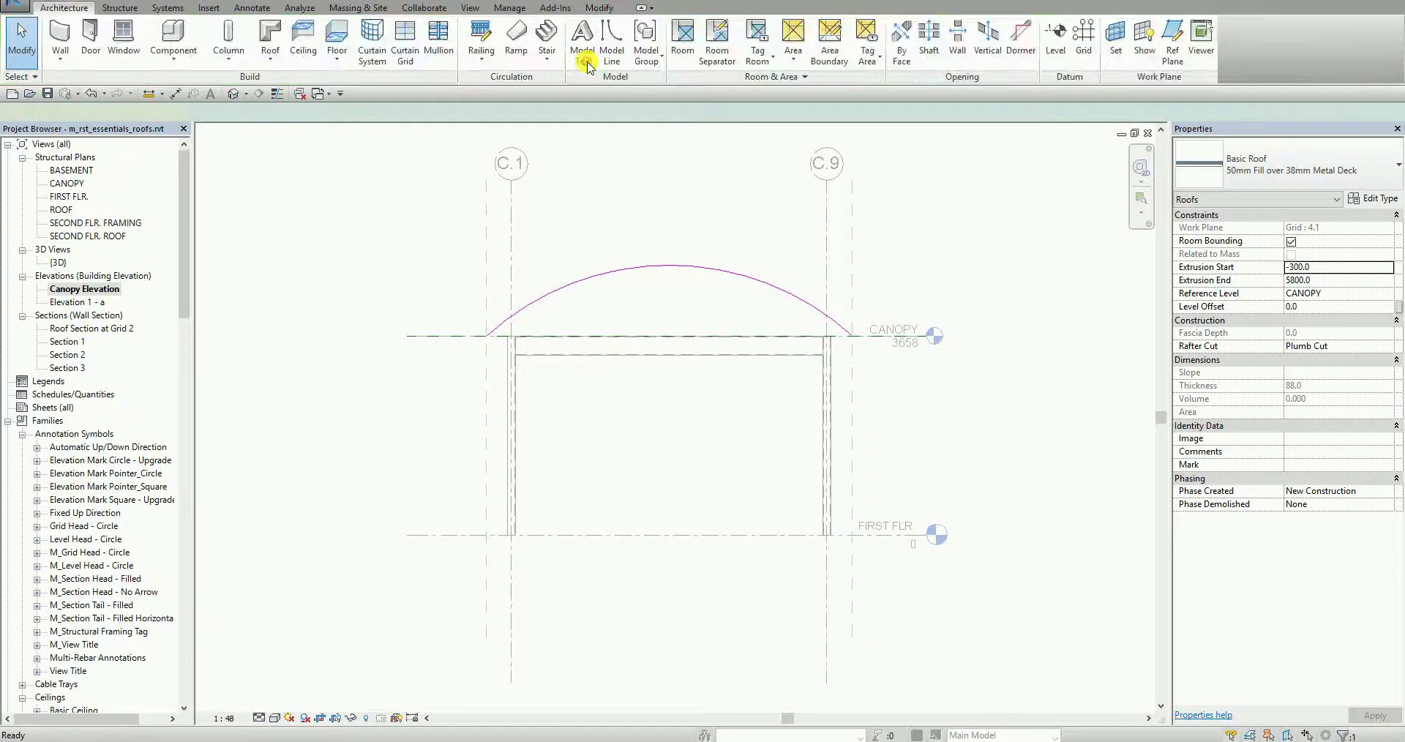
left_click(367, 304)
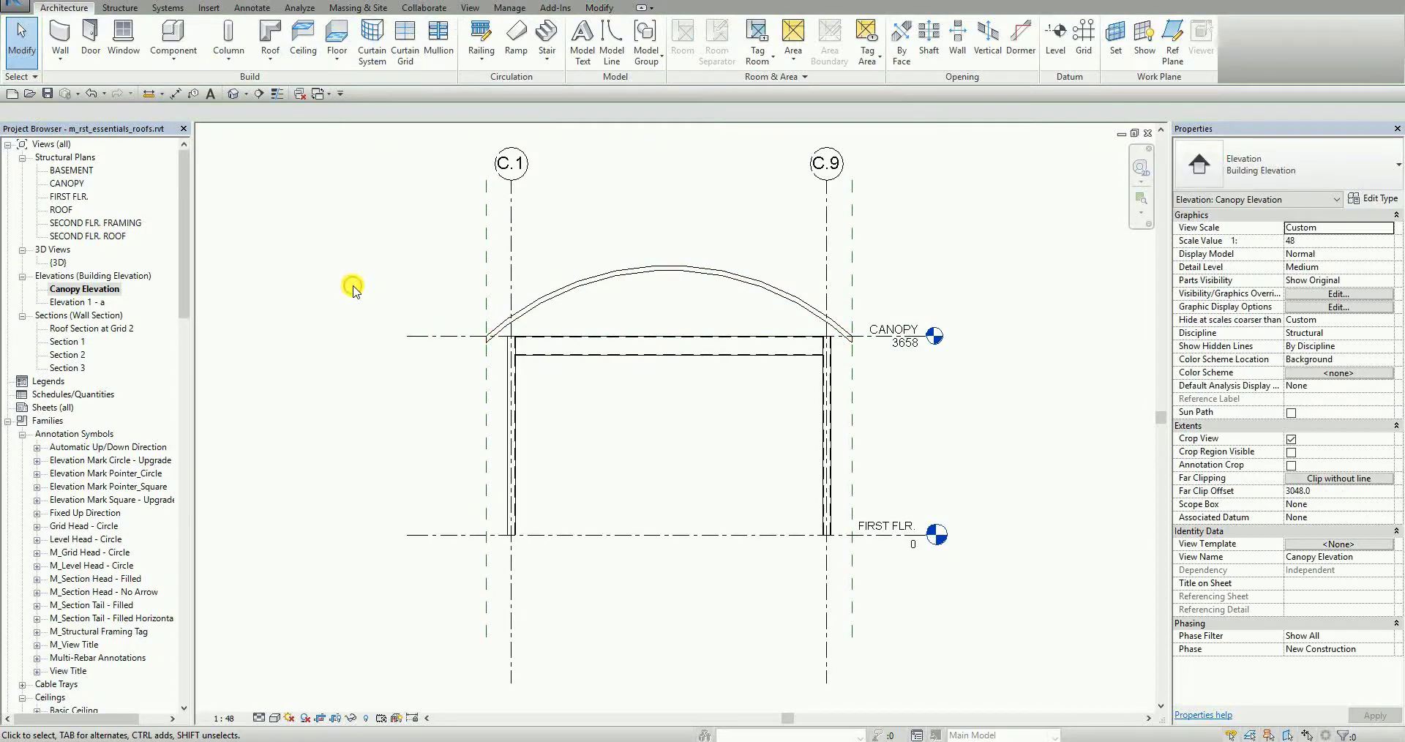
In the 3D view, stretch the front end of the canopy roof outward with its shape handle to an Extrusion Start of about -2405
left_click(233, 94)
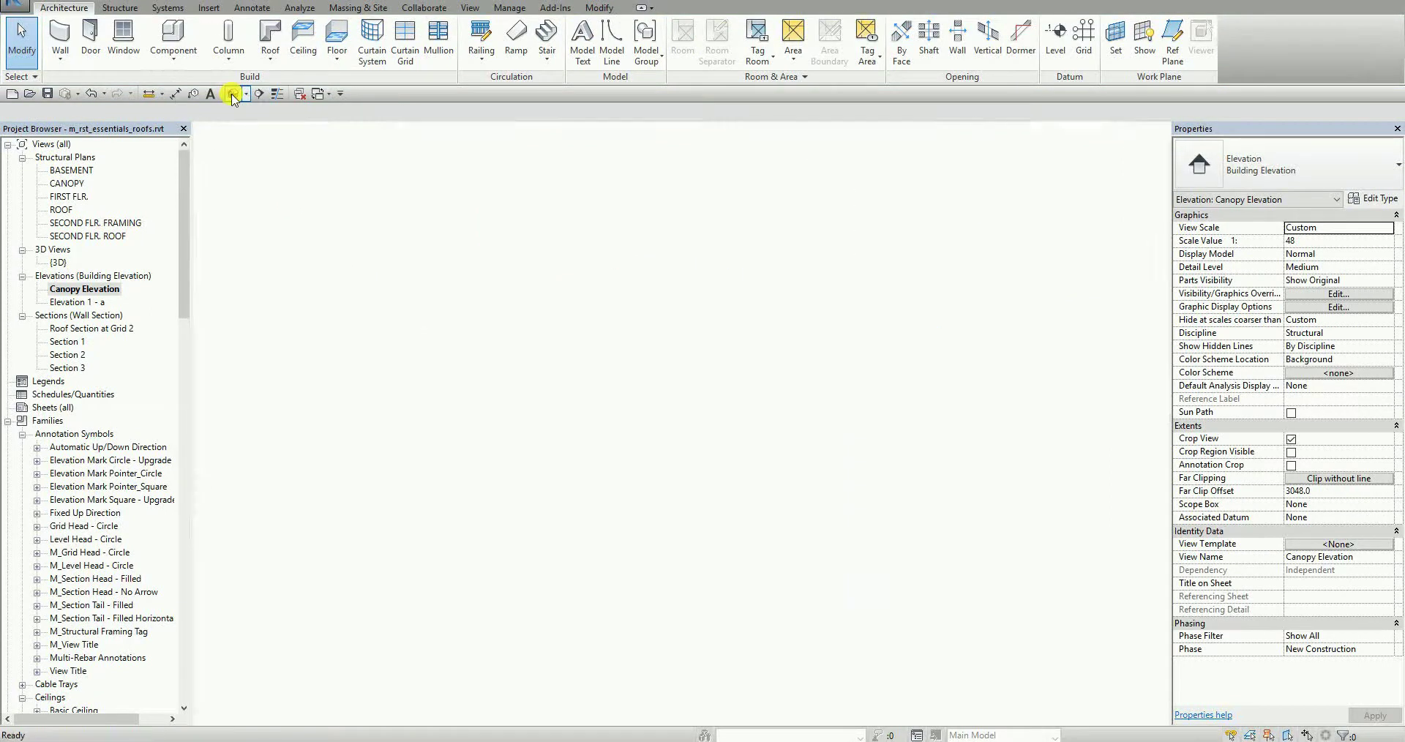
scroll(540, 414, "up", 5)
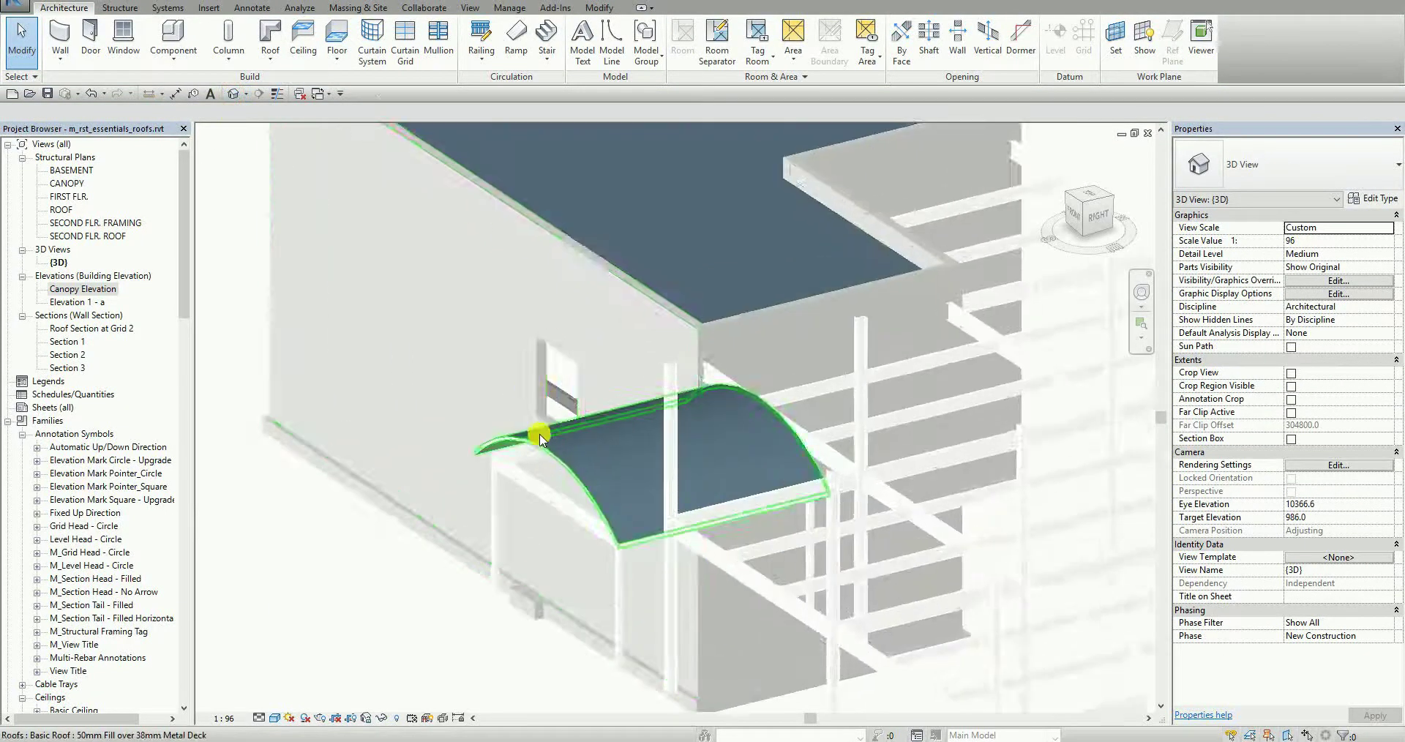
left_click(573, 454)
middle_click_drag(458, 612, 749, 459, "shift")
left_click_drag(748, 458, 553, 327)
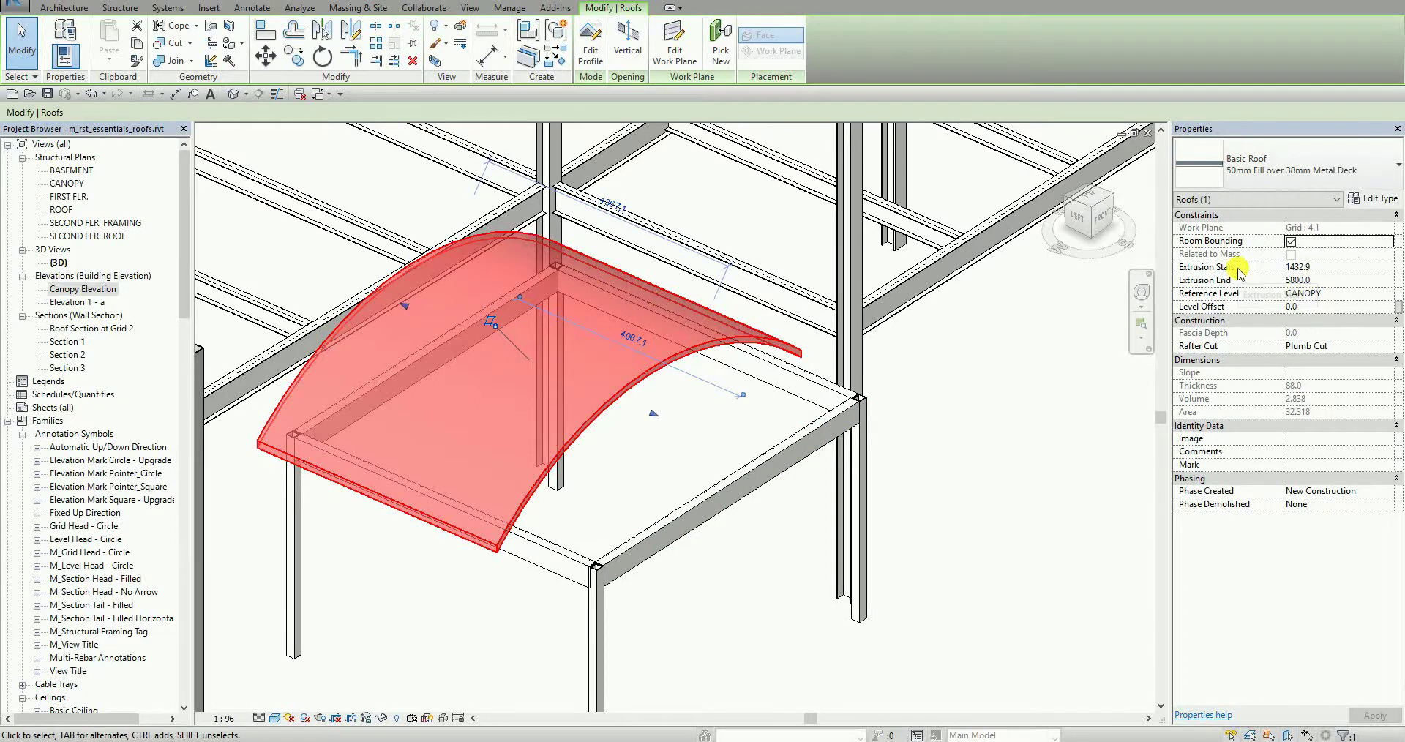
left_click_drag(654, 415, 1045, 492)
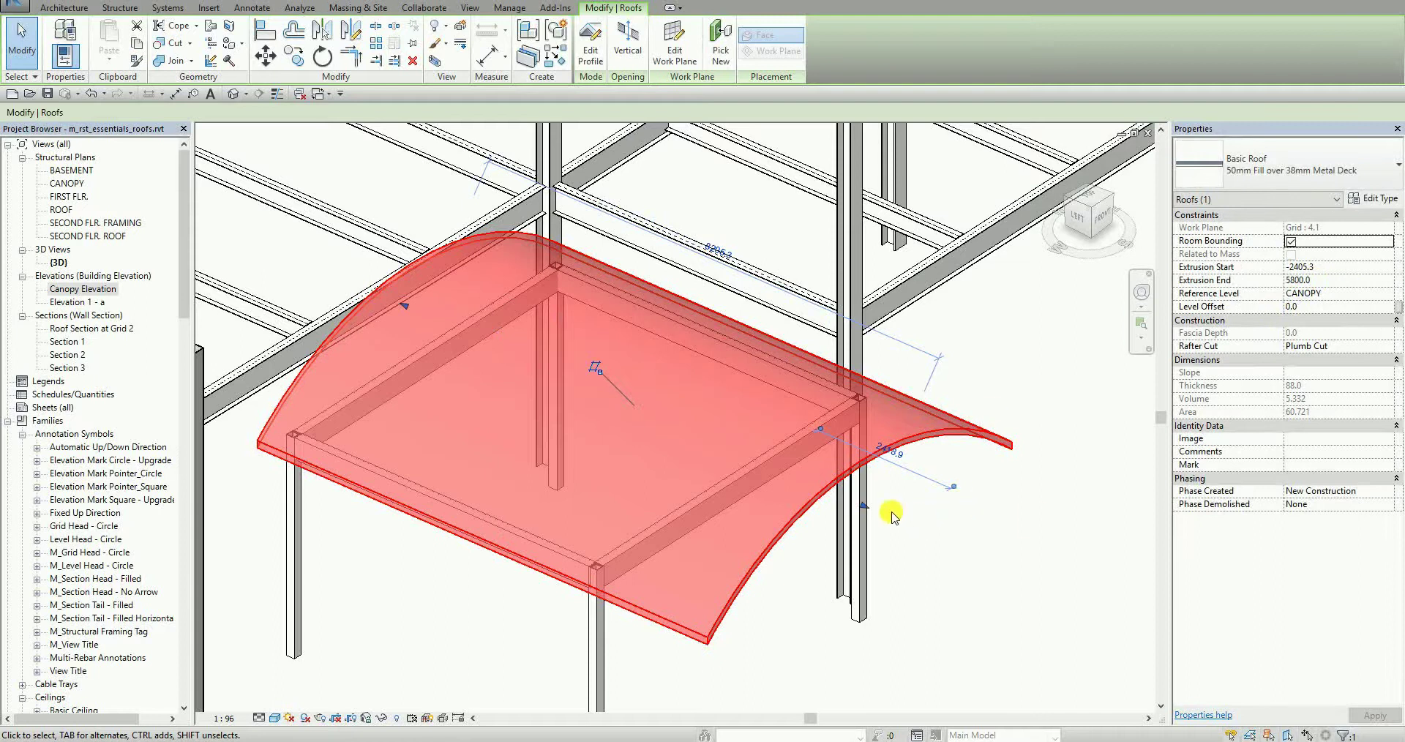
Set the canopy roof's Extrusion Start back to -300 and view the canopy from the front at ground level
left_click(1330, 267)
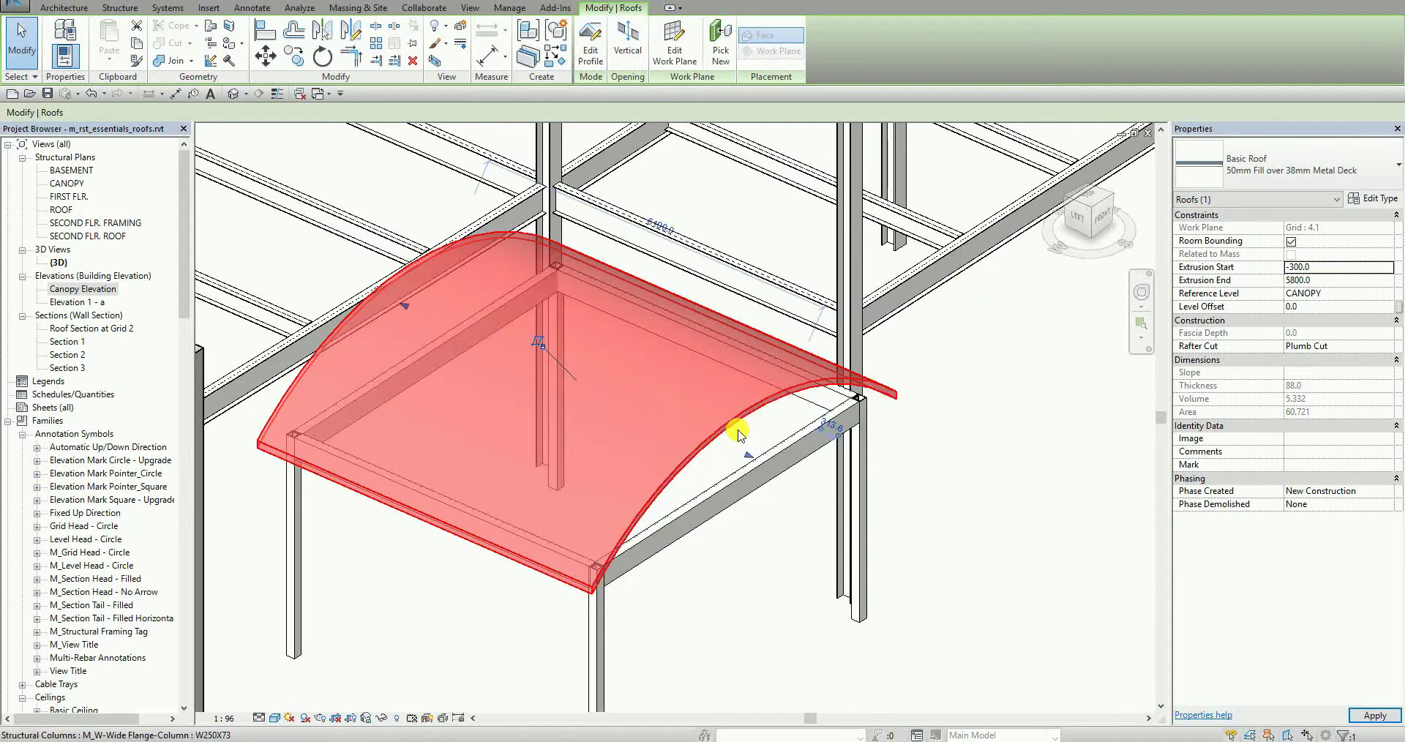
left_click(941, 559)
middle_click_drag(1022, 530, 981, 338, "shift")
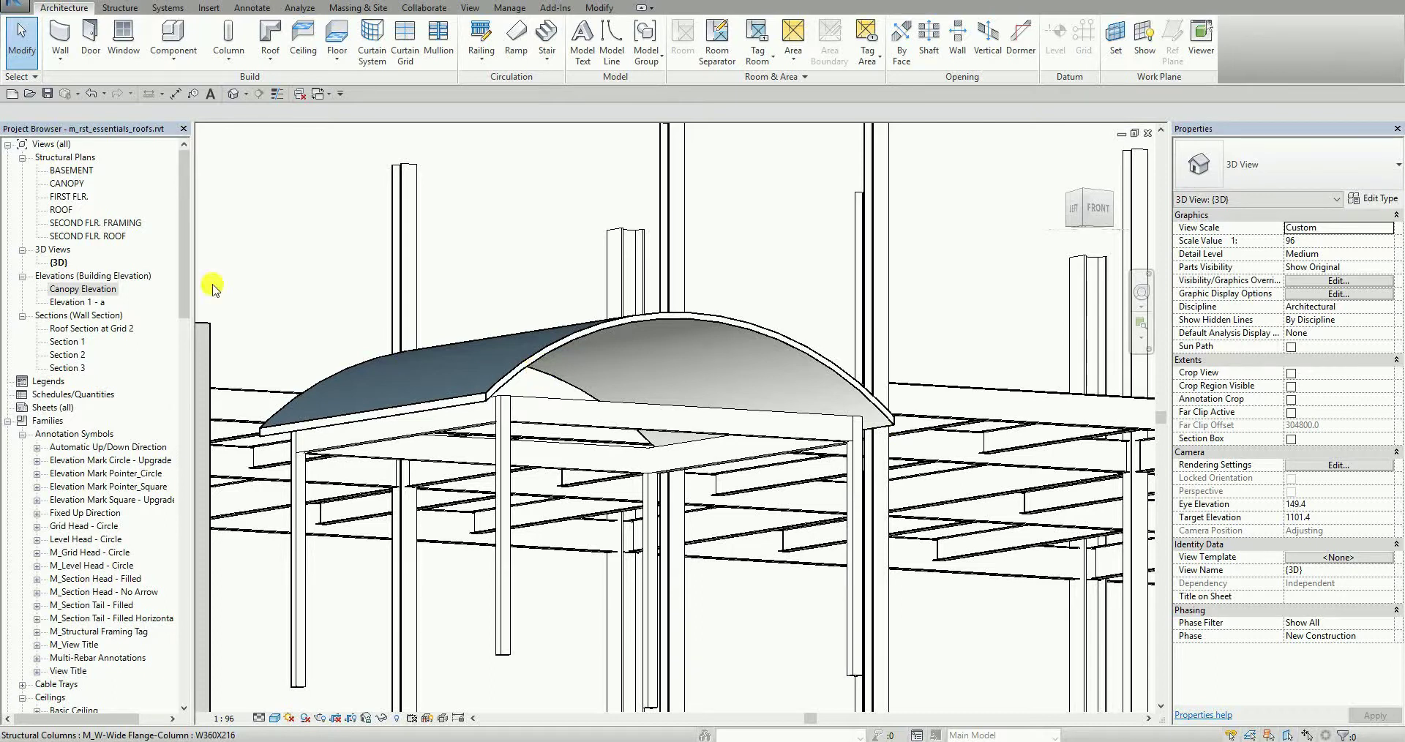
In the Canopy Elevation, start placing a structural beam on the named work plane Grid : 4.1
double_click(93, 290)
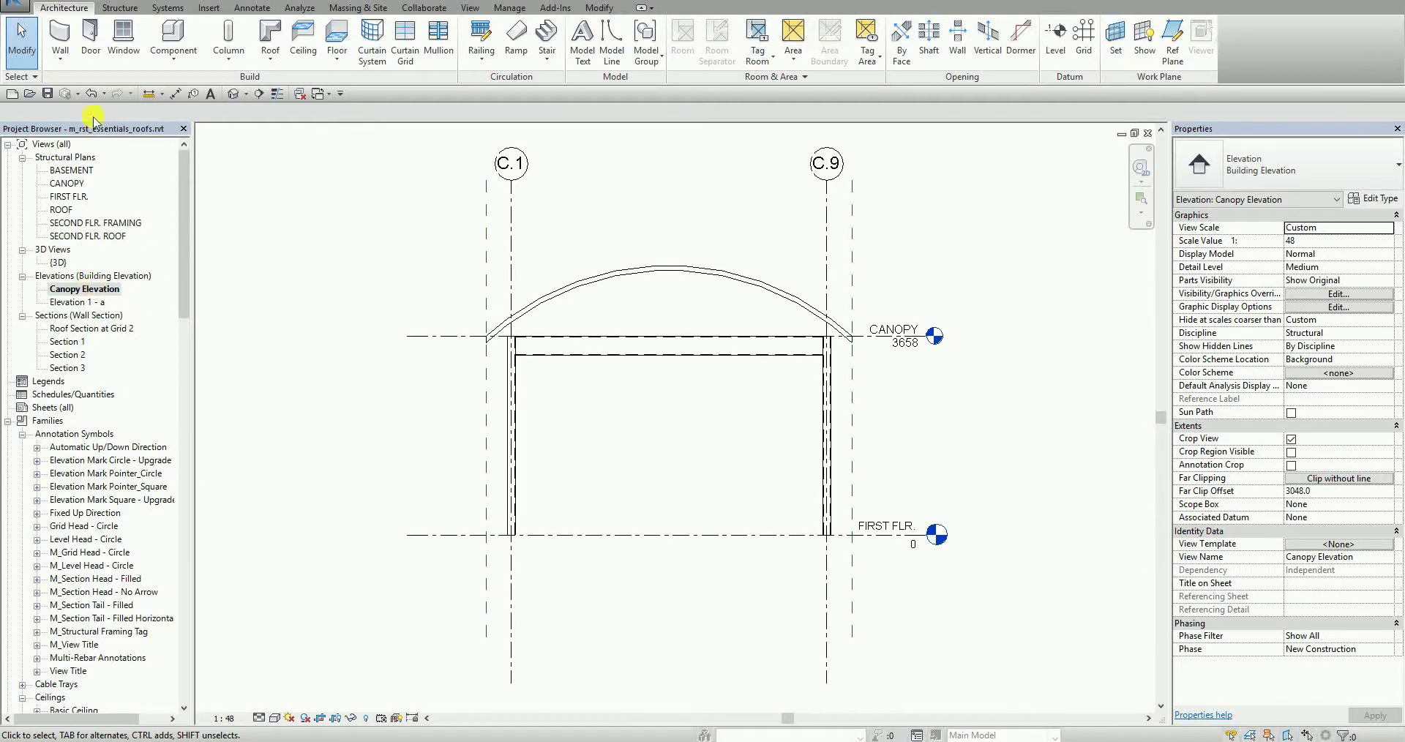
left_click(124, 8)
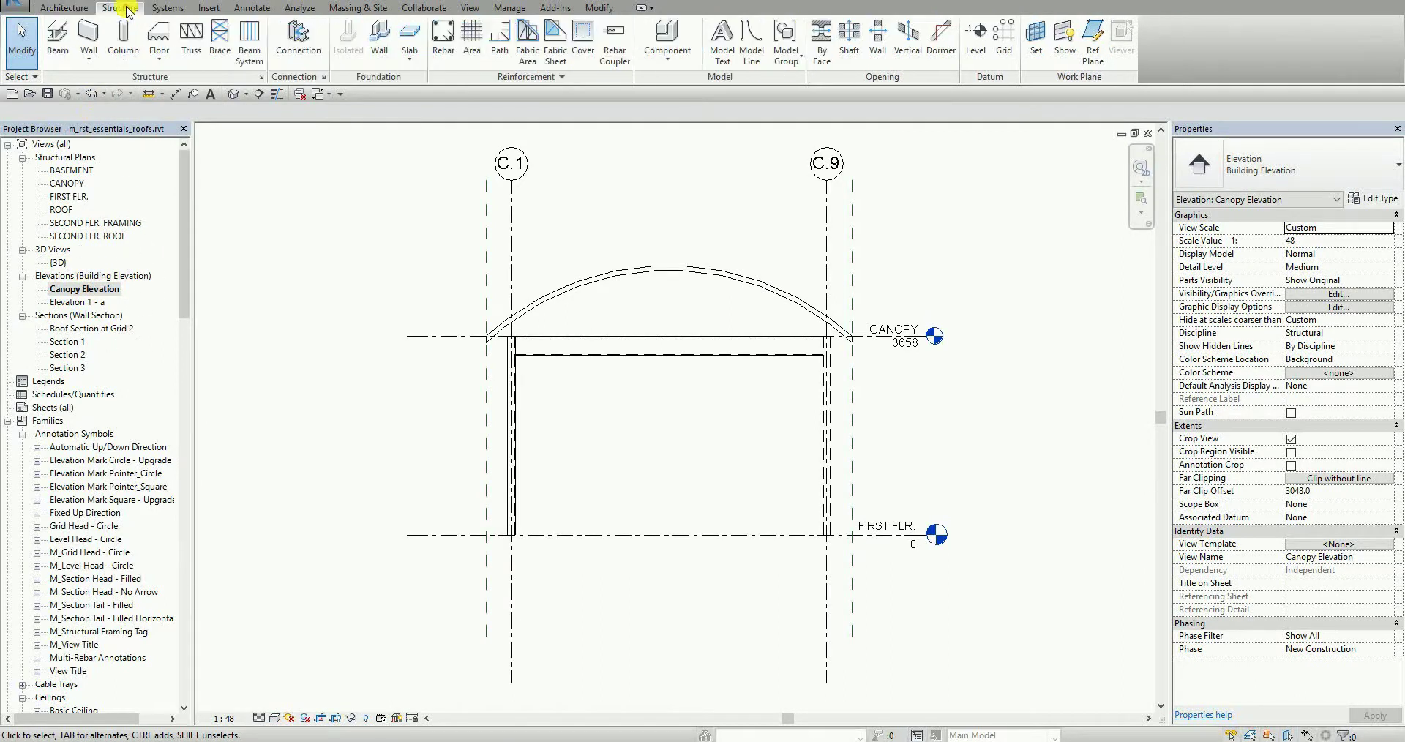
left_click(61, 40)
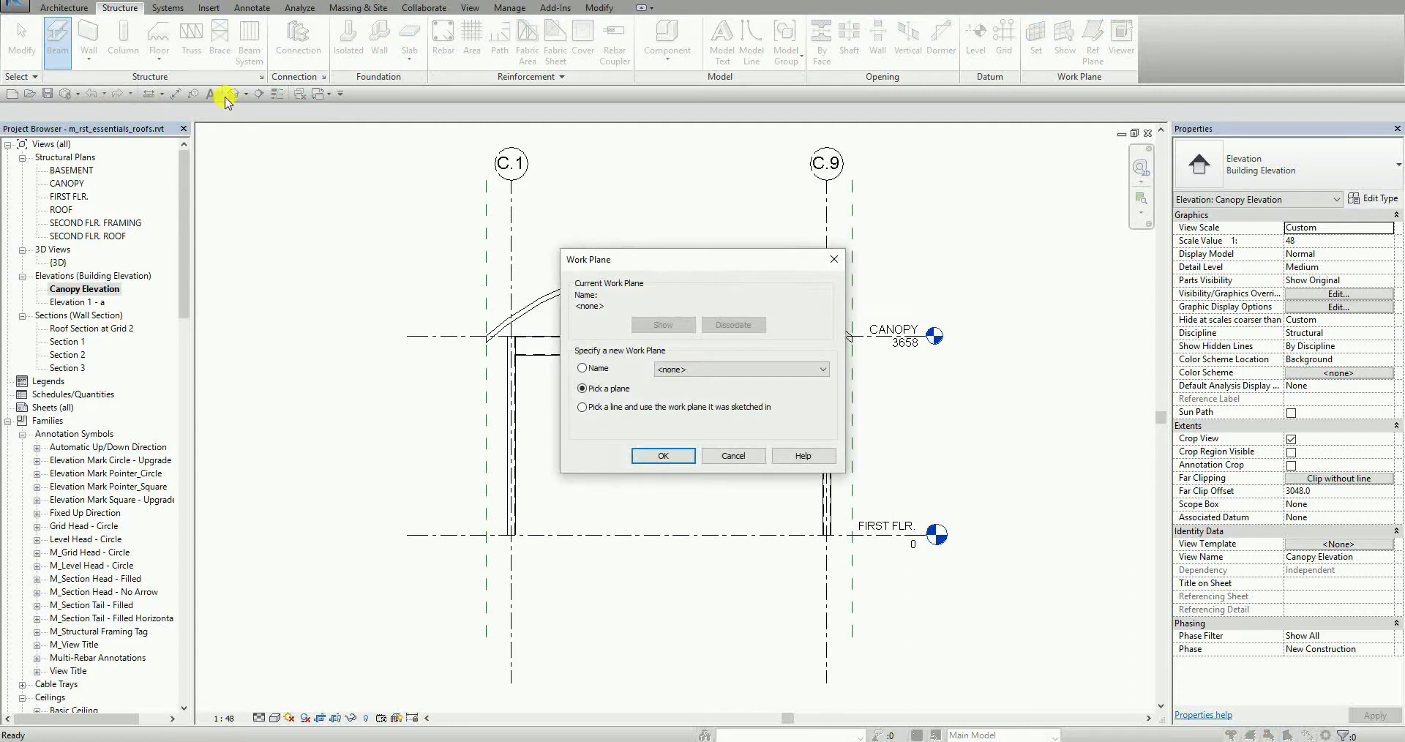
left_click(590, 369)
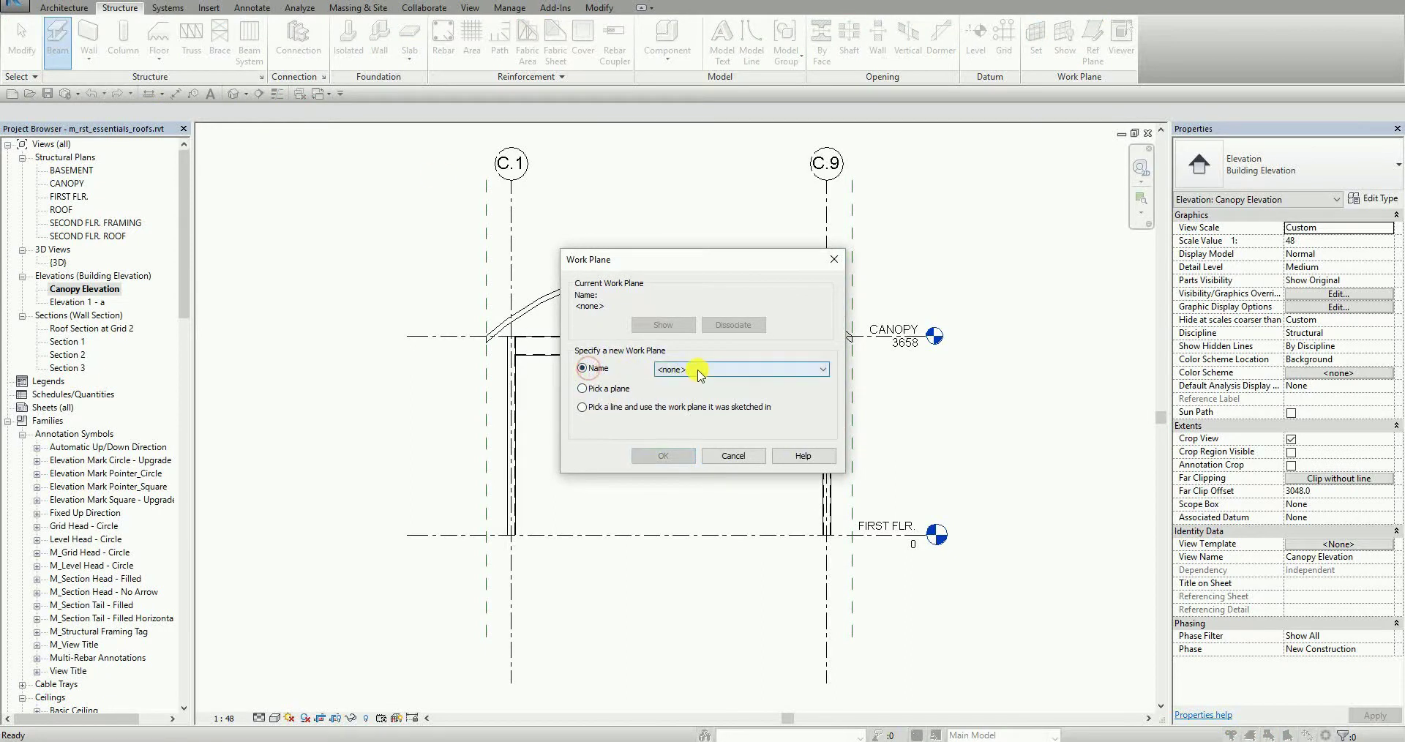
left_click(702, 369)
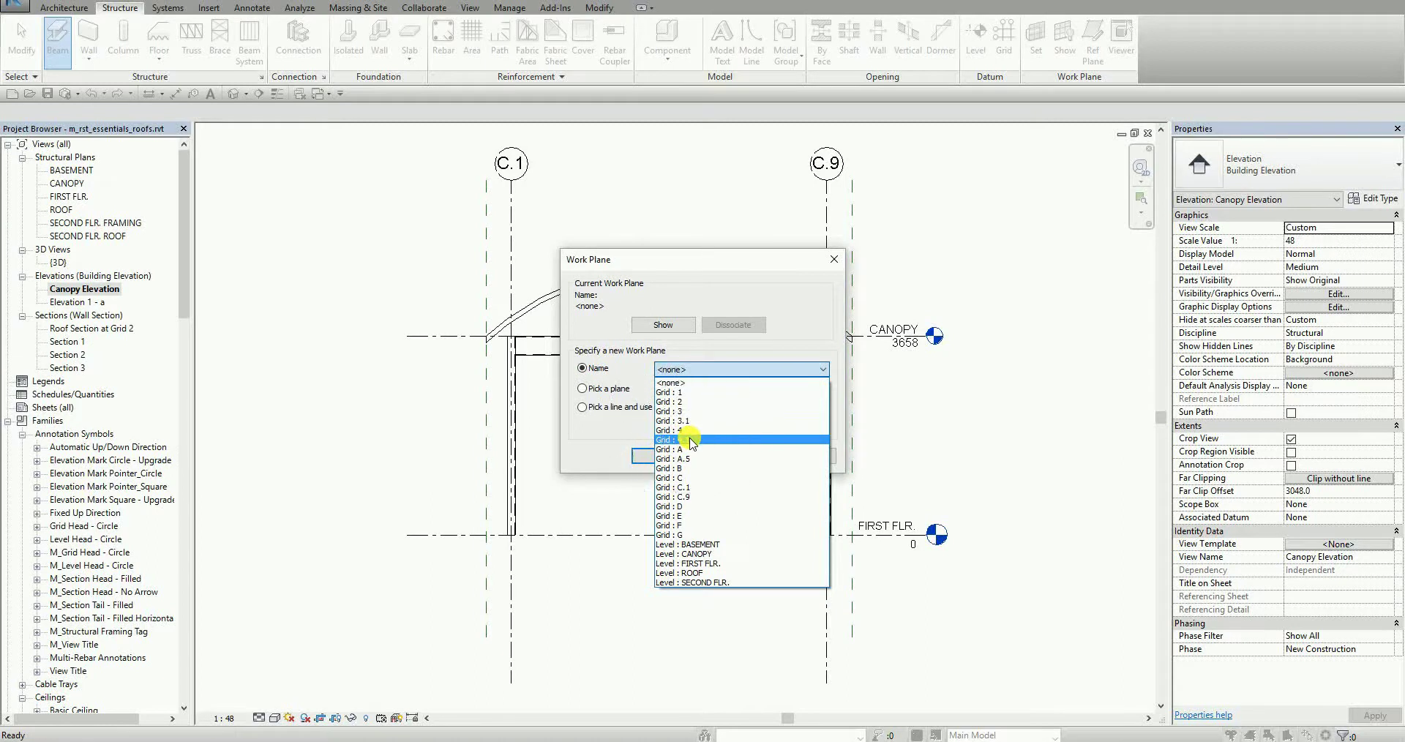
left_click(690, 440)
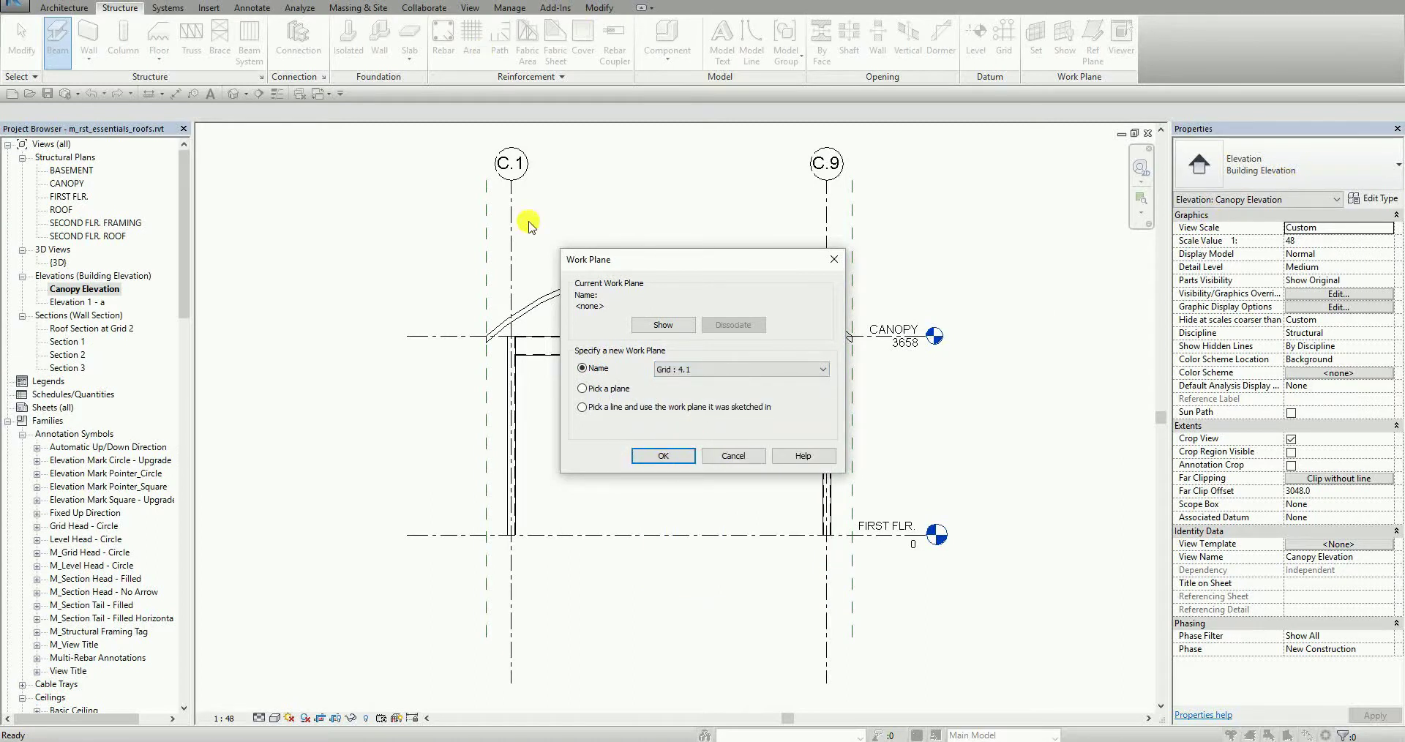
left_click(679, 461)
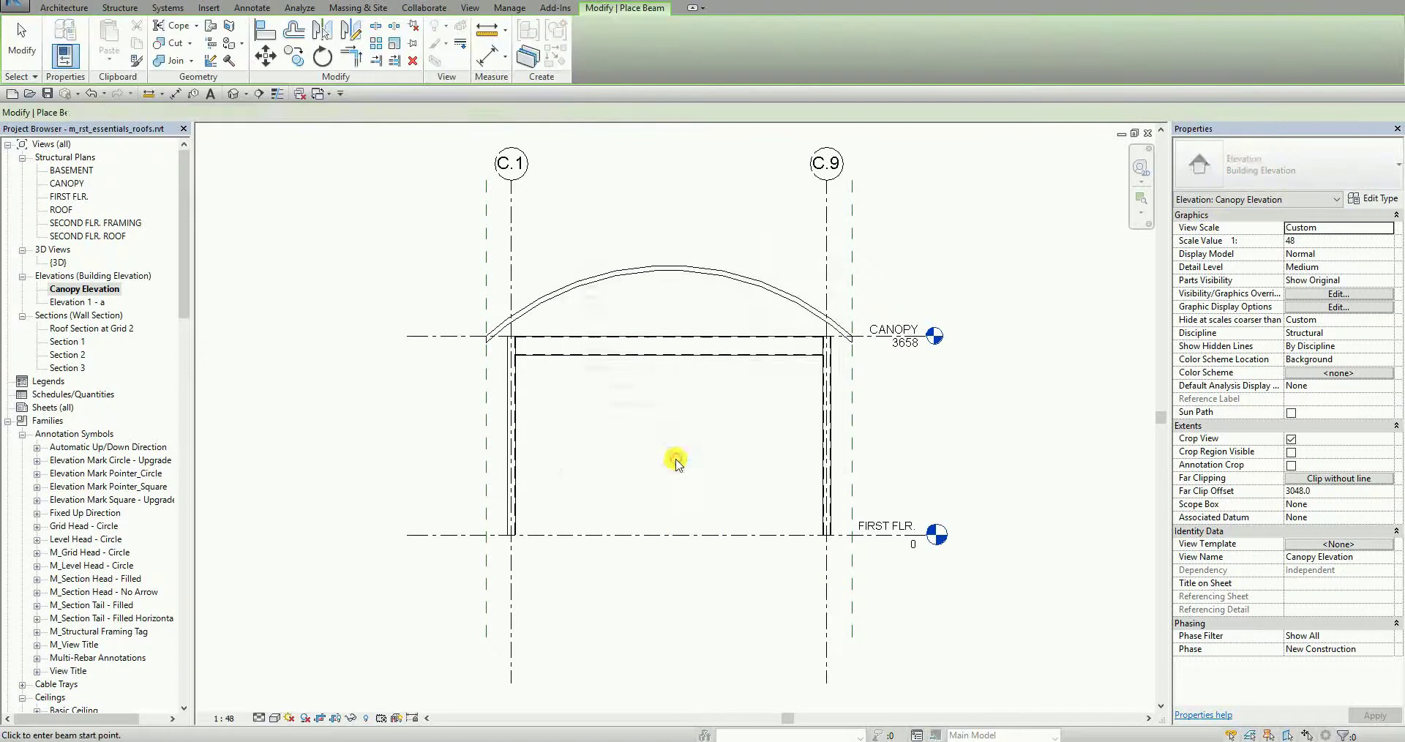
Place an HSS355.6X152.4X12.7 beam by picking the underside edge of the curved canopy roof, and check it in 3D from below
left_click(1353, 169)
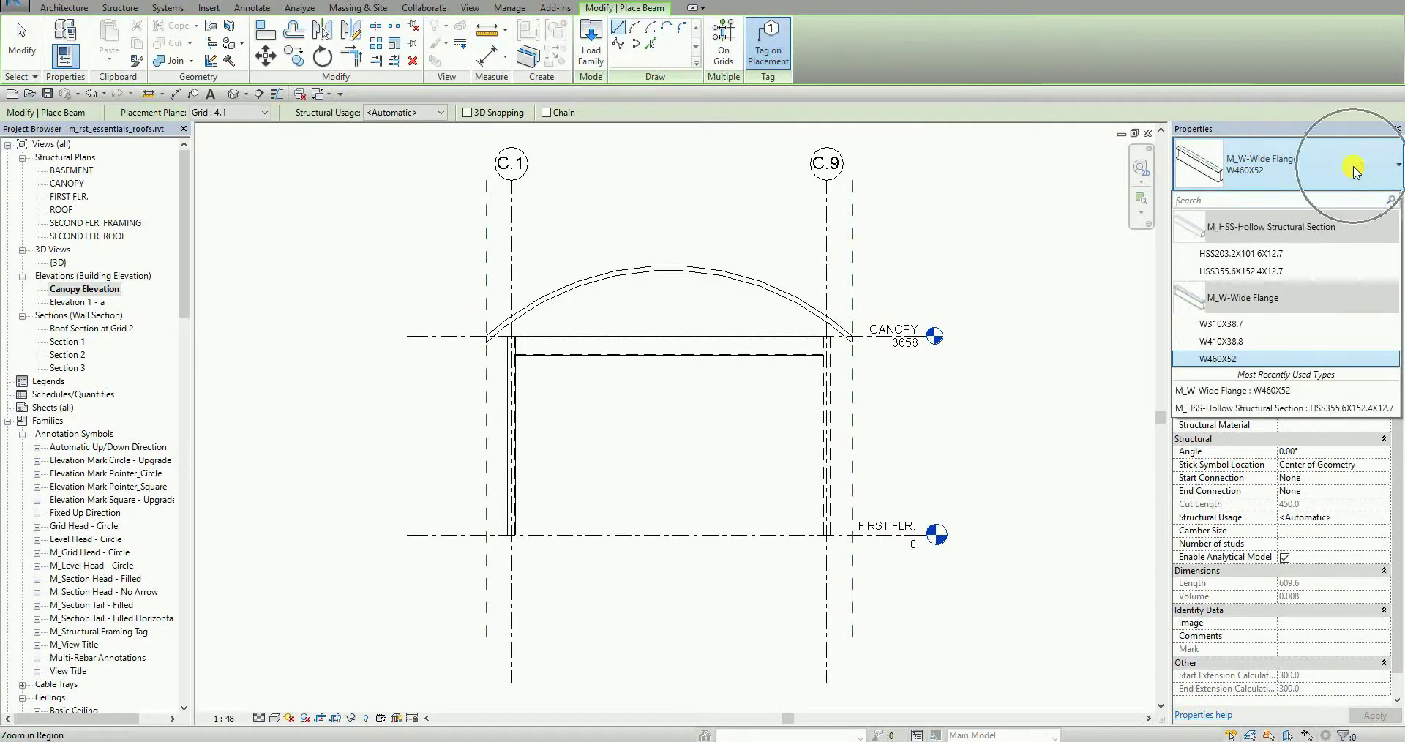
mouse_move(1261, 274)
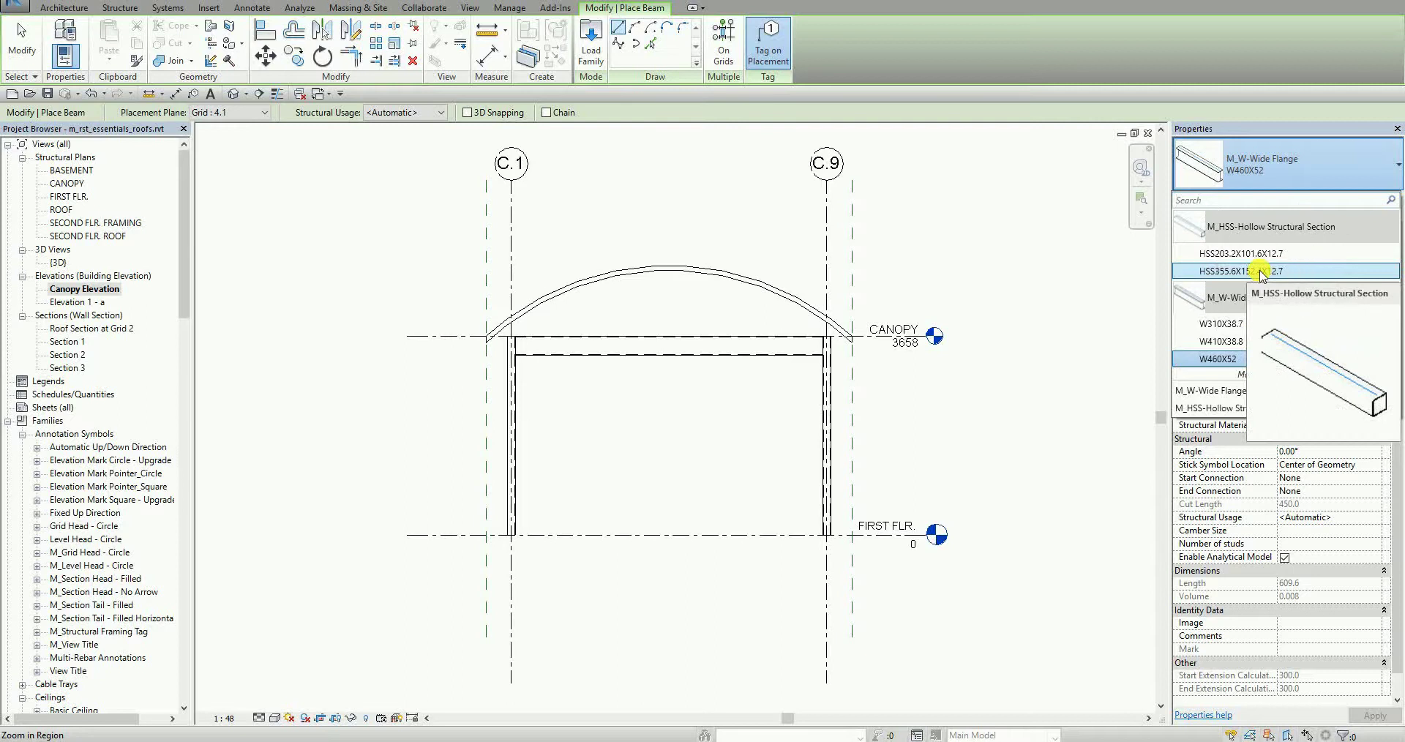
left_click(1260, 272)
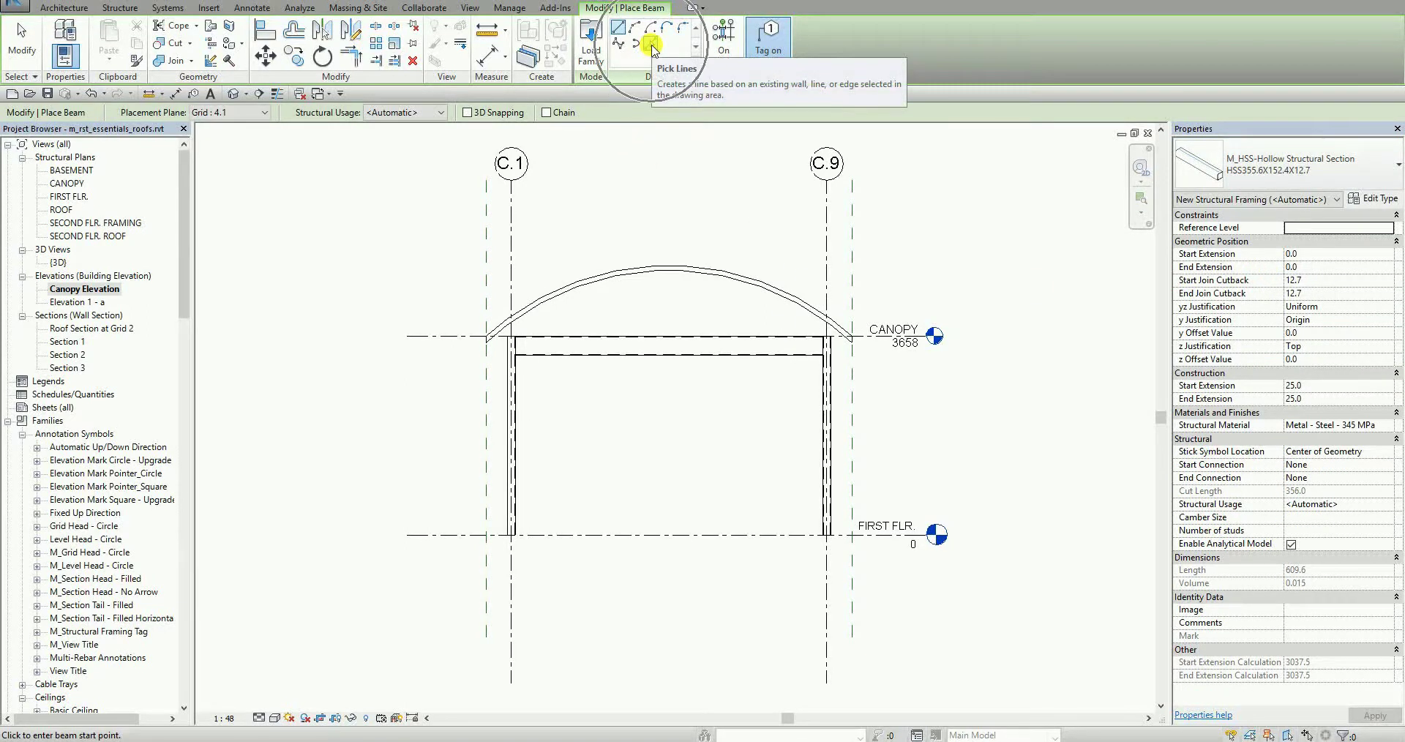
left_click(653, 47)
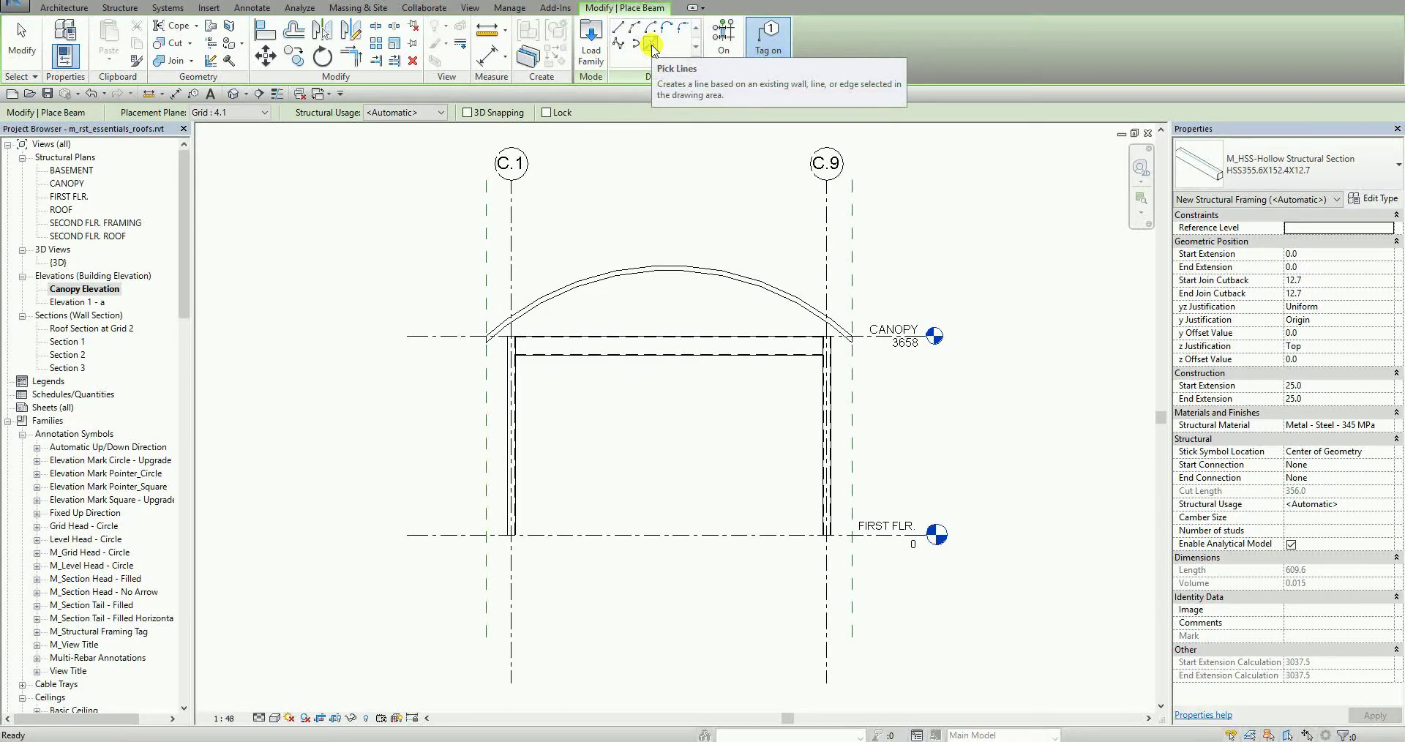
scroll(668, 238, "up", 4)
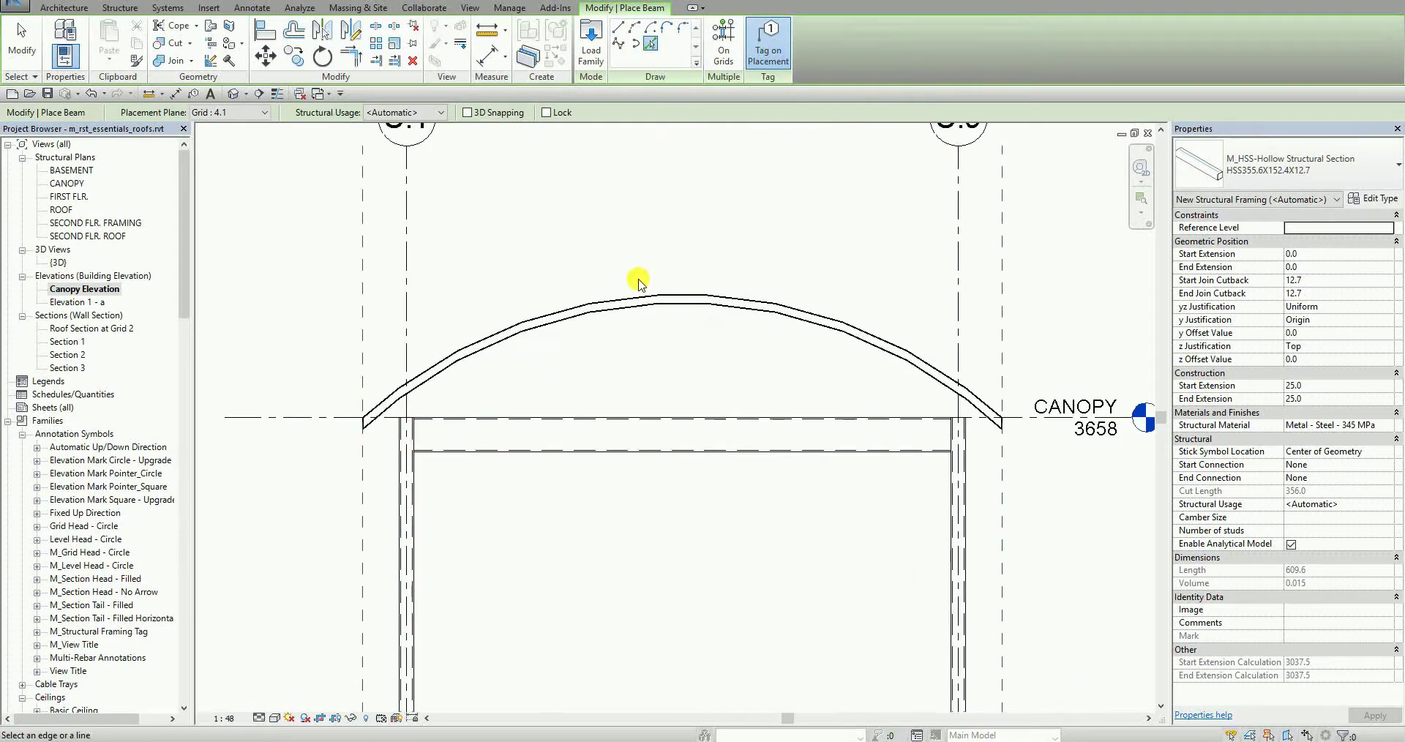
left_click(579, 311)
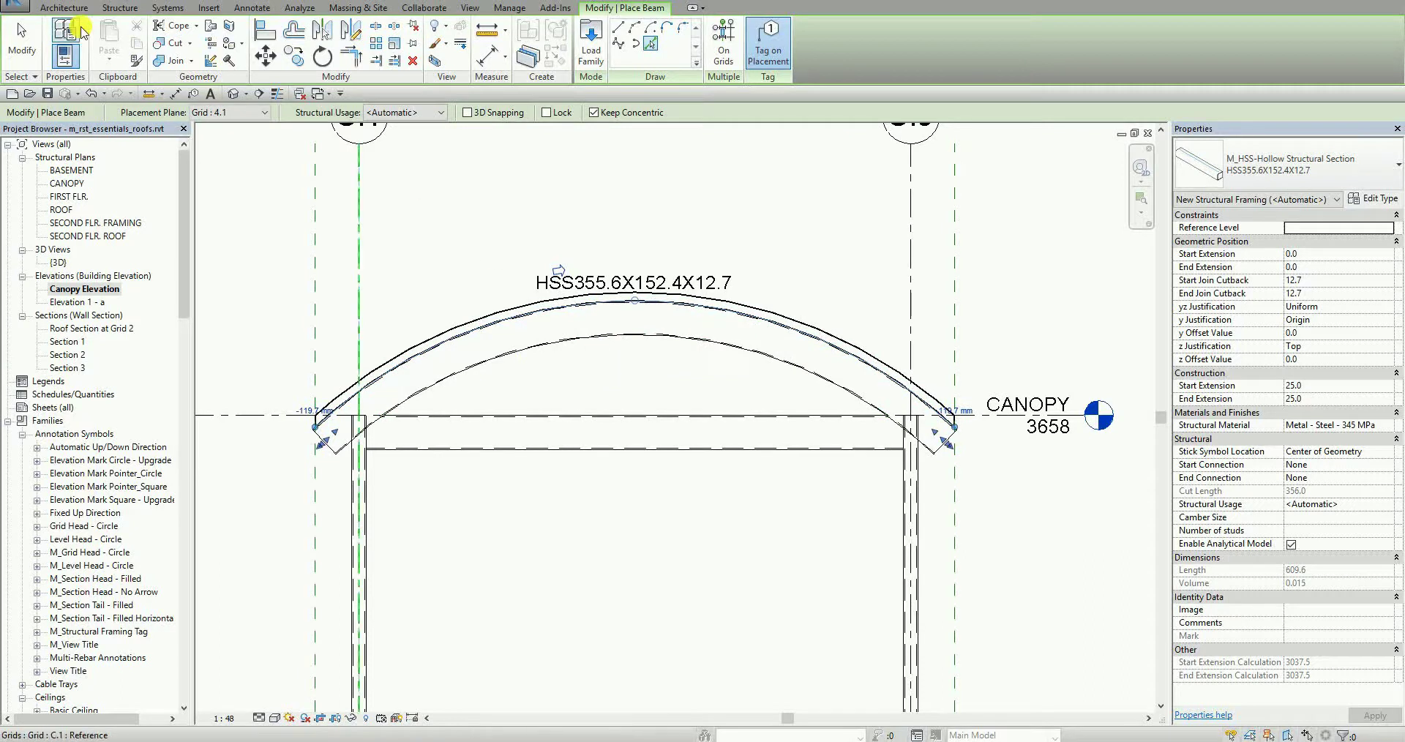
left_click(22, 50)
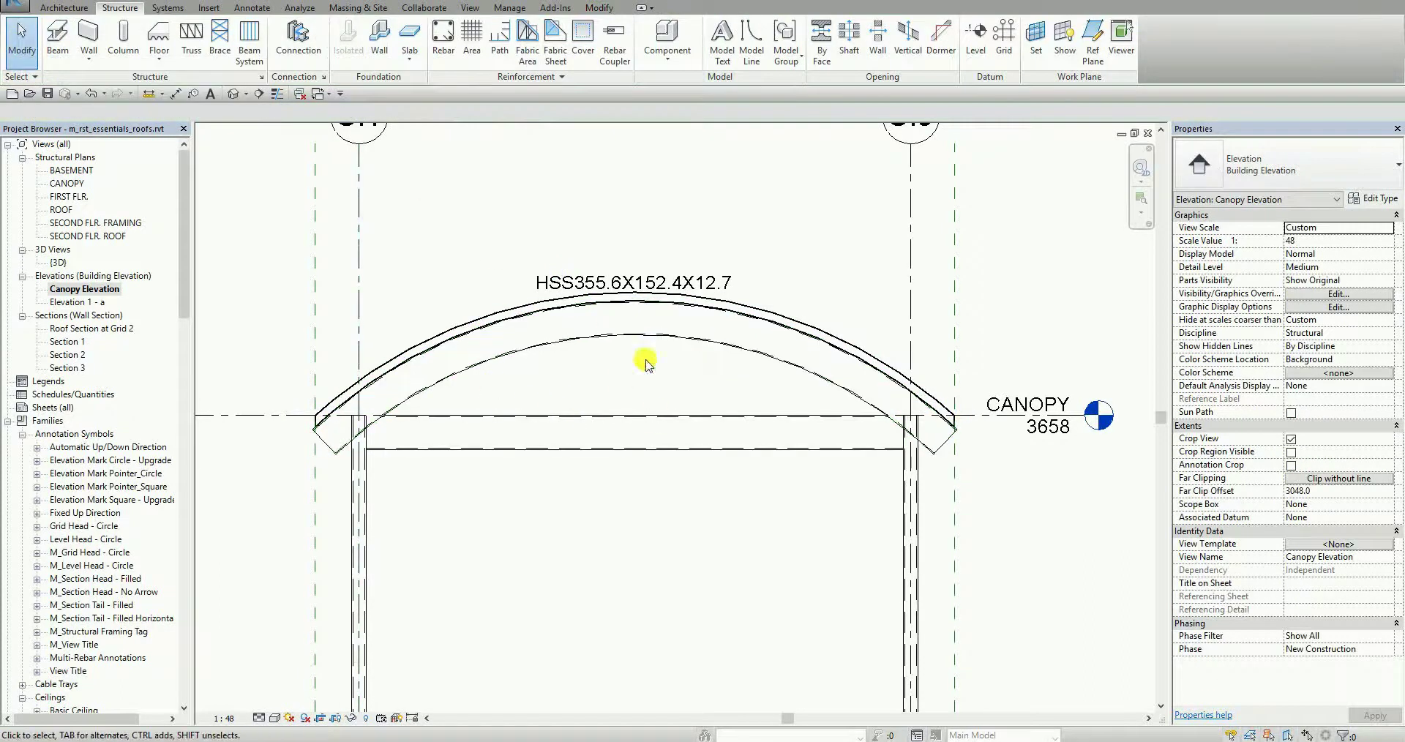
left_click(233, 96)
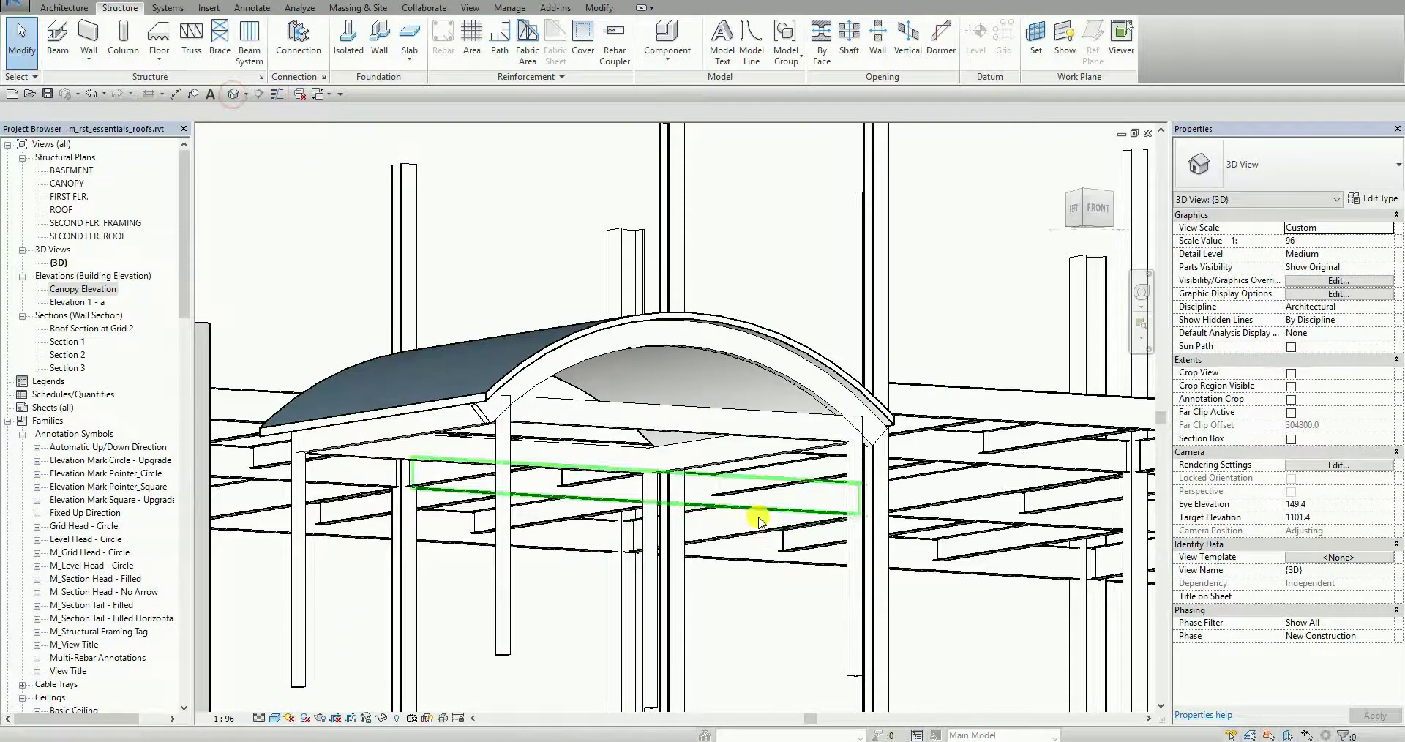
middle_click_drag(759, 520, 776, 333, "shift")
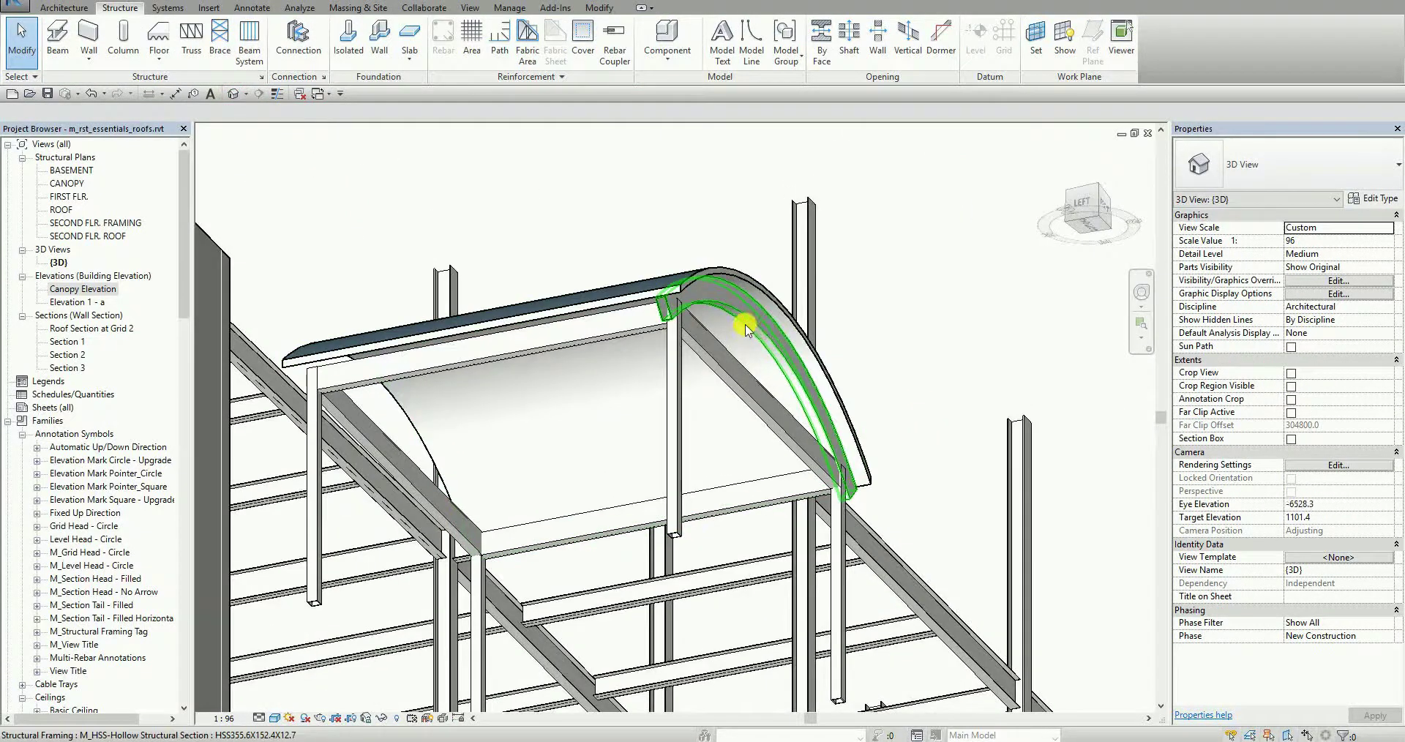
scroll(749, 323, "up", 3)
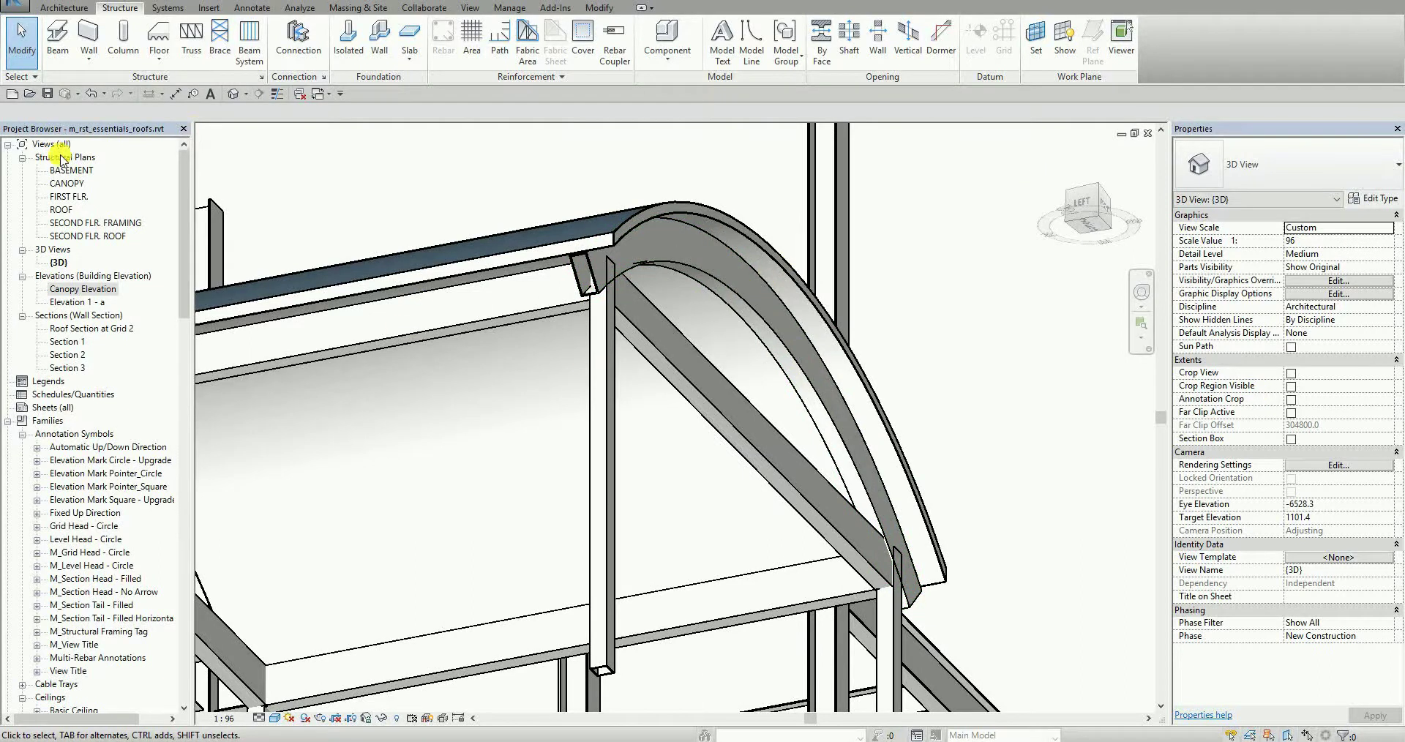
Open the CANOPY structural plan at the canopy framing around Grid 4.1
left_click(68, 183)
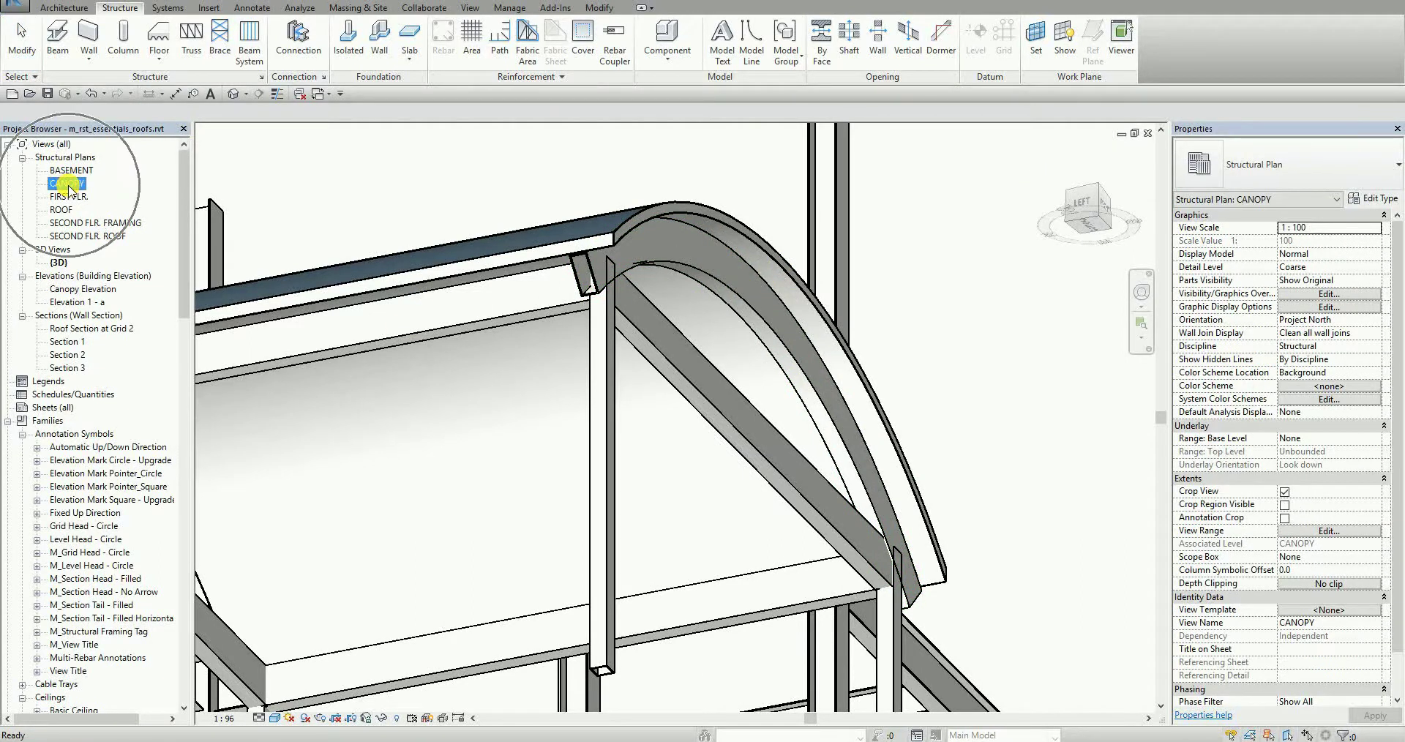
double_click(68, 184)
scroll(658, 541, "up", 4)
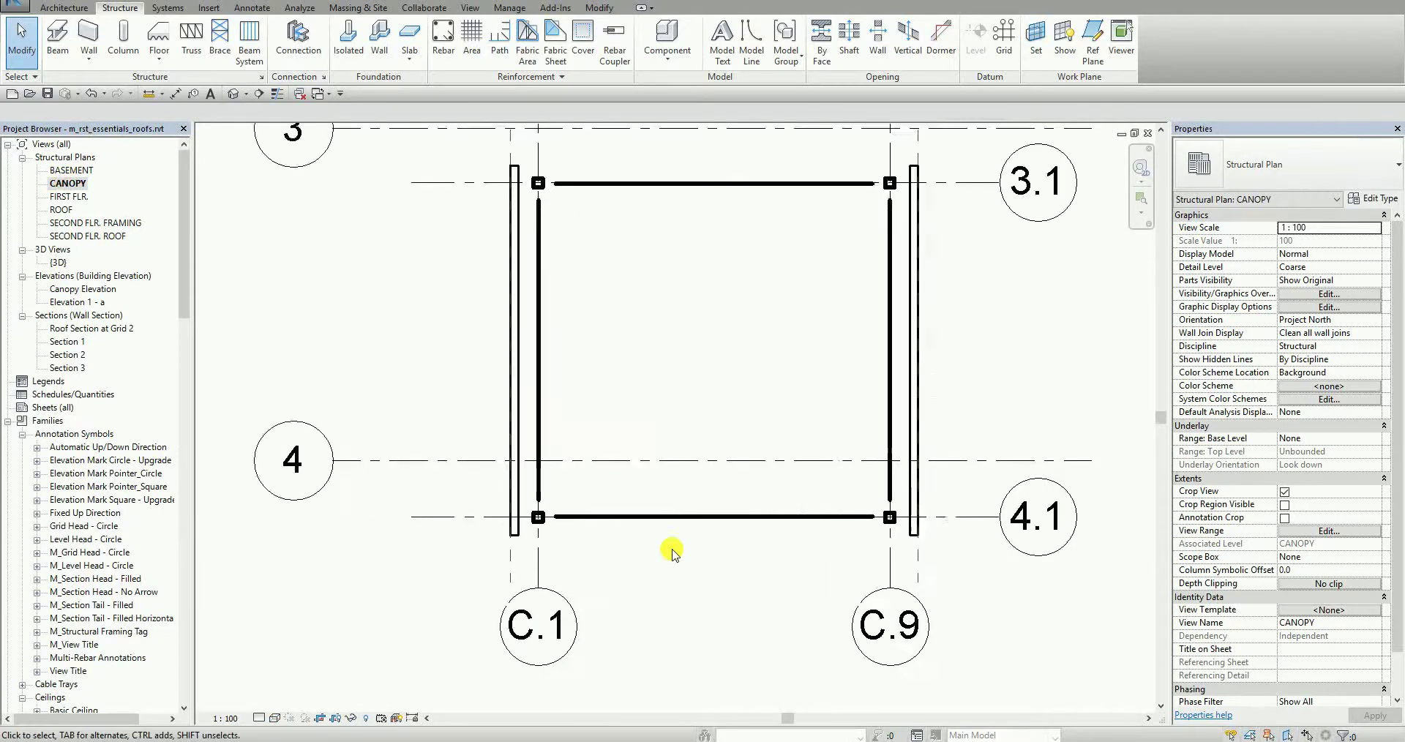
key("ctrl")
key("ctrl")
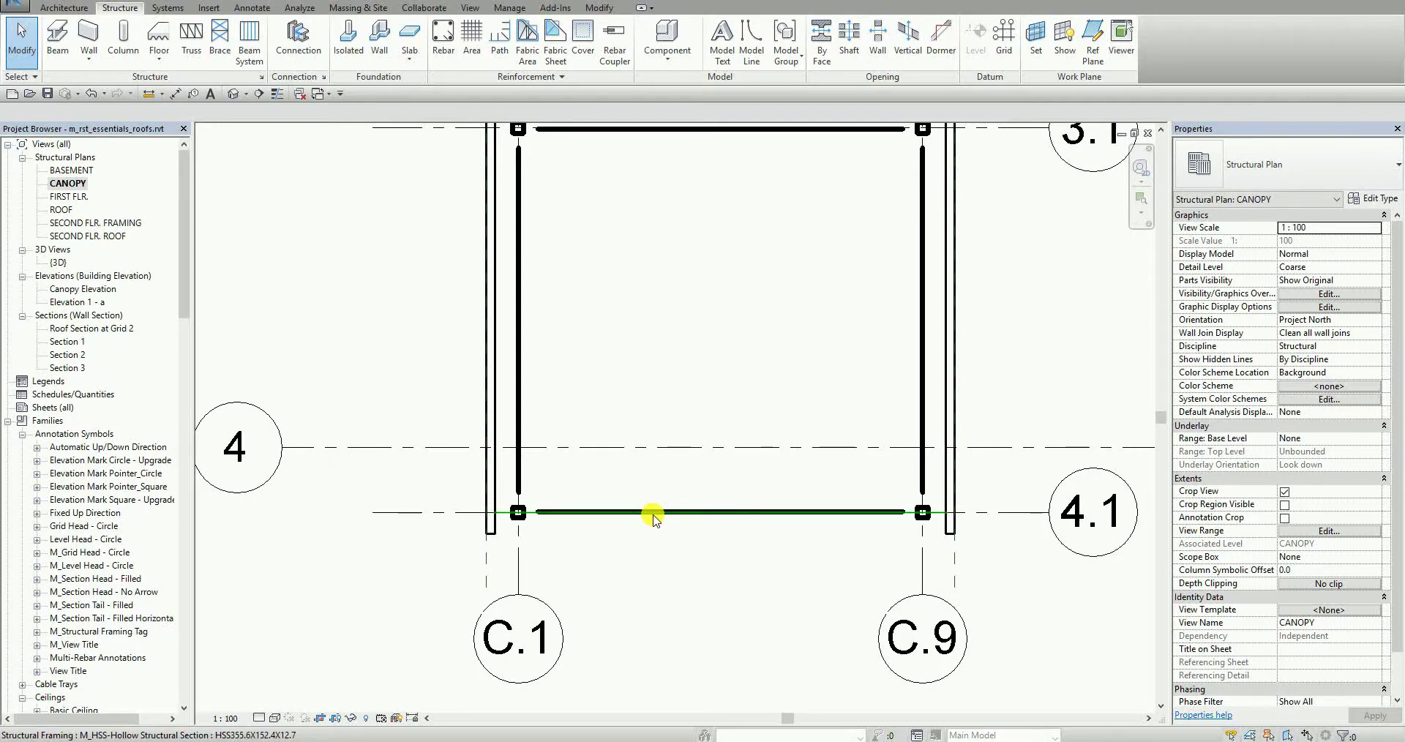
Select the curved HSS355.6X152.4X12.7 beam along Grid 4.1 among the overlapping elements in the CANOPY plan
key("Tab")
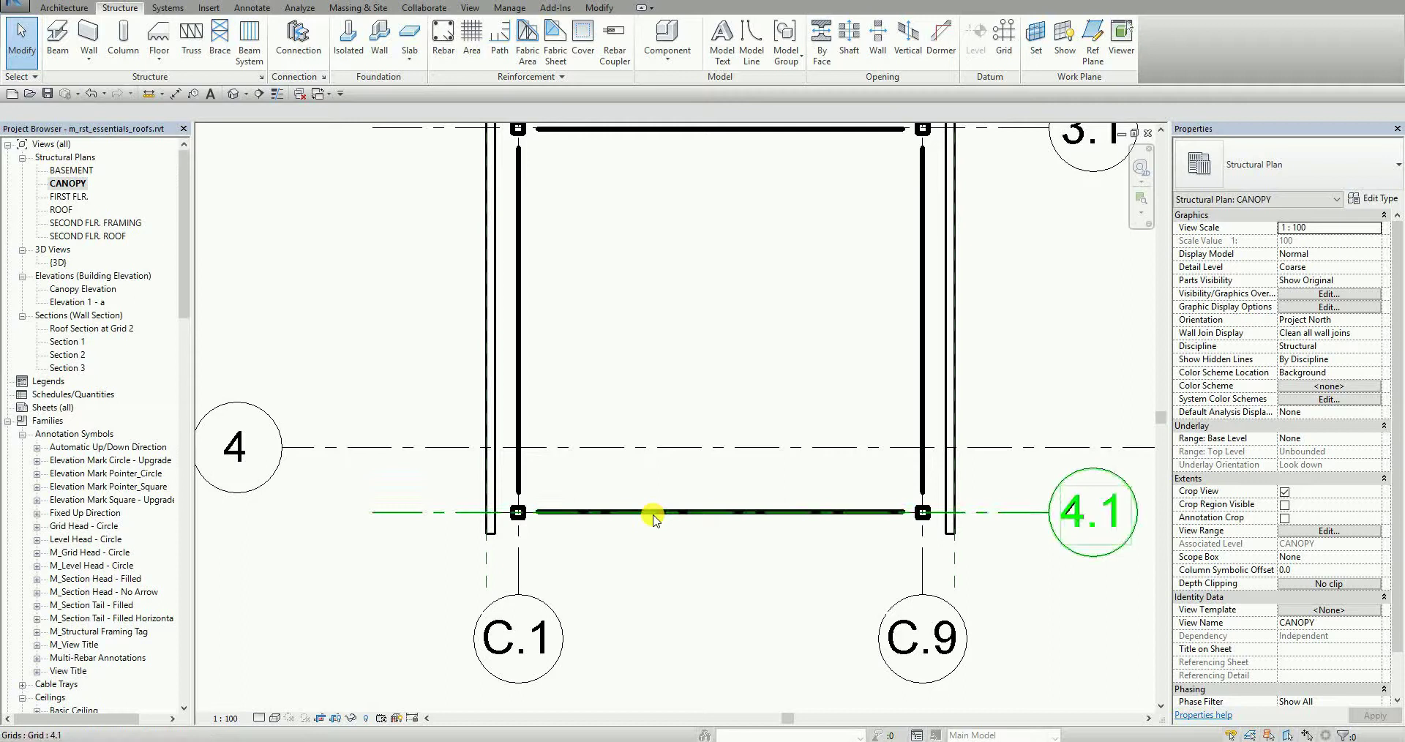
key("Tab")
key("Tab")
key("Tab")
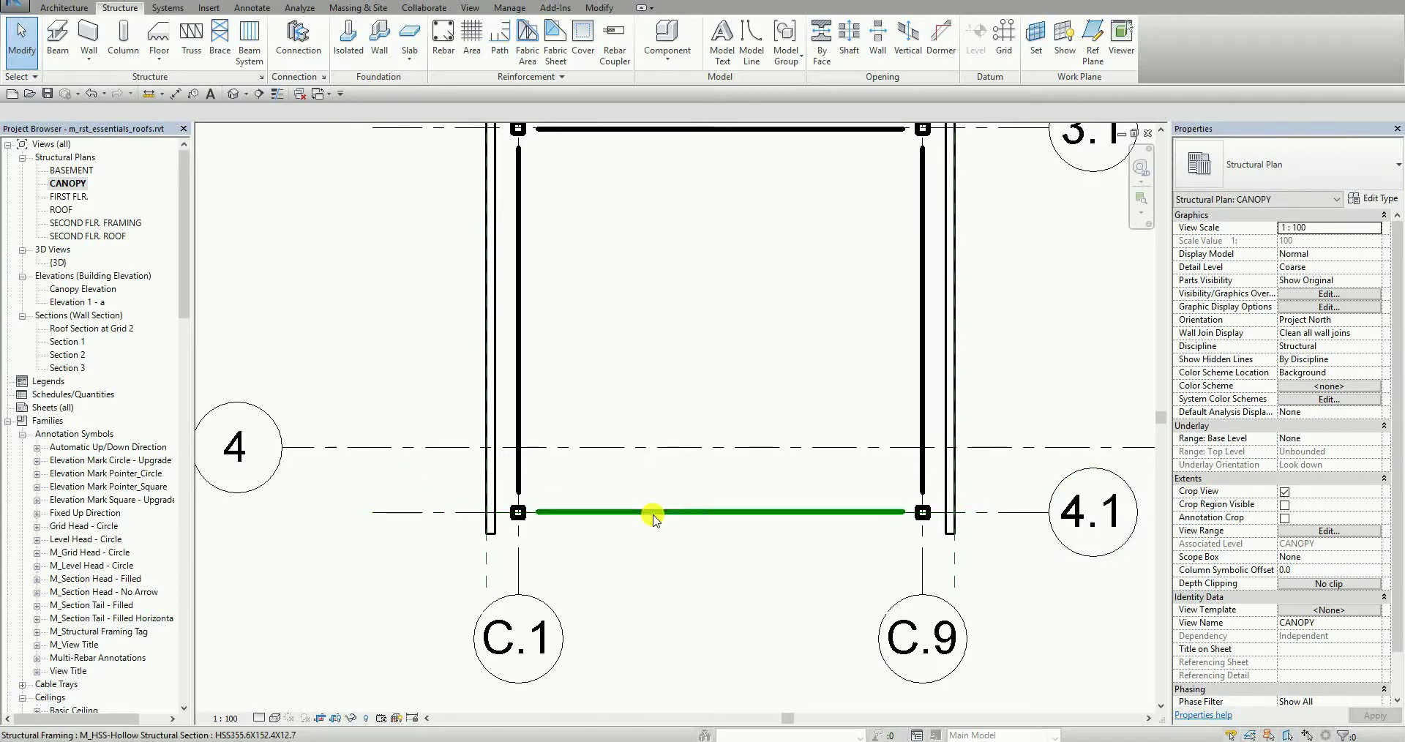
key("Tab")
key("Tab")
key("Tab")
key("Tab")
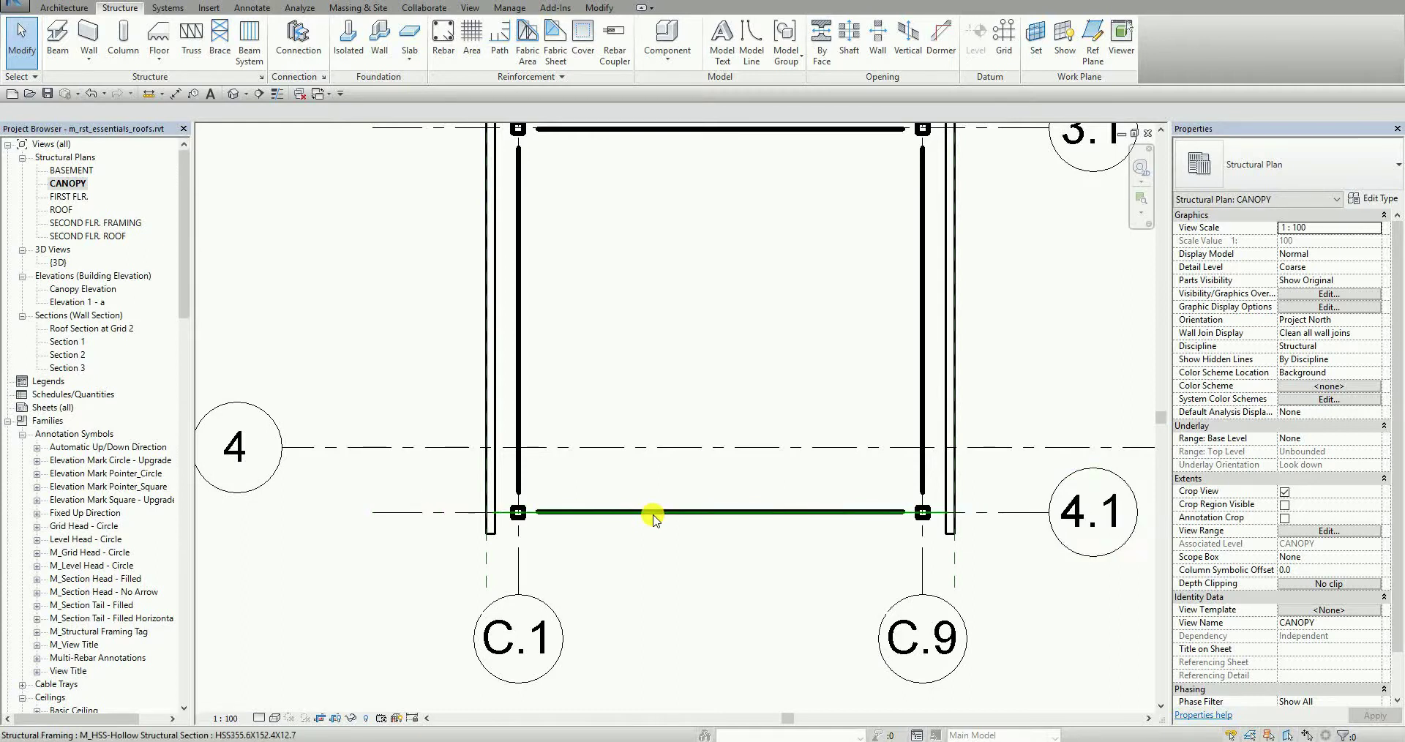
left_click(654, 518)
key("ctrl")
key("ctrl")
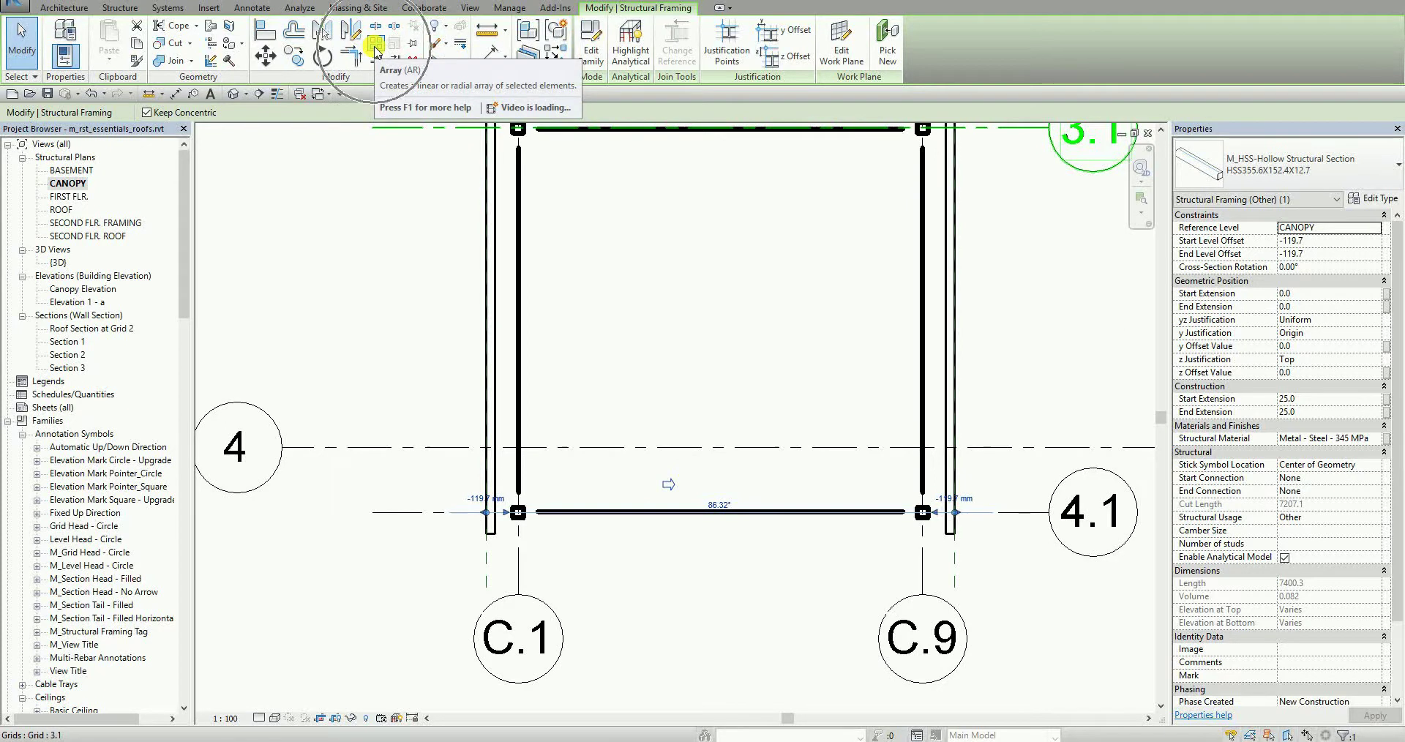
key("ctrl")
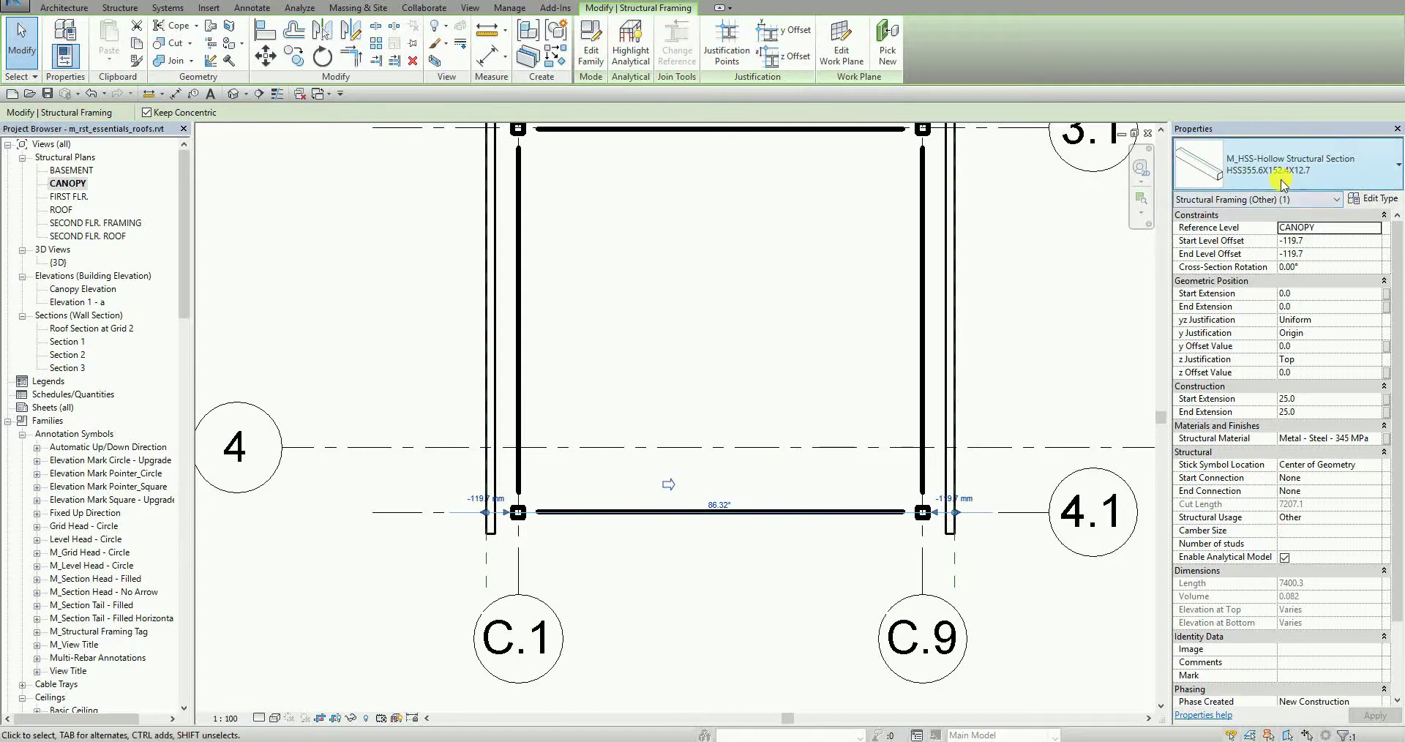
Array the curved beam linearly as 6 grouped, constrained members from Grid 4.1 to Grid 3.1, with the second point locating the last member
left_click(375, 45)
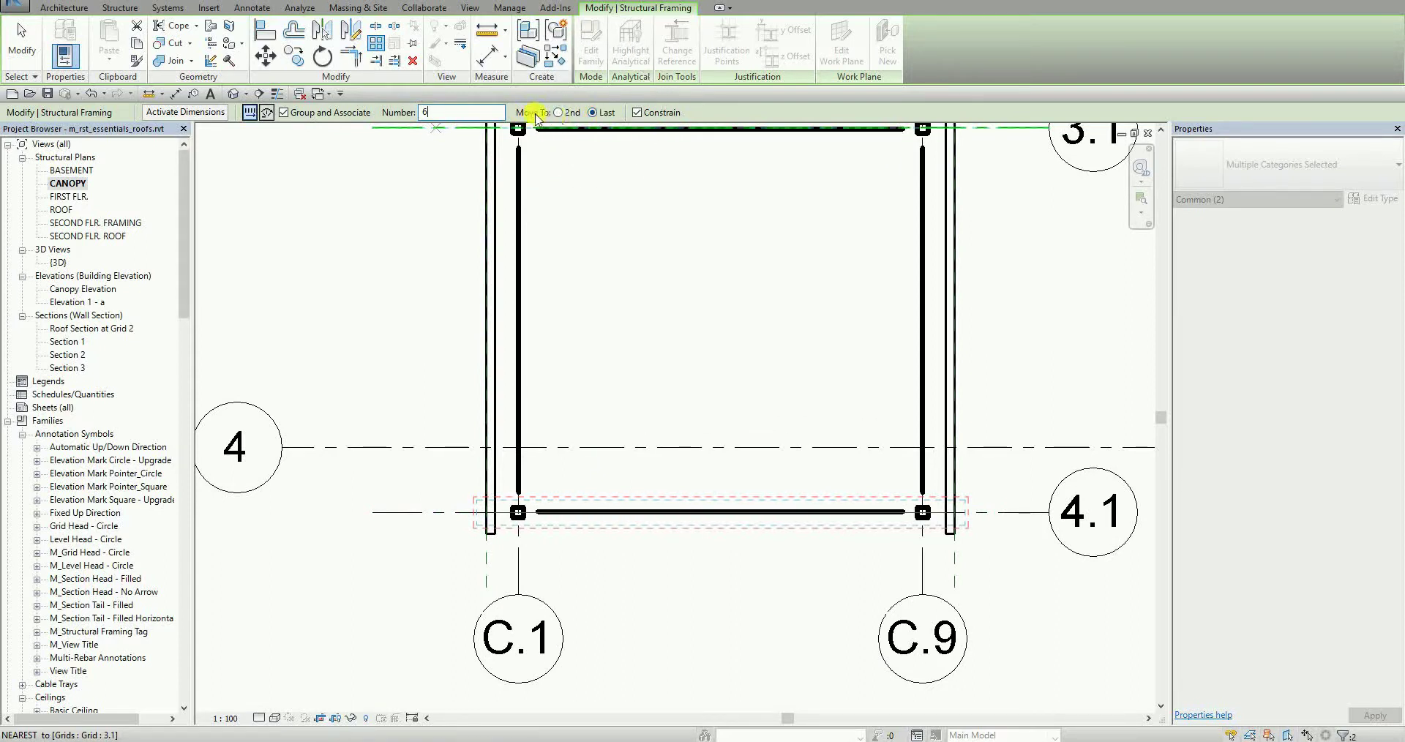
scroll(644, 276, "down", 3)
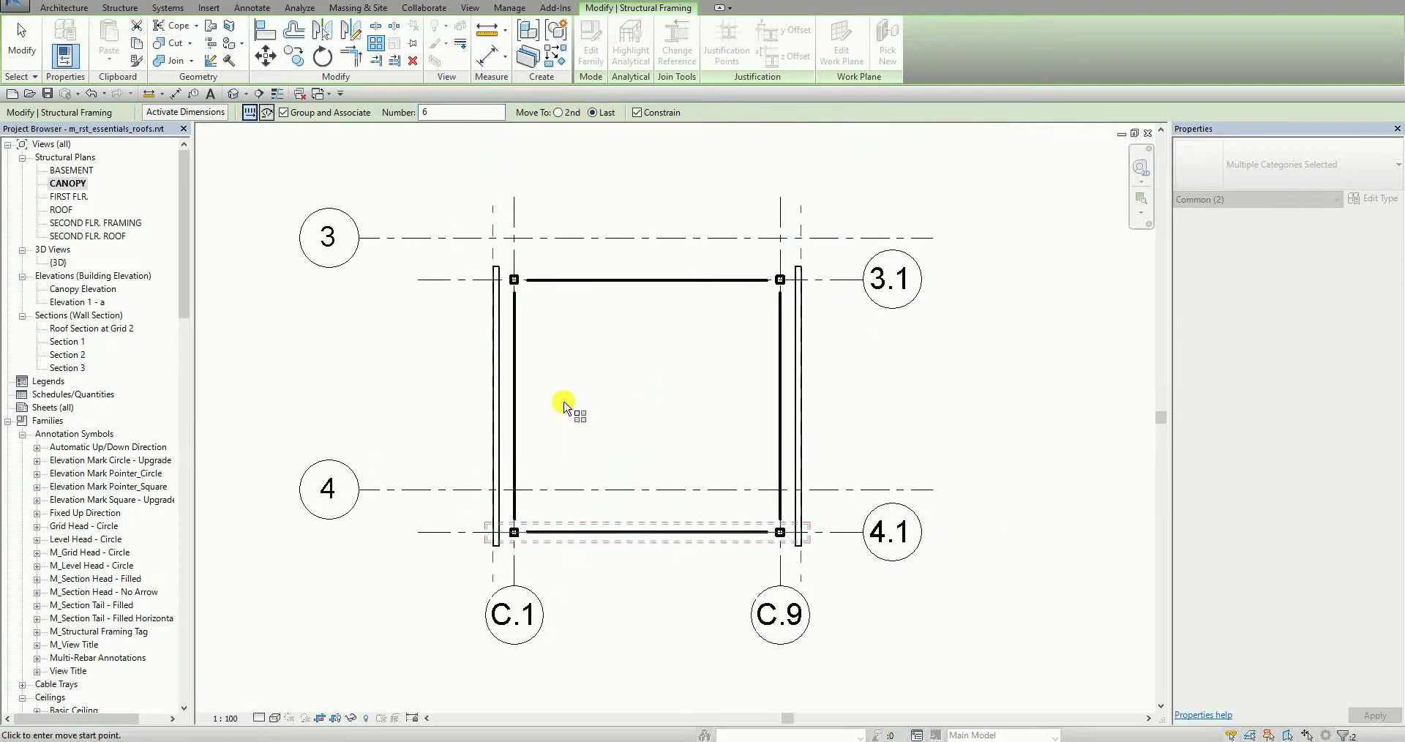
left_click(443, 532)
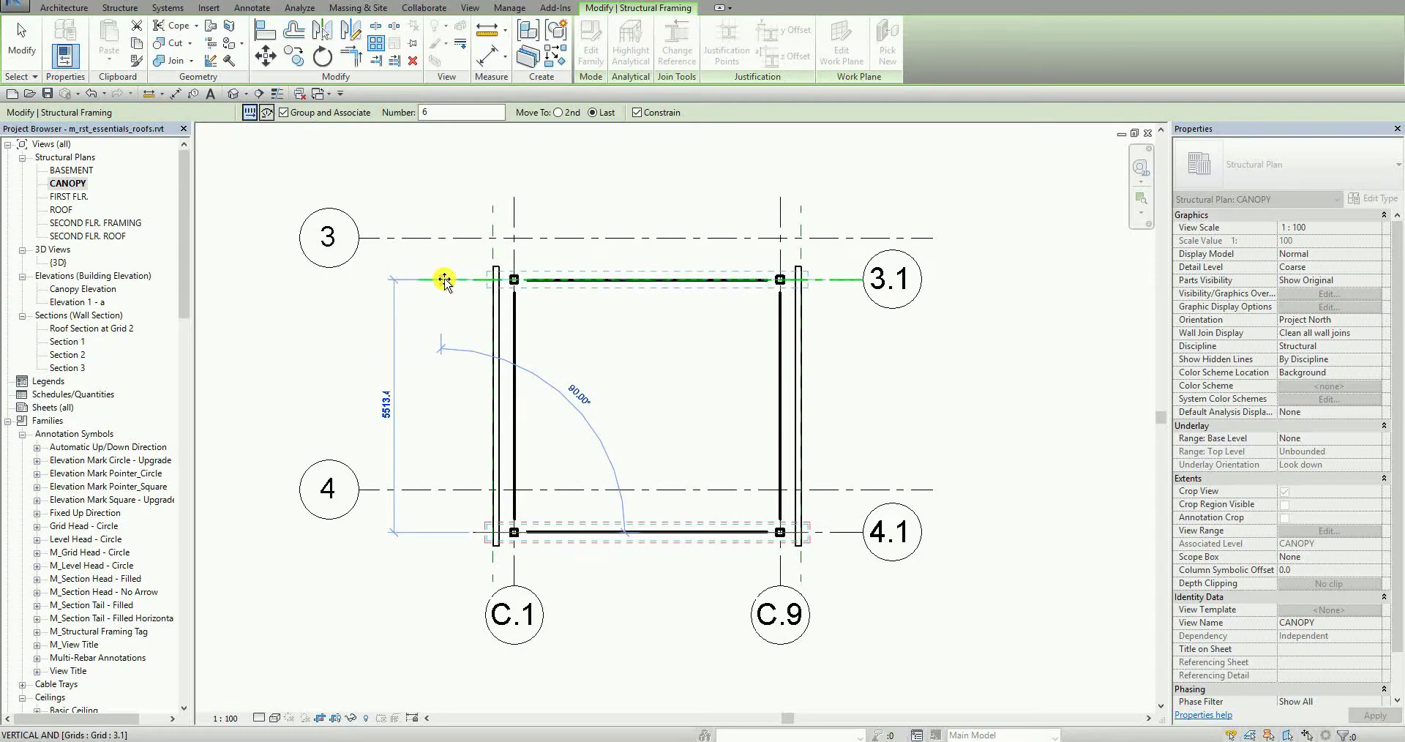
left_click(444, 280)
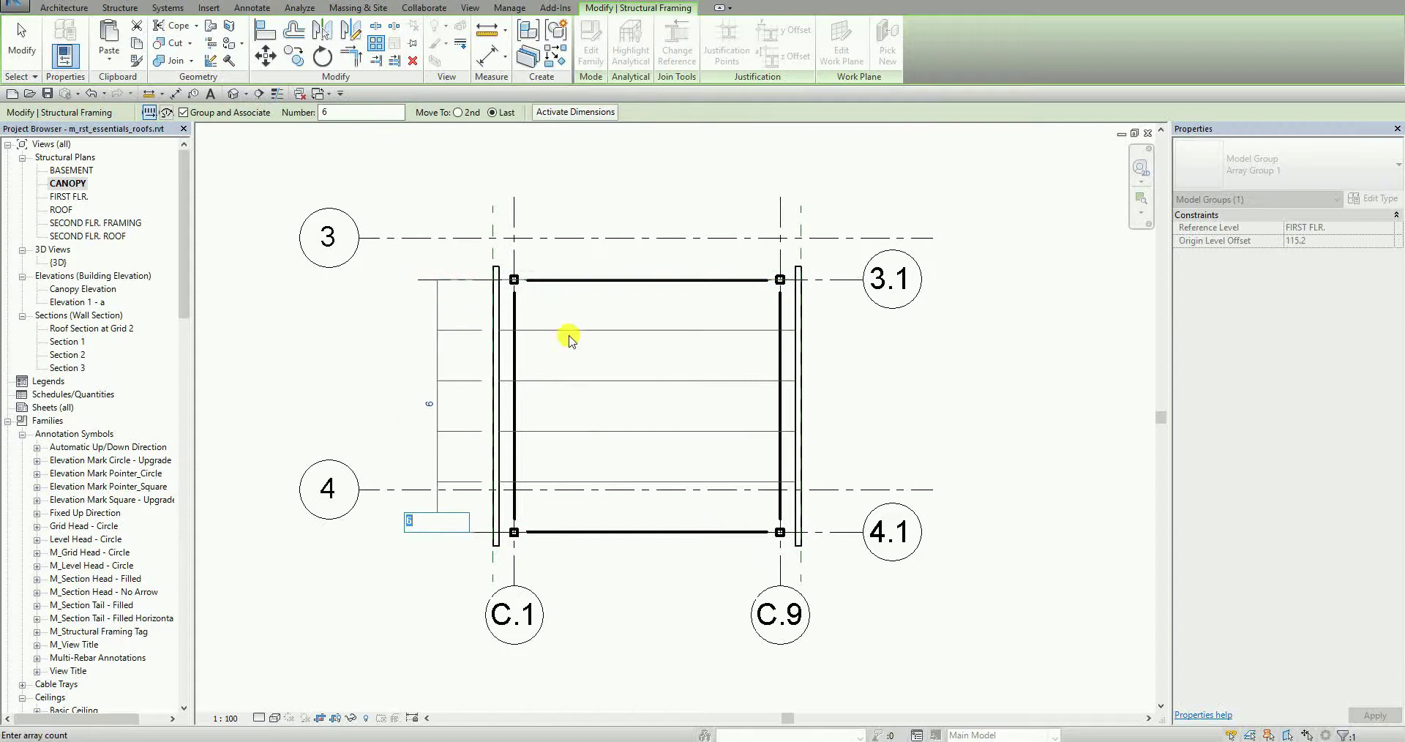
left_click(24, 50)
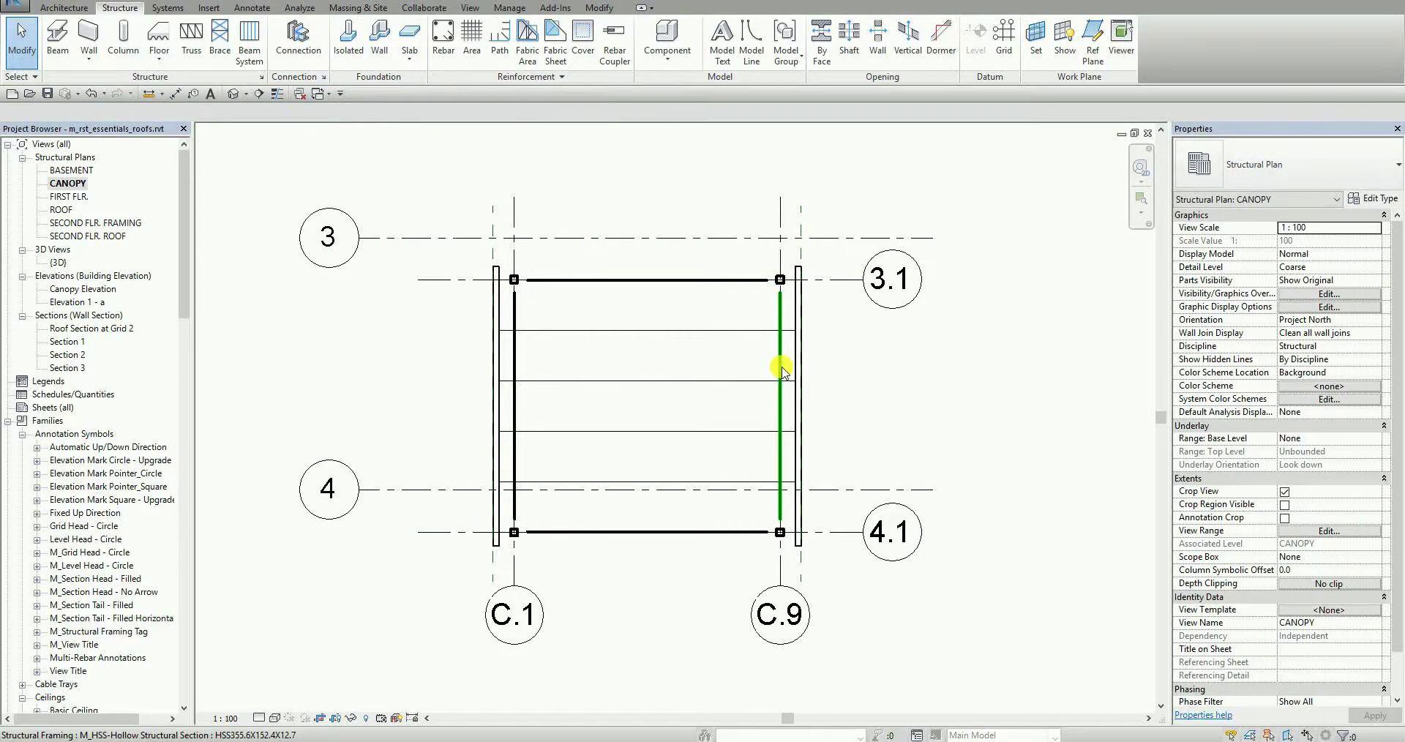
Open the default 3D view and look at the canopy and building from above
left_click(235, 94)
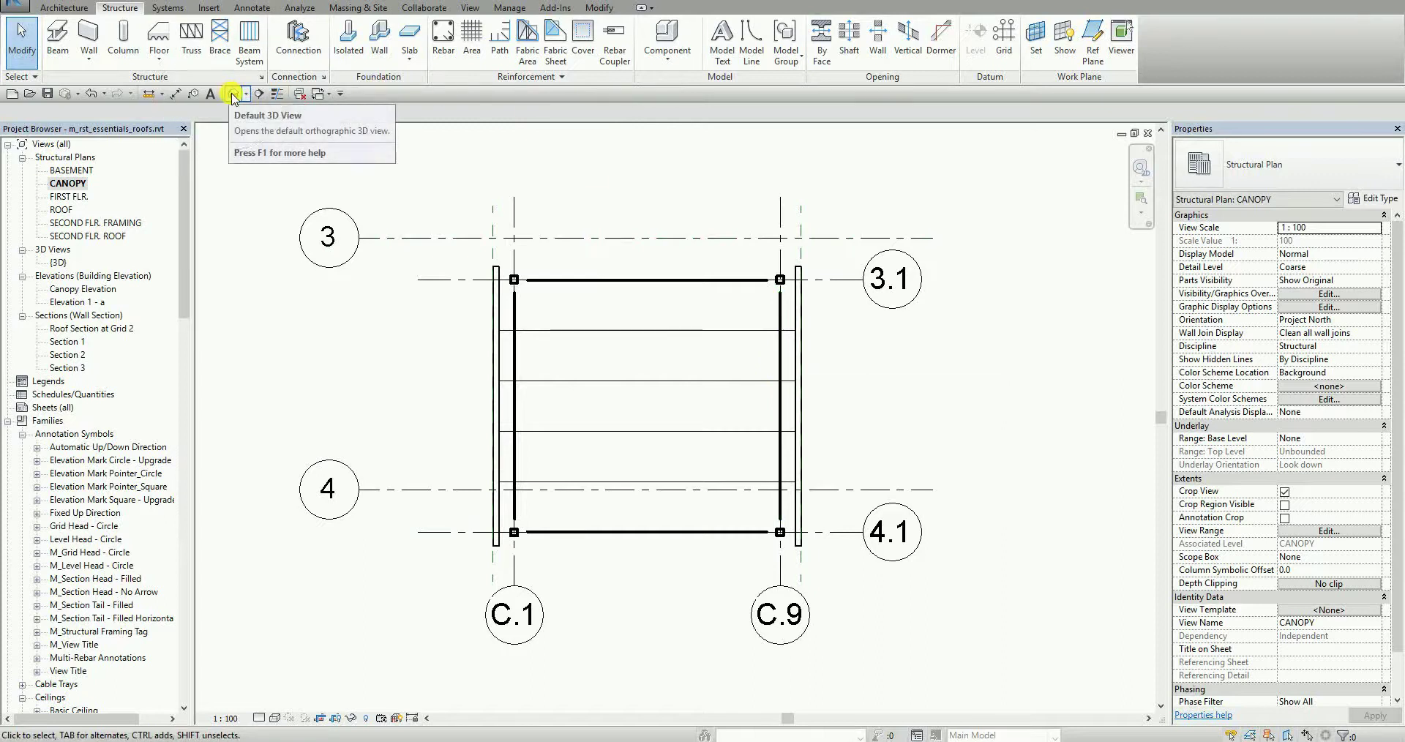
middle_click_drag(612, 349, 671, 529, "shift")
scroll(670, 528, "down", 6)
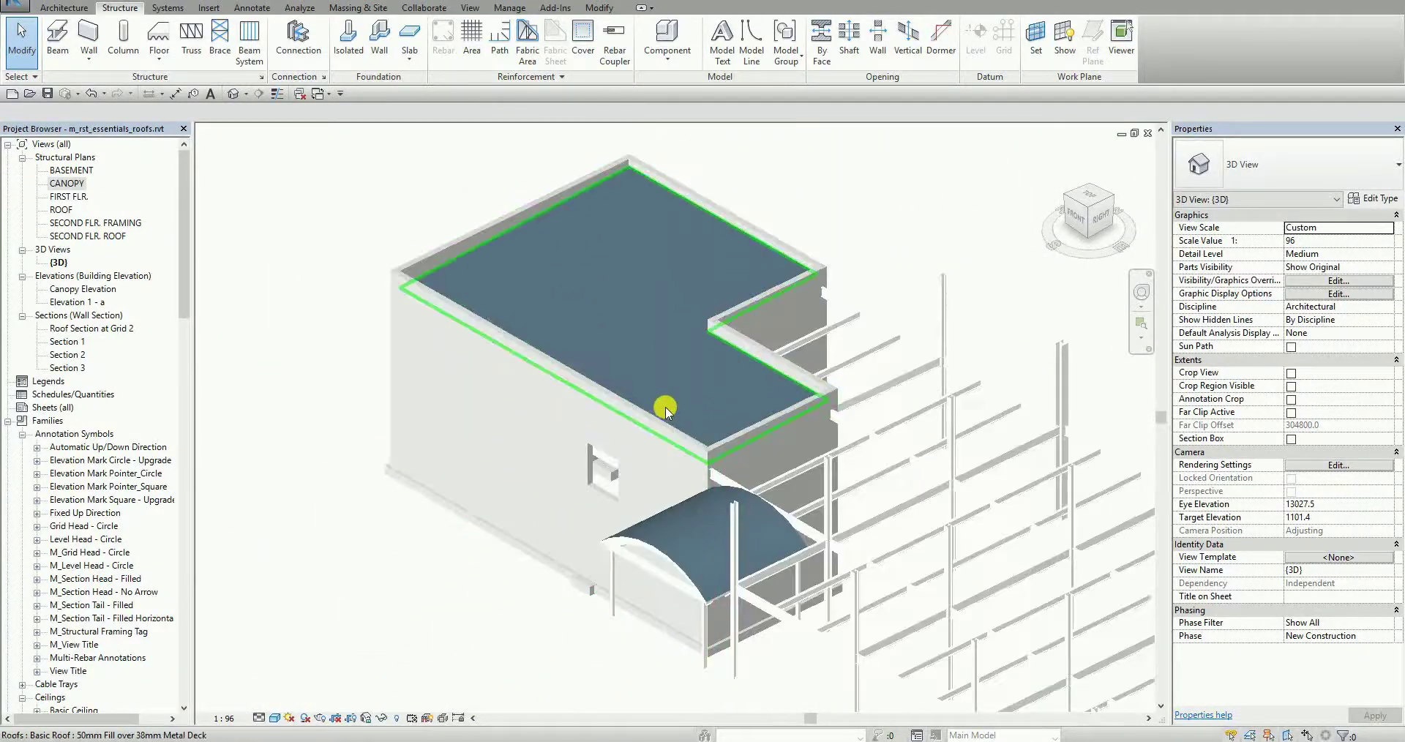
Override the Roofs category graphics in the 3D view through the canopy roof, setting surface transparency to 50
left_click(685, 521)
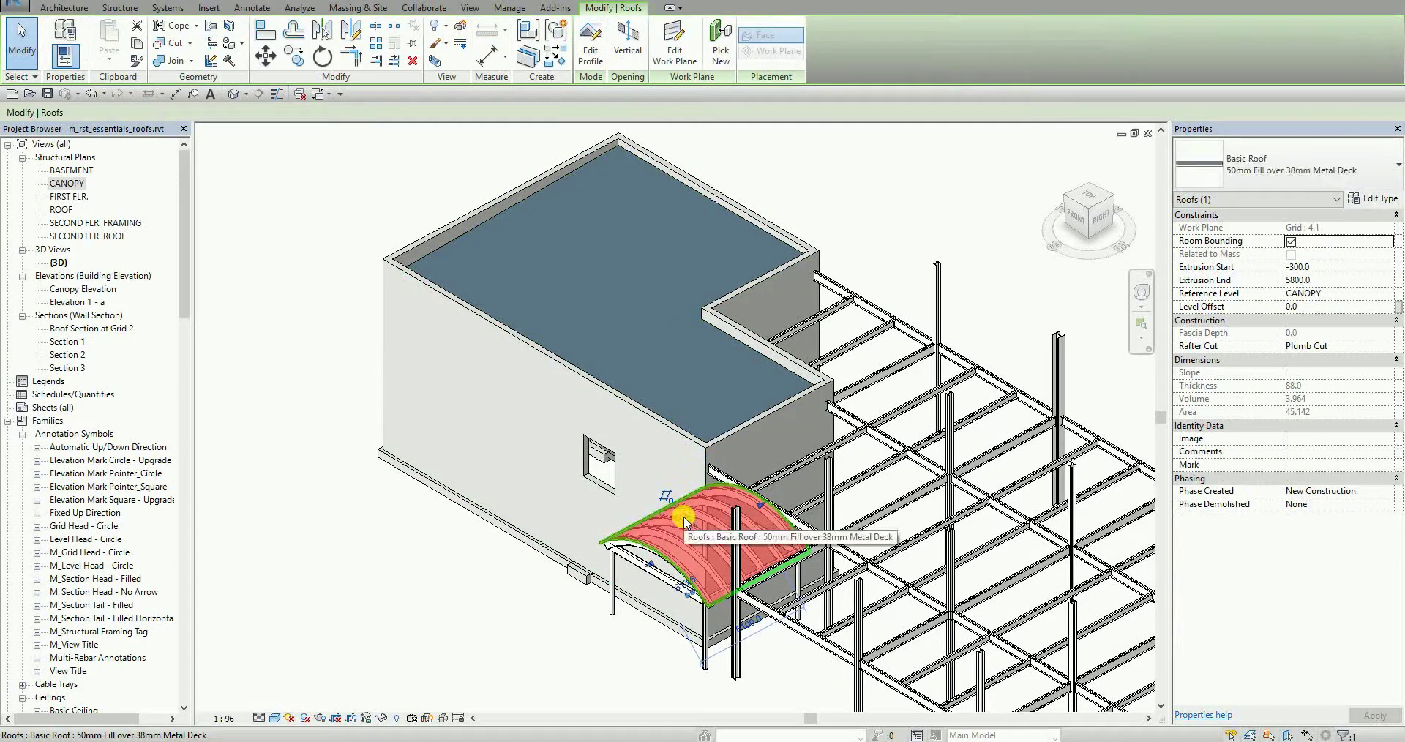
right_click(686, 520)
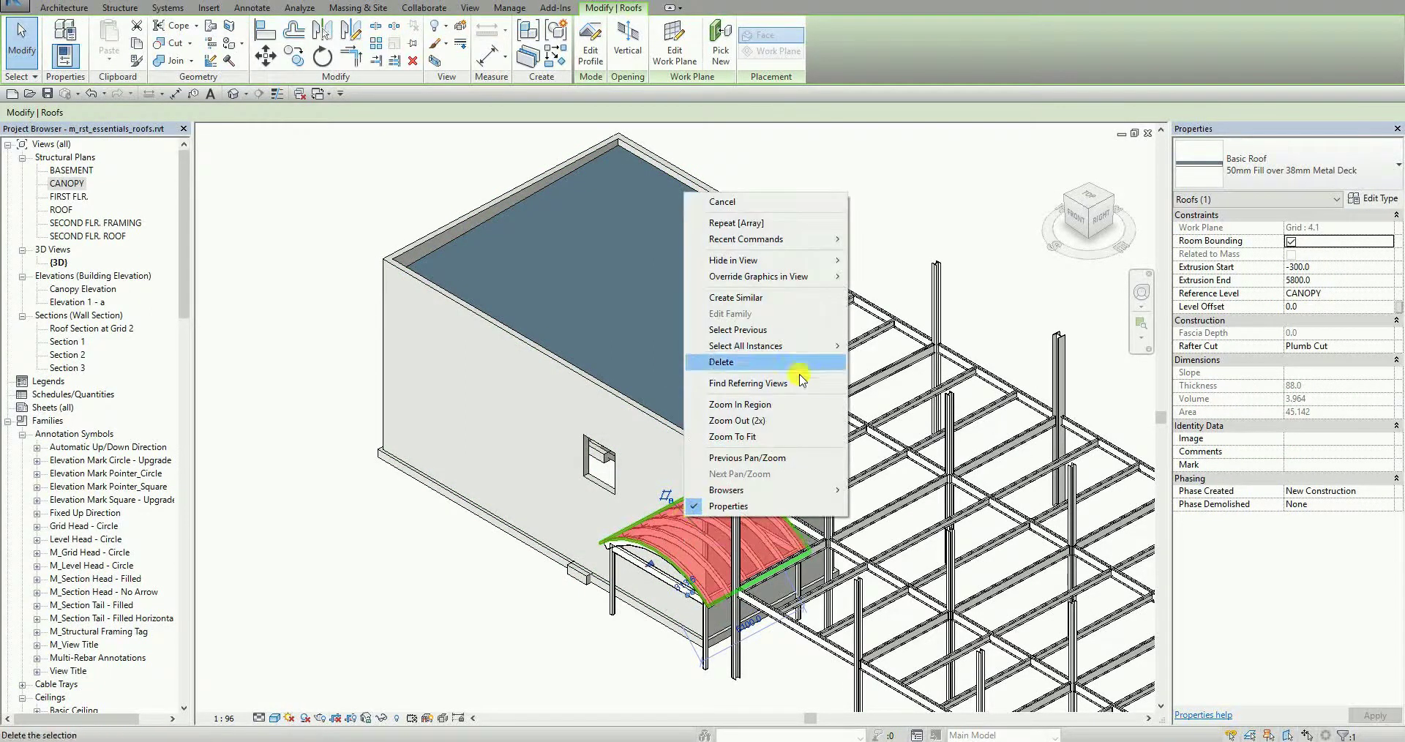
mouse_move(801, 278)
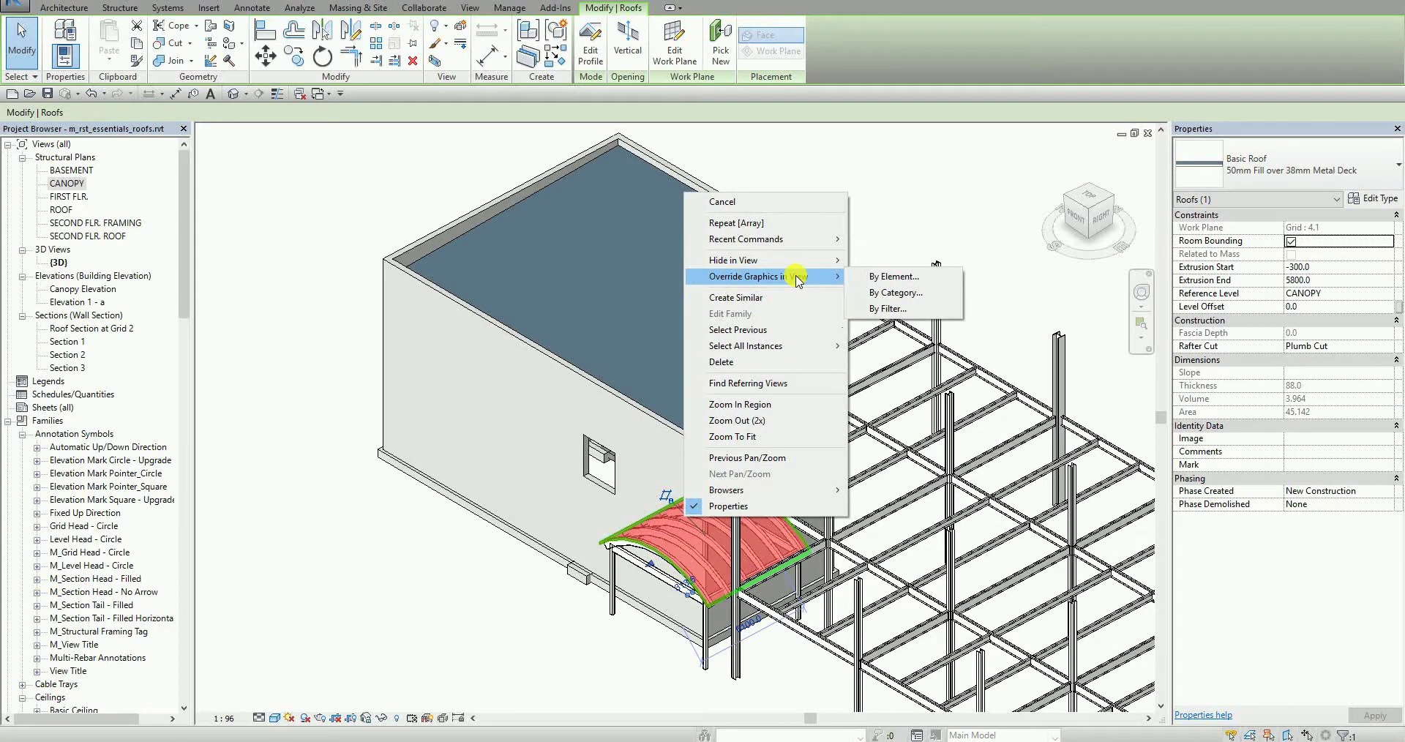
left_click(895, 297)
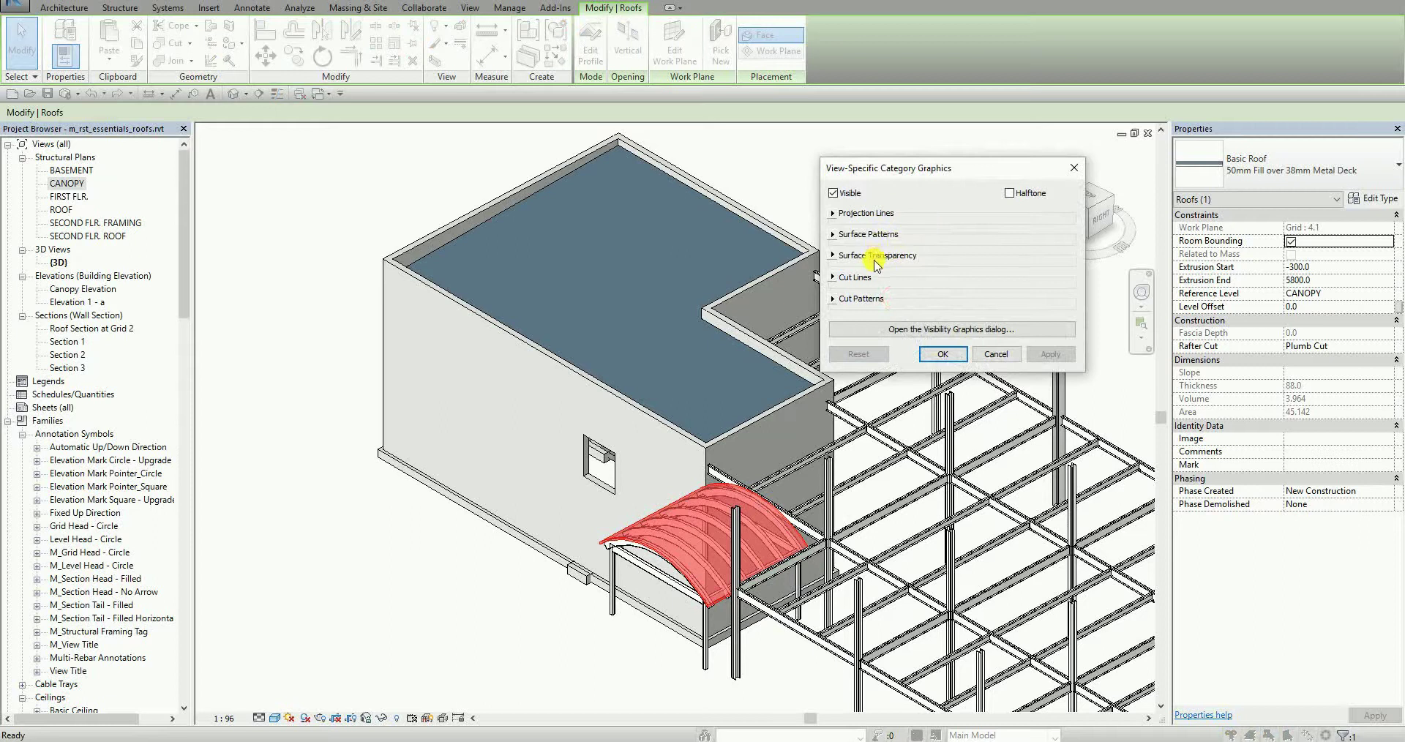
left_click(873, 256)
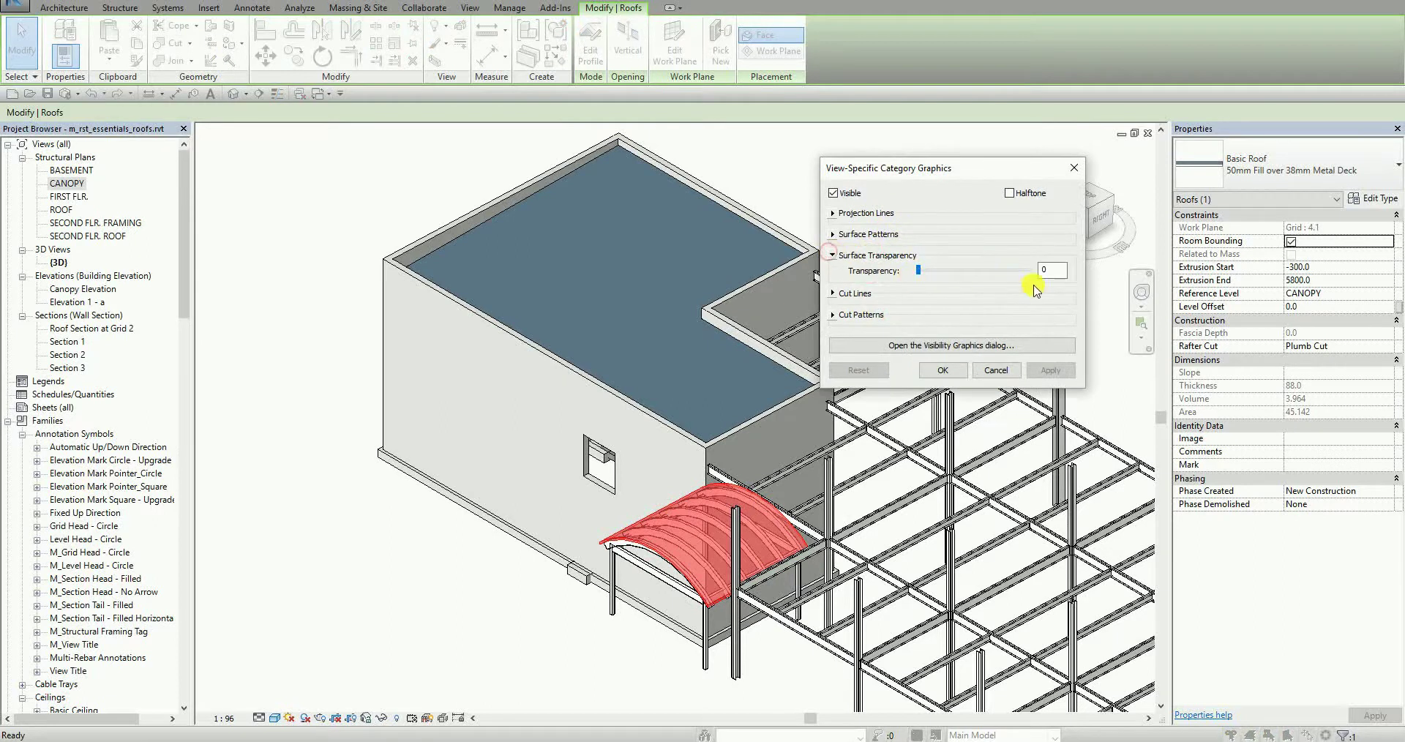
type("43")
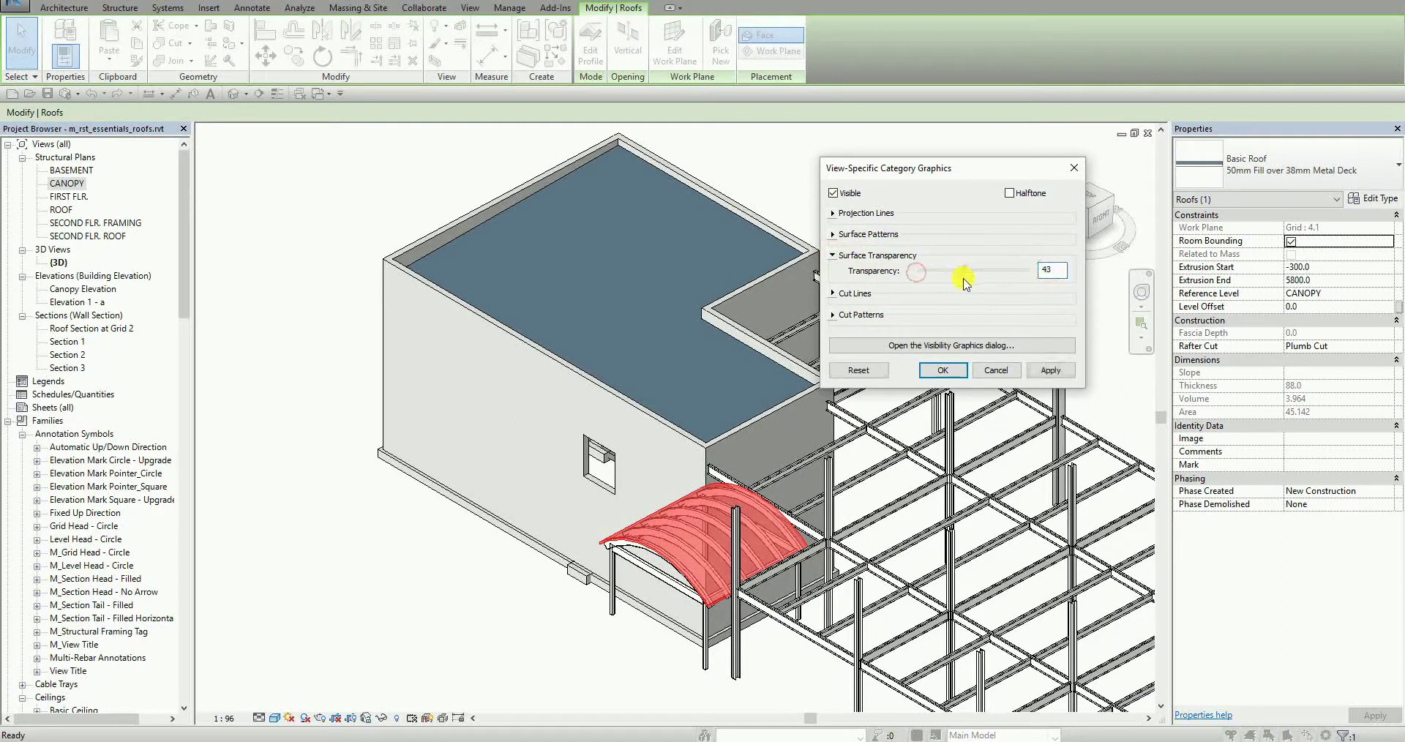
left_click_drag(1055, 270, 1023, 271)
type("50")
left_click(1050, 370)
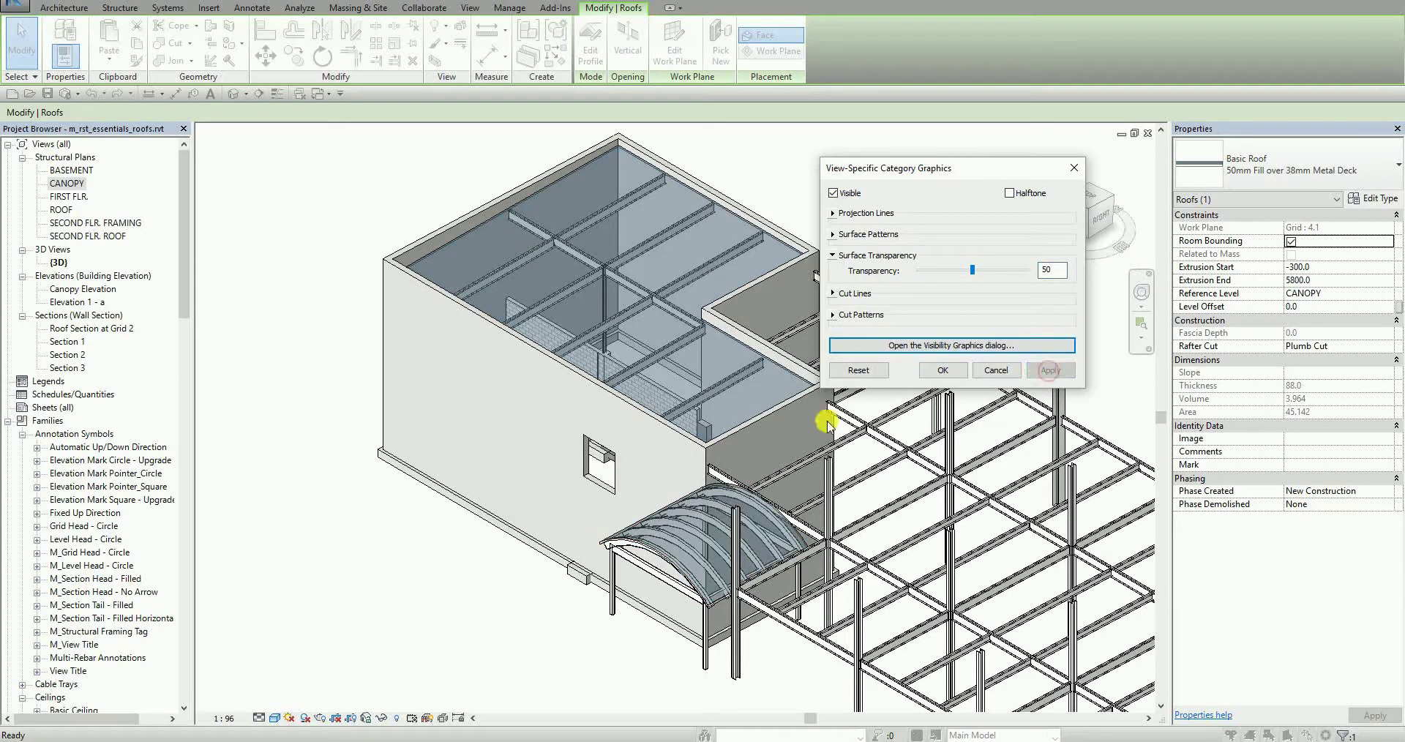
left_click(942, 371)
left_click(452, 628)
Examine the arrayed canopy beams through the transparent roof, along with the main roof and surrounding steel framing
scroll(476, 565, "up", 5)
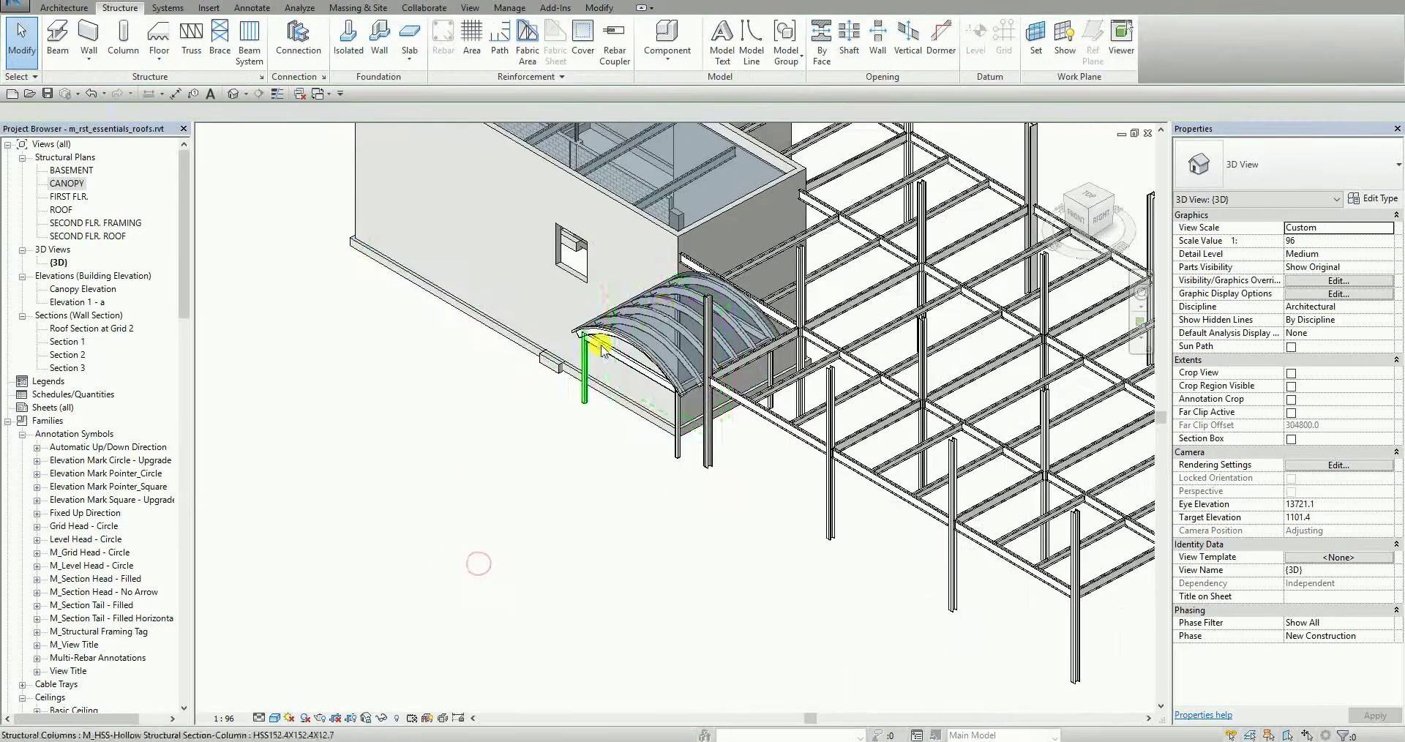
scroll(486, 539, "down", 3)
scroll(392, 570, "down", 3)
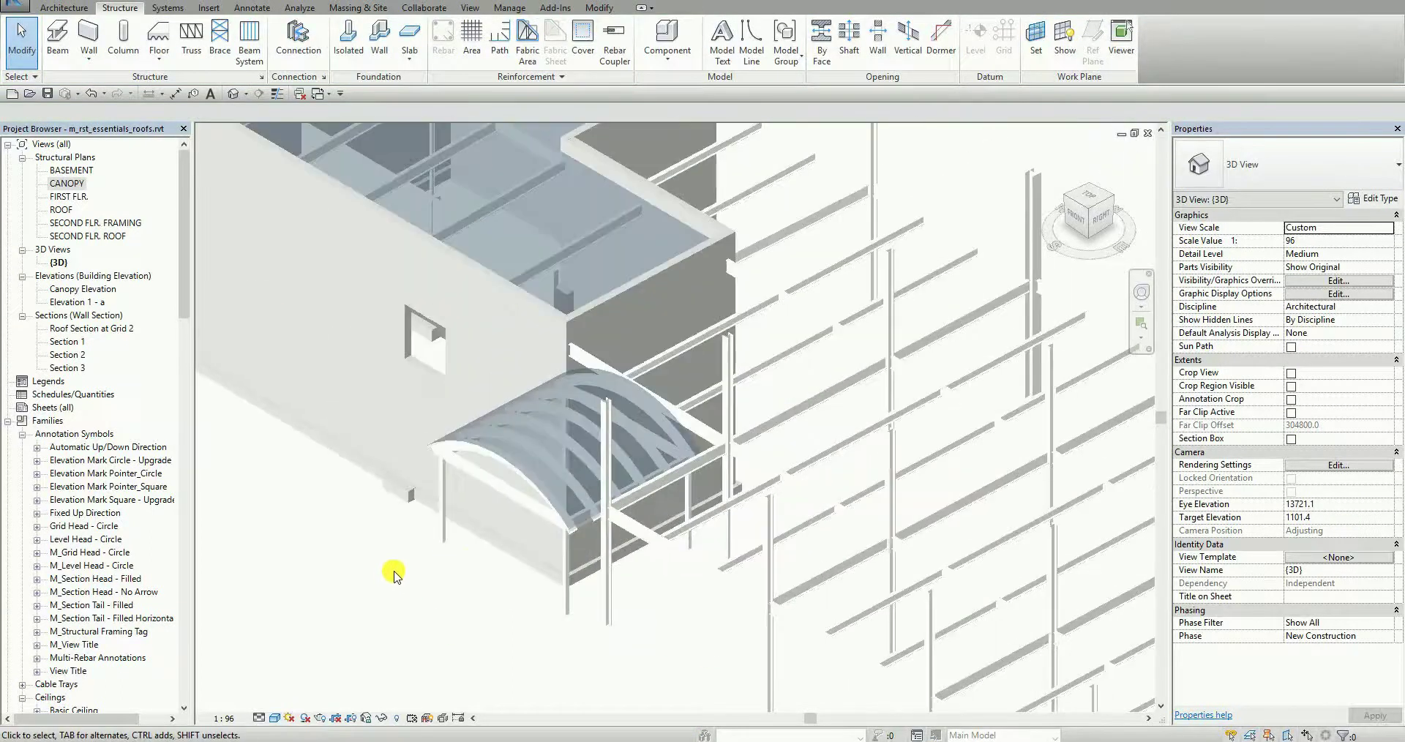
scroll(392, 570, "up", 2)
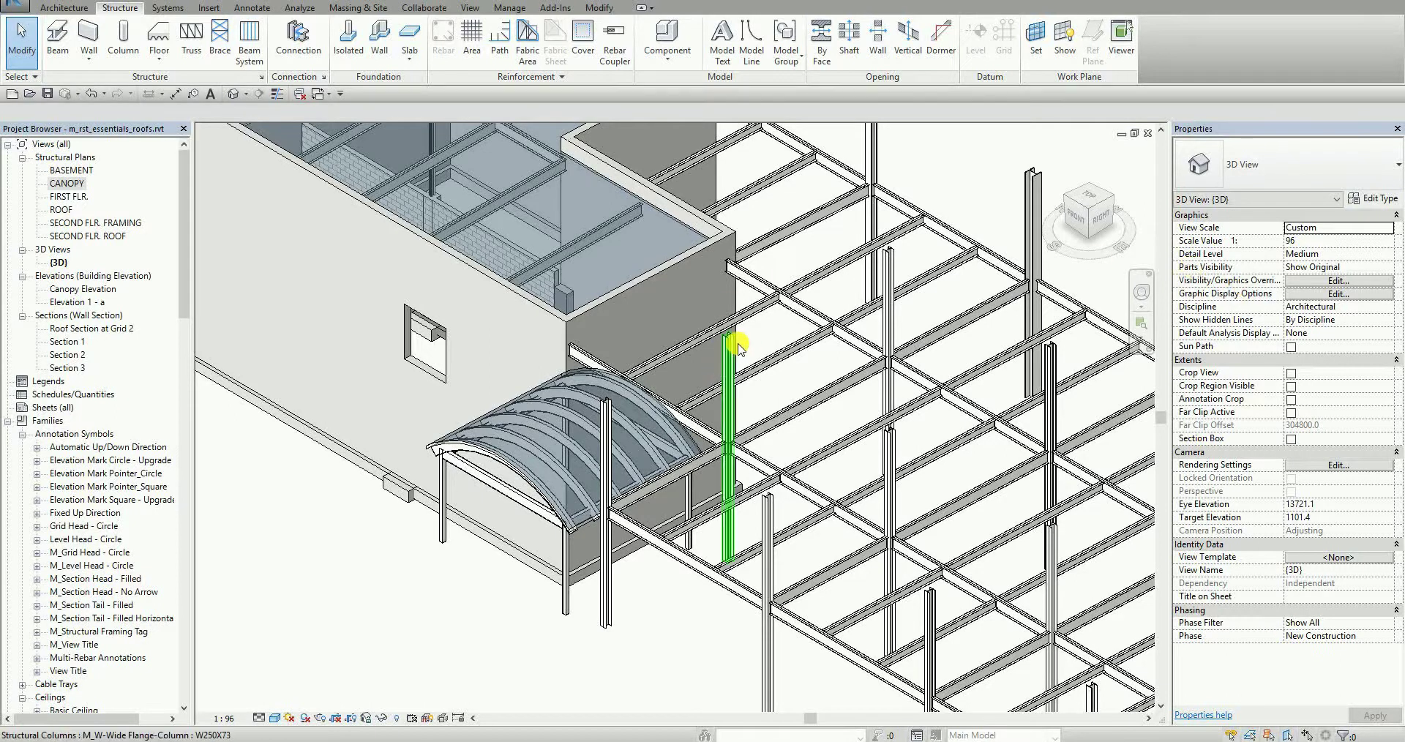
middle_click_drag(731, 335, 910, 510)
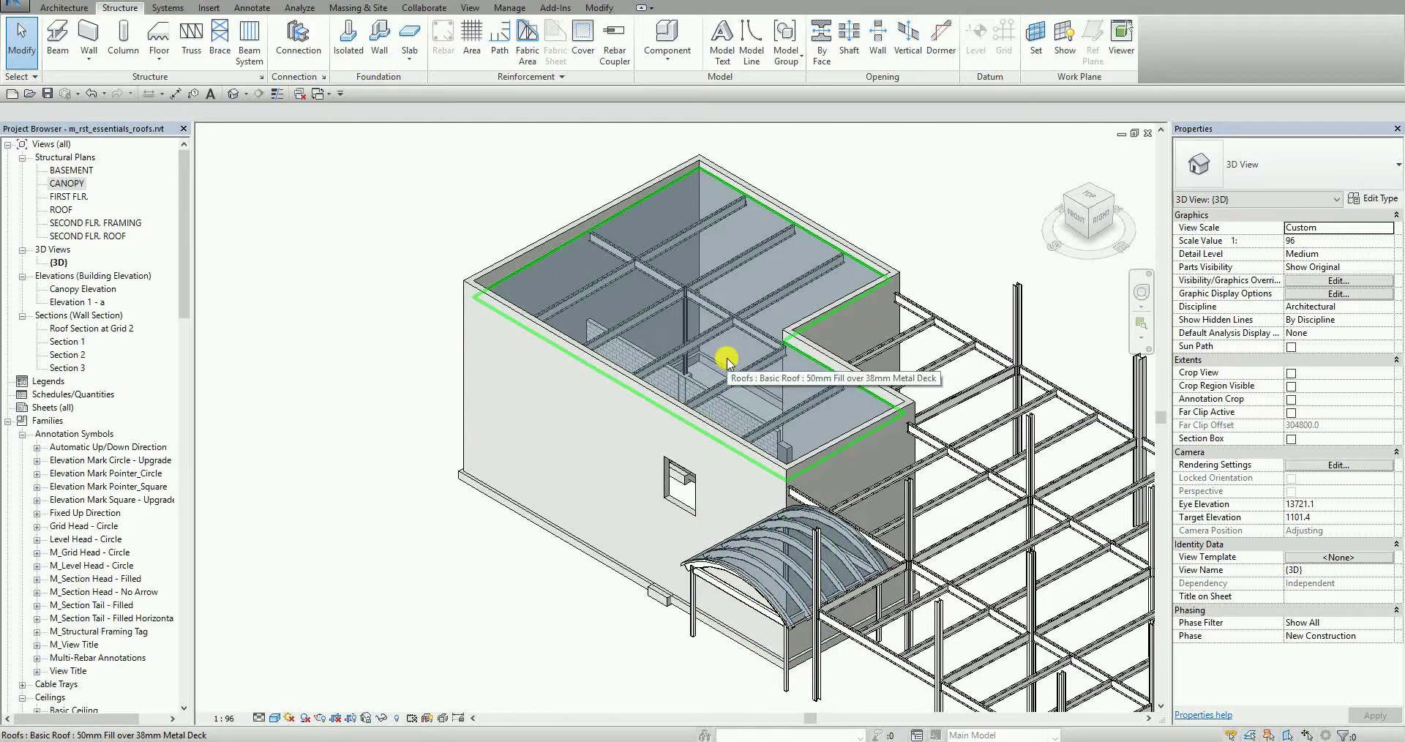
mouse_move(962, 188)
middle_mouse_down()
mouse_move(806, 173)
mouse_move(880, 220)
mouse_move(698, 178)
middle_mouse_up()
scroll(712, 179, "down", 1)
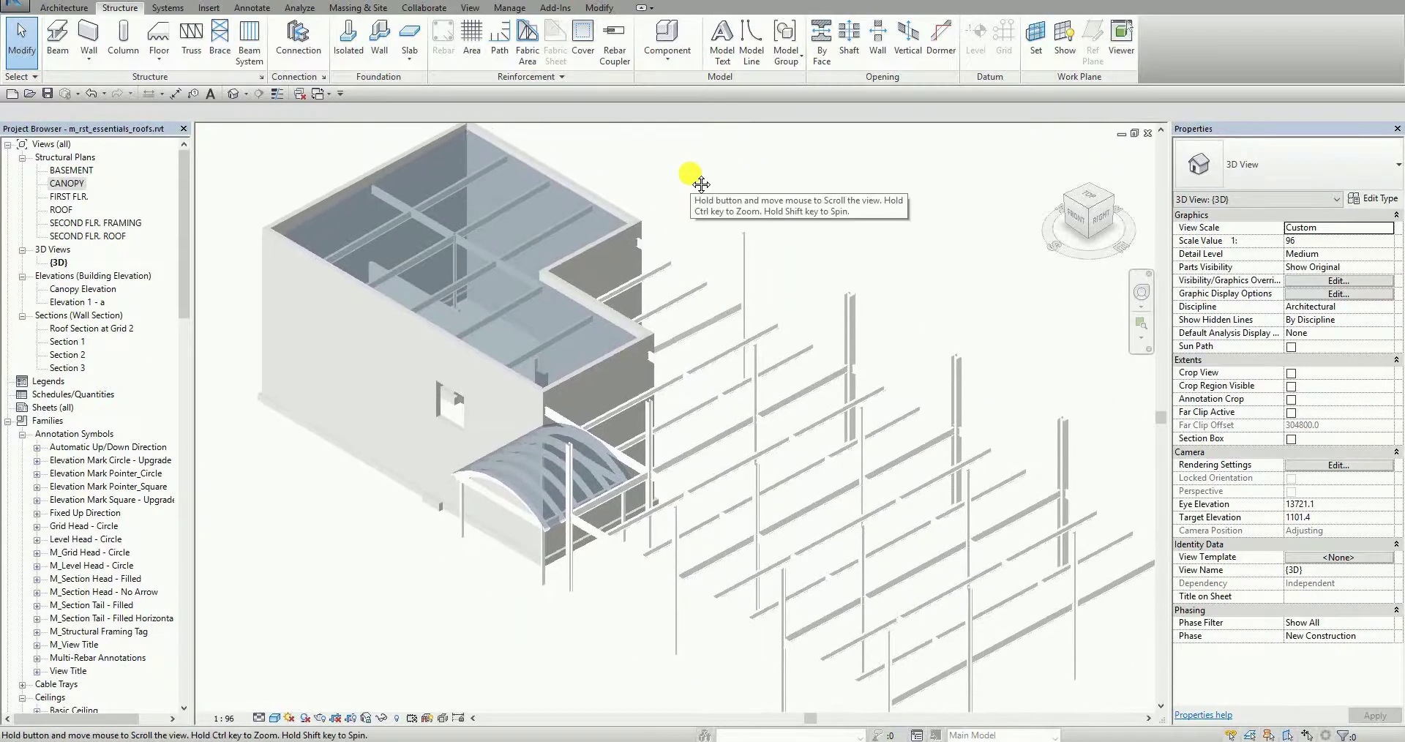
middle_click_drag(790, 203, 840, 225)
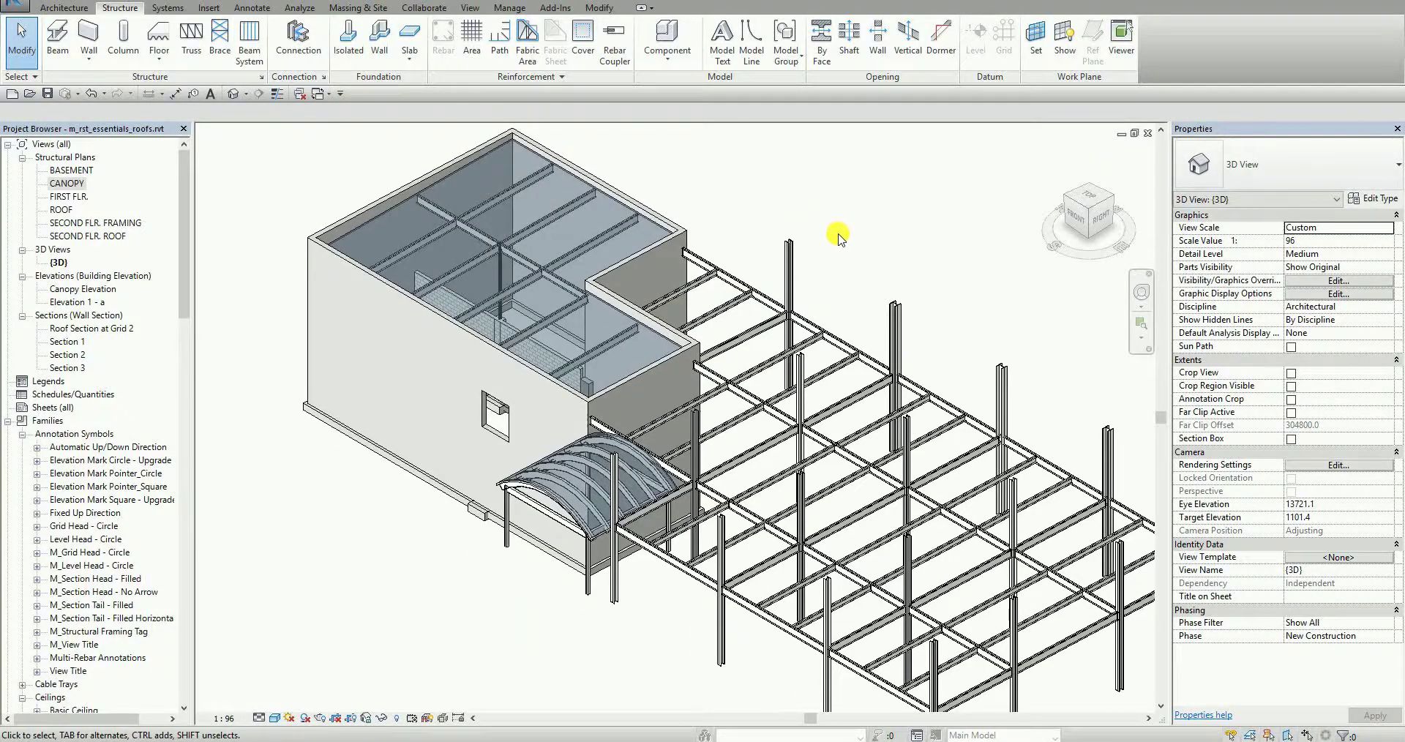